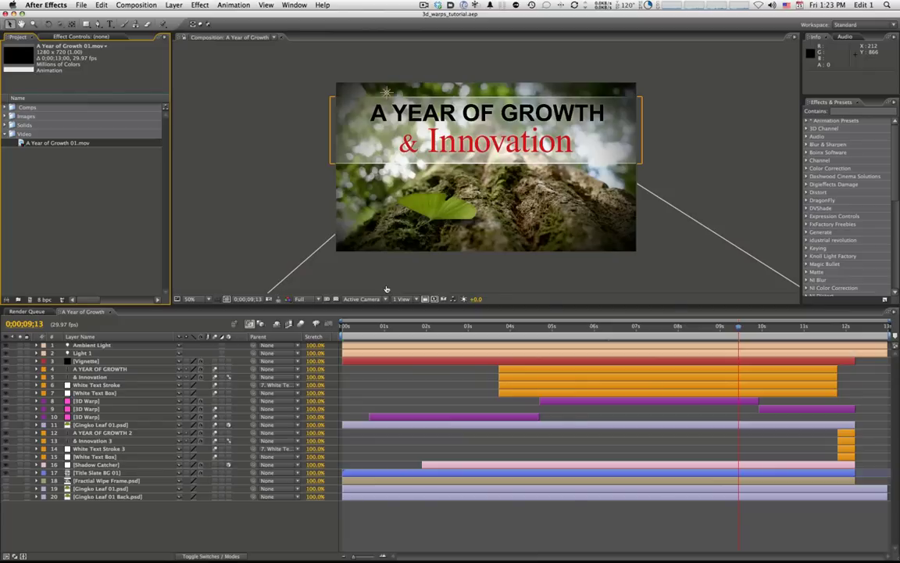
# Step: View the 3D Warps product page in Safari, play A Year of Growth 01.mov in QuickTime Player, and return to After Effects
pyautogui.press('super+Tab')
pyautogui.press('super+Tab')
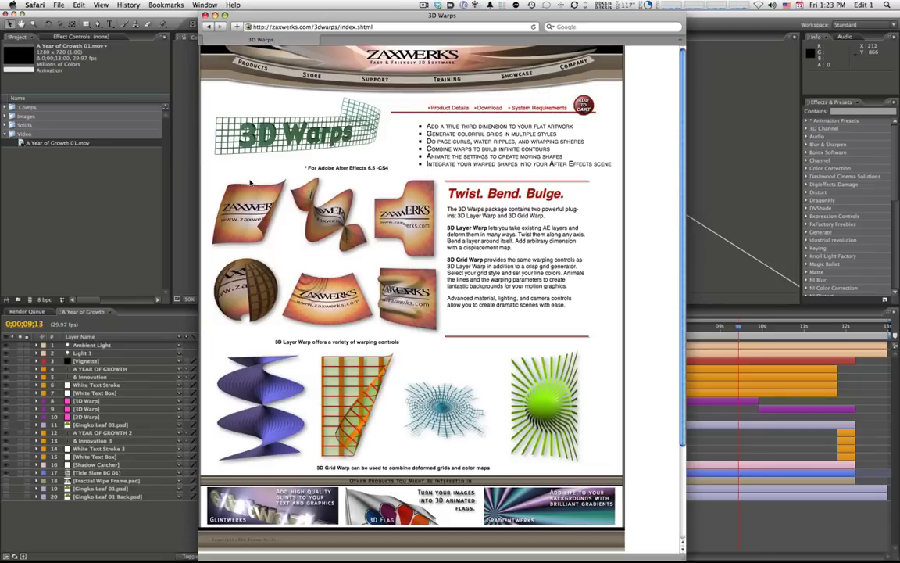
pyautogui.press('super+Tab')
pyautogui.press('super+Tab')
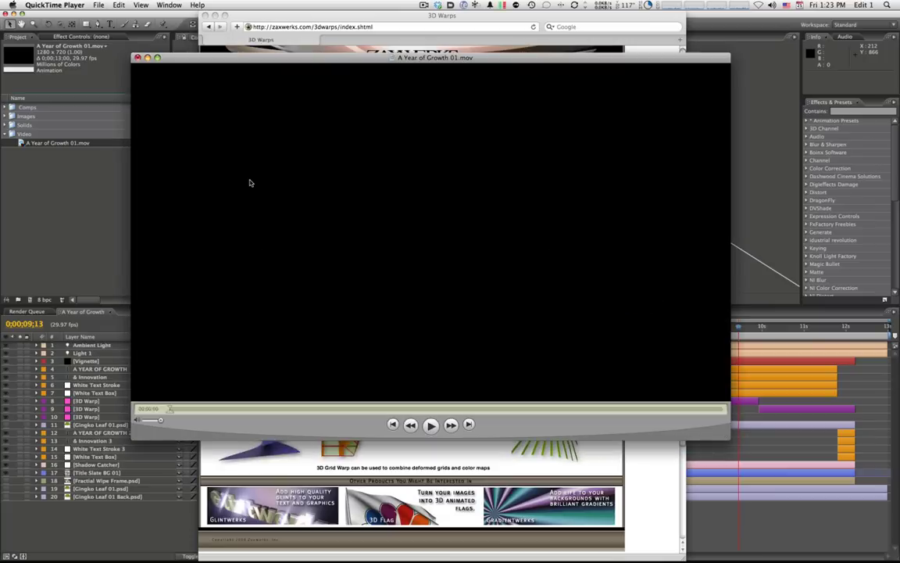
pyautogui.press('space')
pyautogui.press('super+Tab')
pyautogui.press('super+Tab')
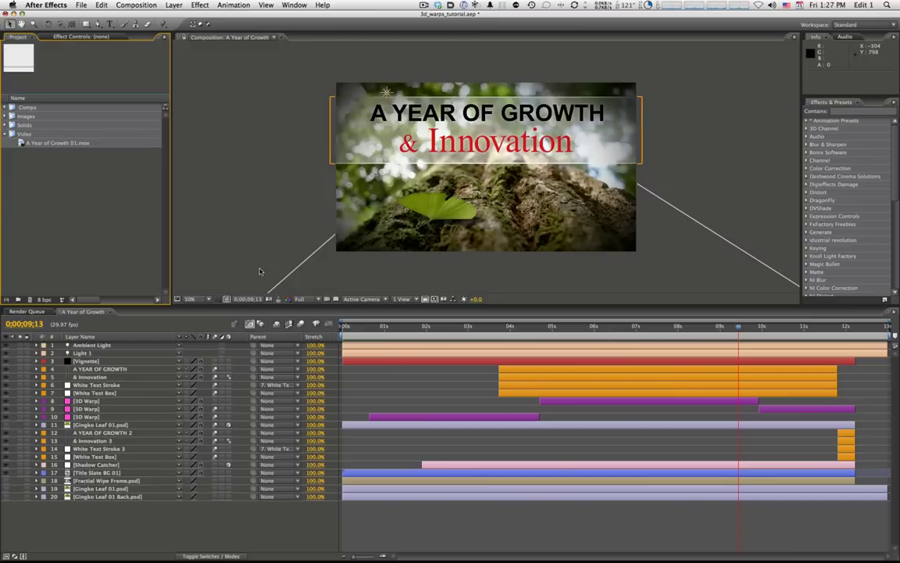
# Step: Create a new 1280 x 720 composition named Tree BG at 29.97 fps, 13 seconds long
pyautogui.click(28, 299)
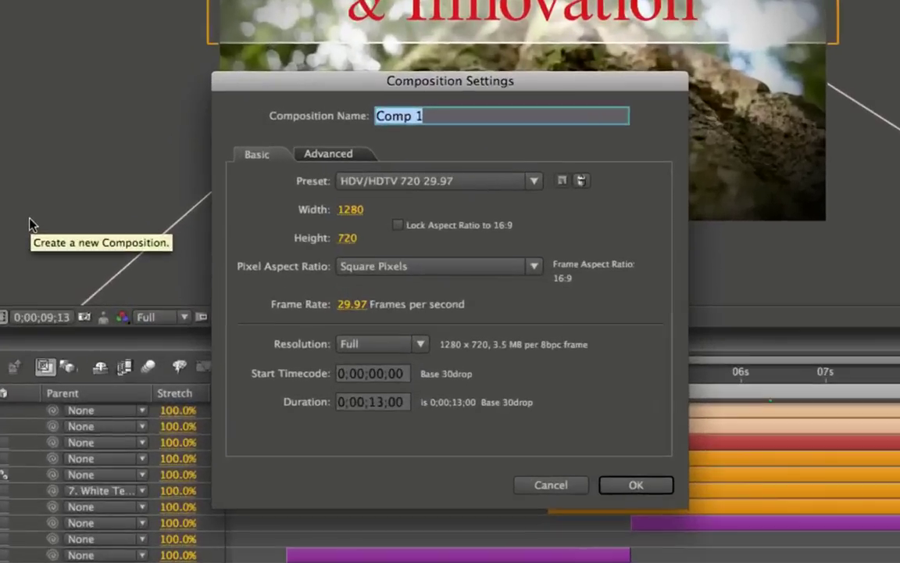
pyautogui.write('Tree ')
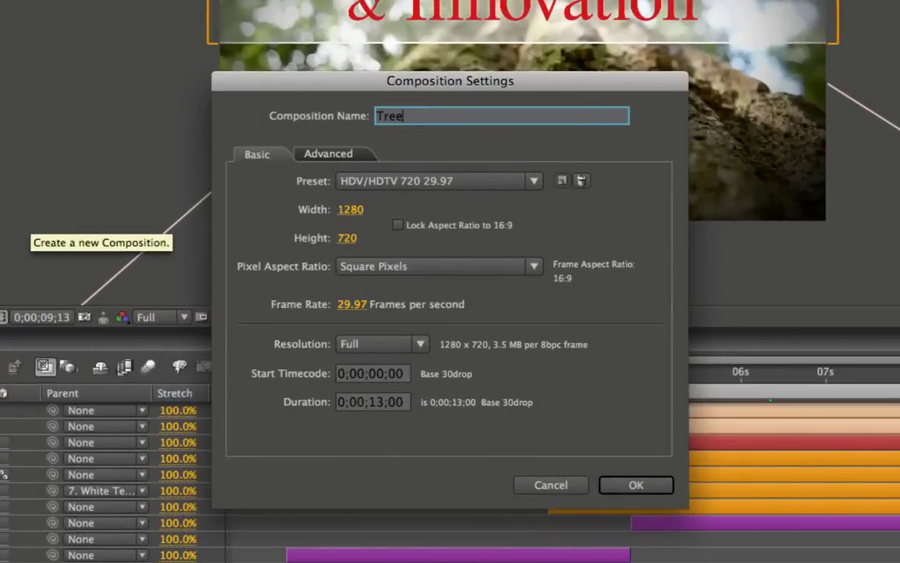
pyautogui.write('BG')
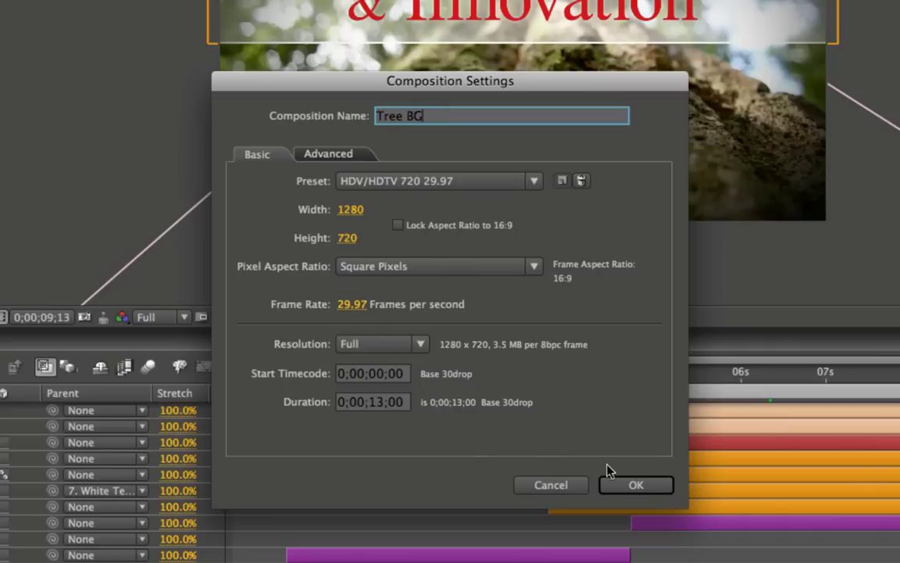
pyautogui.click(634, 485)
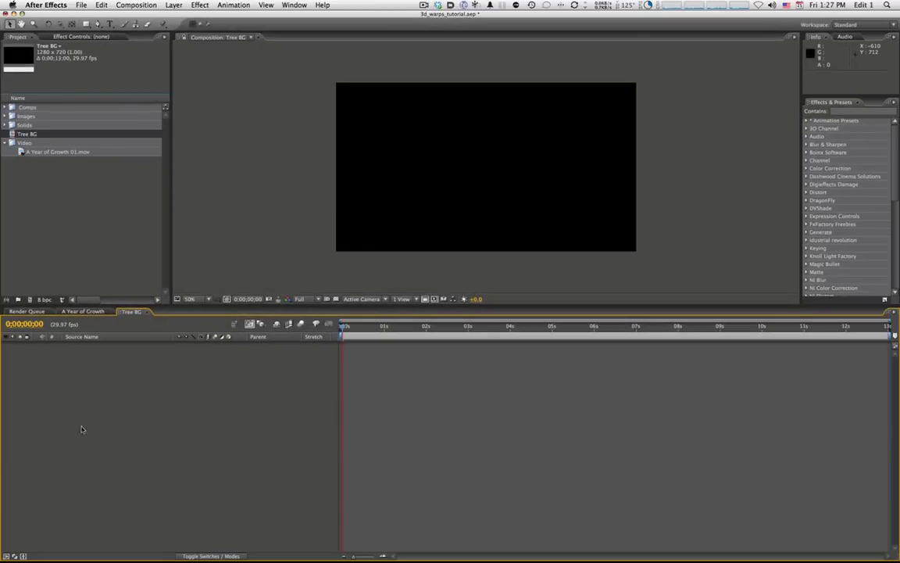
# Step: Preview A Year of Growth 01.mov, scrubbing through the falling leaf section to examine the background and floating particles
pyautogui.click(6, 117)
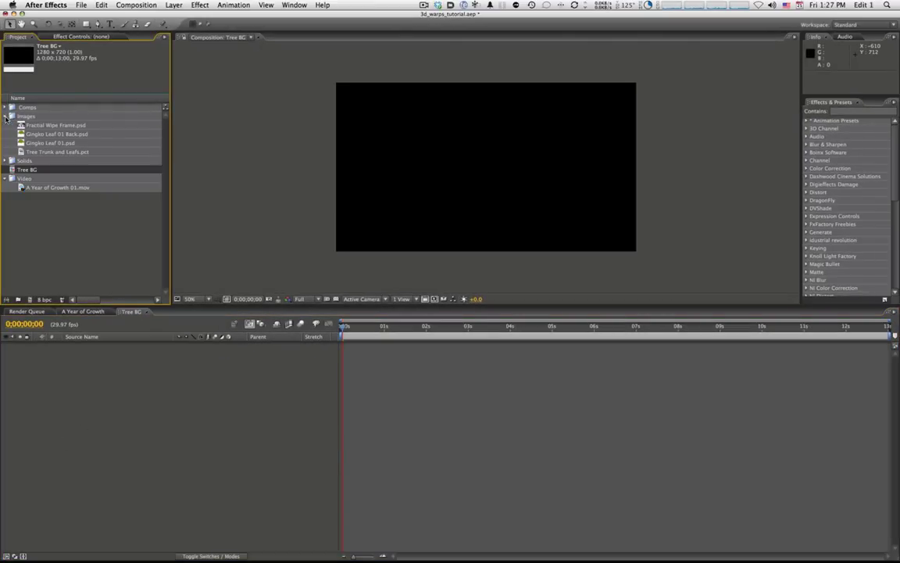
pyautogui.doubleClick(53, 189)
pyautogui.moveTo(40, 364); pyautogui.dragTo(125, 365)
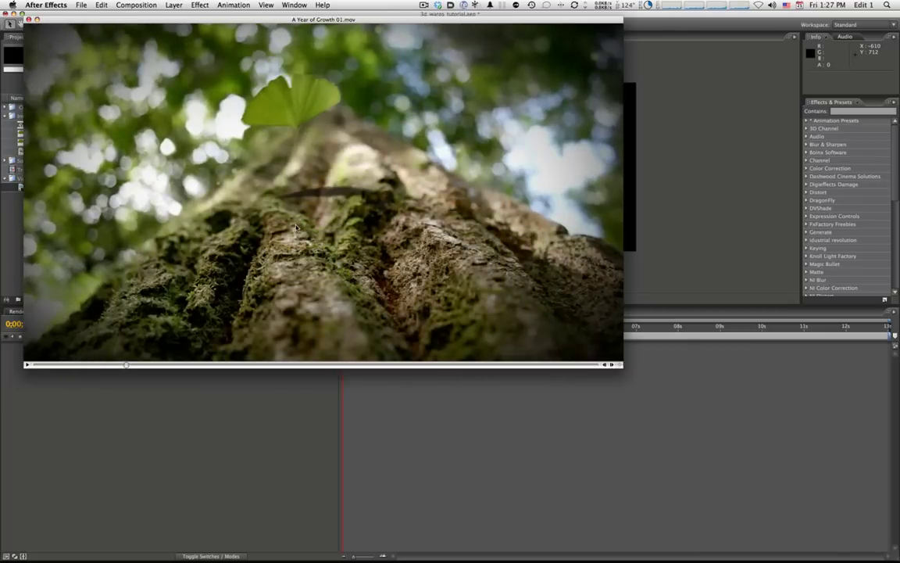
pyautogui.moveTo(126, 366); pyautogui.dragTo(181, 365)
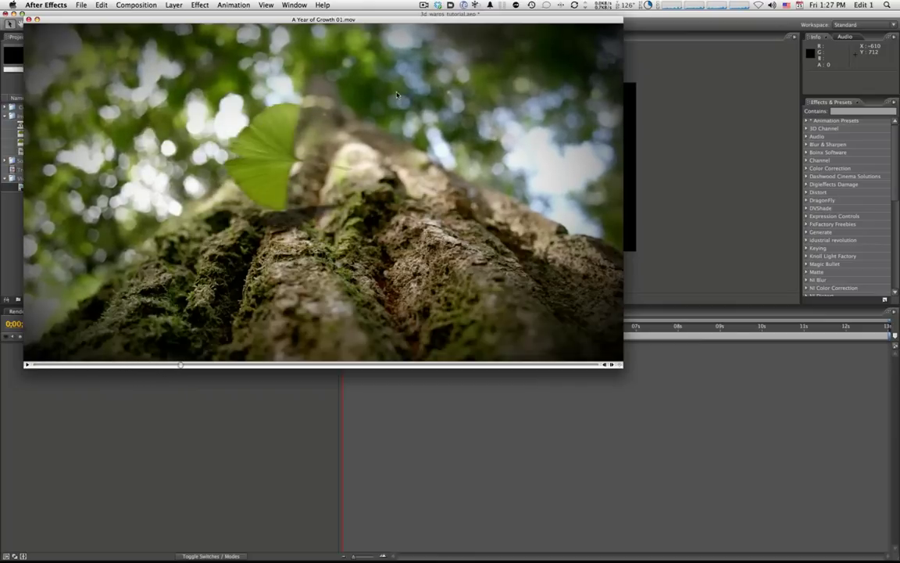
pyautogui.moveTo(180, 365)
pyautogui.mouseDown()
pyautogui.moveTo(209, 367)
pyautogui.moveTo(161, 365)
pyautogui.moveTo(181, 365)
pyautogui.mouseUp()
pyautogui.moveTo(181, 365)
pyautogui.mouseDown()
pyautogui.moveTo(213, 365)
pyautogui.moveTo(121, 365)
pyautogui.moveTo(196, 365)
pyautogui.mouseUp()
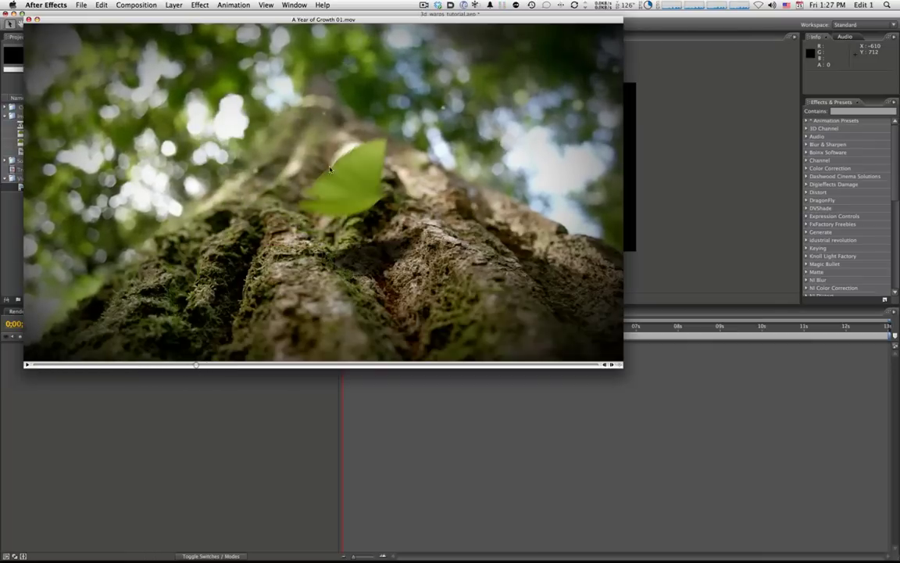
pyautogui.click(28, 19)
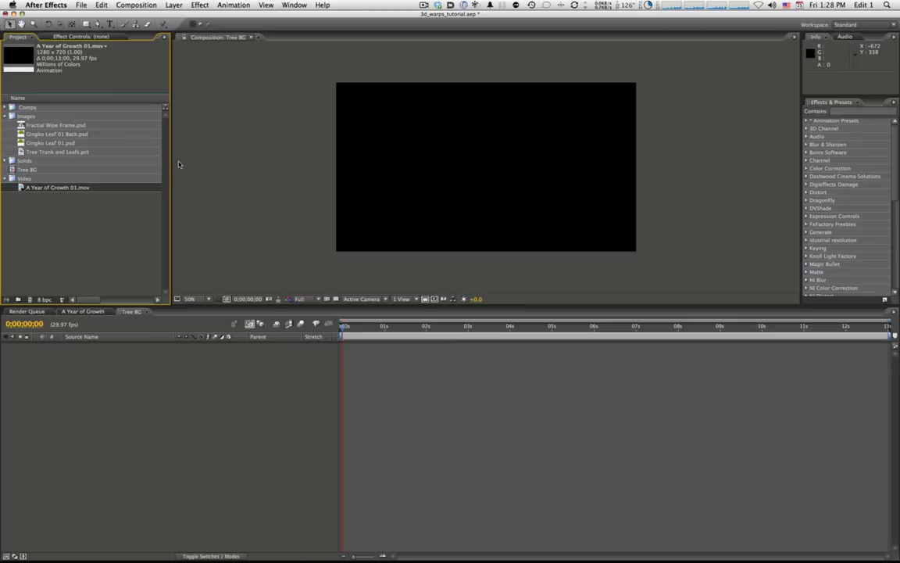
# Step: Preview the Tree Trunk and Leafs.pct image and add it as a layer to the Tree BG composition
pyautogui.click(60, 152)
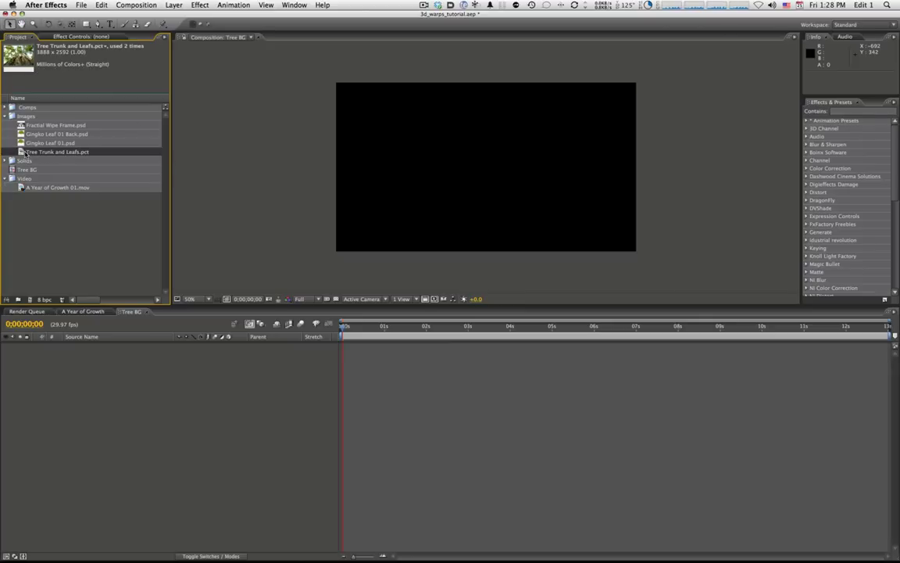
pyautogui.doubleClick(22, 151)
pyautogui.scroll(-3, 566, 226)
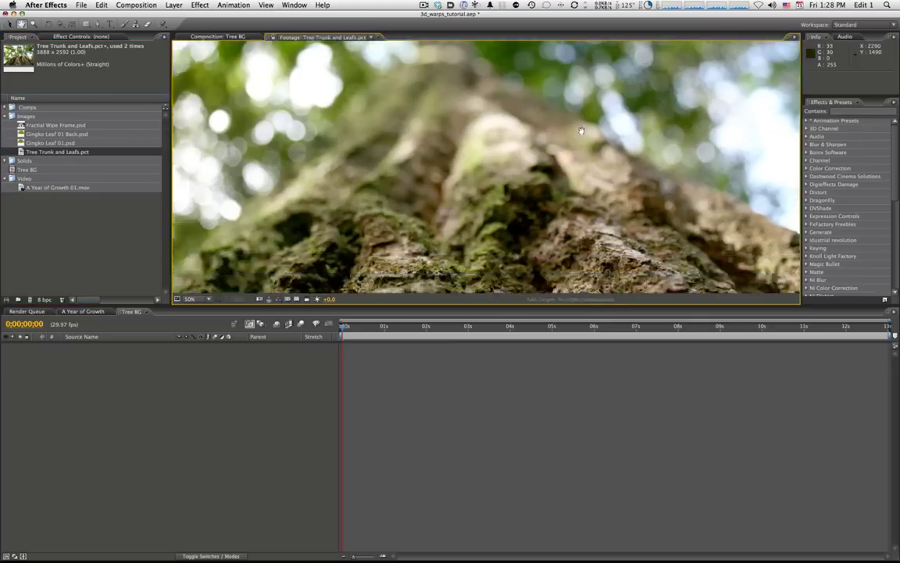
pyautogui.scroll(2, 565, 226)
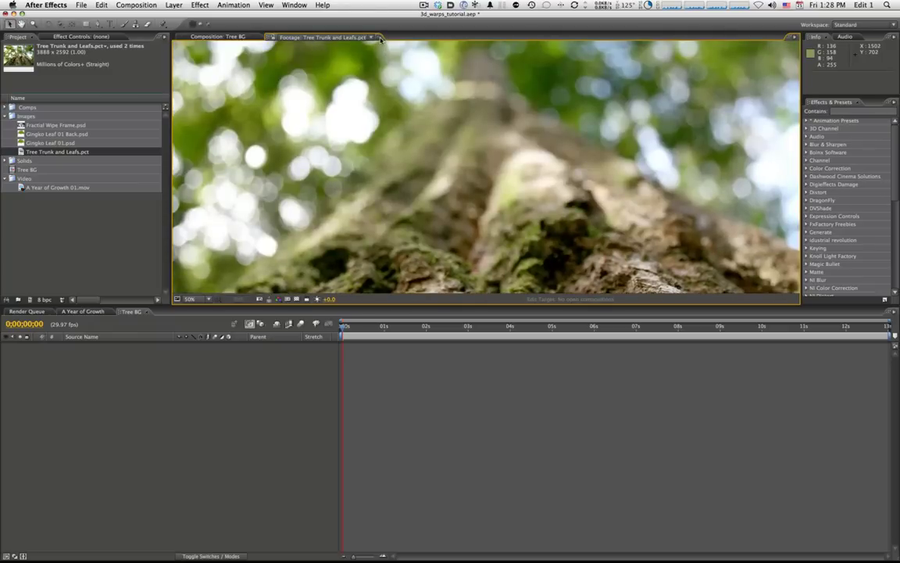
pyautogui.click(371, 36)
pyautogui.moveTo(55, 151); pyautogui.dragTo(176, 461)
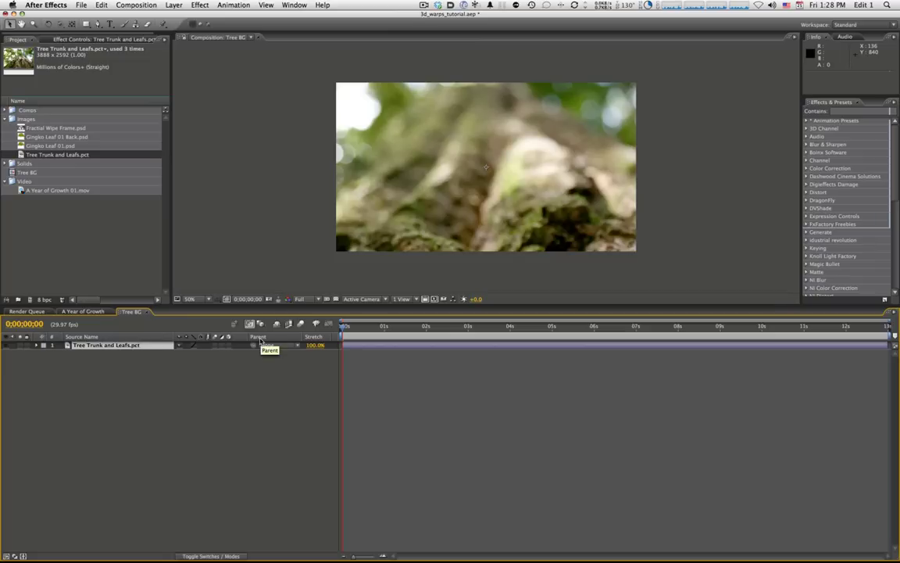
# Step: Set the Y position of the Tree Trunk and Leafs.pct layer to 300
pyautogui.press('p')
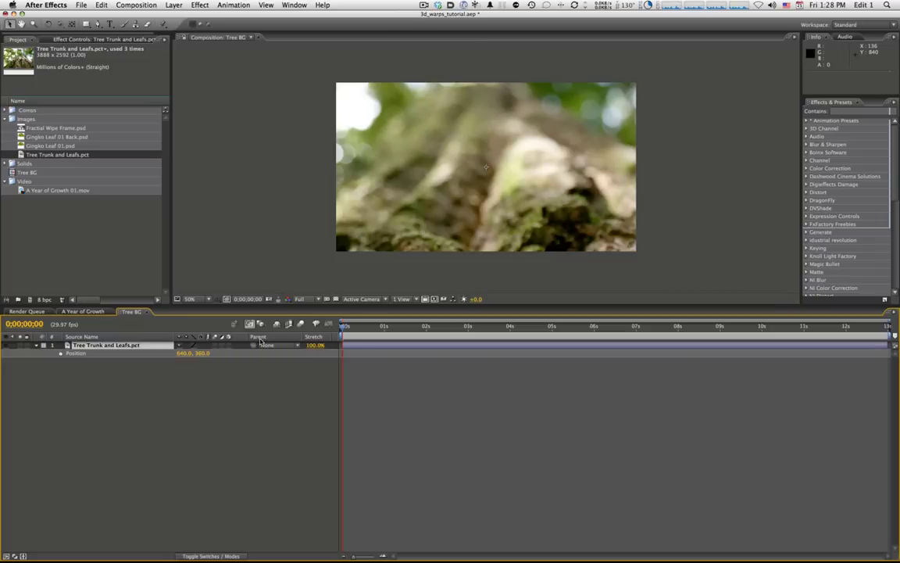
pyautogui.click(201, 353)
pyautogui.write('300')
pyautogui.press('Return')
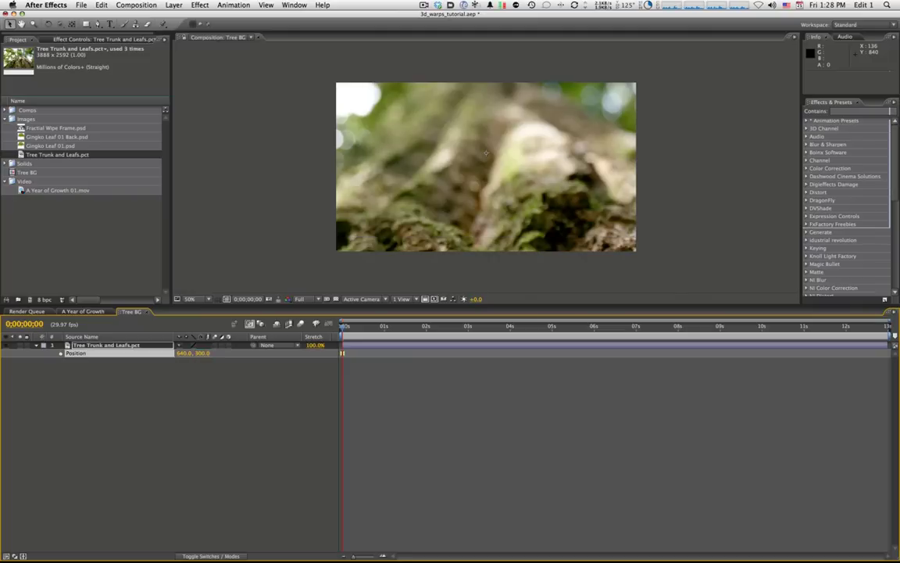
# Step: Scale the Tree Trunk and Leafs.pct layer to 34% and collapse its properties
pyautogui.press('s')
pyautogui.click(192, 354)
pyautogui.write('200')
pyautogui.press('Return')
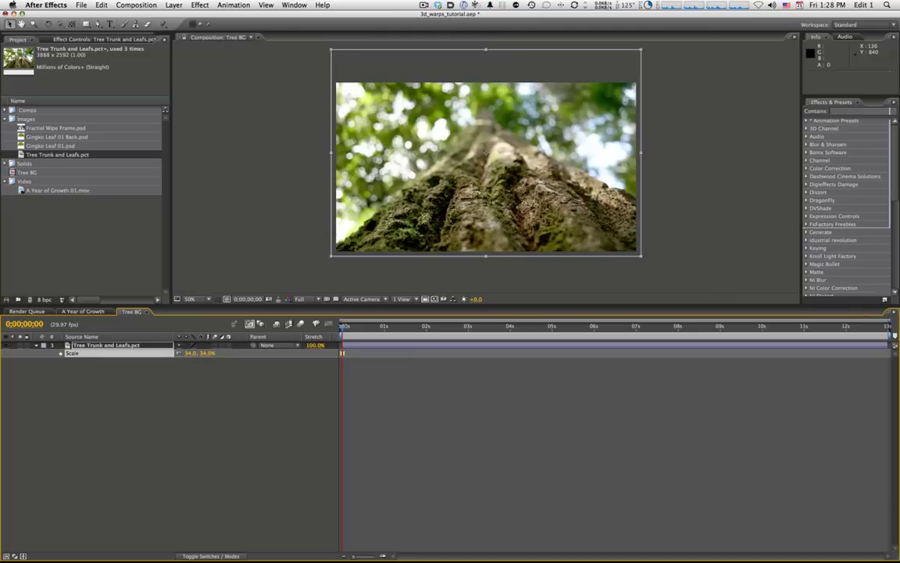
pyautogui.click(127, 395)
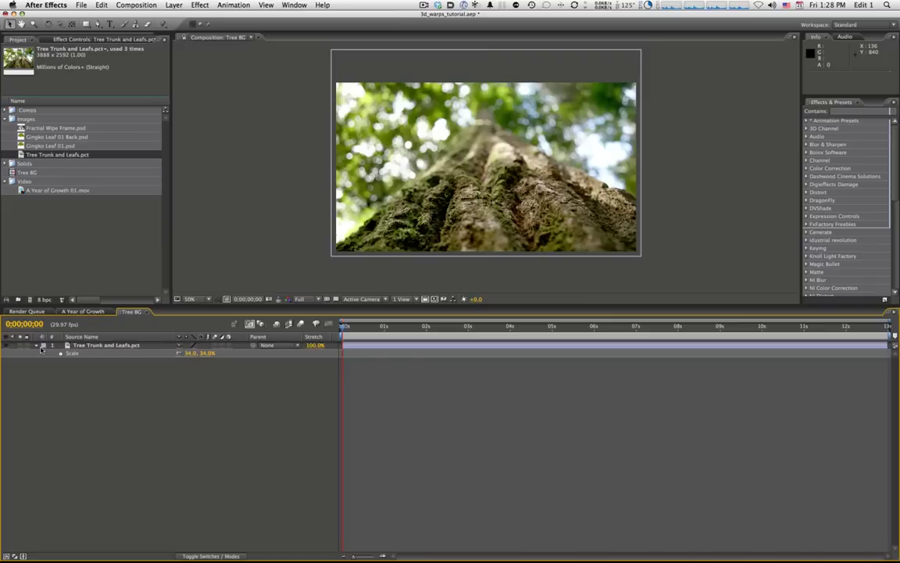
pyautogui.press('s')
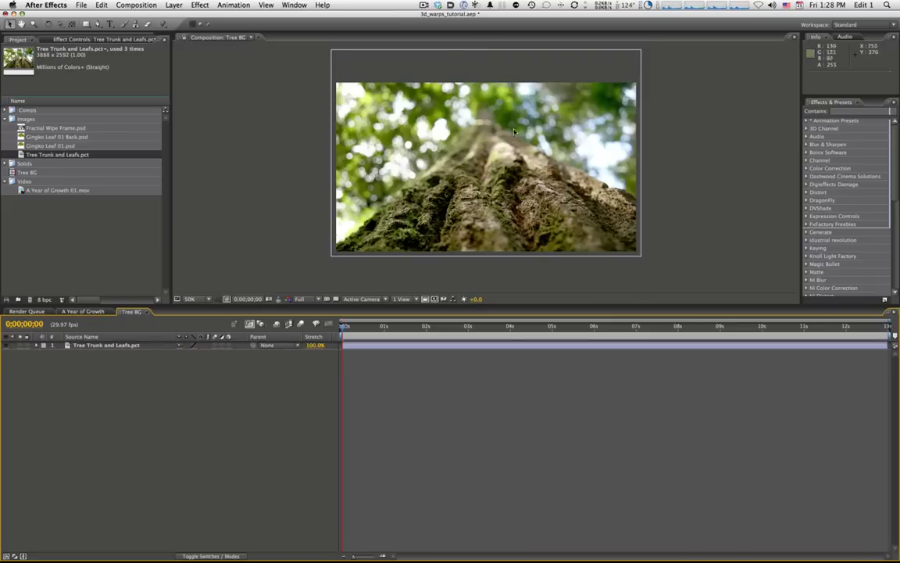
# Step: Create a composition-sized solid layer named Particular
pyautogui.rightClick(161, 413)
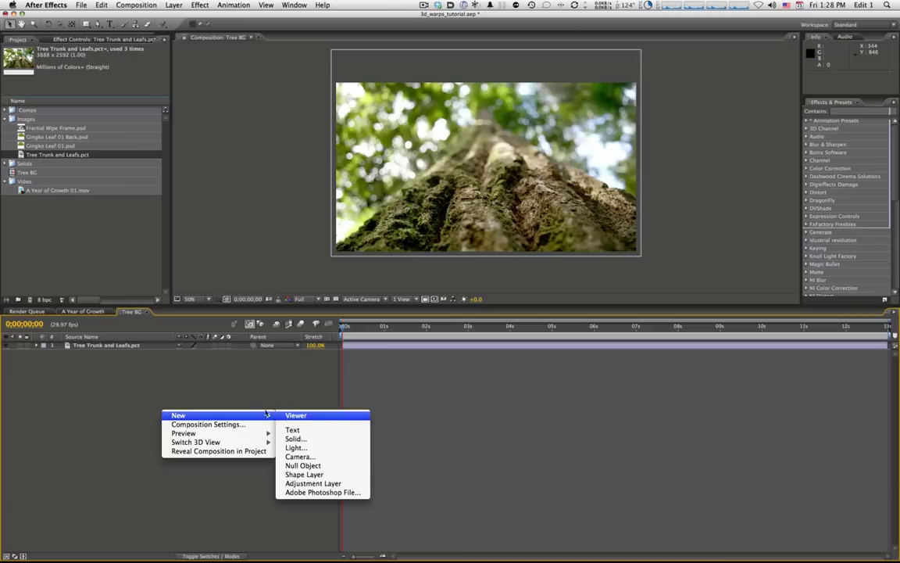
pyautogui.click(197, 358)
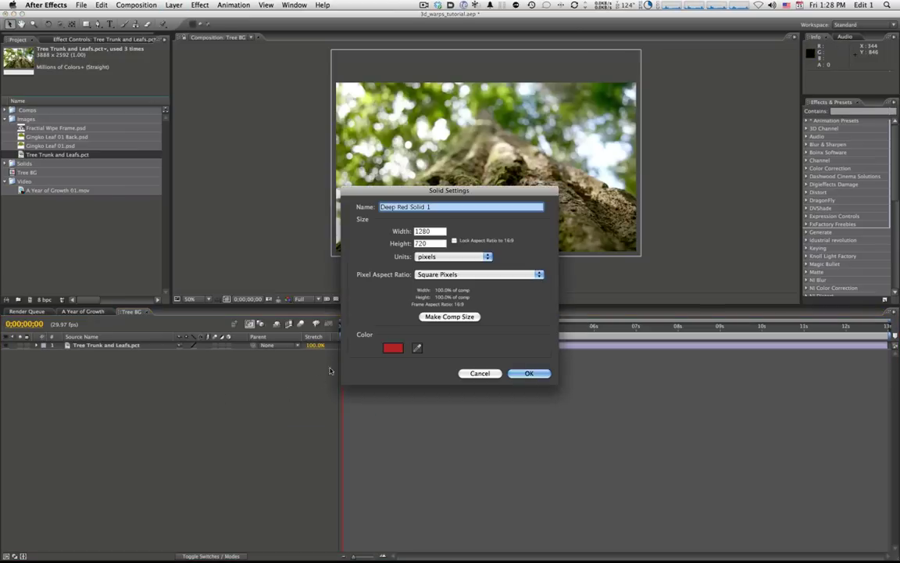
pyautogui.write('Partic')
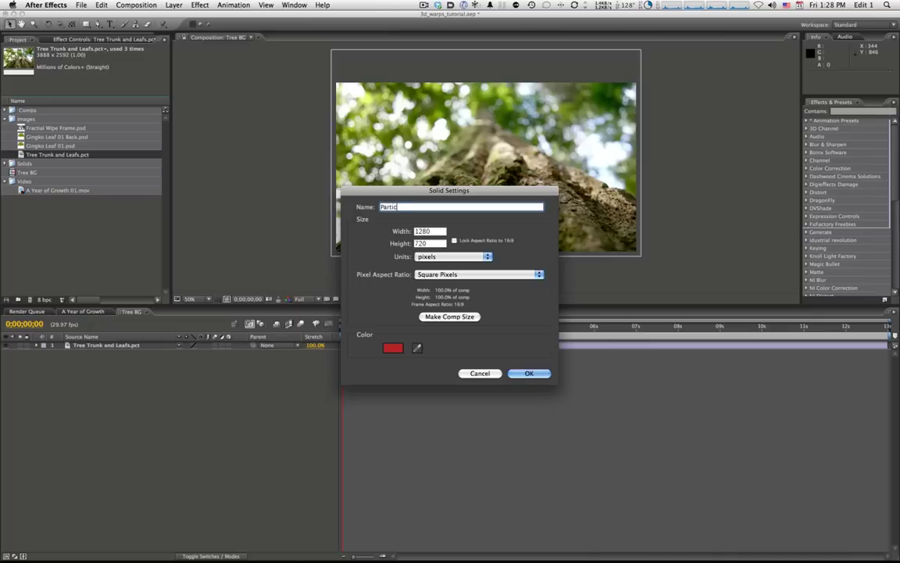
pyautogui.write('ular')
pyautogui.click(438, 318)
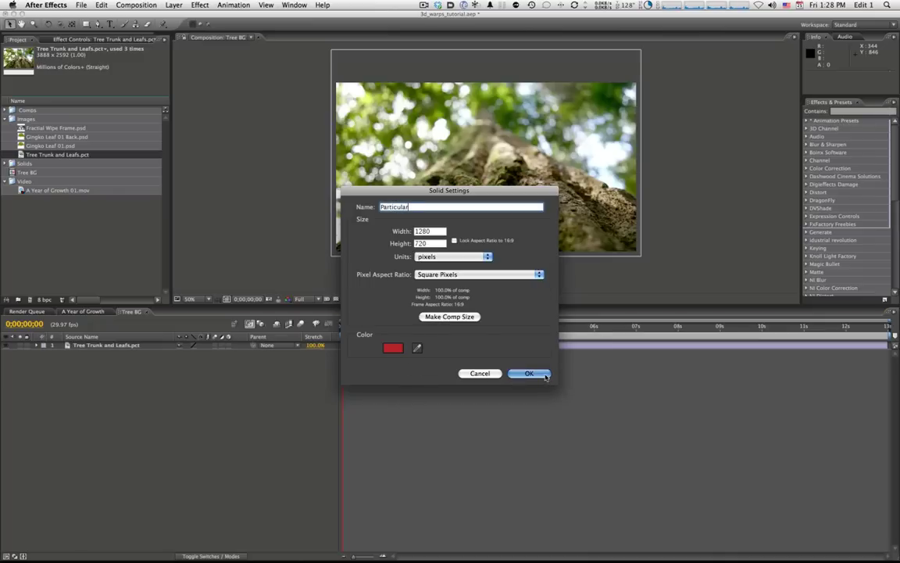
pyautogui.press('Return')
# Step: Find the Trapcode Particular effect by searching for "partic" and apply it to the Particular solid
pyautogui.click(858, 111)
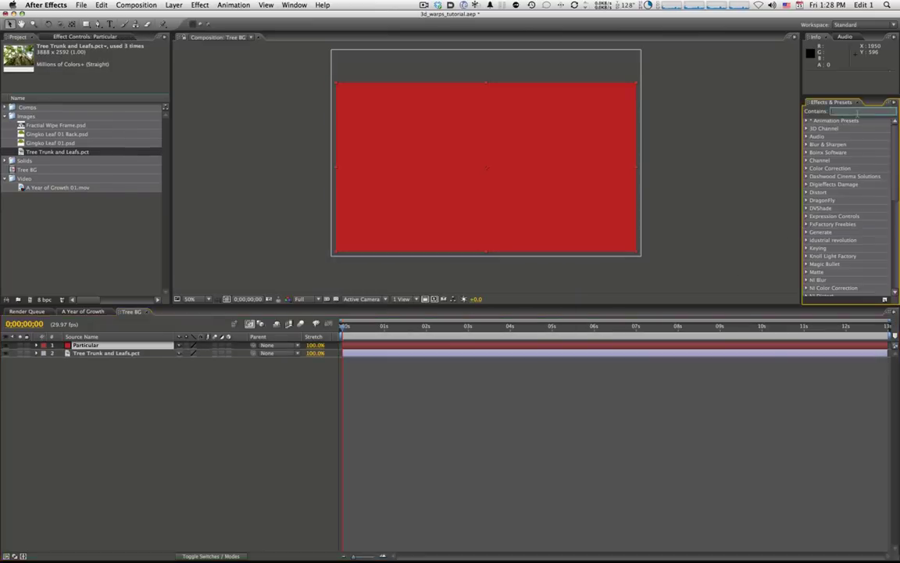
pyautogui.write('partic')
pyautogui.moveTo(839, 256); pyautogui.dragTo(430, 272)
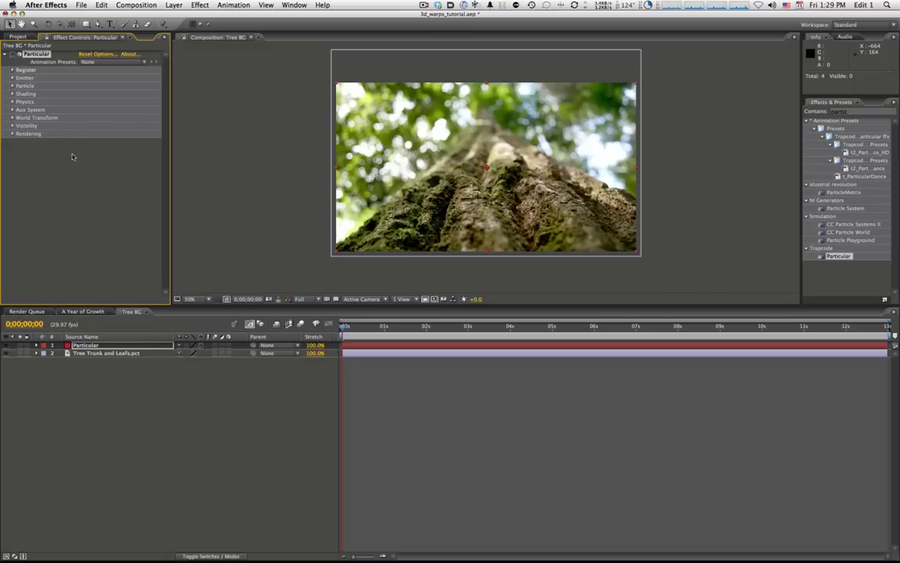
# Step: Hide the tree image so only the particles show, and preview them up to 0;00;03;19
pyautogui.click(11, 323)
pyautogui.press('space')
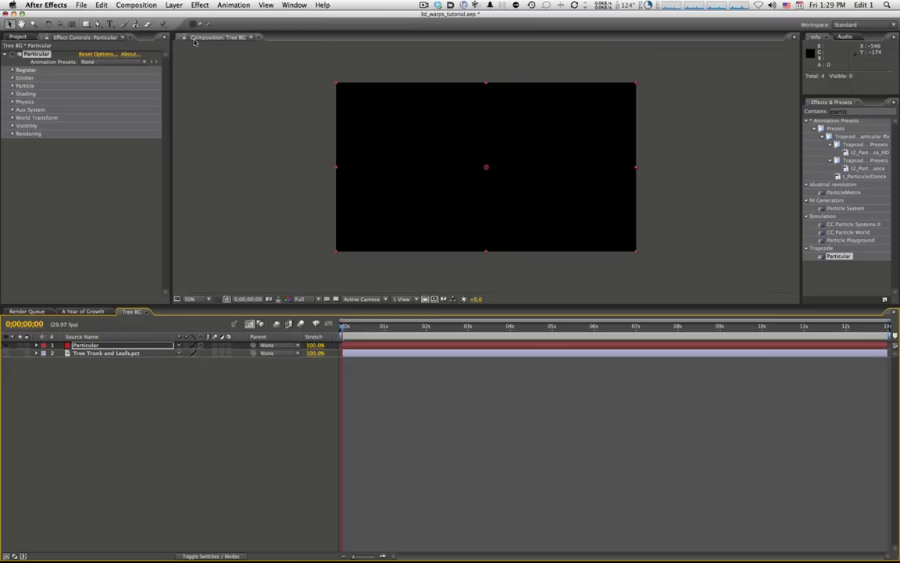
pyautogui.moveTo(385, 329); pyautogui.dragTo(494, 328)
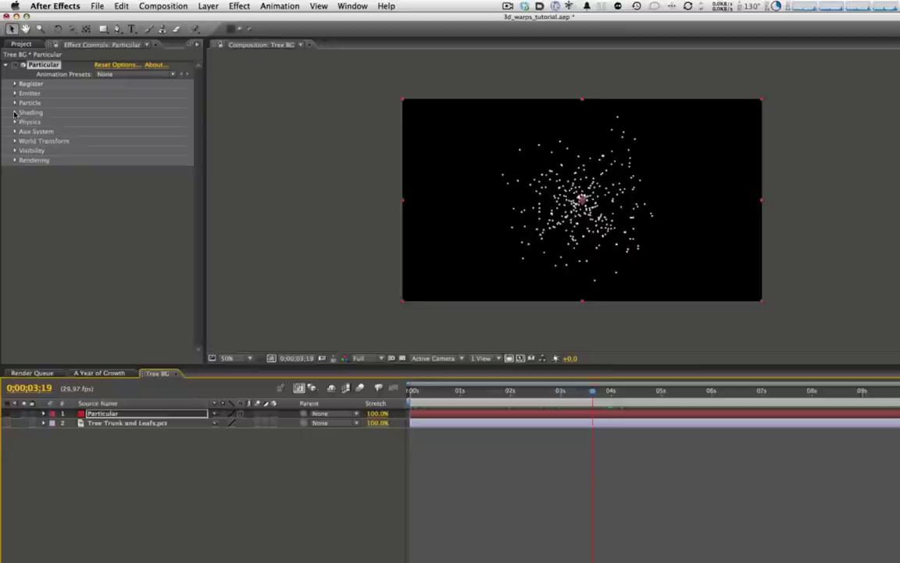
# Step: Expand Particular's Particle and Emitter settings and set the emitter's Particles/sec to 4
pyautogui.click(15, 102)
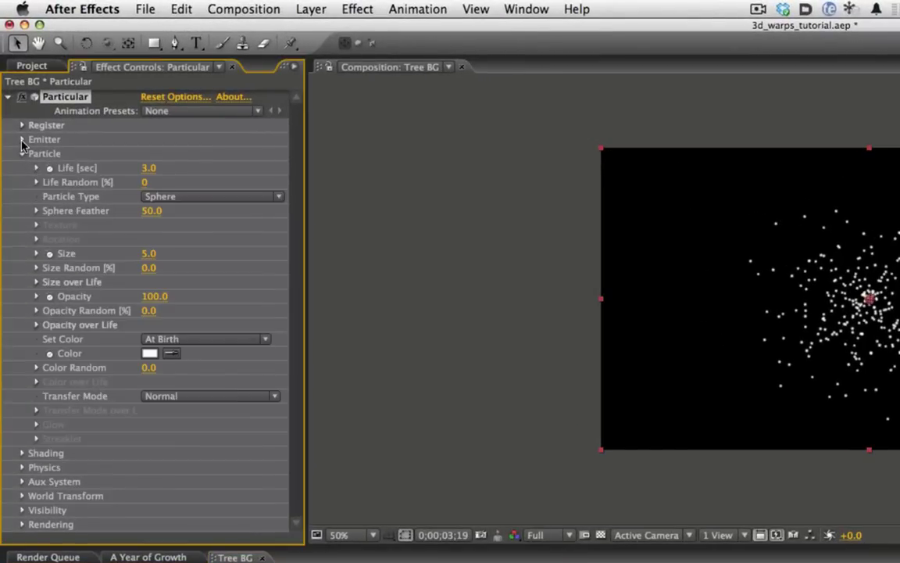
pyautogui.click(22, 140)
pyautogui.click(151, 154)
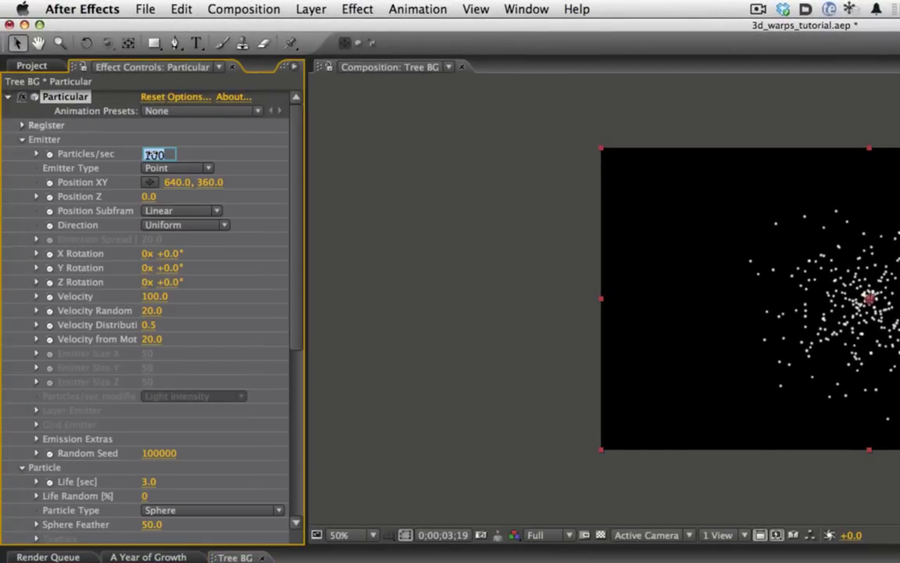
pyautogui.write('4')
pyautogui.press('Return')
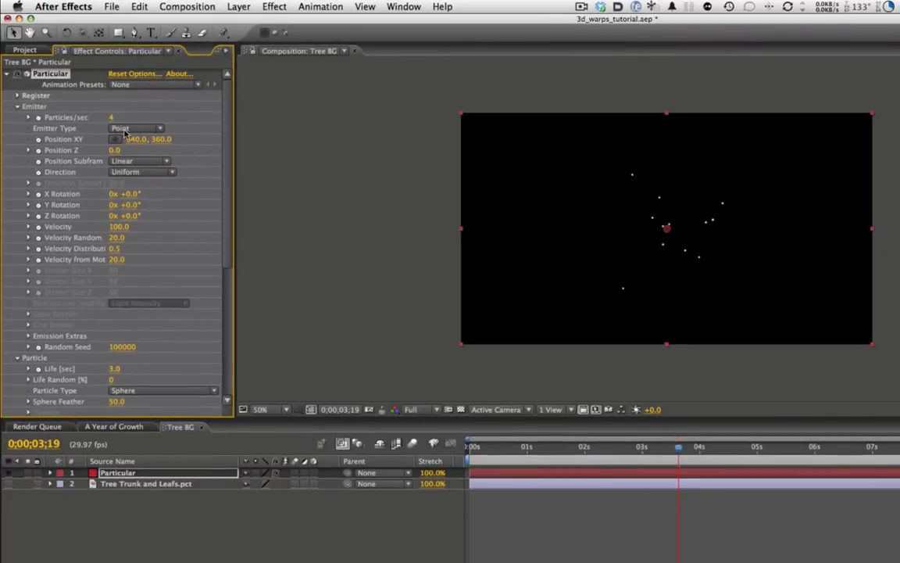
# Step: Change Particular's emitter type to Box with Emitter Size X 1280, Y 720 and Z 1000, and scrub through the result
pyautogui.click(125, 128)
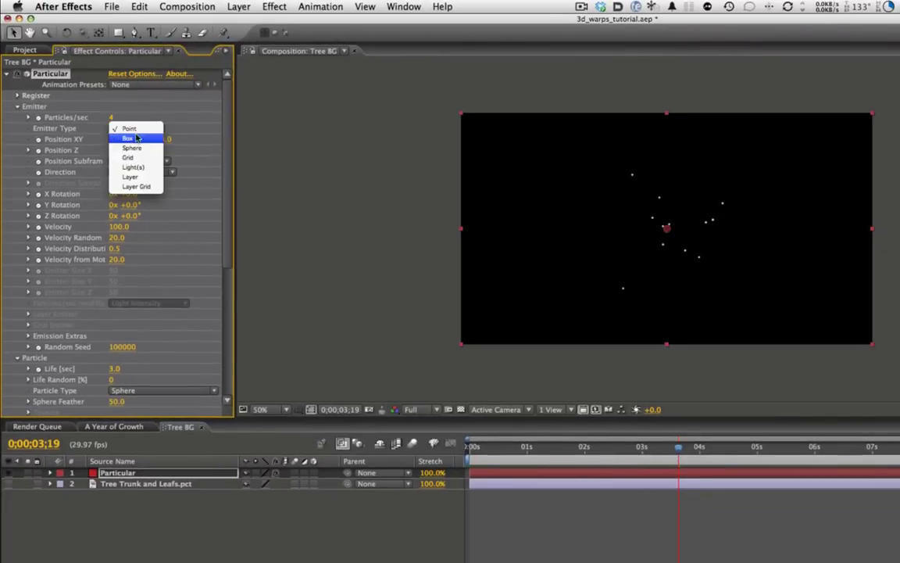
pyautogui.click(176, 138)
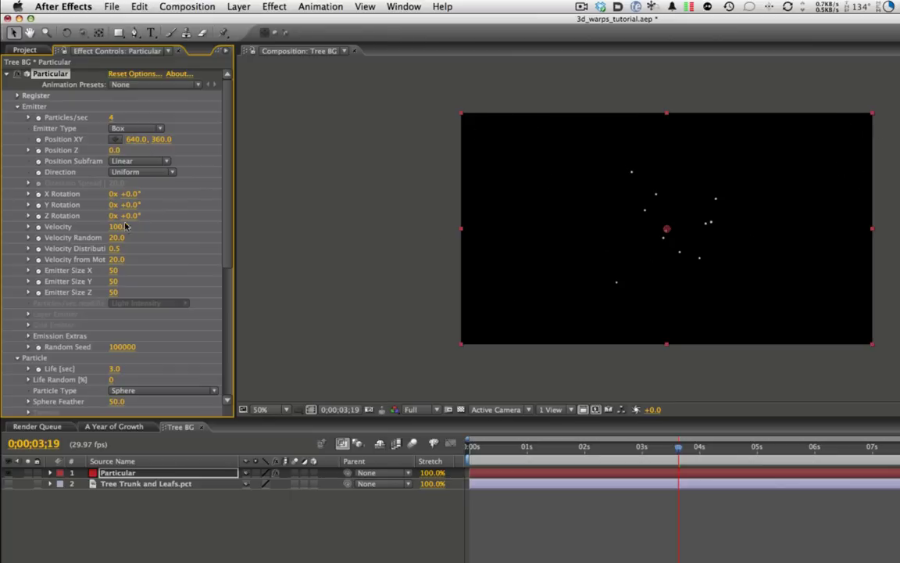
pyautogui.click(114, 270)
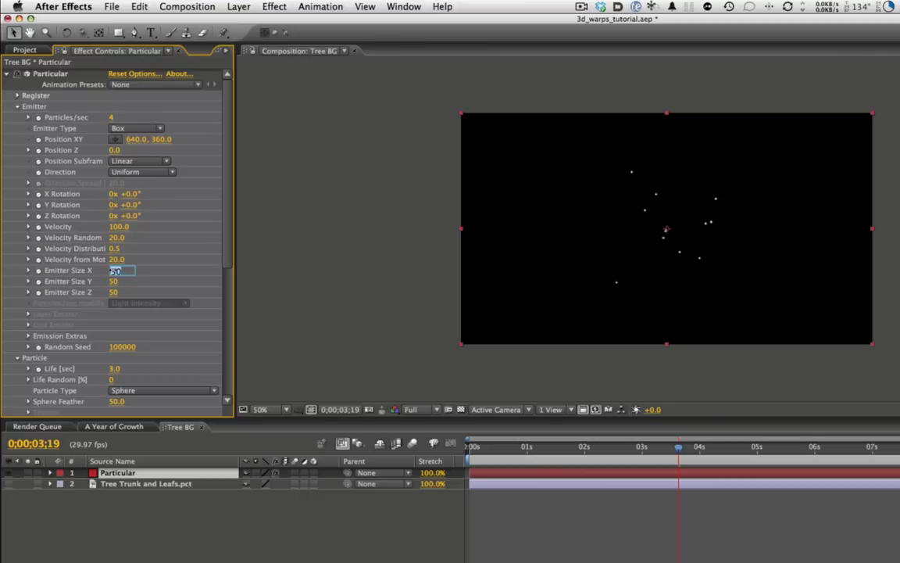
pyautogui.press('Tab')
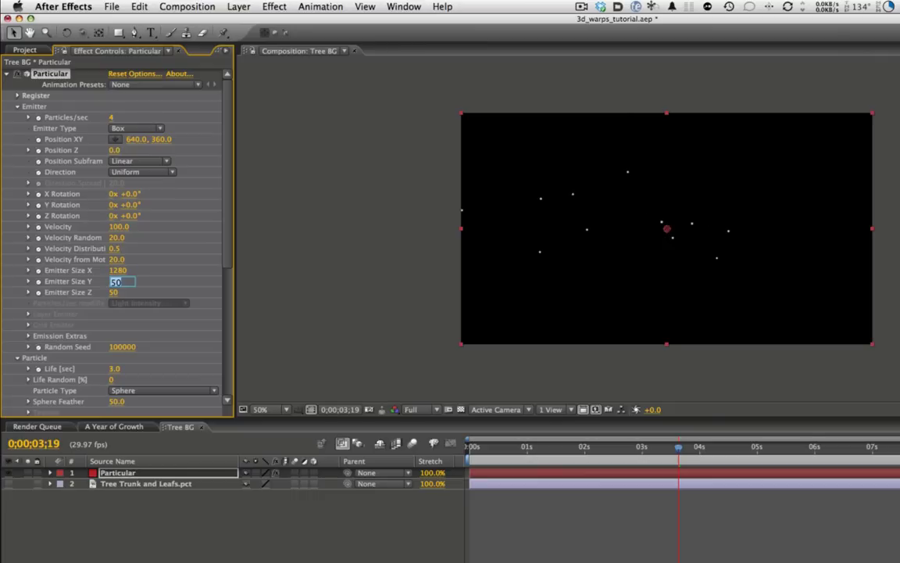
pyautogui.press('Tab')
pyautogui.write('100')
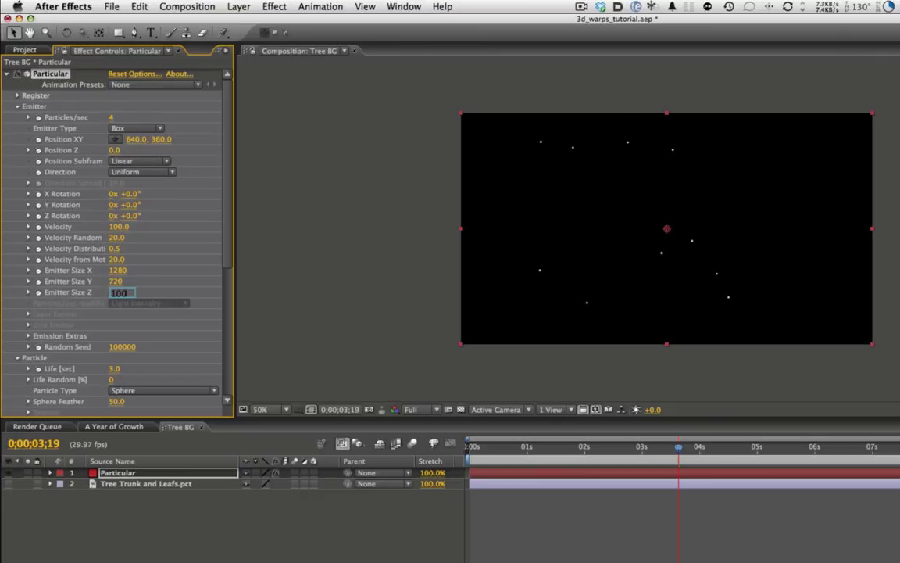
pyautogui.press('Return')
pyautogui.moveTo(684, 450); pyautogui.dragTo(665, 460)
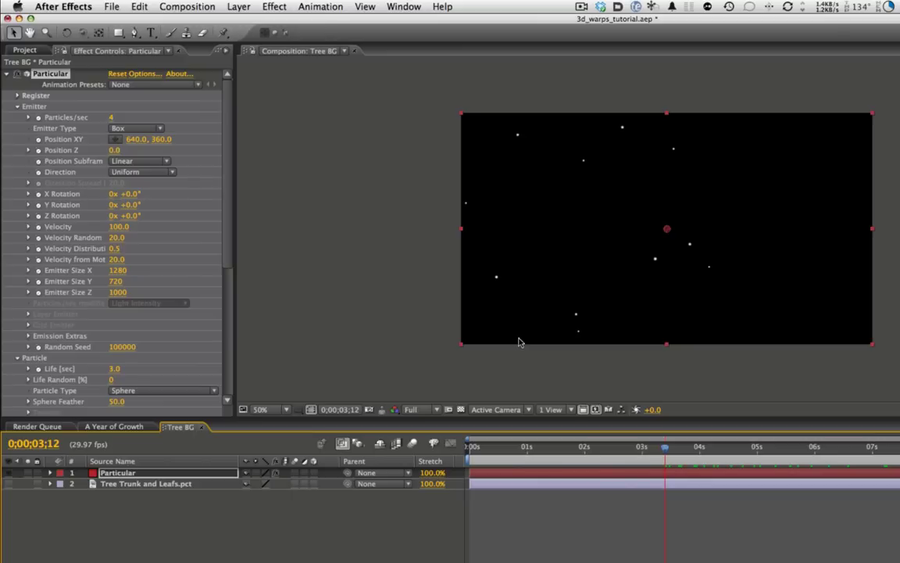
# Step: Set the emitter's Velocity to 50
pyautogui.click(116, 227)
pyautogui.write('50')
pyautogui.press('Return')
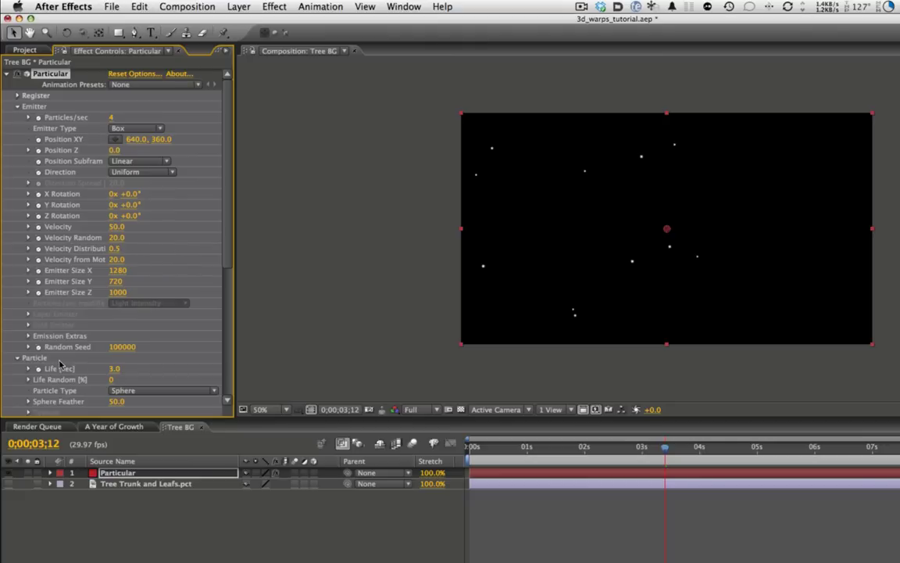
# Step: Set Pre Run to 100 under the emitter's Emission Extras and preview the particles from the first frame
pyautogui.click(29, 336)
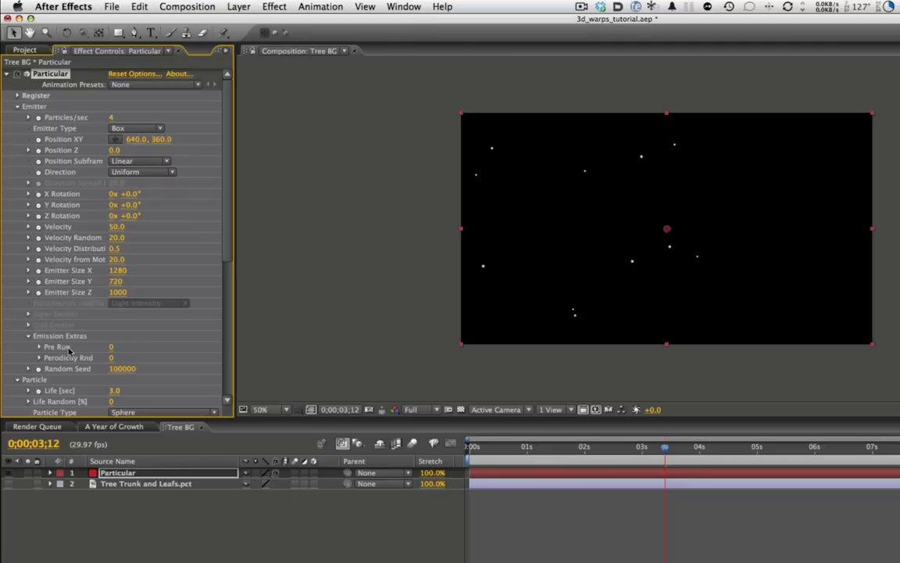
pyautogui.click(151, 75)
pyautogui.click(640, 461)
pyautogui.moveTo(531, 447)
pyautogui.mouseDown()
pyautogui.moveTo(472, 447)
pyautogui.moveTo(538, 452)
pyautogui.moveTo(429, 452)
pyautogui.moveTo(552, 451)
pyautogui.moveTo(542, 452)
pyautogui.mouseUp()
pyautogui.press('Home')
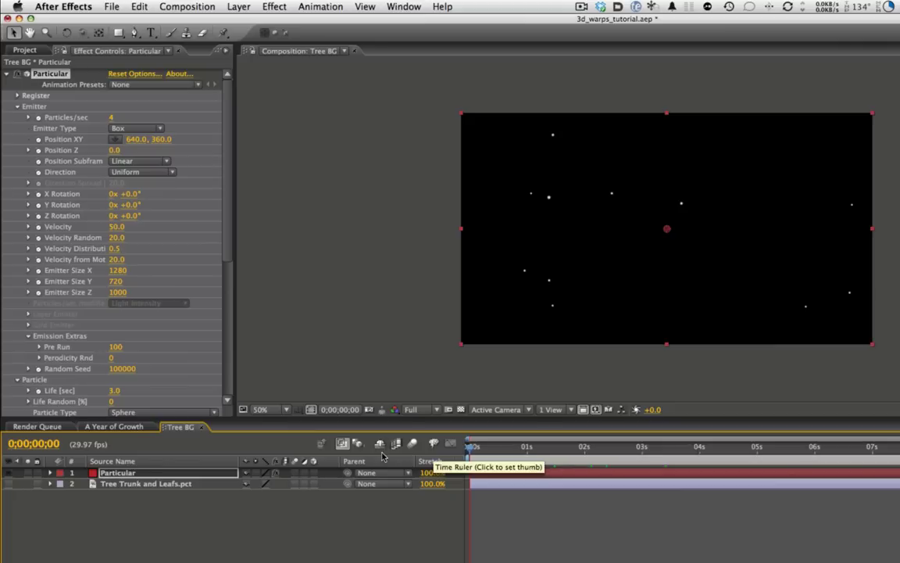
pyautogui.press('space')
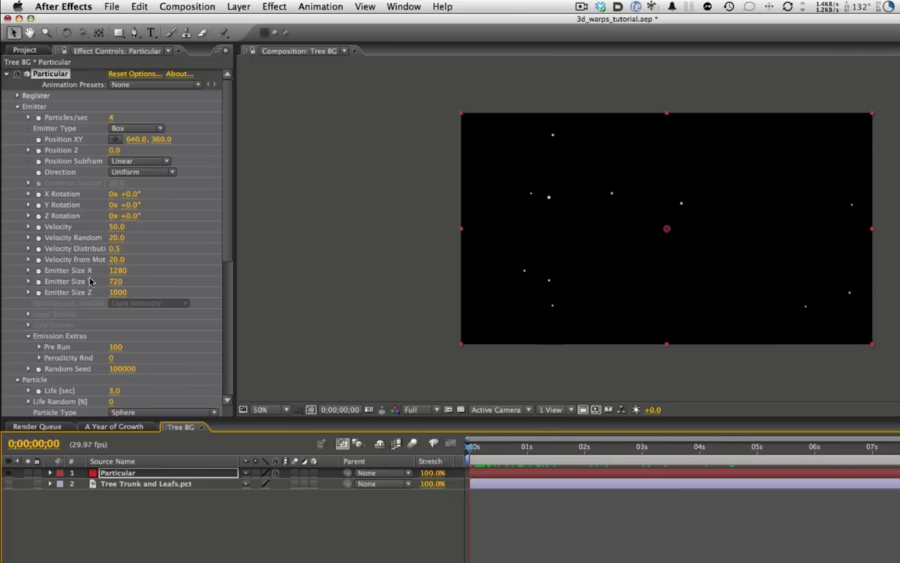
# Step: Collapse the Emitter settings, set the particle Life to 10 seconds, and preview the particles
pyautogui.click(18, 107)
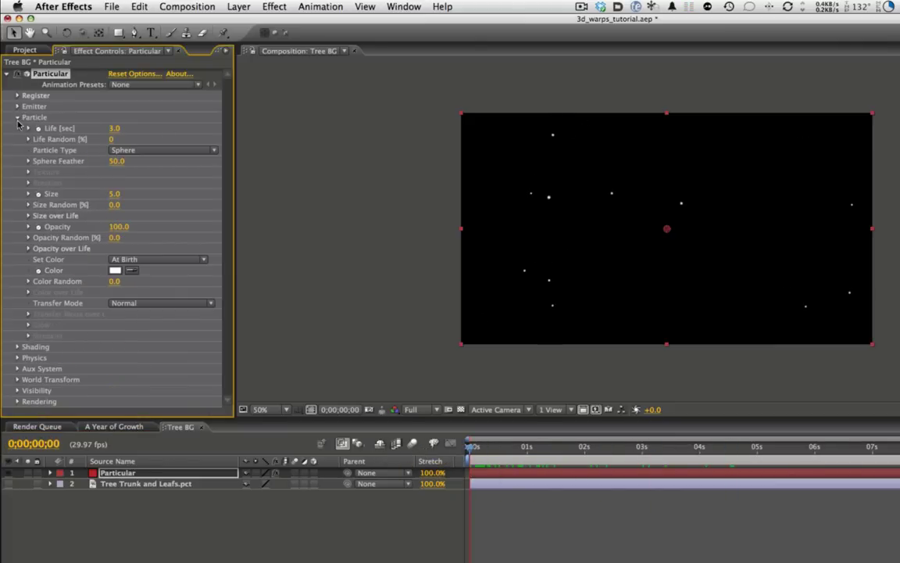
pyautogui.click(112, 128)
pyautogui.write('10')
pyautogui.press('Return')
pyautogui.click(499, 454)
pyautogui.press('space')
pyautogui.press('space')
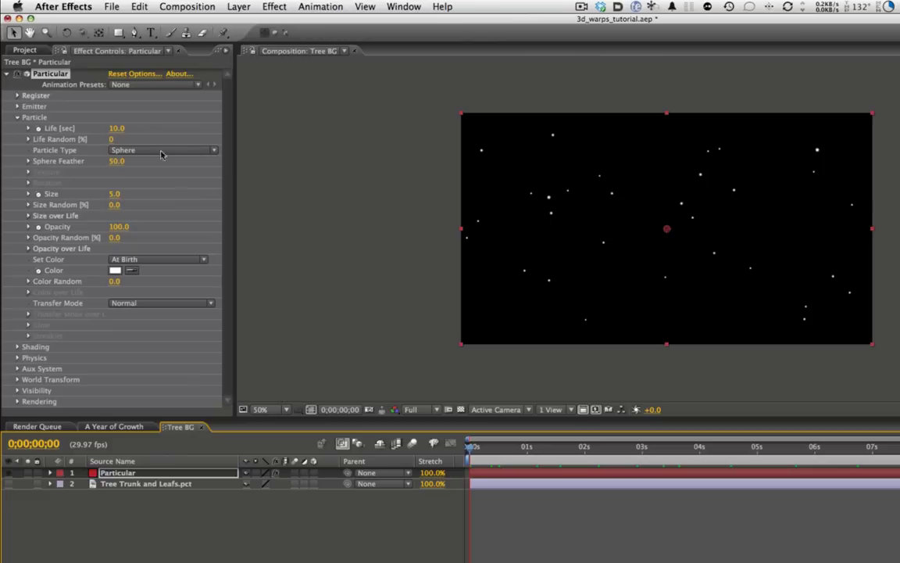
# Step: Set the particles' Life Random to 74% and Size to 11, and scrub the timeline to check them
pyautogui.click(111, 140)
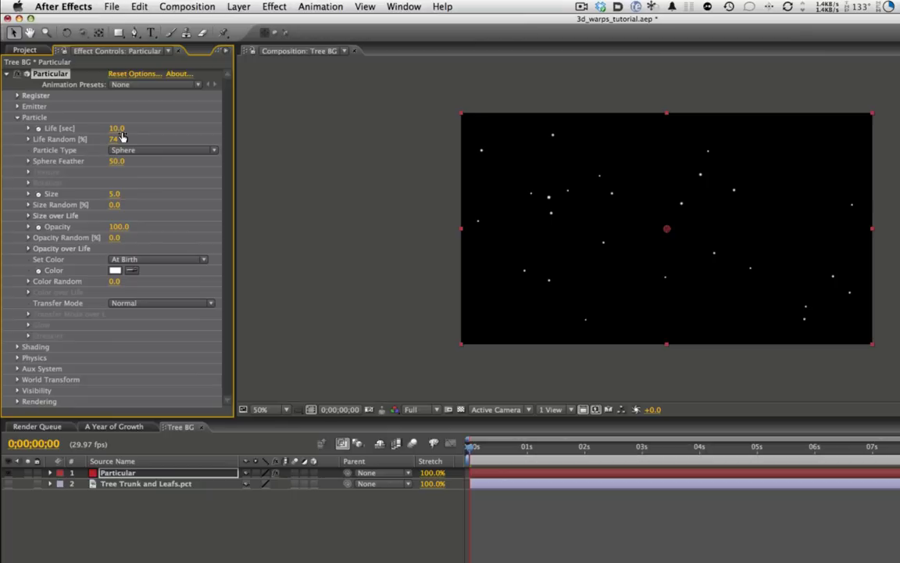
pyautogui.click(113, 195)
pyautogui.press('Return')
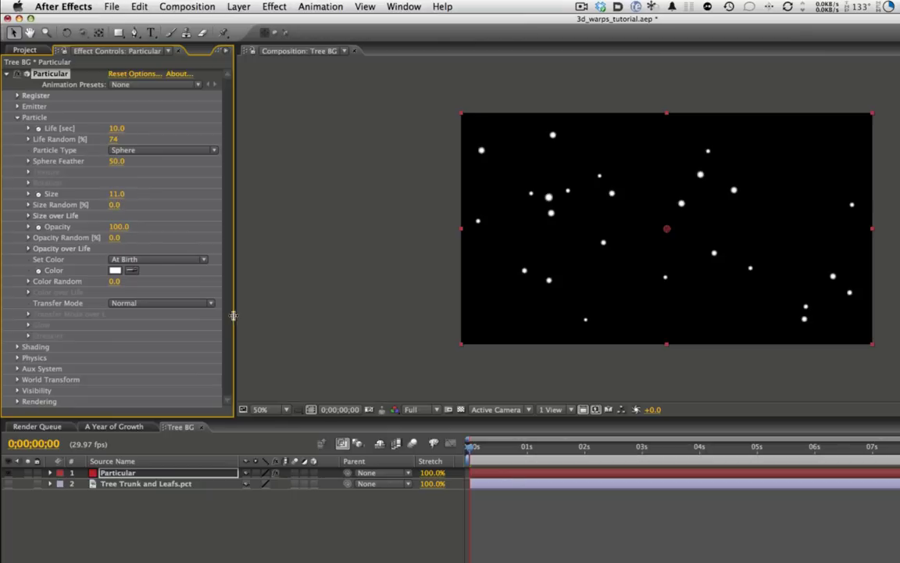
pyautogui.moveTo(493, 452); pyautogui.dragTo(592, 453)
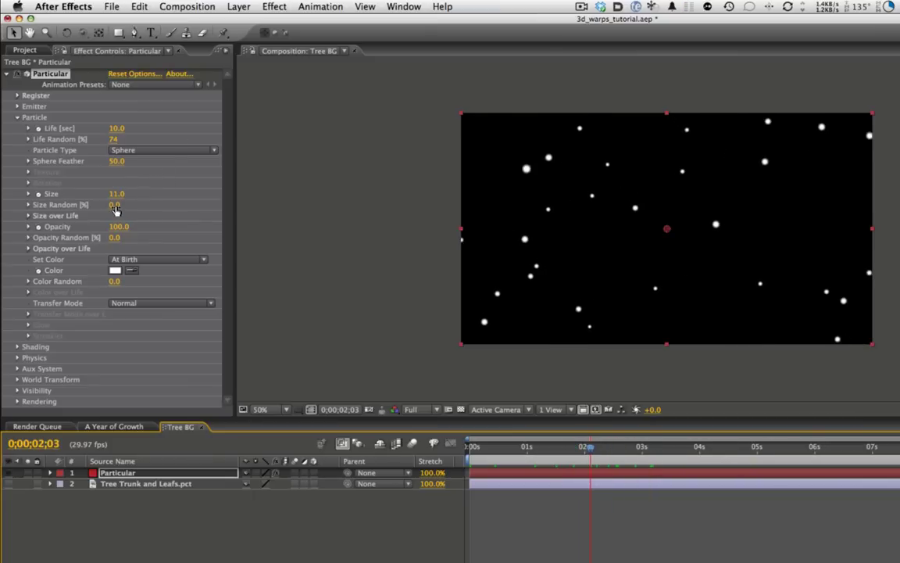
# Step: Raise the particles' Size Random to 86% and check the size variation at several points in time
pyautogui.moveTo(115, 207); pyautogui.dragTo(170, 205)
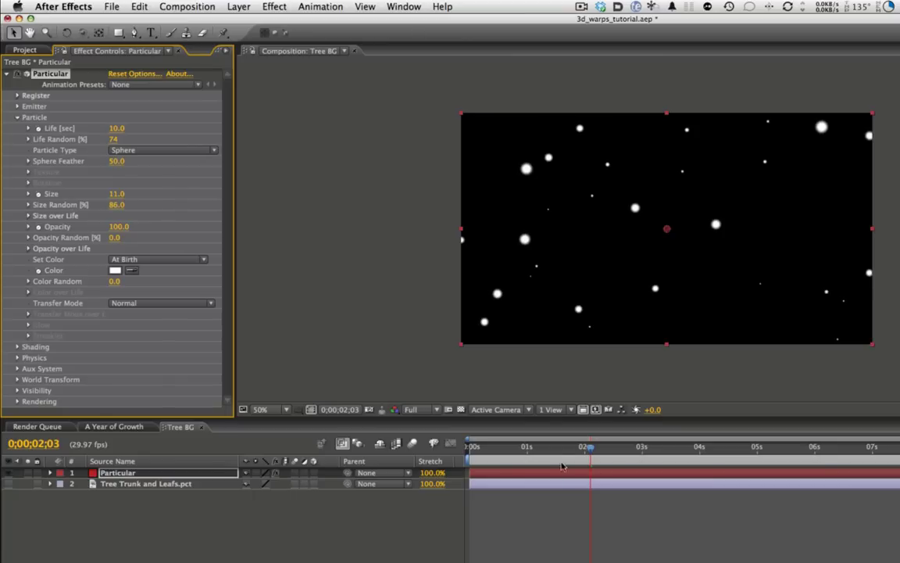
pyautogui.moveTo(599, 449); pyautogui.dragTo(527, 453)
pyautogui.click(617, 452)
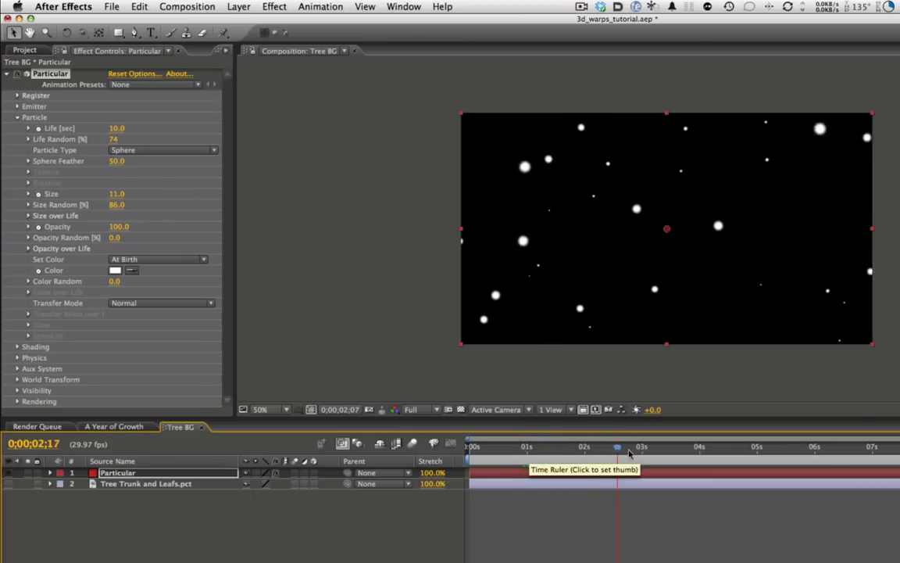
pyautogui.click(647, 451)
pyautogui.click(563, 453)
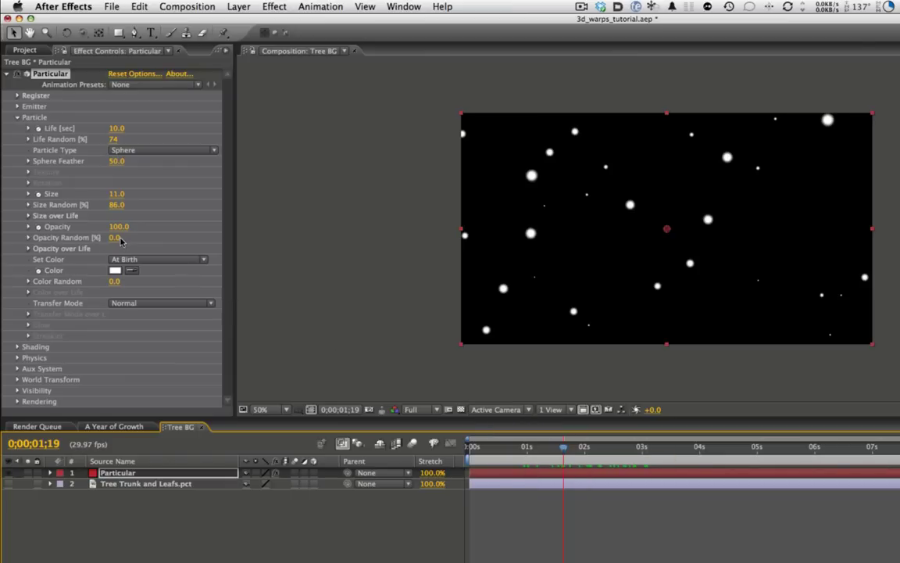
# Step: Set the particles' Opacity Random to 52% and apply the Opacity over Life preset that fades them in and out
pyautogui.moveTo(113, 238); pyautogui.dragTo(150, 237)
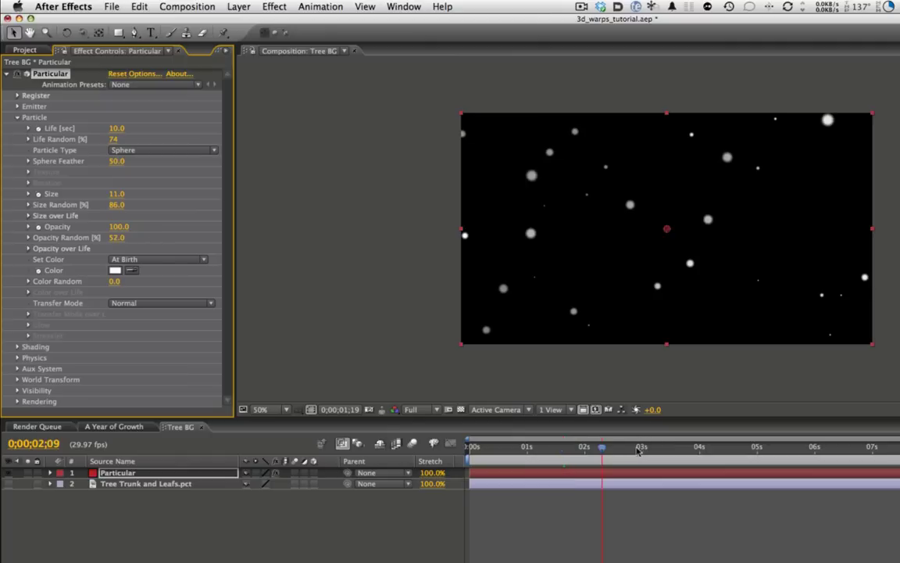
pyautogui.press('space')
pyautogui.click(29, 249)
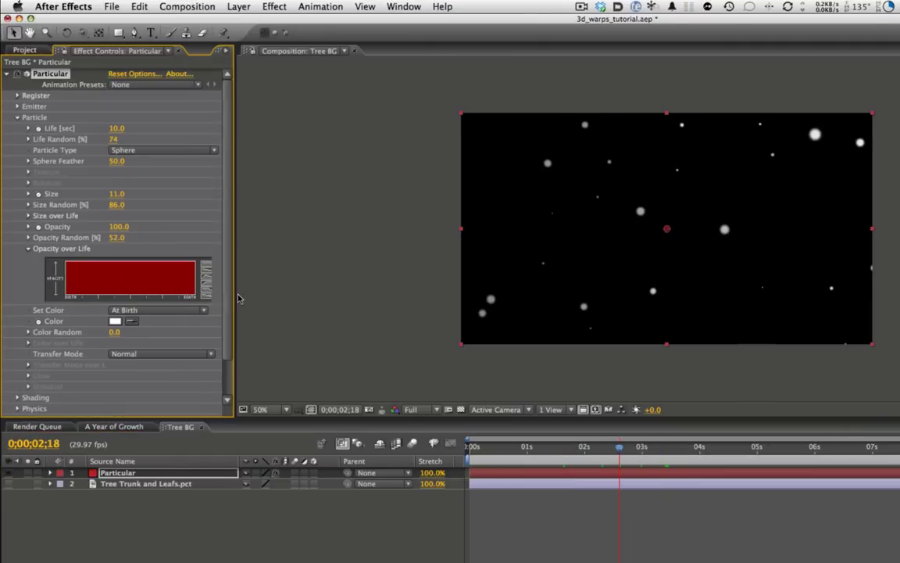
pyautogui.moveTo(237, 297); pyautogui.dragTo(271, 295)
pyautogui.click(210, 289)
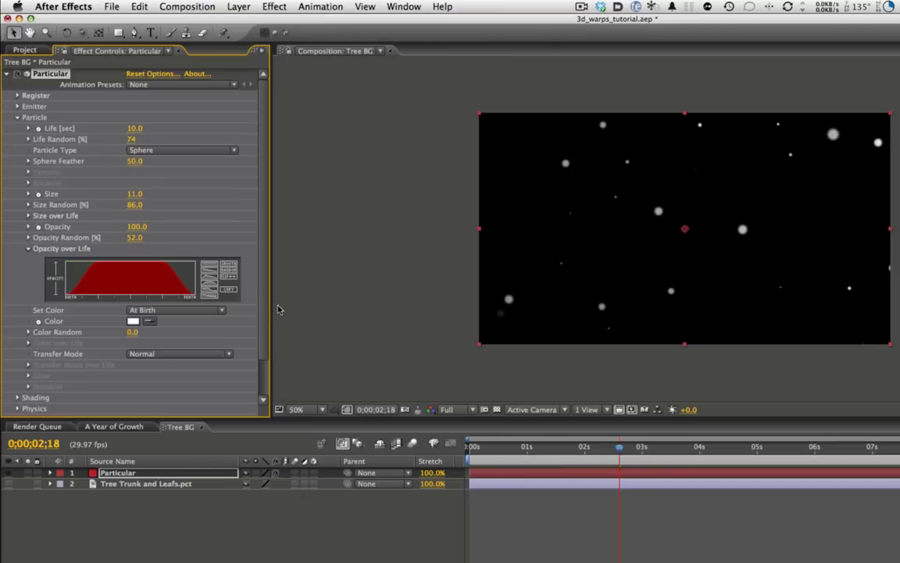
pyautogui.click(29, 248)
pyautogui.moveTo(497, 445); pyautogui.dragTo(606, 460)
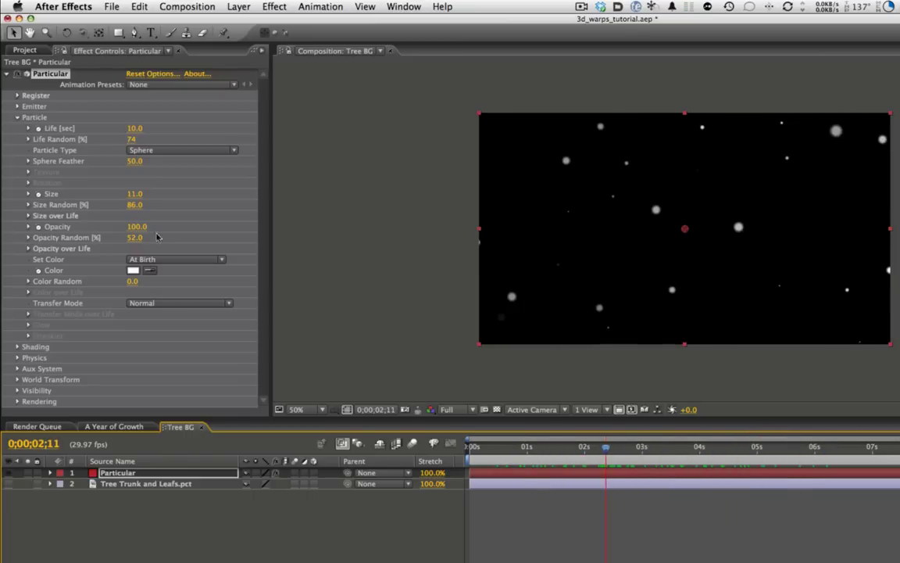
# Step: Color the particles pale yellow-green with hue 70°, saturation 24% and brightness 81%, and scrub to check the color
pyautogui.click(132, 270)
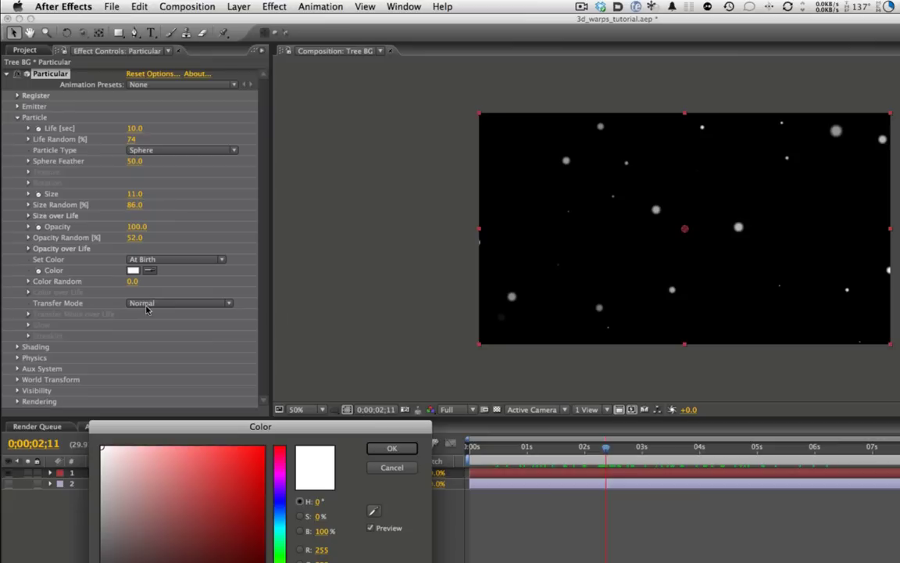
pyautogui.click(317, 501)
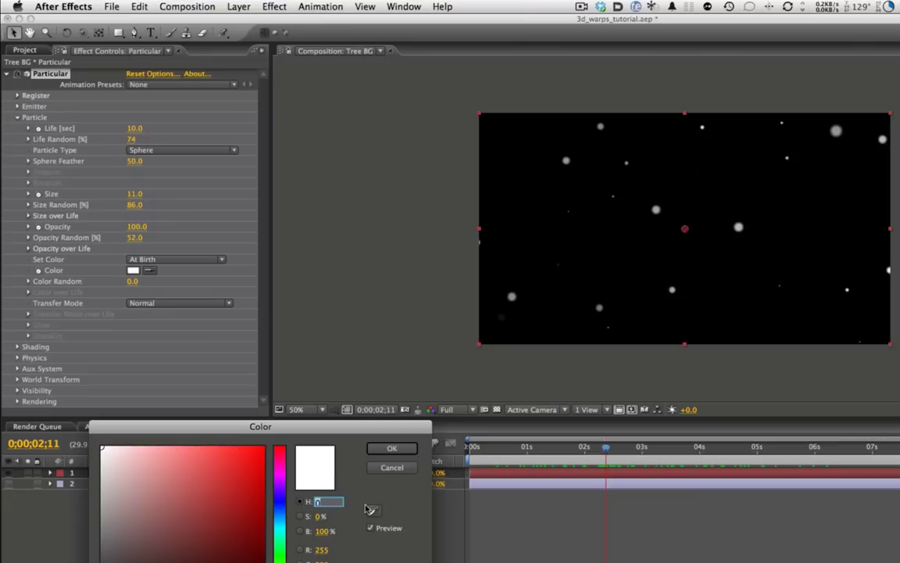
pyautogui.write('70')
pyautogui.press('Tab')
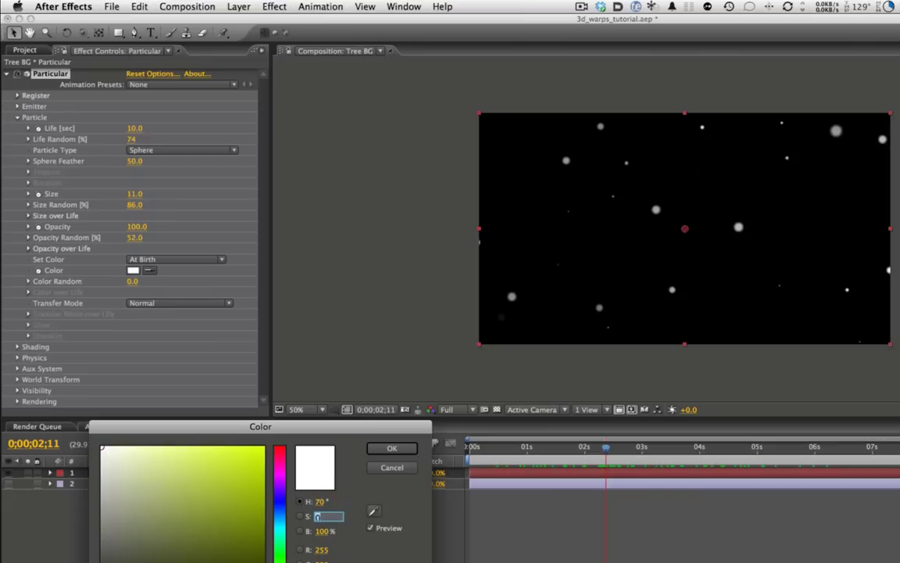
pyautogui.write('24')
pyautogui.press('Tab')
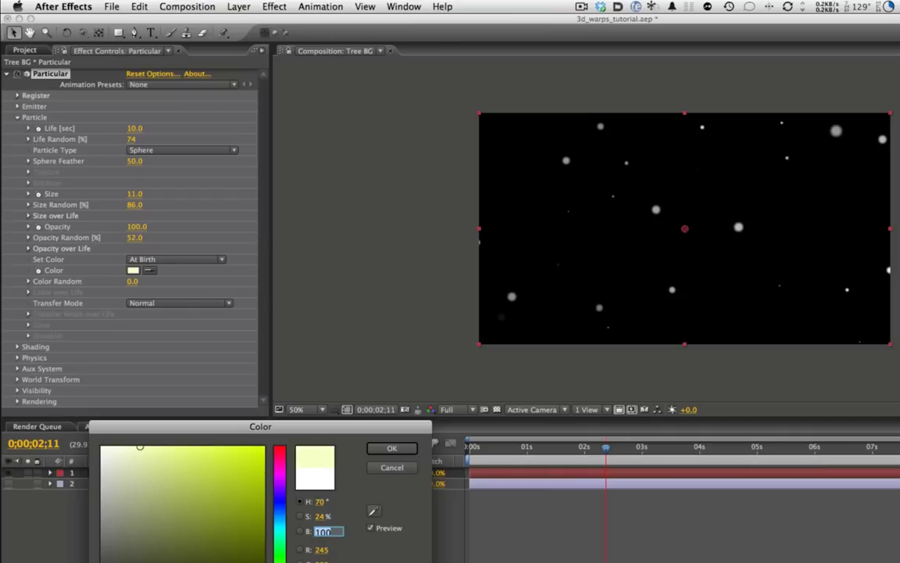
pyautogui.write('80')
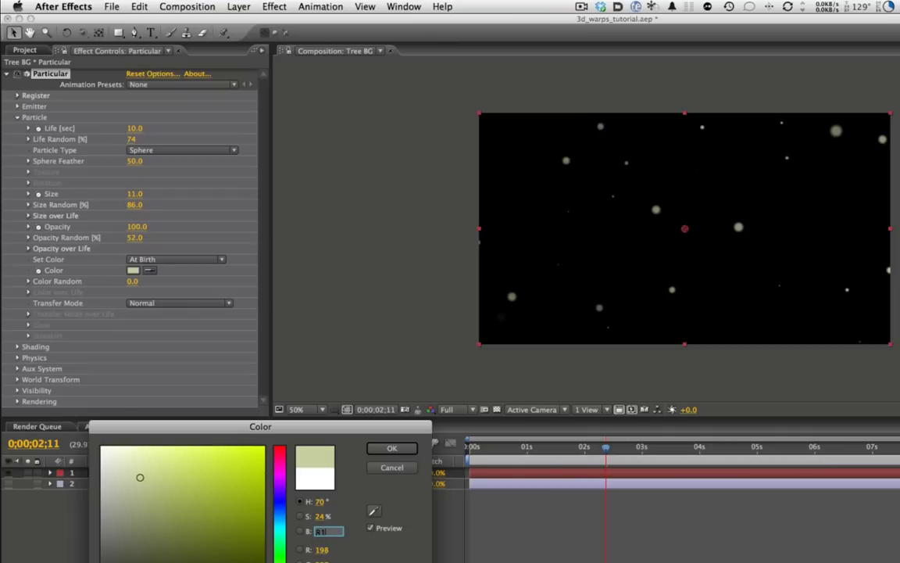
pyautogui.press('Return')
pyautogui.moveTo(573, 447); pyautogui.dragTo(617, 457)
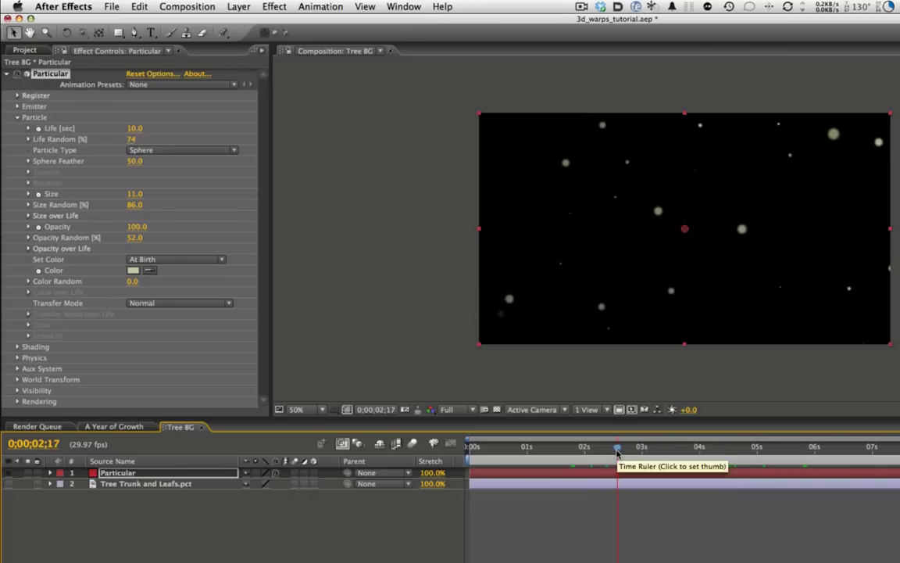
# Step: Set the particles' Transfer Mode to Add and run a RAM preview of the composition
pyautogui.click(186, 308)
pyautogui.click(185, 312)
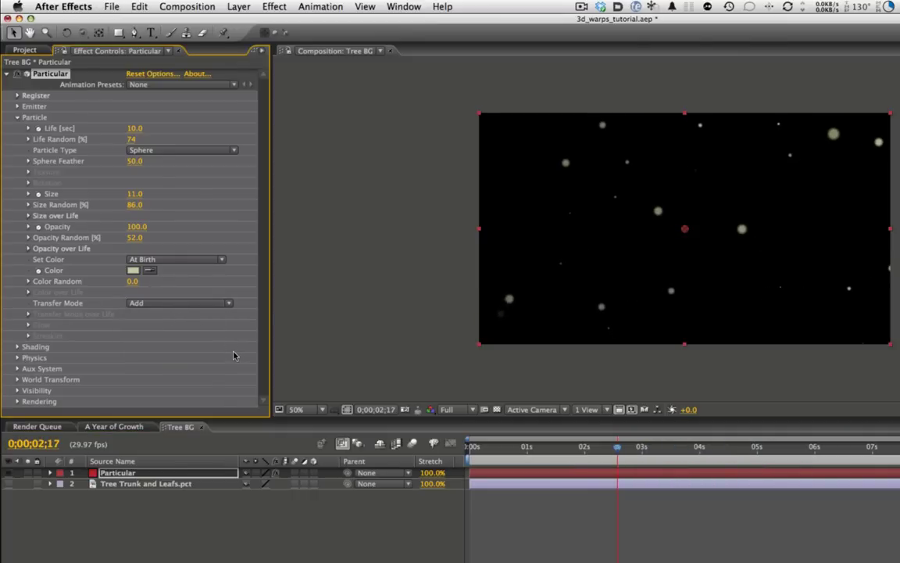
pyautogui.moveTo(573, 448); pyautogui.dragTo(486, 448)
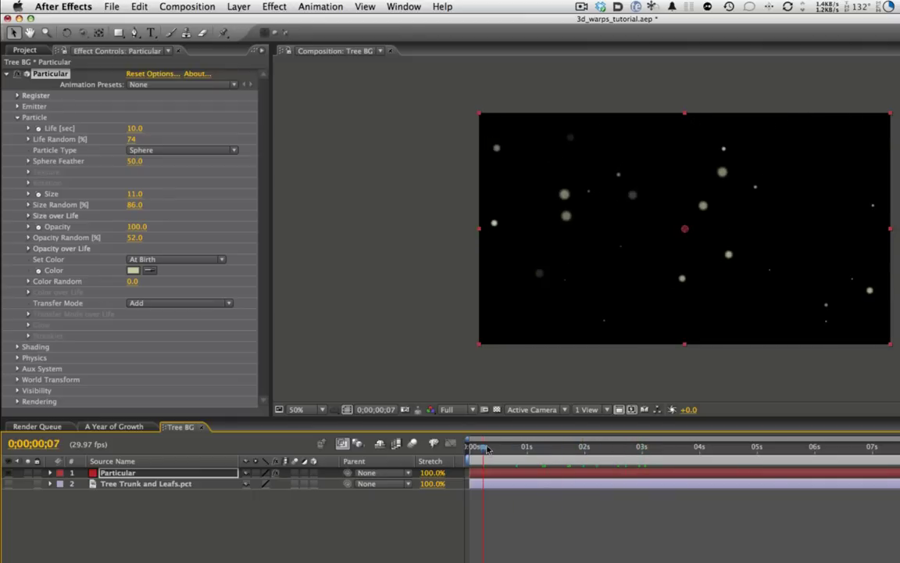
pyautogui.press('KP_0')
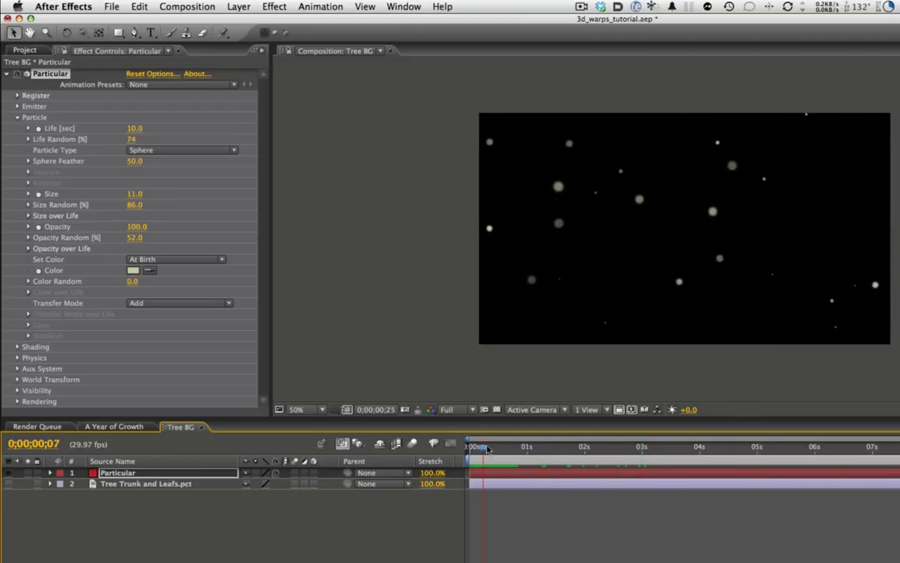
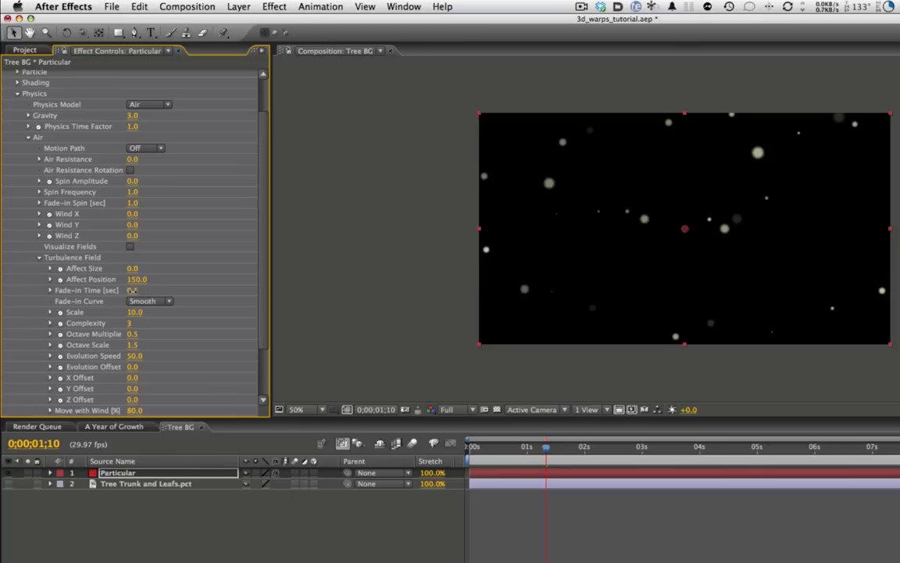
# Step: Set the Turbulence Field's Fade-in Time to 0 seconds, check the motion, and turn on Visualize Fields for the Air physics
pyautogui.click(132, 290)
pyautogui.press('Return')
pyautogui.moveTo(518, 451); pyautogui.dragTo(656, 452)
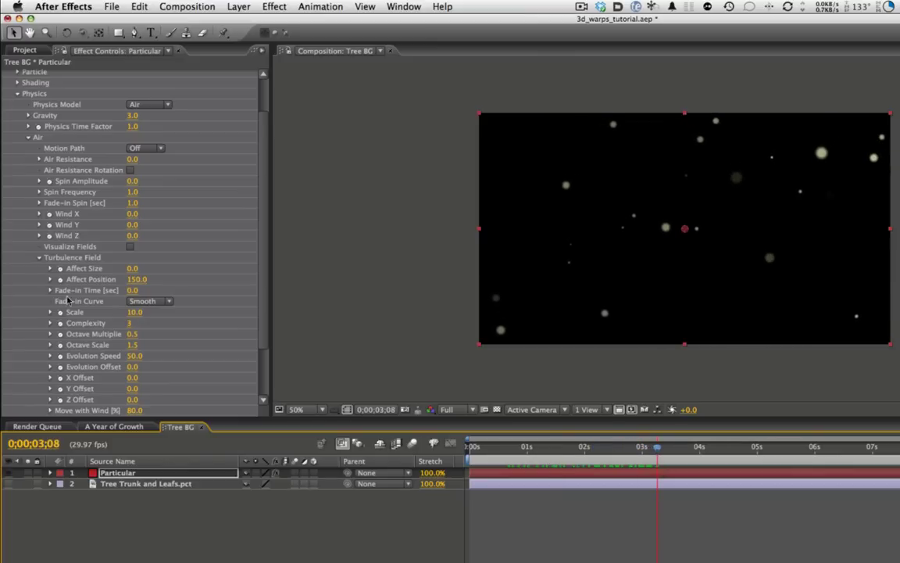
pyautogui.scroll(-3, 194, 321)
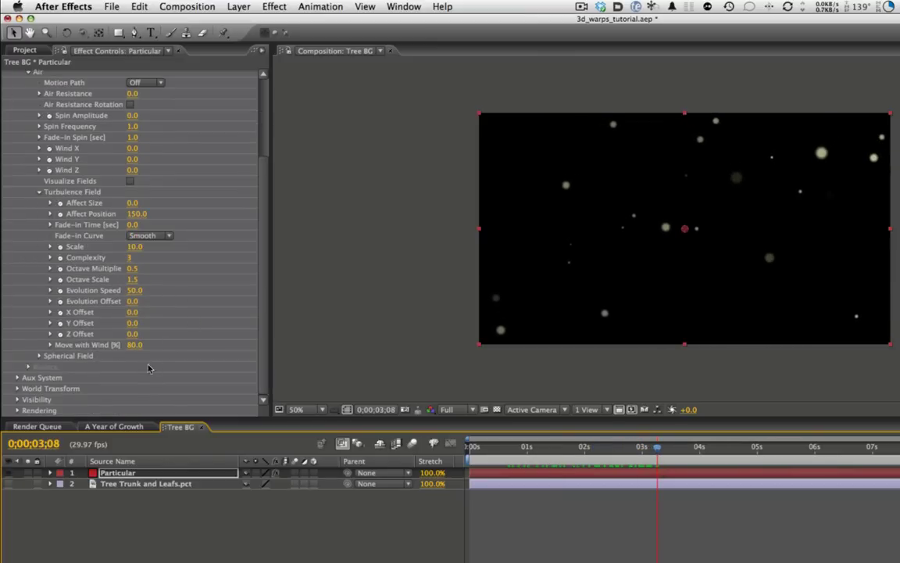
pyautogui.click(129, 182)
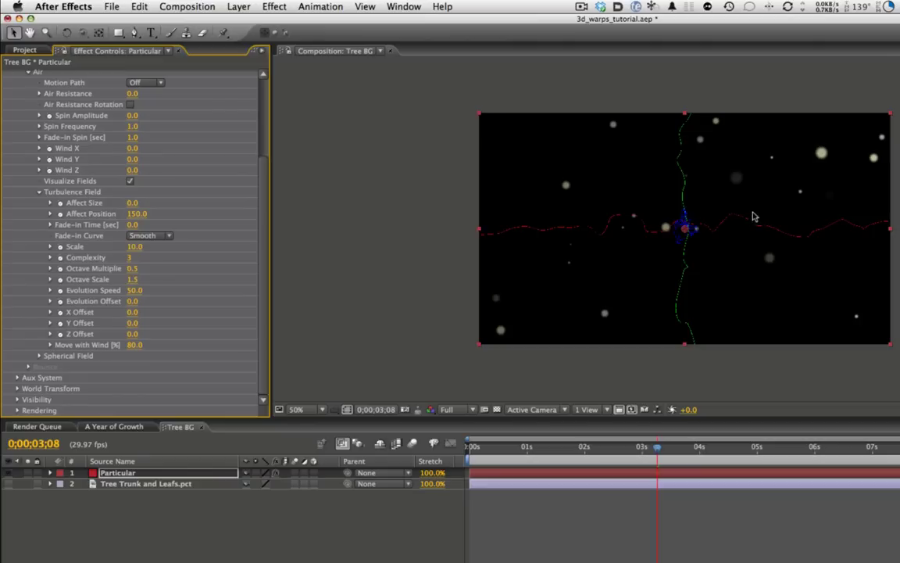
# Step: Try the Turbulence Field with Affect Position set to 0
pyautogui.click(137, 213)
pyautogui.write('0')
pyautogui.press('Return')
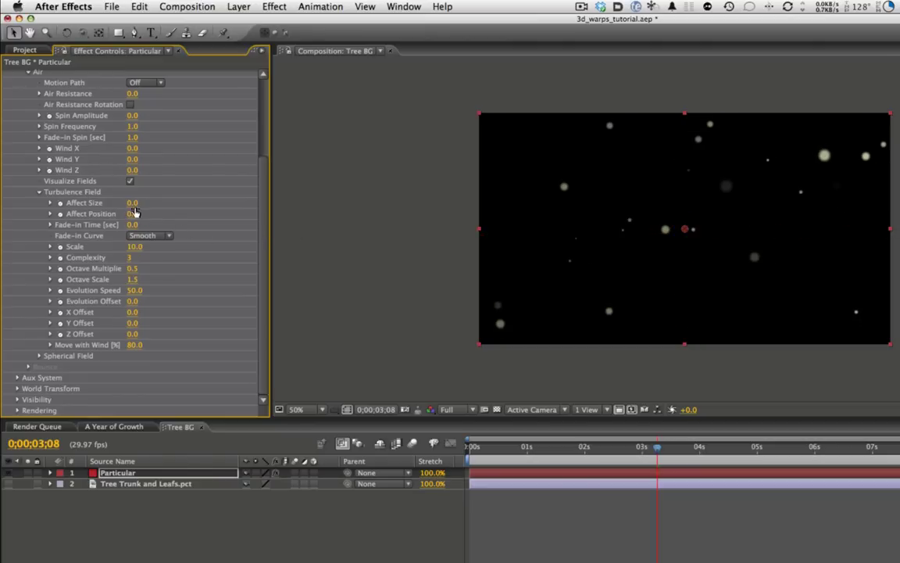
# Step: Set the Turbulence Field's Affect Position to 148, turn off Visualize Fields and preview the particle motion
pyautogui.moveTo(137, 213); pyautogui.dragTo(237, 214)
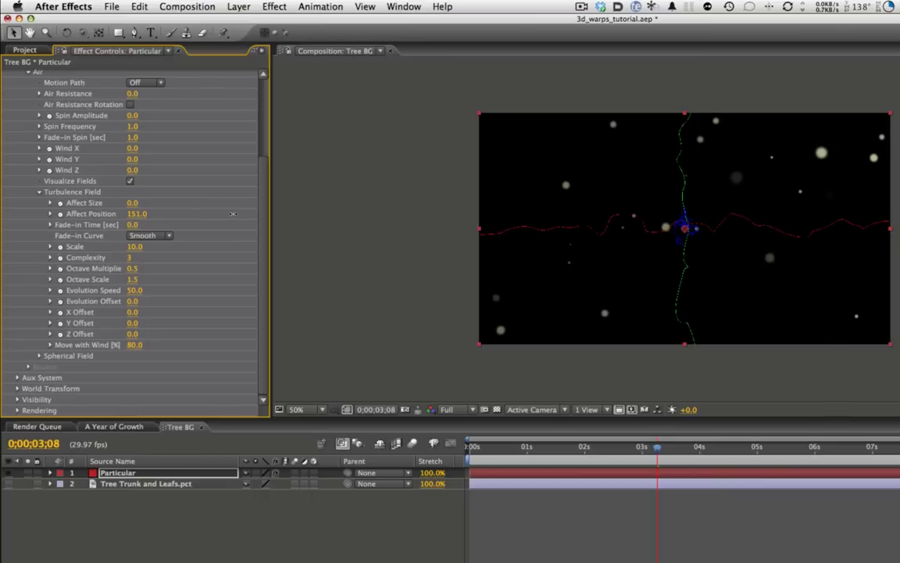
pyautogui.moveTo(177, 212)
pyautogui.mouseDown()
pyautogui.moveTo(231, 213)
pyautogui.moveTo(143, 222)
pyautogui.mouseUp()
pyautogui.click(130, 181)
pyautogui.press('KP_0')
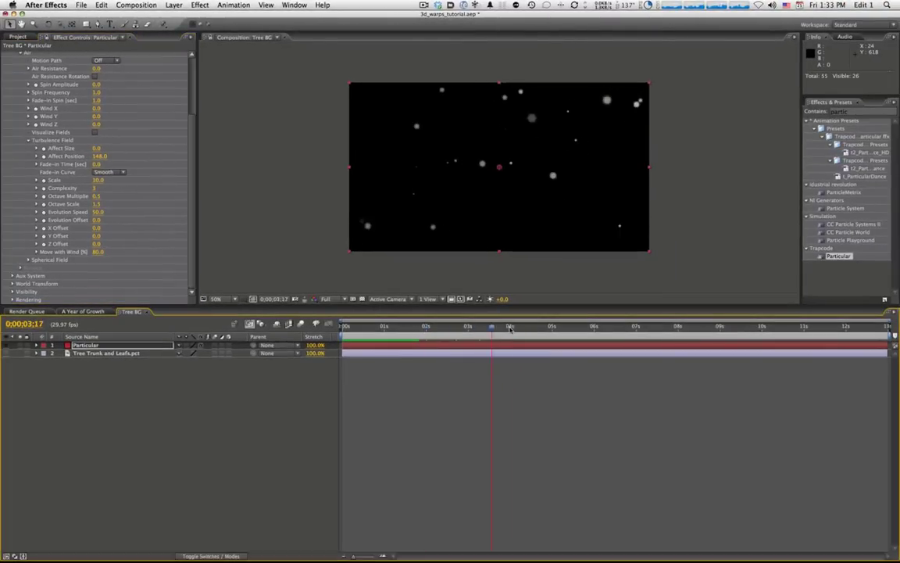
# Step: Show the Tree Trunk and Leafs layer and play and scrub the composition to check the particles over the tree
pyautogui.click(8, 353)
pyautogui.moveTo(380, 327); pyautogui.dragTo(417, 328)
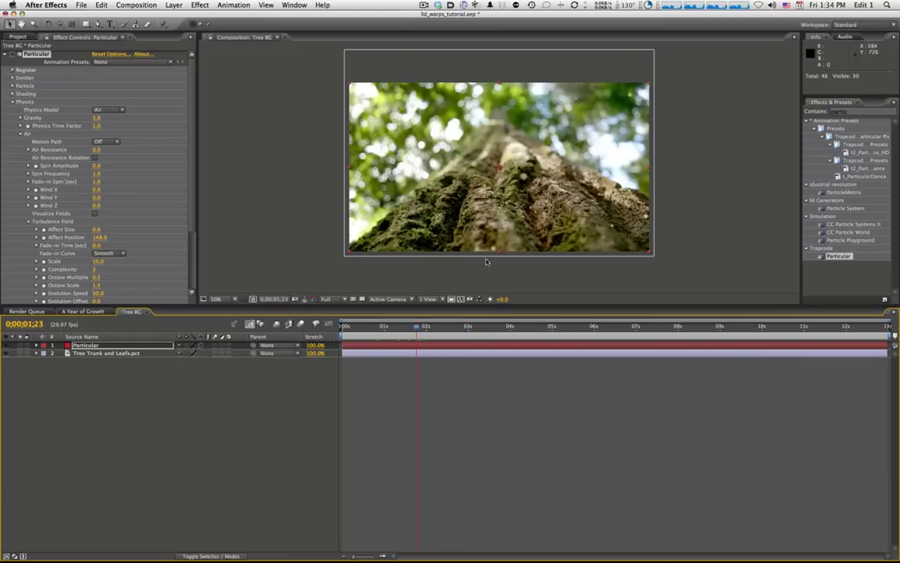
pyautogui.press('space')
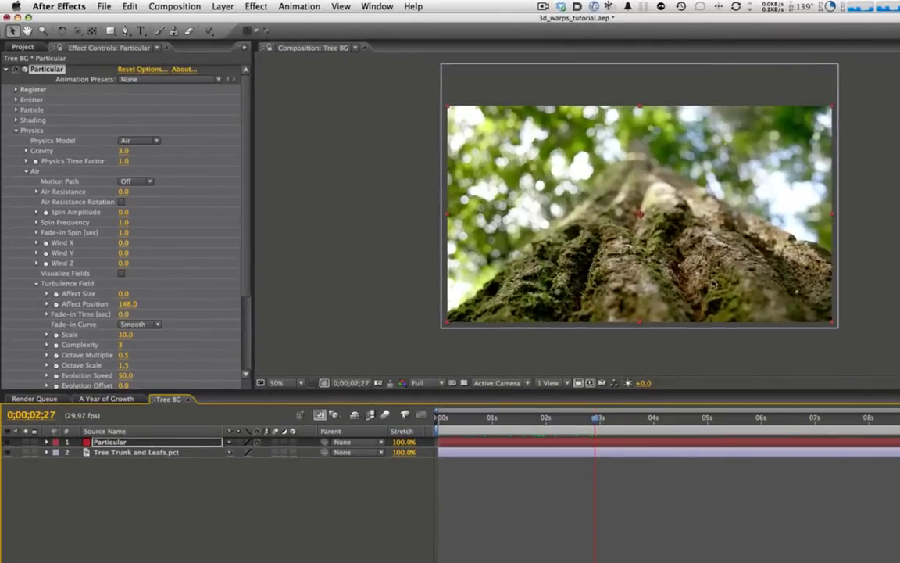
pyautogui.moveTo(596, 428); pyautogui.dragTo(649, 428)
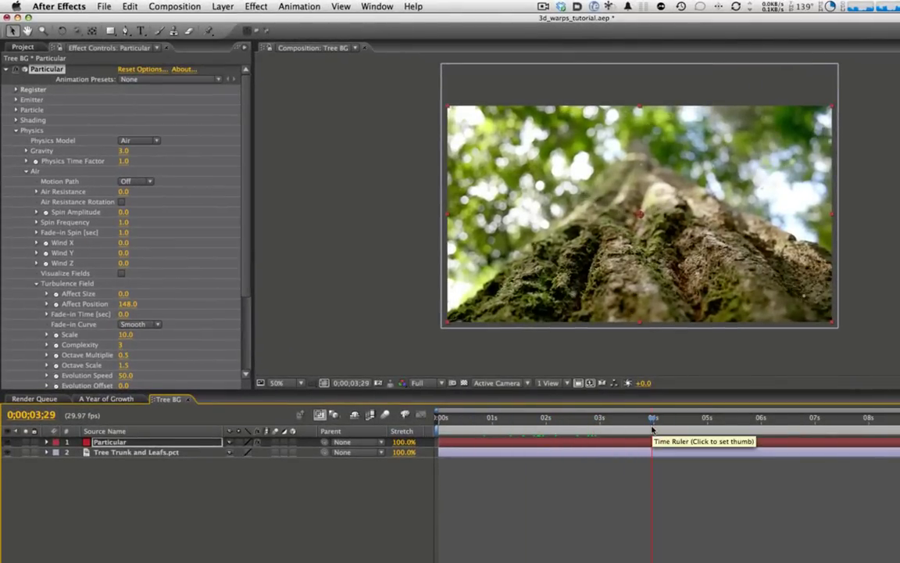
pyautogui.click(614, 428)
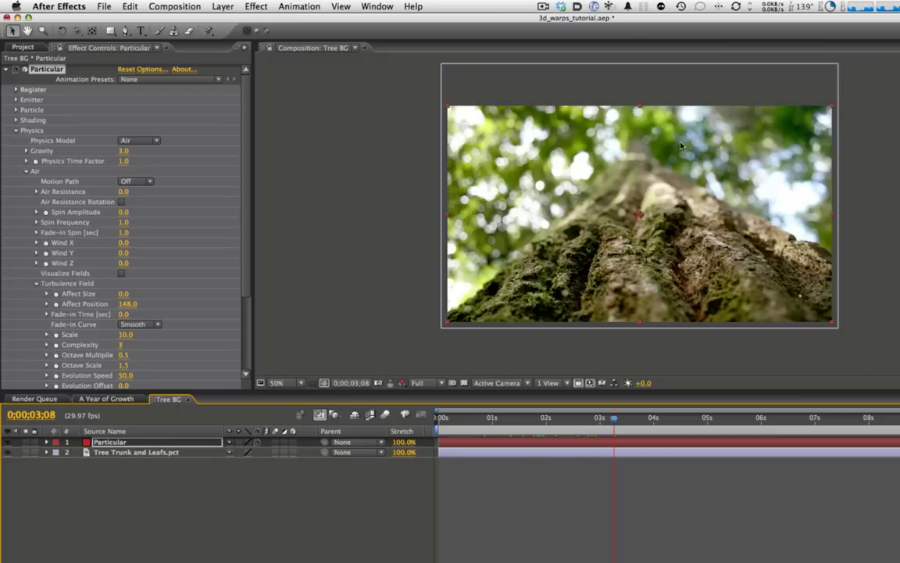
pyautogui.moveTo(570, 419); pyautogui.dragTo(634, 423)
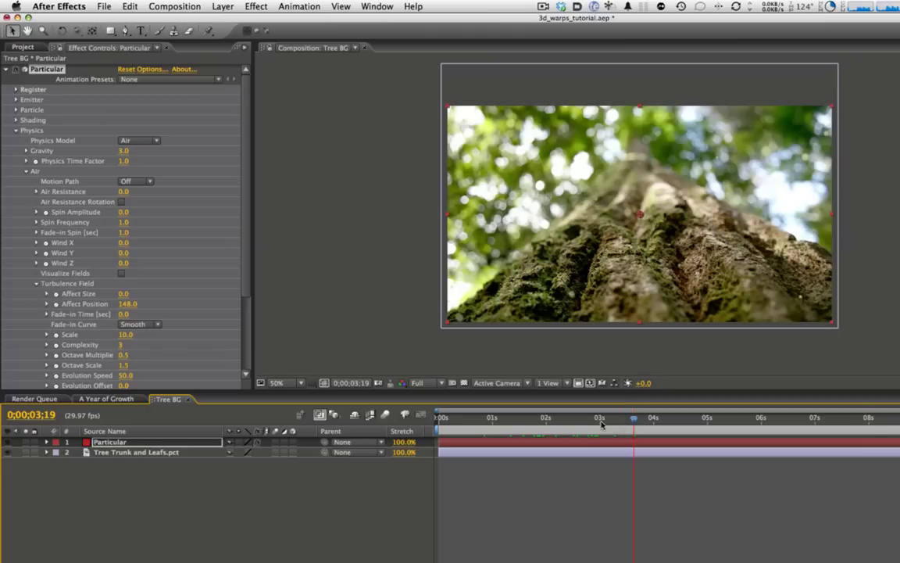
pyautogui.moveTo(522, 419); pyautogui.dragTo(618, 421)
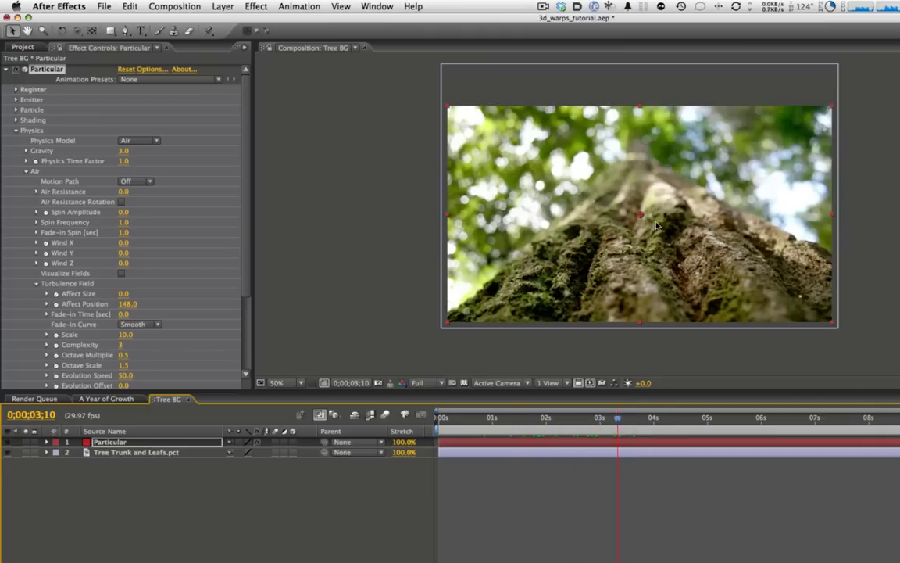
# Step: Pre-compose the Particular layer, moving all attributes into the new composition
pyautogui.click(86, 509)
pyautogui.click(142, 443)
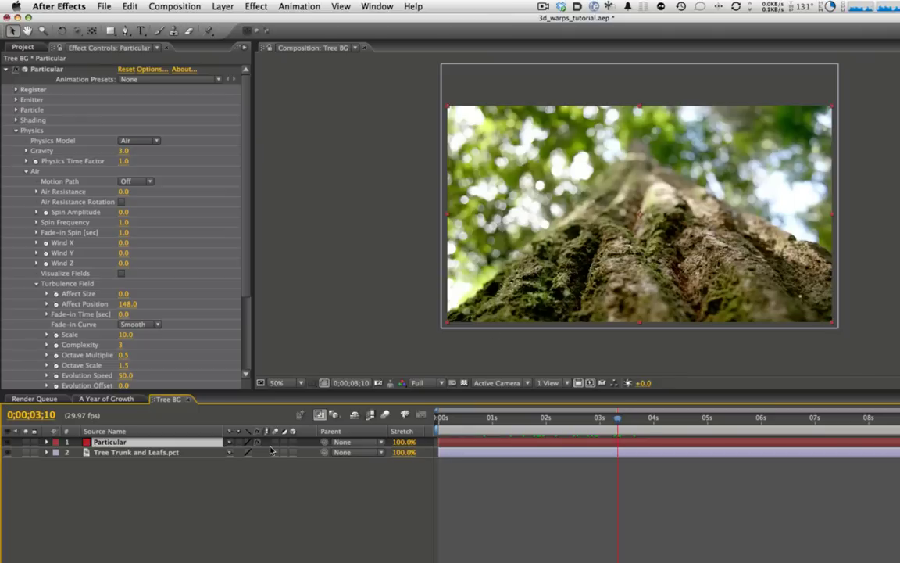
pyautogui.press('super+shift+c')
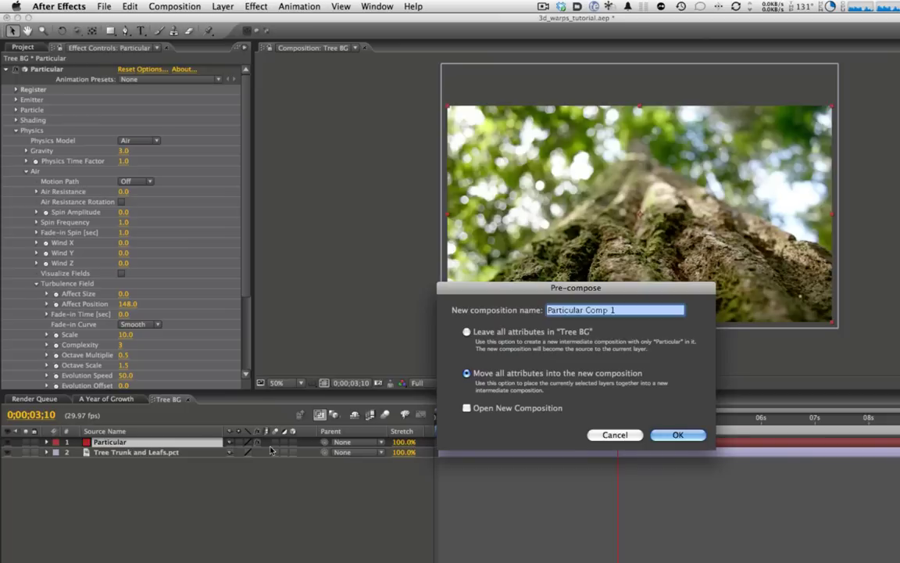
pyautogui.press('Escape')
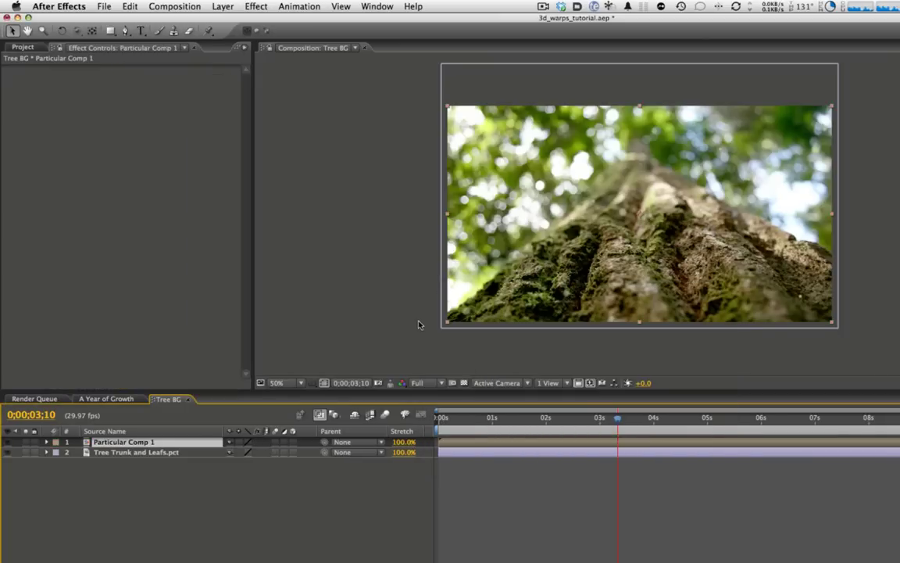
# Step: Draw a closed Pen mask around the tree trunk on the pre-composed particle layer, extending past the frame's lower edge
pyautogui.press('g')
pyautogui.click(416, 354)
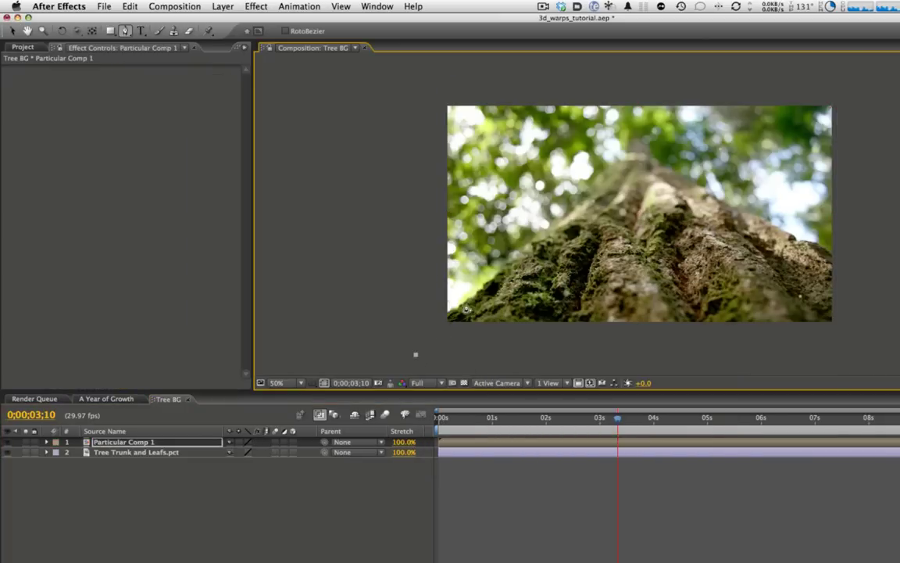
pyautogui.click(640, 214)
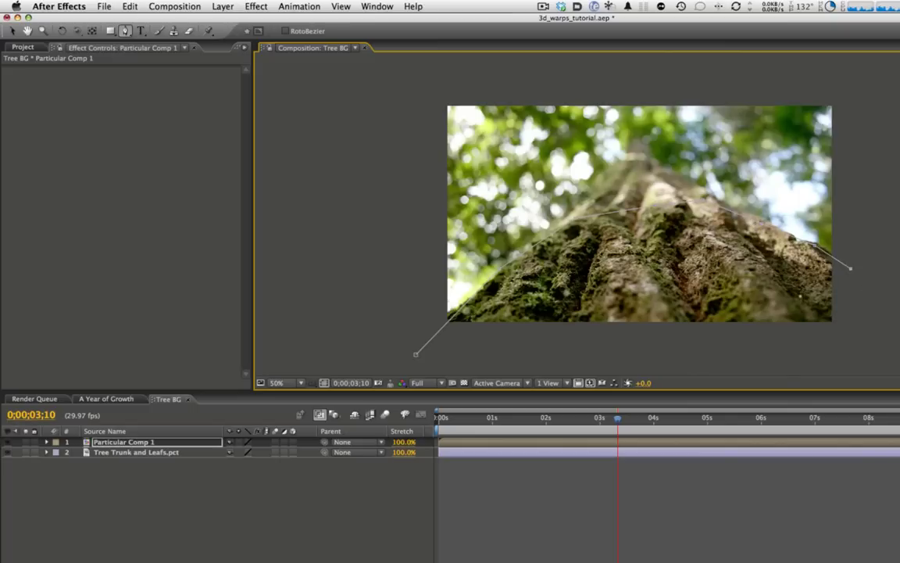
pyautogui.click(850, 268)
pyautogui.click(415, 354)
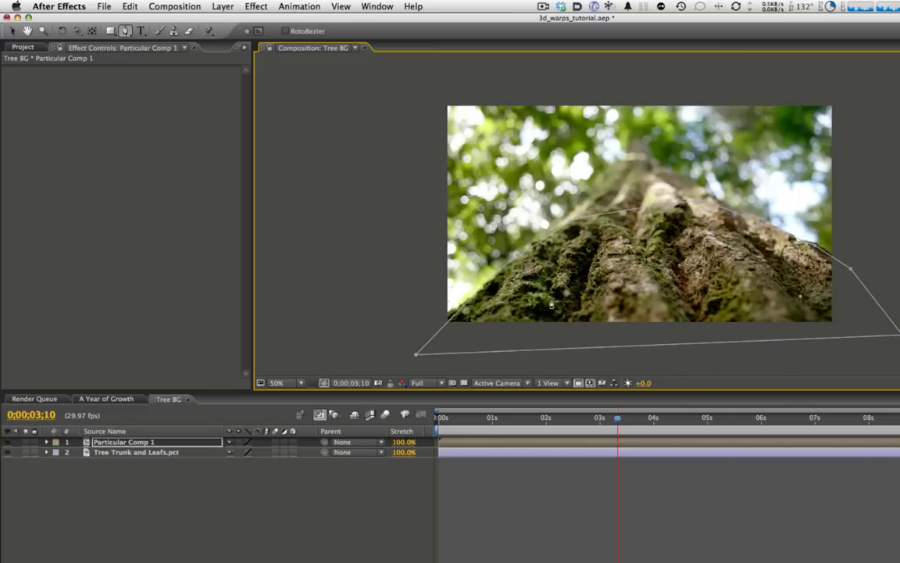
# Step: Hide the tree image layer and set the trunk mask's mode to Subtract
pyautogui.click(8, 453)
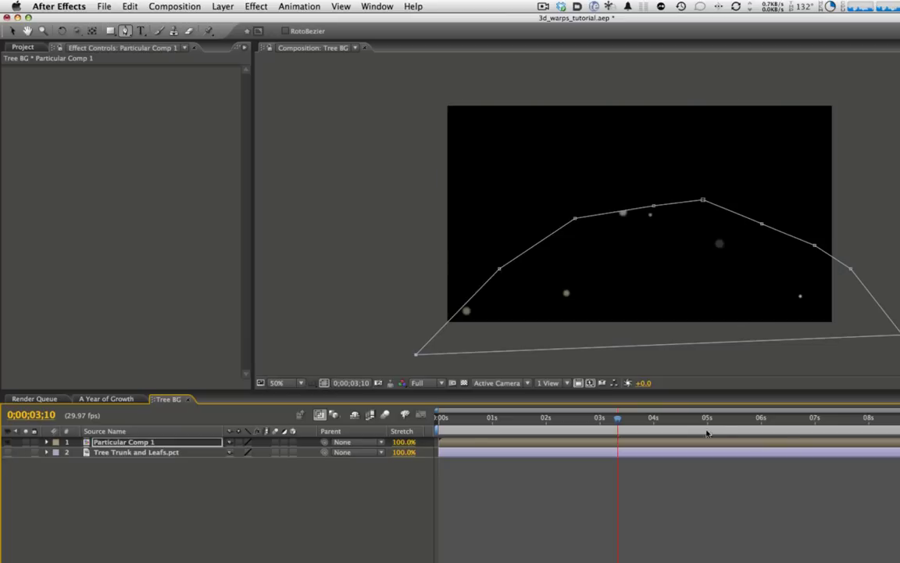
pyautogui.moveTo(568, 422)
pyautogui.mouseDown()
pyautogui.moveTo(663, 417)
pyautogui.moveTo(574, 417)
pyautogui.mouseUp()
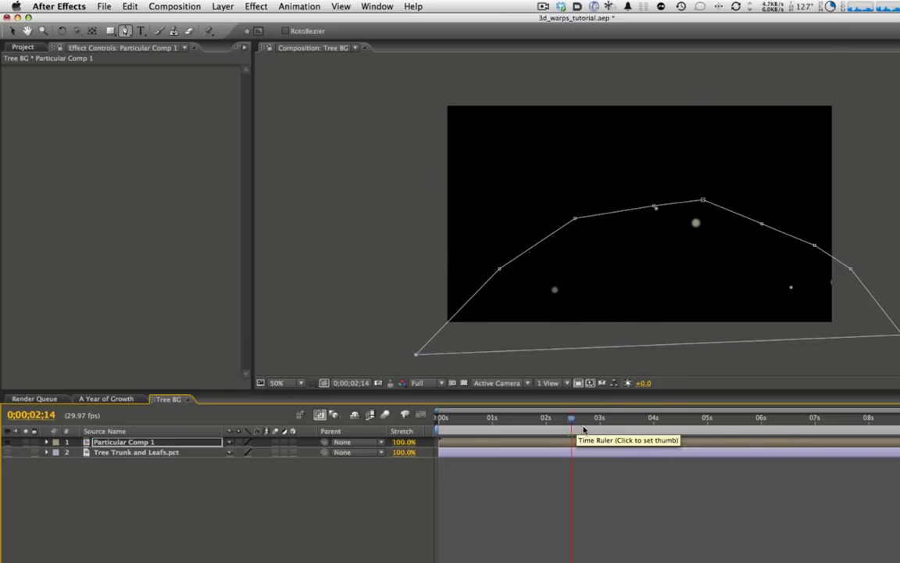
pyautogui.press('m')
pyautogui.click(244, 452)
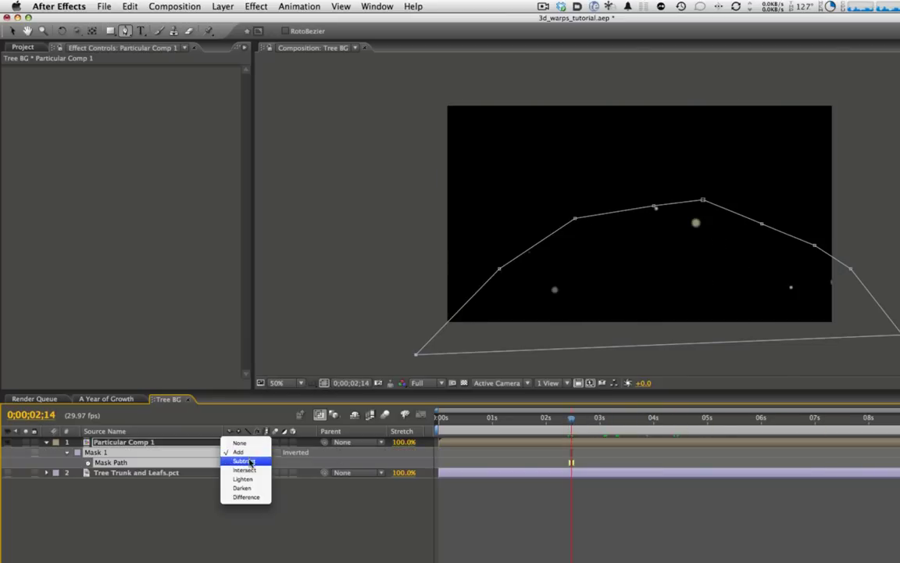
pyautogui.click(258, 463)
# Step: Feather the trunk mask by 81 pixels, scrub to check its soft edge and collapse the layer's mask properties
pyautogui.moveTo(490, 427); pyautogui.dragTo(575, 426)
pyautogui.press('m')
pyautogui.press('m')
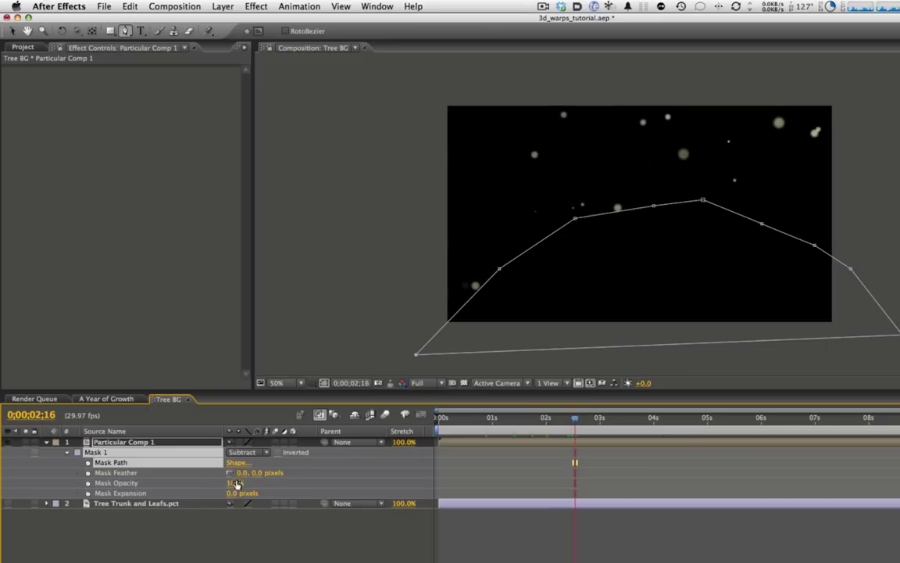
pyautogui.moveTo(239, 473); pyautogui.dragTo(270, 473)
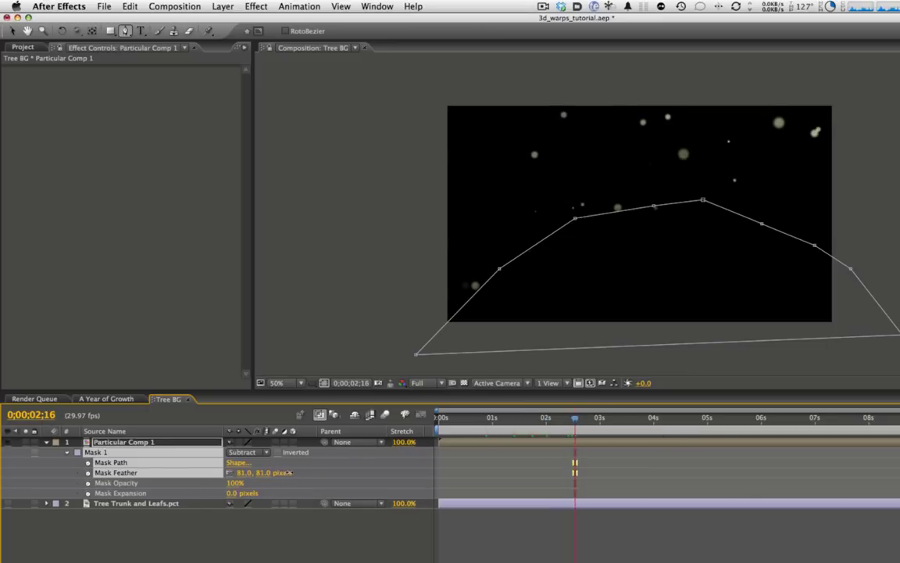
pyautogui.moveTo(574, 420)
pyautogui.mouseDown()
pyautogui.moveTo(568, 422)
pyautogui.moveTo(707, 420)
pyautogui.moveTo(545, 420)
pyautogui.moveTo(690, 420)
pyautogui.moveTo(562, 421)
pyautogui.mouseUp()
pyautogui.click(47, 444)
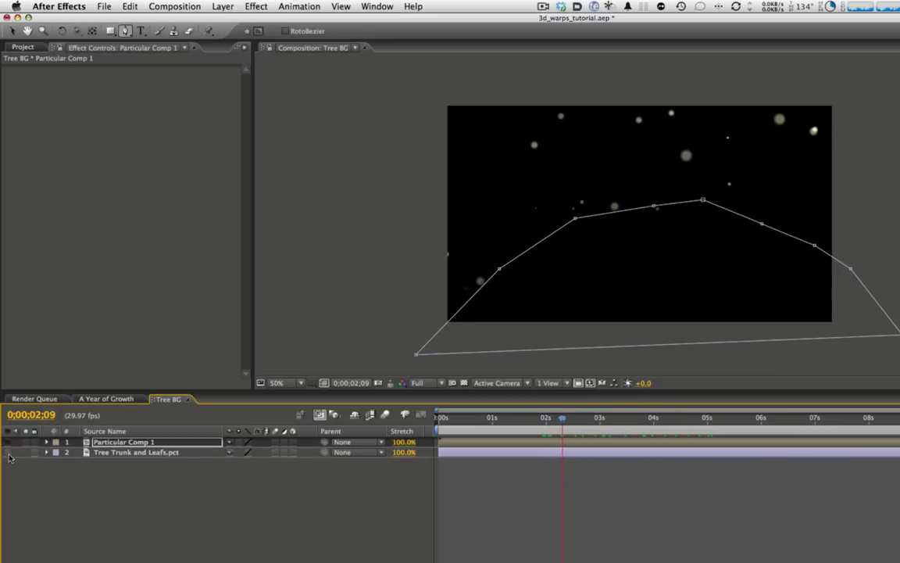
# Step: Show the tree image layer again, scrub to check the masked particles and deselect the particle layer
pyautogui.click(8, 443)
pyautogui.moveTo(492, 432); pyautogui.dragTo(520, 422)
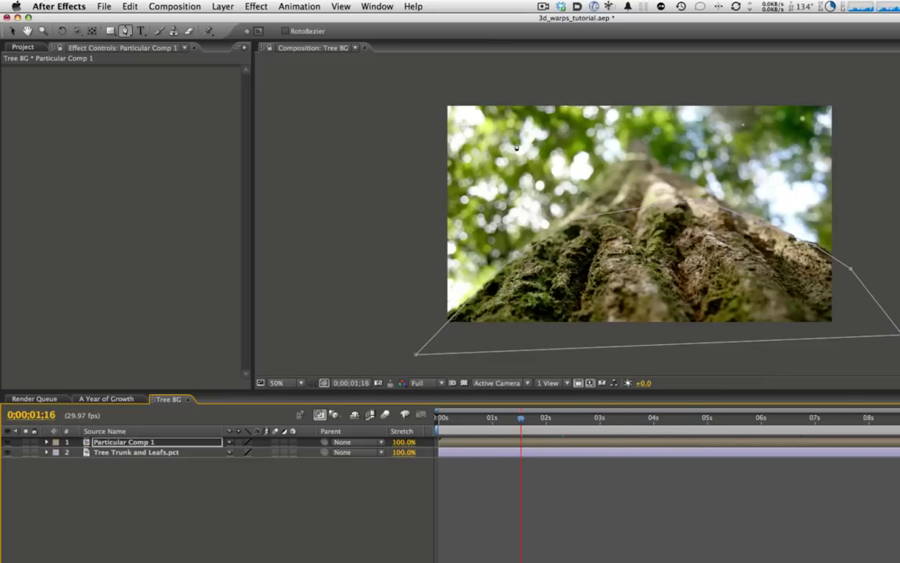
pyautogui.press('v')
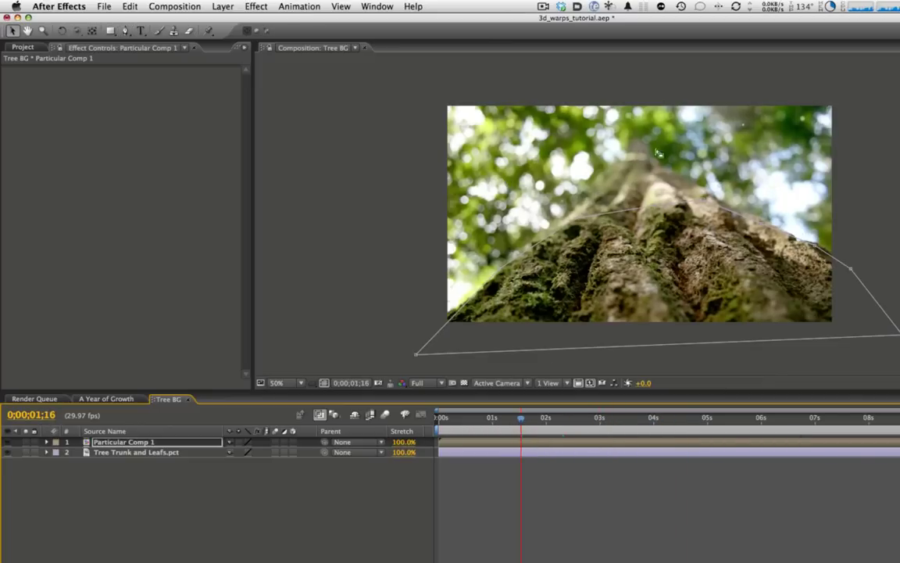
pyautogui.click(168, 522)
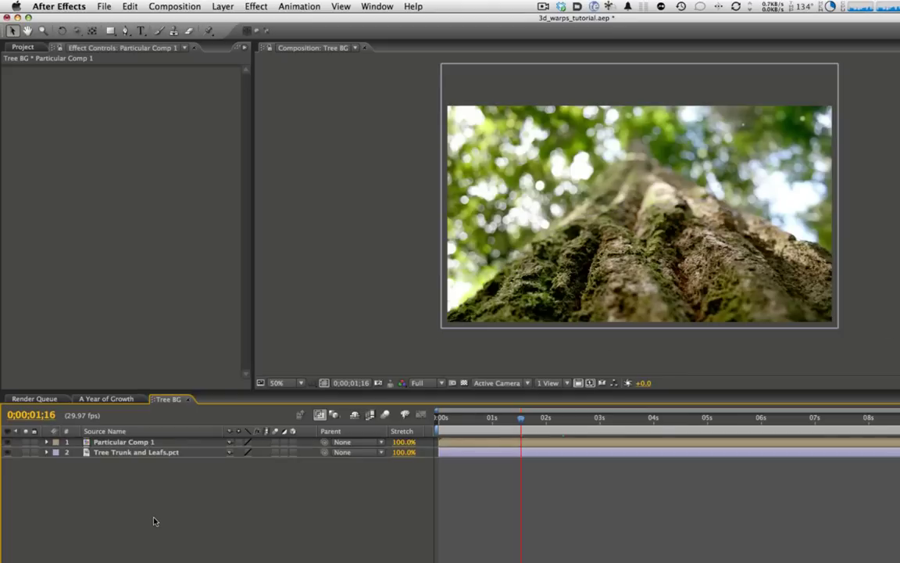
# Step: Create a blue 1280 by 720 pixel solid named Fractial Noise
pyautogui.rightClick(219, 512)
pyautogui.click(208, 496)
pyautogui.press('super+y')
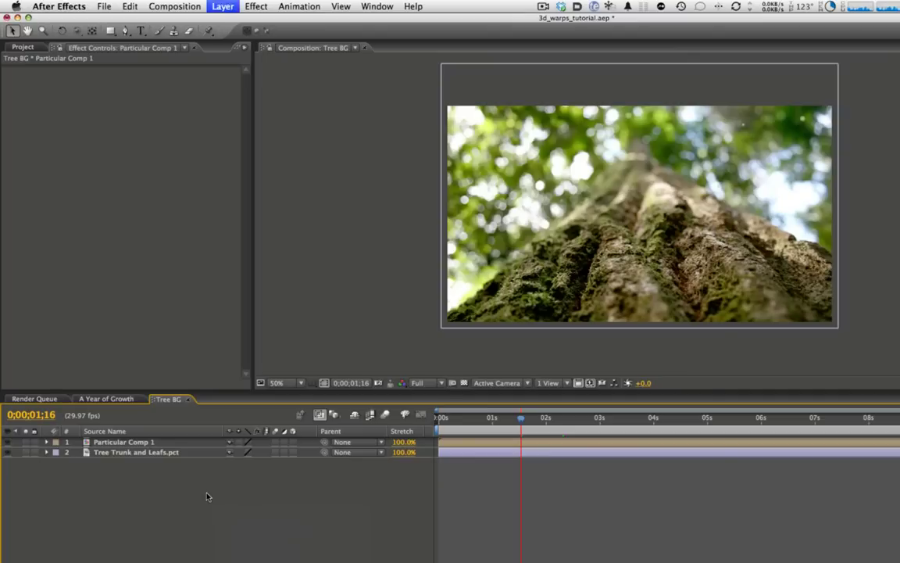
pyautogui.write('Fra')
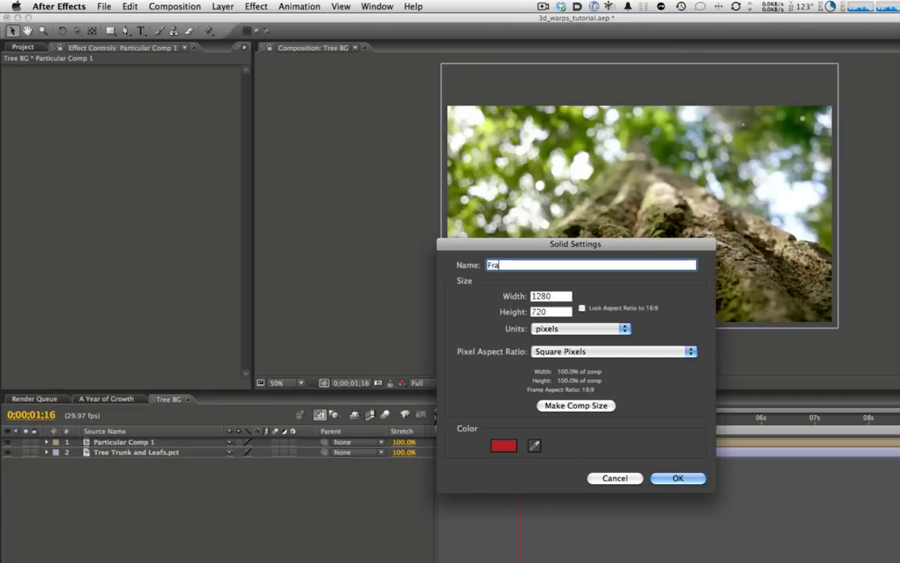
pyautogui.write('ctial Noise')
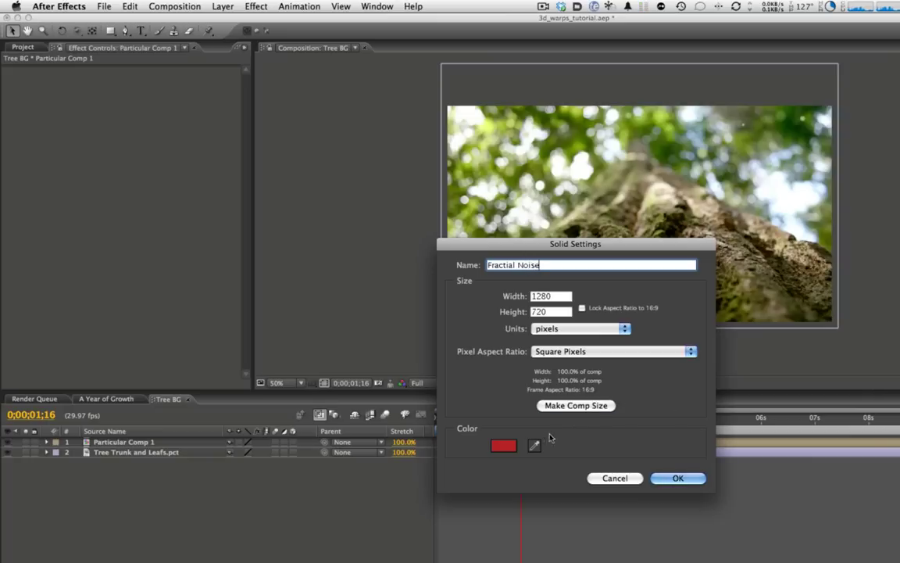
pyautogui.click(504, 445)
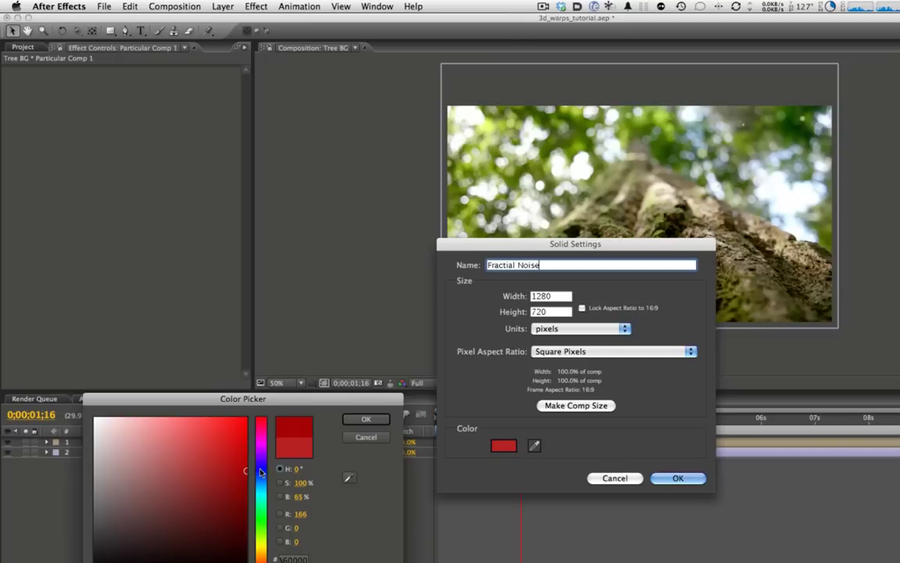
pyautogui.moveTo(261, 471); pyautogui.dragTo(261, 446)
pyautogui.press('Return')
pyautogui.press('Return')
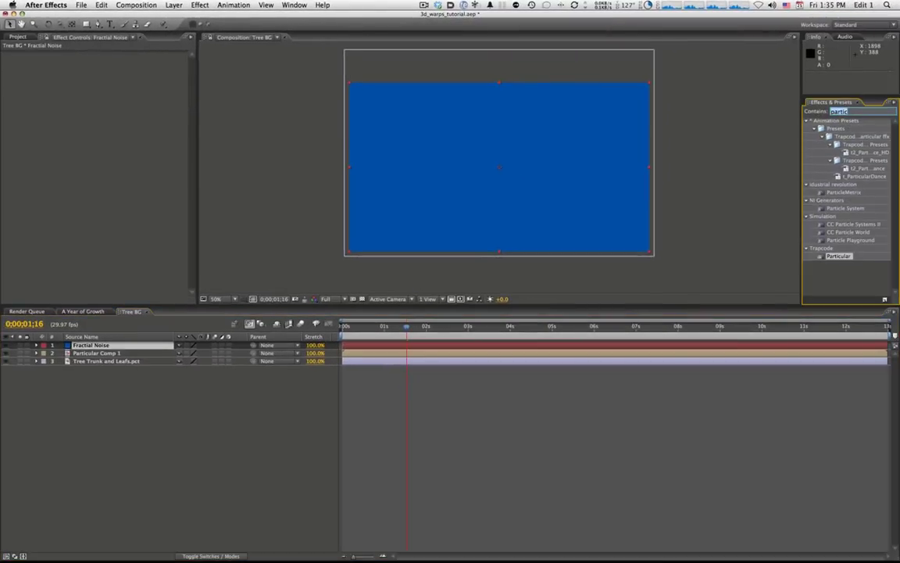
# Step: Find the Fractal Noise effect and apply it to the blue solid
pyautogui.write('fractl')
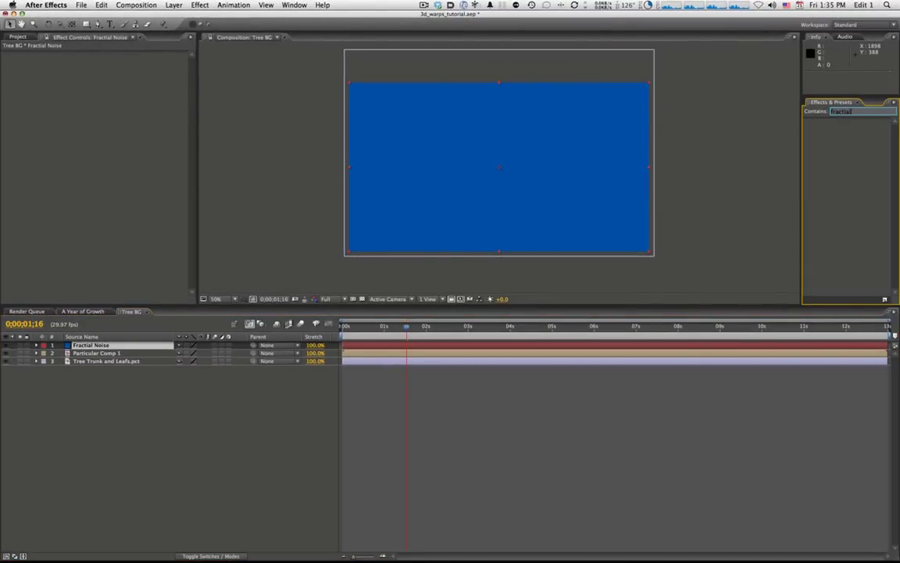
pyautogui.write('frac')
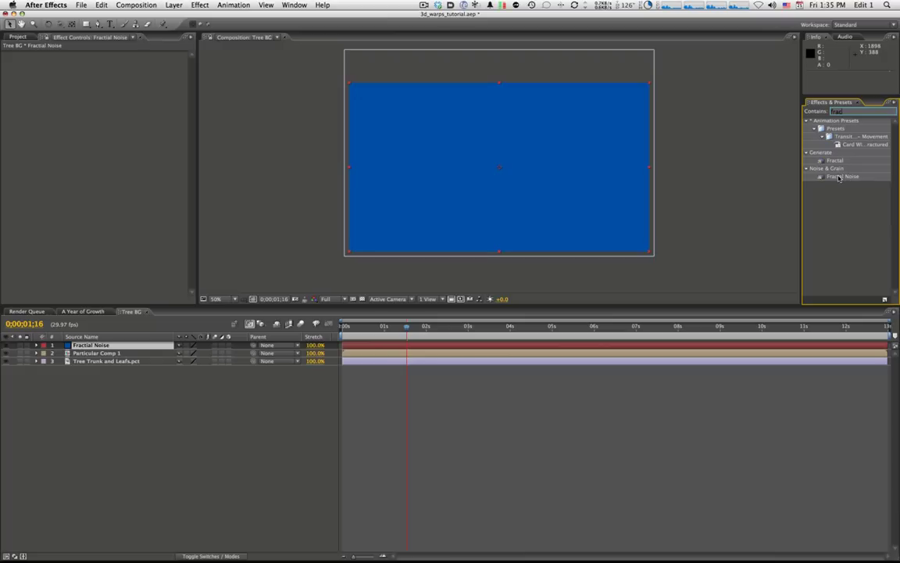
pyautogui.moveTo(839, 178); pyautogui.dragTo(401, 166)
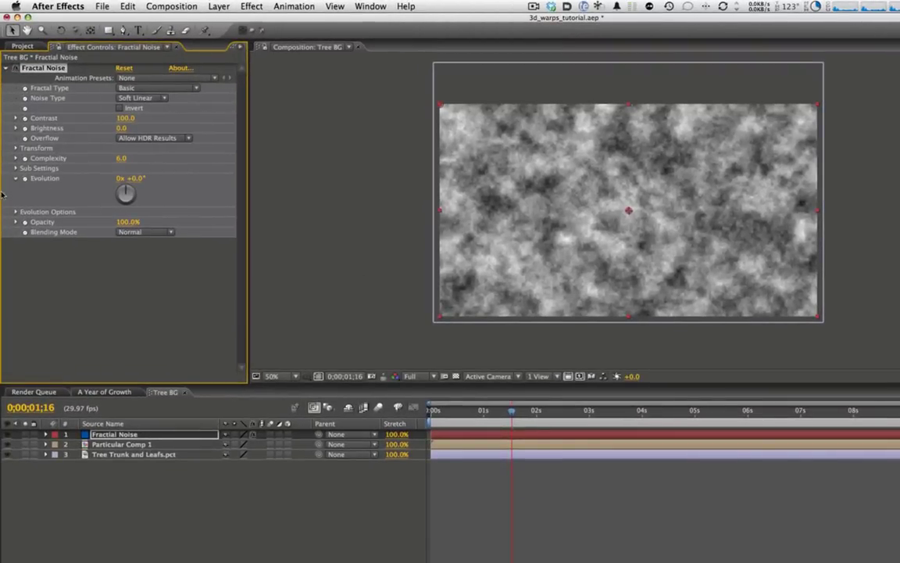
# Step: Set the Fractal Noise Contrast to 146 and drive its Evolution with the expression time*80
pyautogui.moveTo(140, 118); pyautogui.dragTo(151, 118)
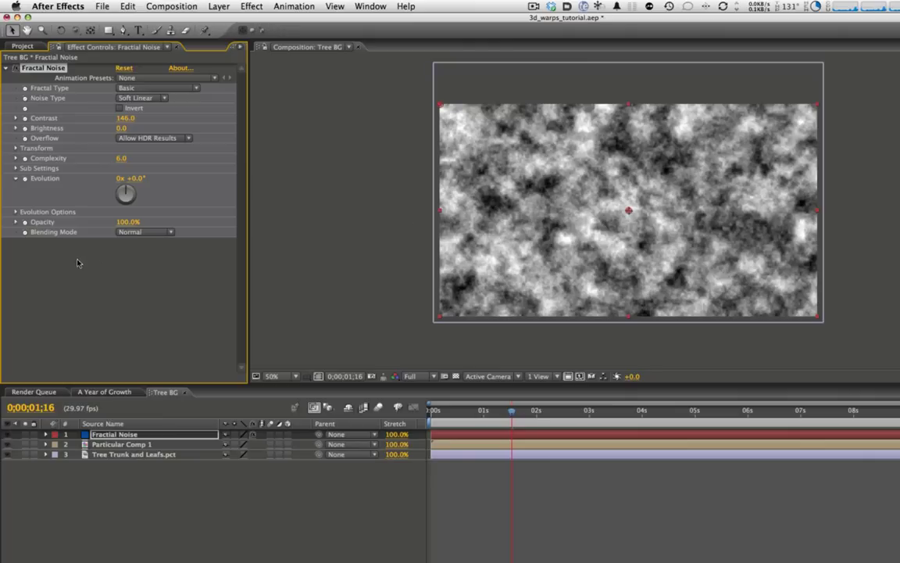
pyautogui.keyDown('alt'); pyautogui.click(24, 179); pyautogui.keyUp('alt')
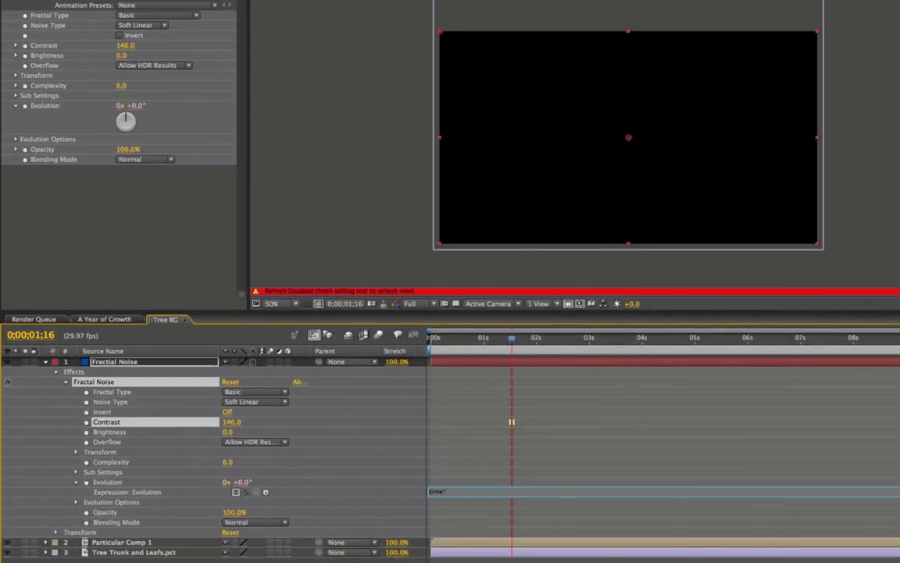
pyautogui.press('KP_Enter')
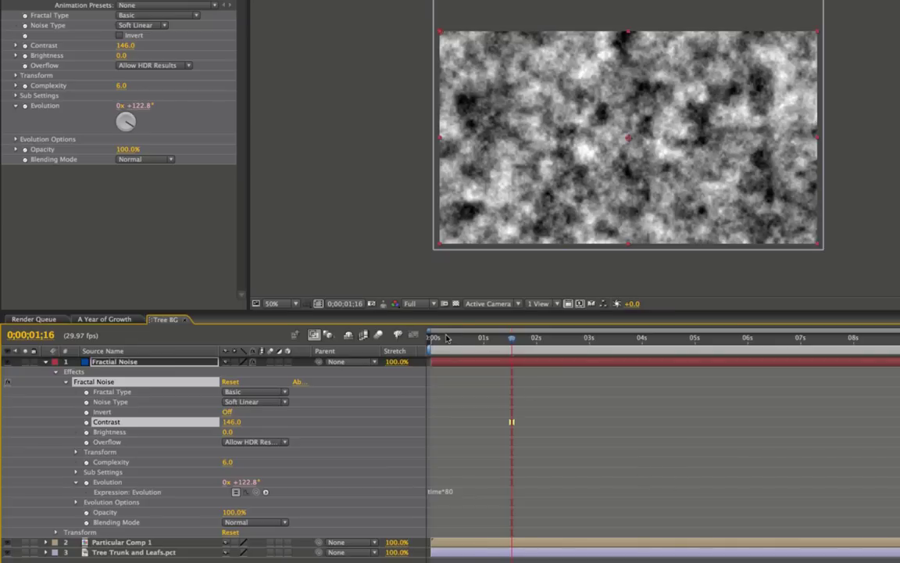
# Step: Scrub the first two seconds to check the evolving noise and collapse the noise layer's properties
pyautogui.moveTo(447, 338); pyautogui.dragTo(539, 339)
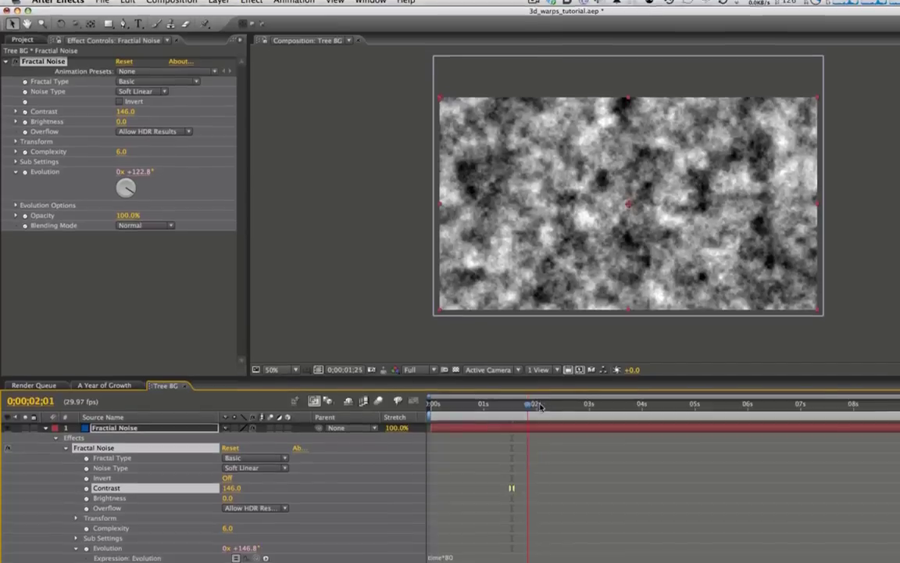
pyautogui.moveTo(540, 406); pyautogui.dragTo(523, 420)
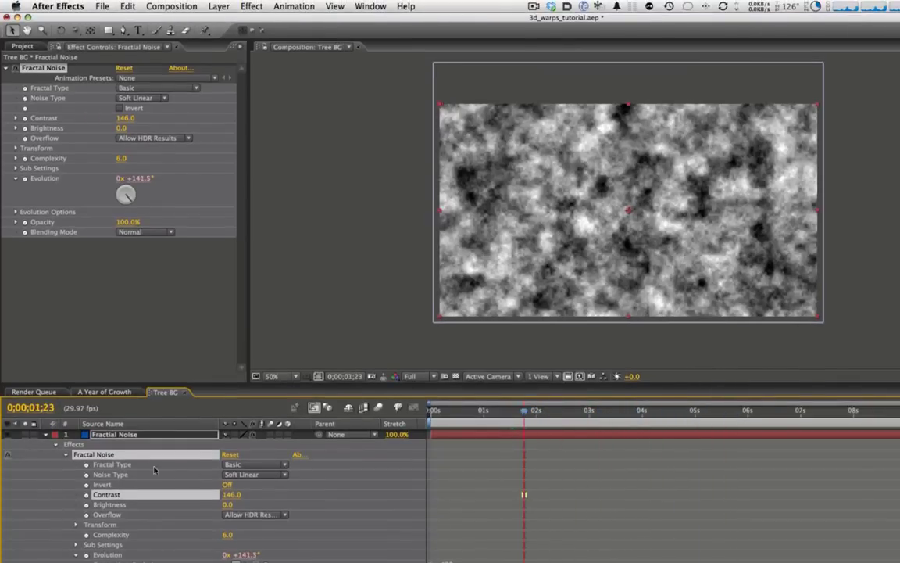
pyautogui.click(45, 435)
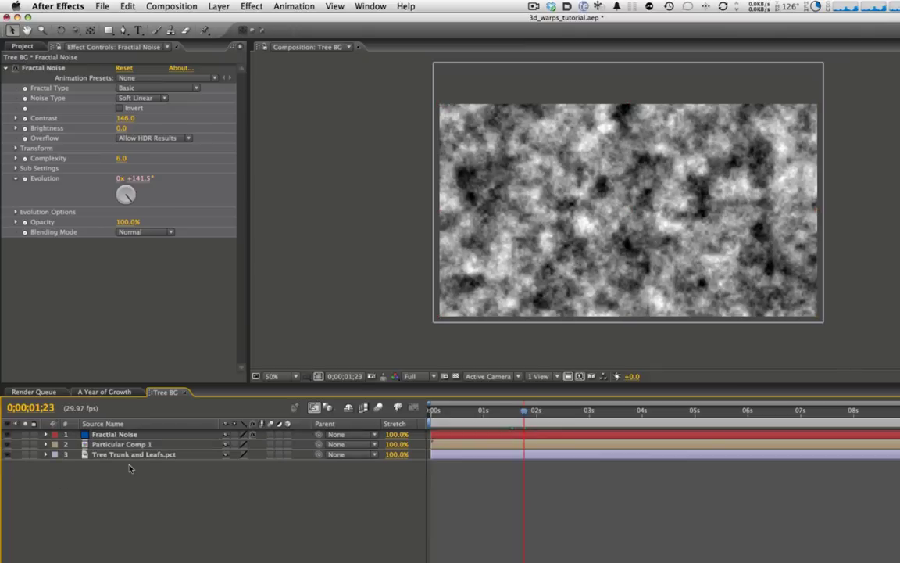
# Step: Pre-compose the noise layer as Fractial Noise Comp 1 with all attributes moved, and place it hidden beneath the tree image layer
pyautogui.press('super+shift+c')
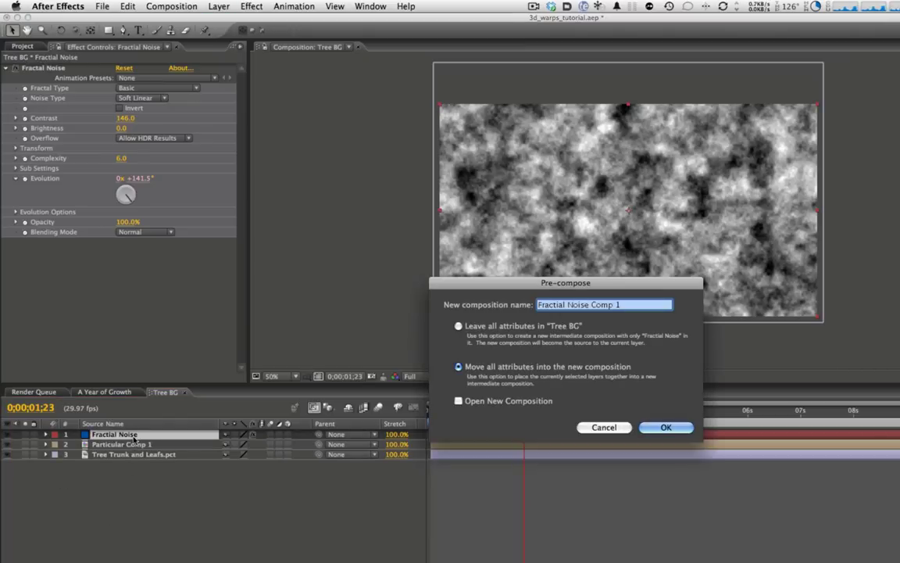
pyautogui.press('Return')
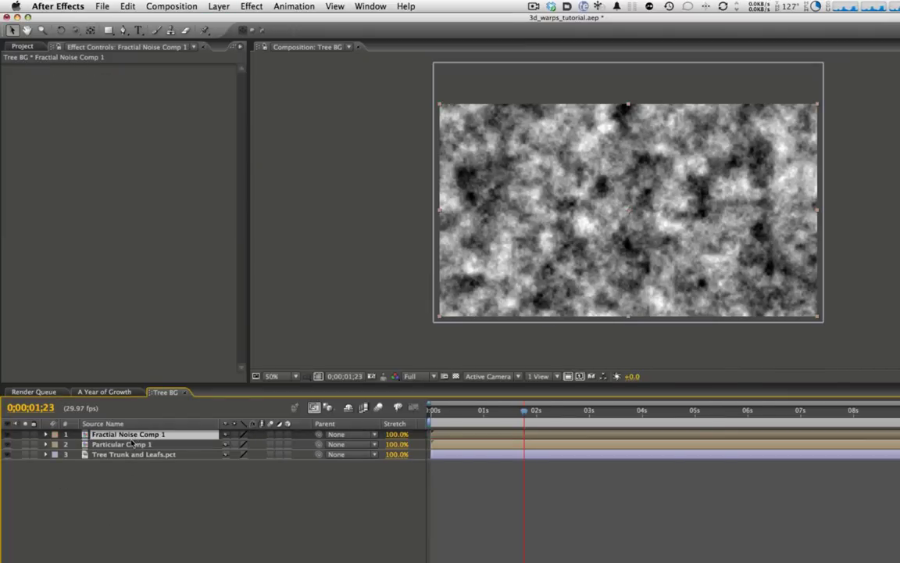
pyautogui.moveTo(129, 436); pyautogui.dragTo(74, 465)
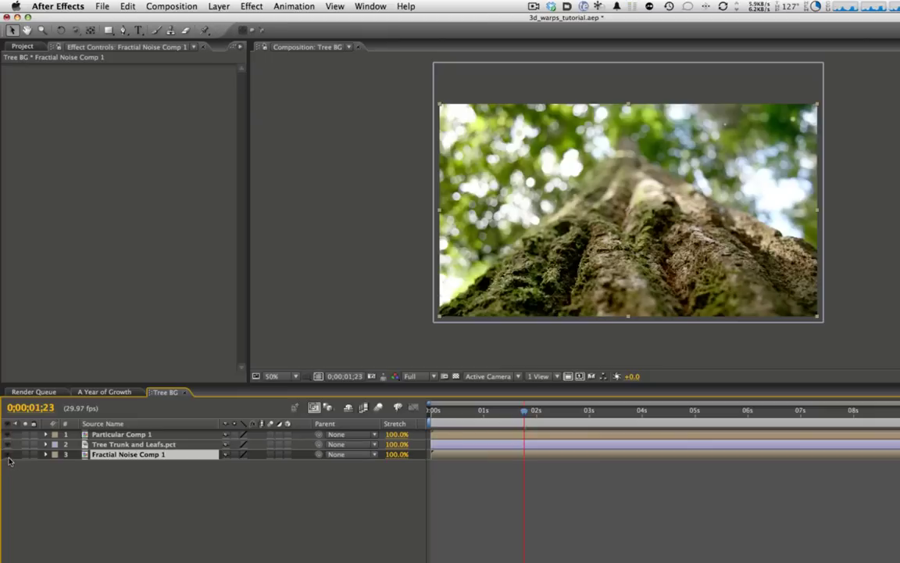
pyautogui.click(8, 455)
# Step: Find the Displacement Map effect, apply it to the tree image layer and use Fractial Noise Comp 1 as its map layer
pyautogui.click(150, 446)
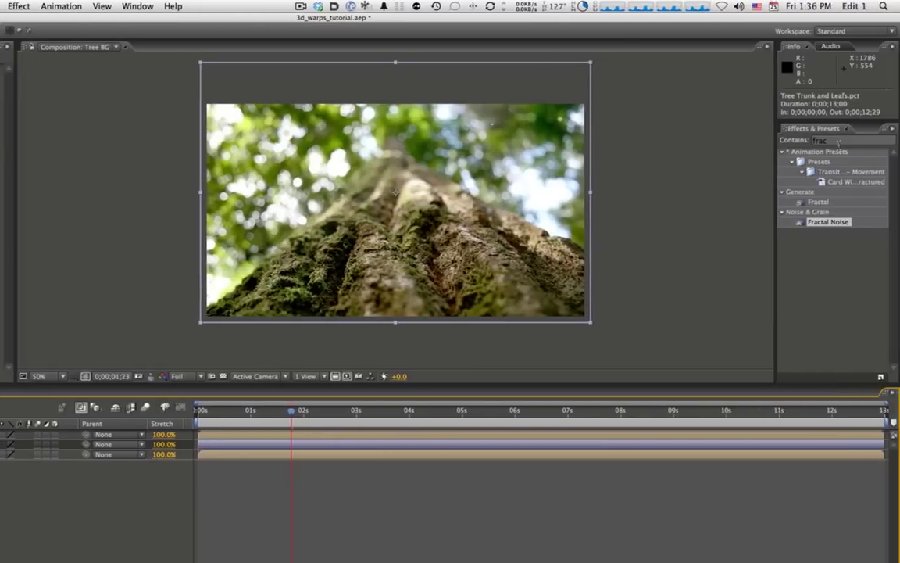
pyautogui.write('dis')
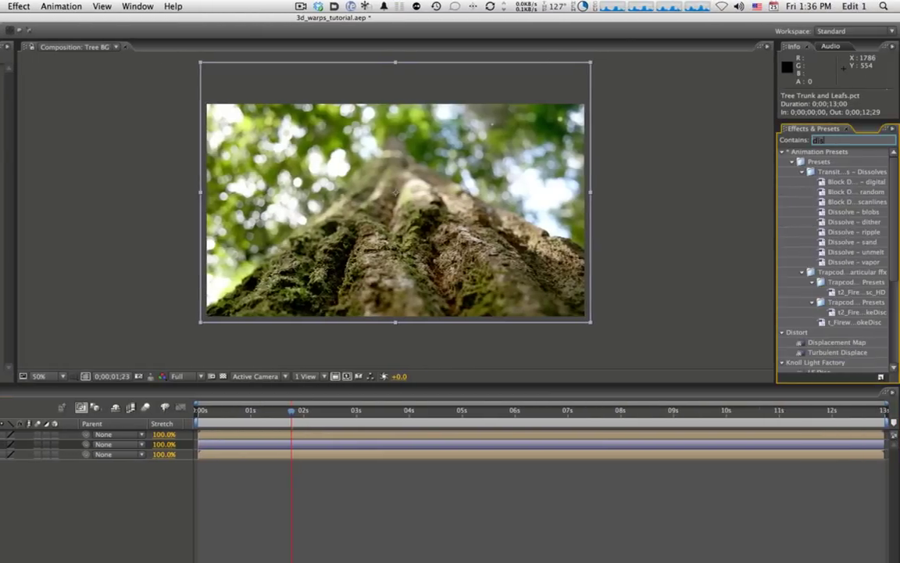
pyautogui.write('pl')
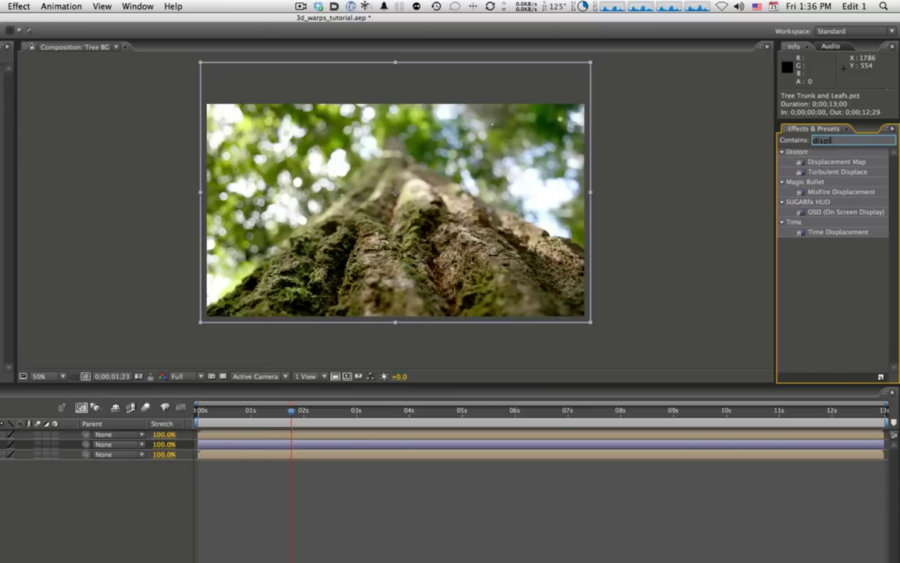
pyautogui.doubleClick(835, 162)
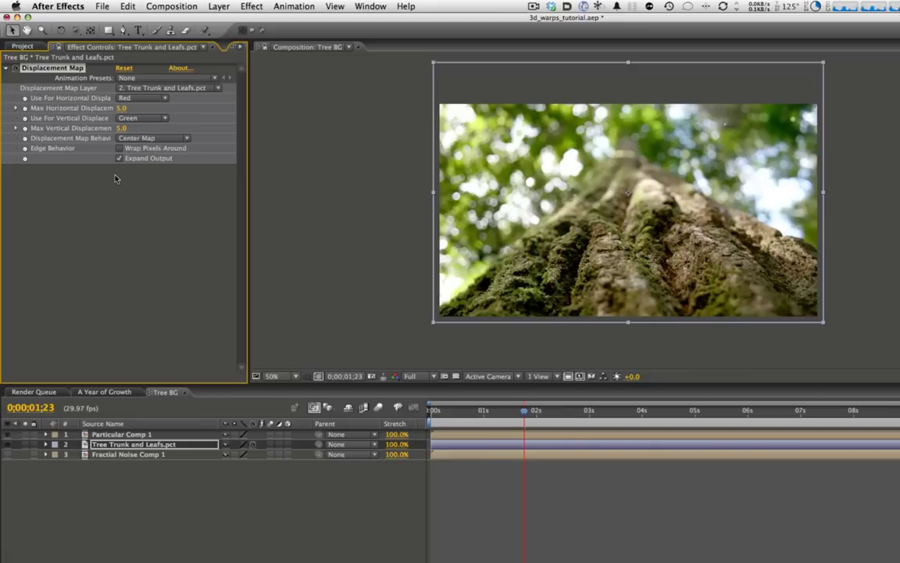
pyautogui.click(188, 91)
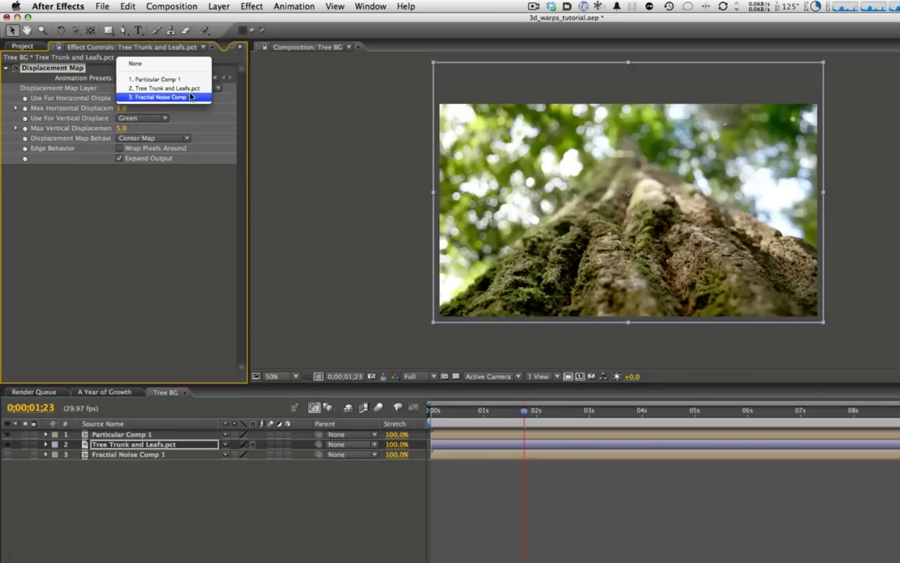
pyautogui.click(190, 98)
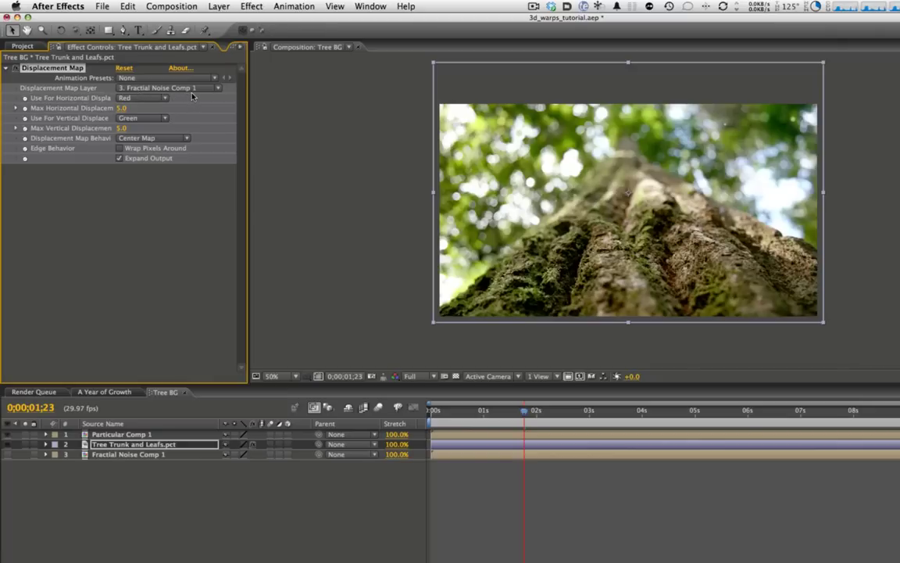
# Step: Set the Displacement Map to use Luminance for both horizontal and vertical displacement
pyautogui.click(139, 98)
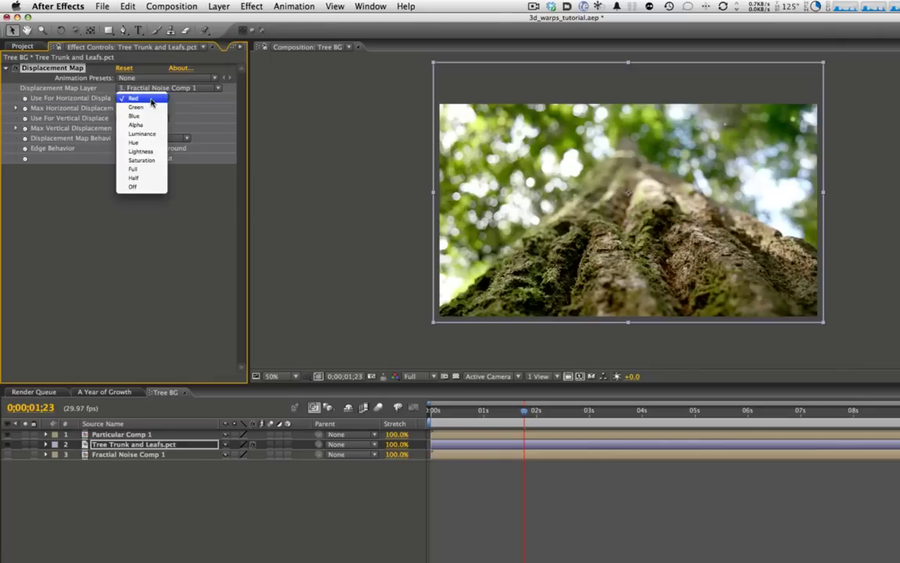
pyautogui.click(157, 130)
pyautogui.click(153, 118)
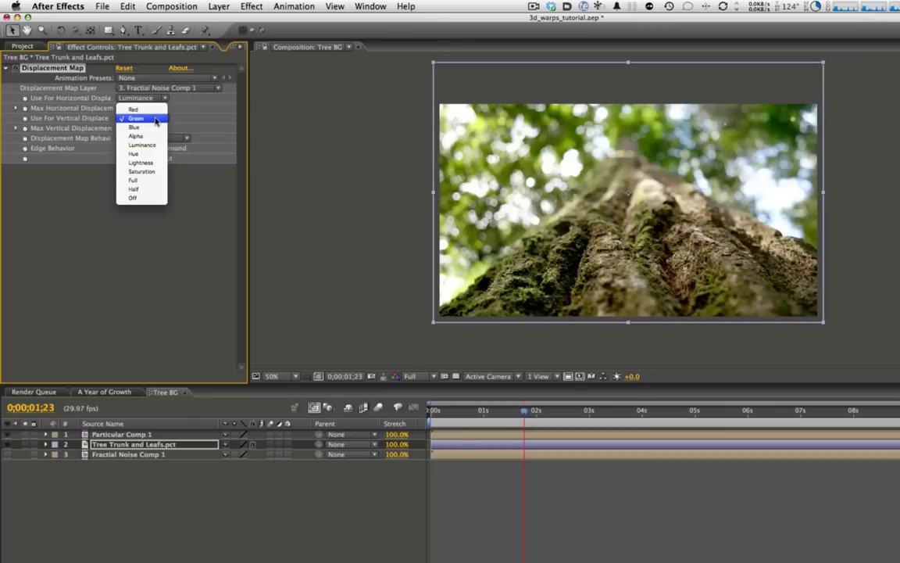
pyautogui.click(142, 145)
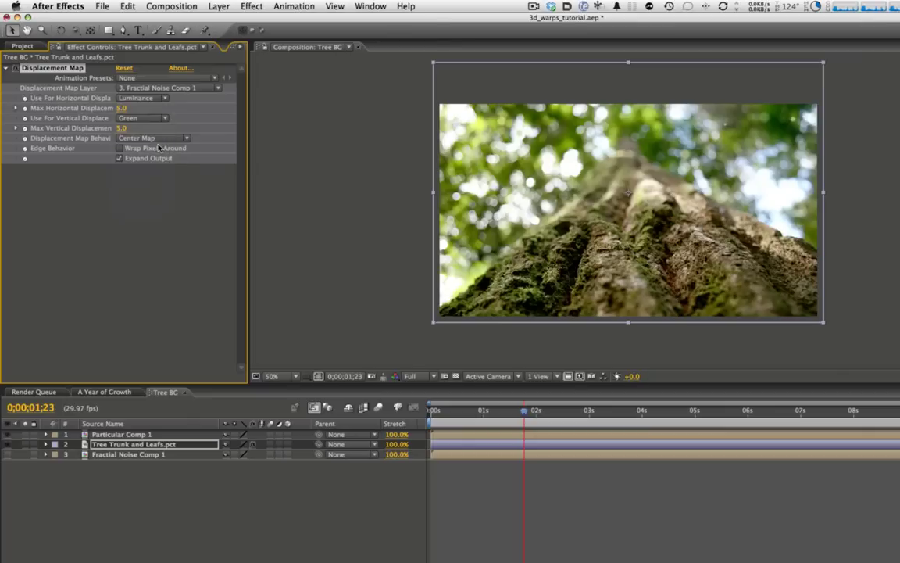
# Step: Set the maximum horizontal and vertical displacement to 20 each and preview the tree's movement
pyautogui.click(122, 108)
pyautogui.write('20')
pyautogui.press('Tab')
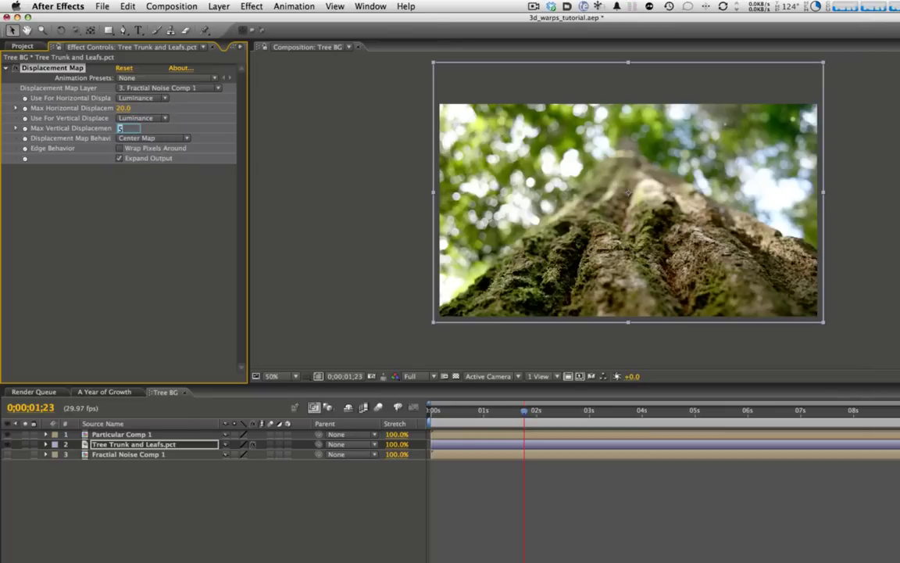
pyautogui.write('20')
pyautogui.press('Return')
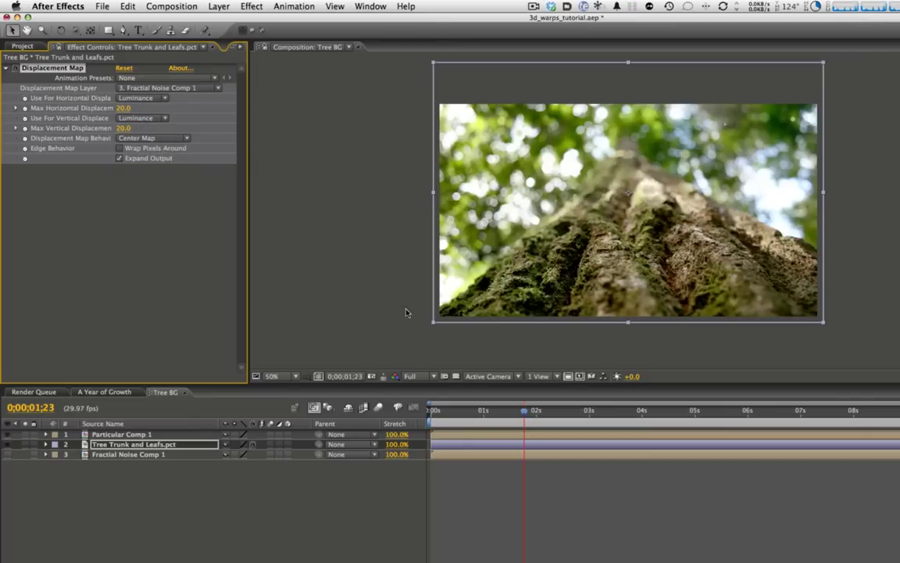
pyautogui.moveTo(434, 412); pyautogui.dragTo(503, 412)
pyautogui.press('space')
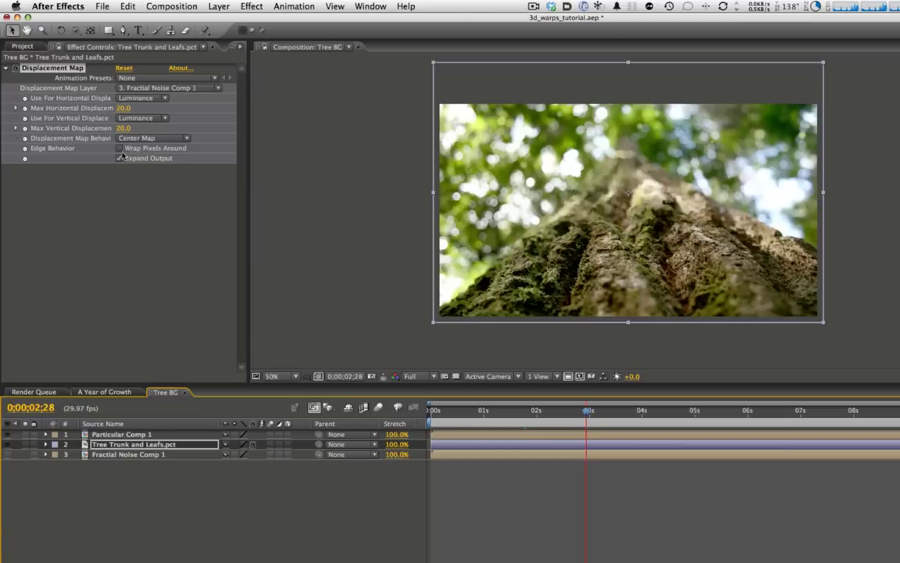
# Step: Set the displacement map behavior to Stretch Map to Fit and scrub a magnified view of the tree to check it
pyautogui.click(144, 137)
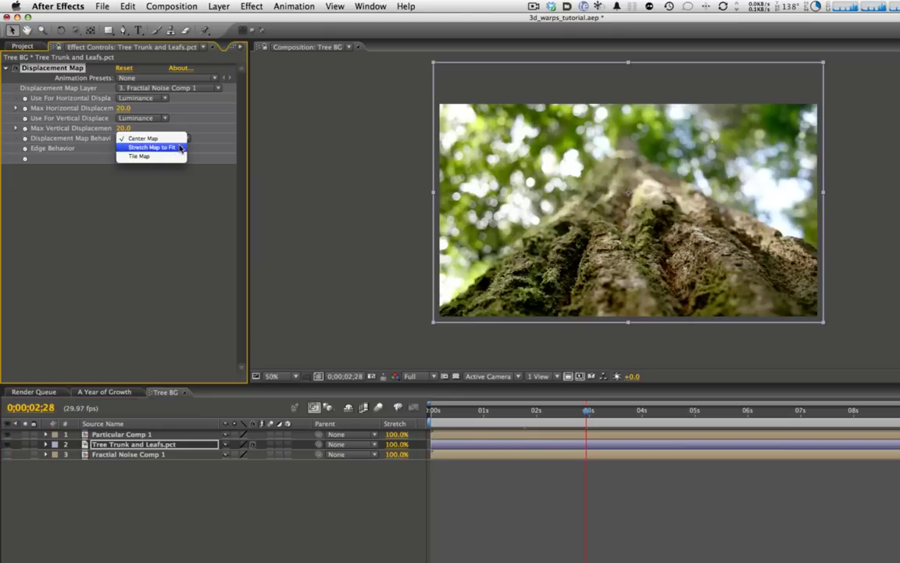
pyautogui.click(148, 147)
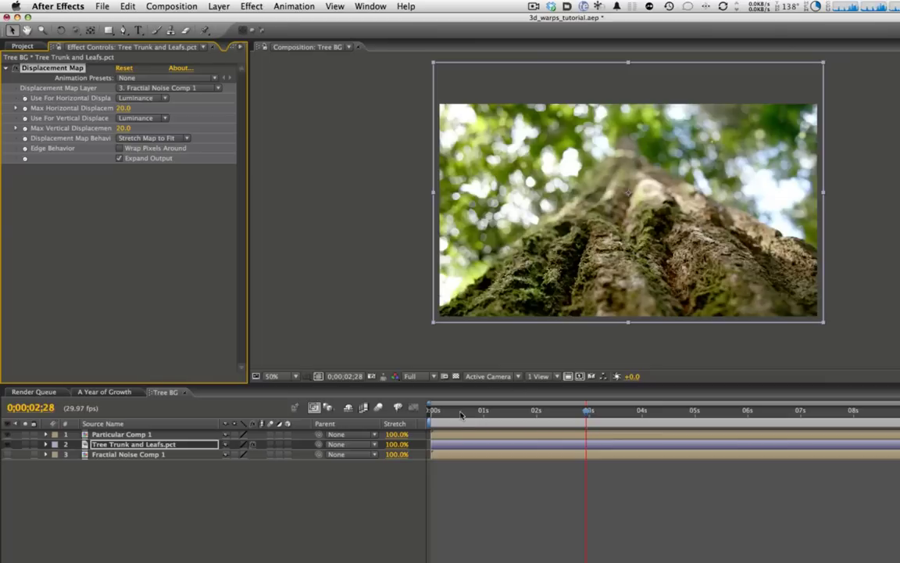
pyautogui.moveTo(461, 415); pyautogui.dragTo(540, 417)
pyautogui.hotkey('shift', '/')
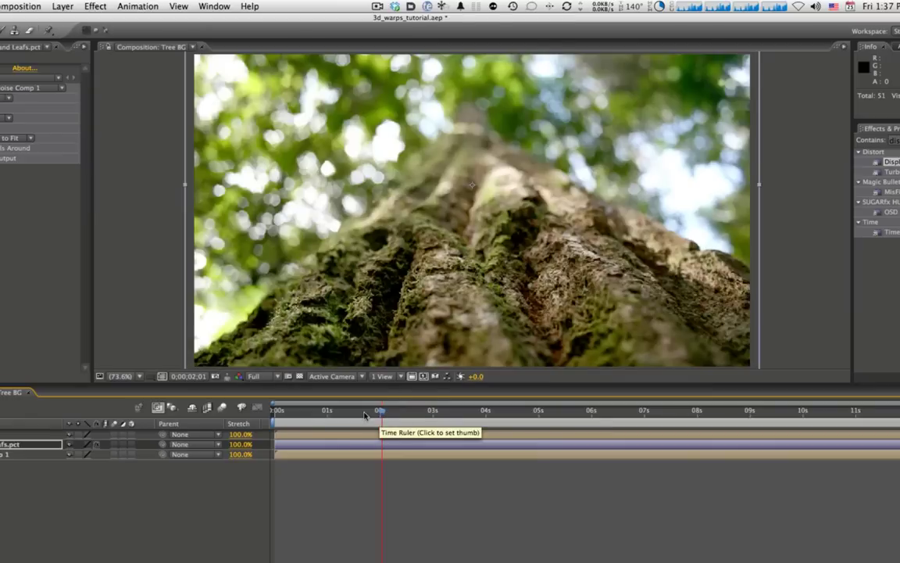
pyautogui.moveTo(365, 414); pyautogui.dragTo(272, 417)
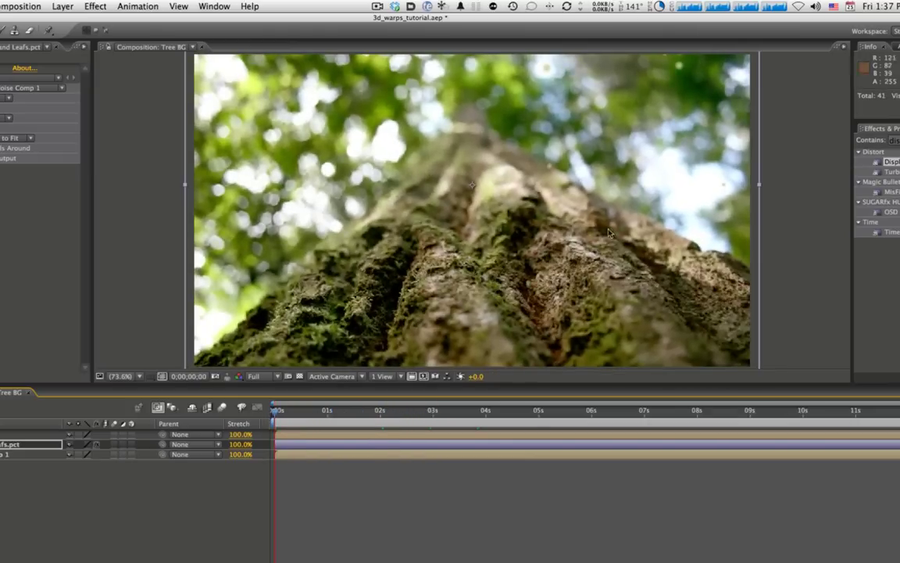
pyautogui.press(',')
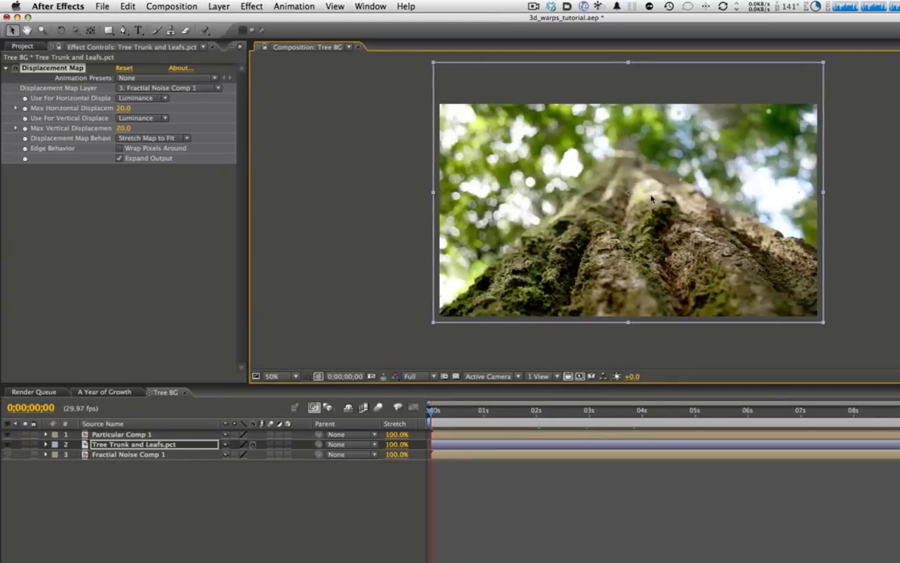
# Step: Duplicate the displaced Tree Trunk and Leafs.pct layer
pyautogui.click(153, 491)
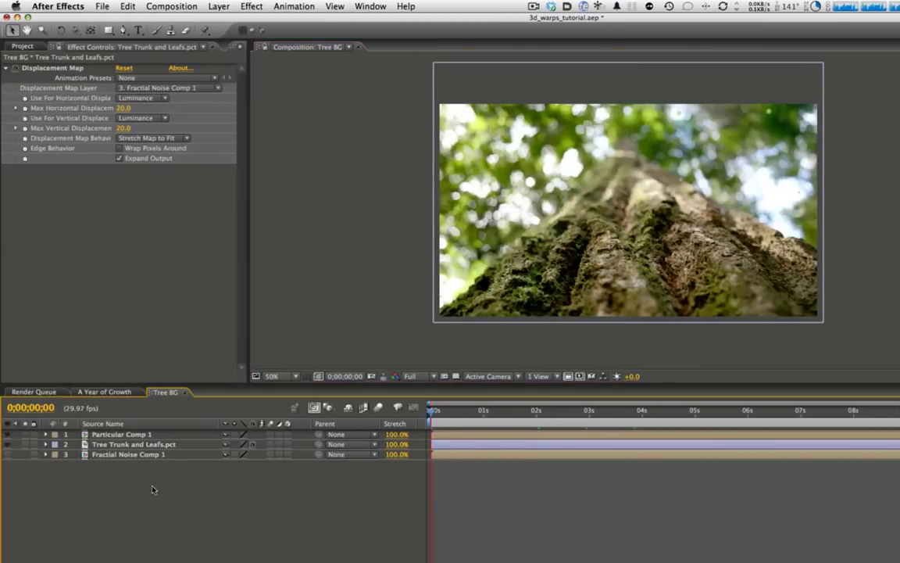
pyautogui.click(162, 448)
pyautogui.press('super+d')
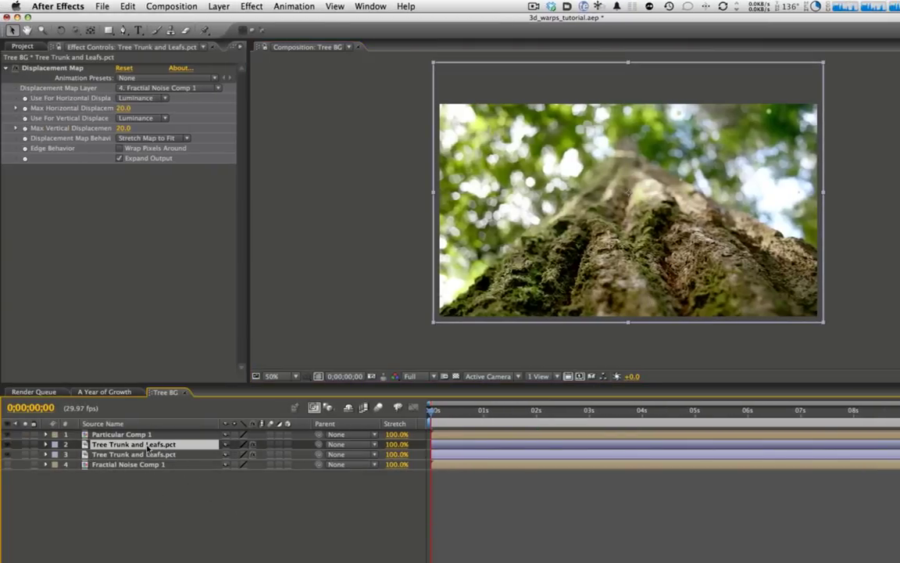
# Step: Draw a closed Pen mask around the lower tree trunk on the upper tree layer, extending past the frame edges
pyautogui.press('g')
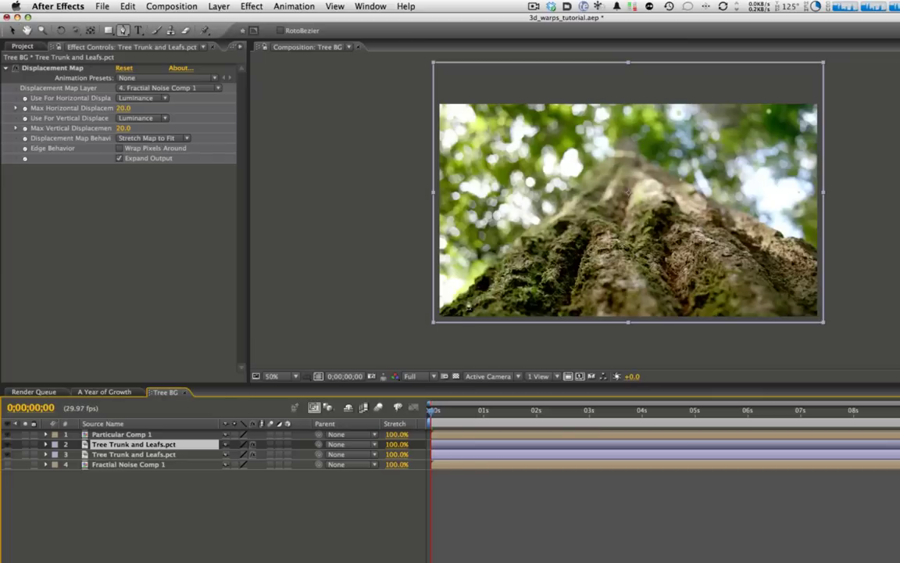
pyautogui.click(417, 331)
pyautogui.moveTo(599, 214); pyautogui.dragTo(670, 201)
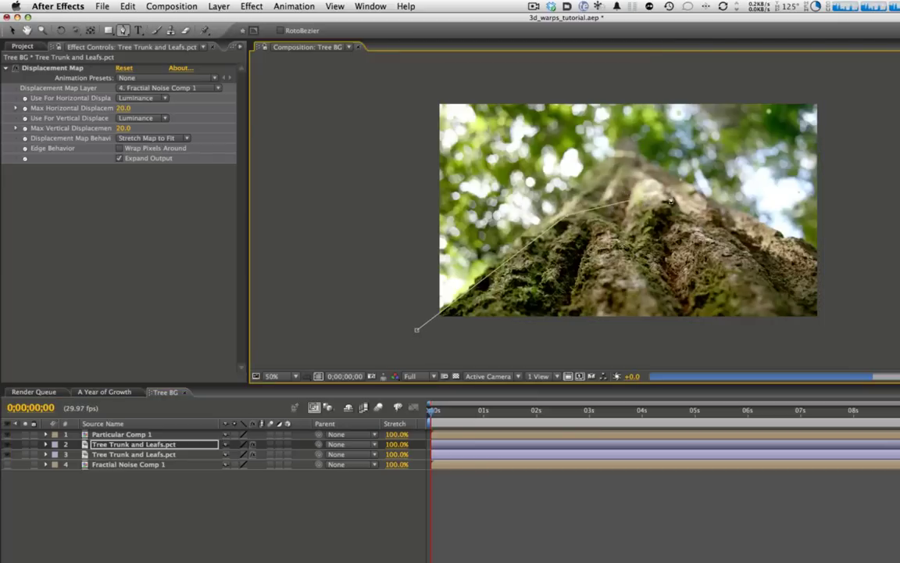
pyautogui.click(838, 257)
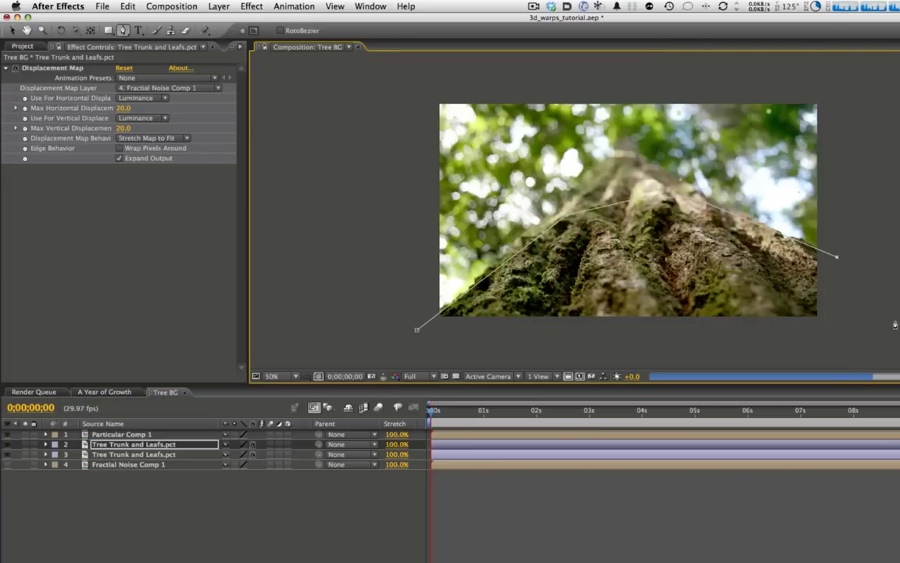
pyautogui.click(898, 321)
pyautogui.click(417, 330)
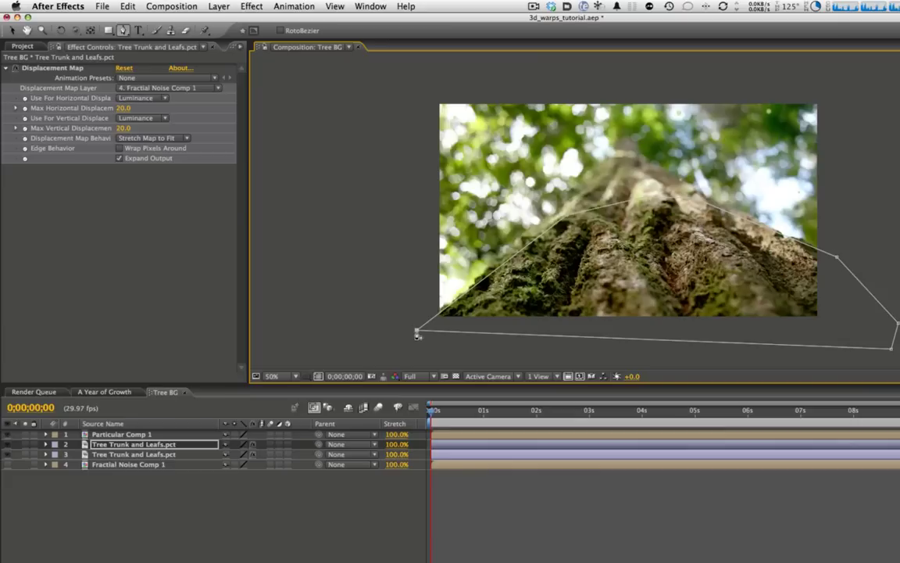
# Step: Solo the masked tree layer and set its mask to Subtract with a 129-pixel feather
pyautogui.press('m')
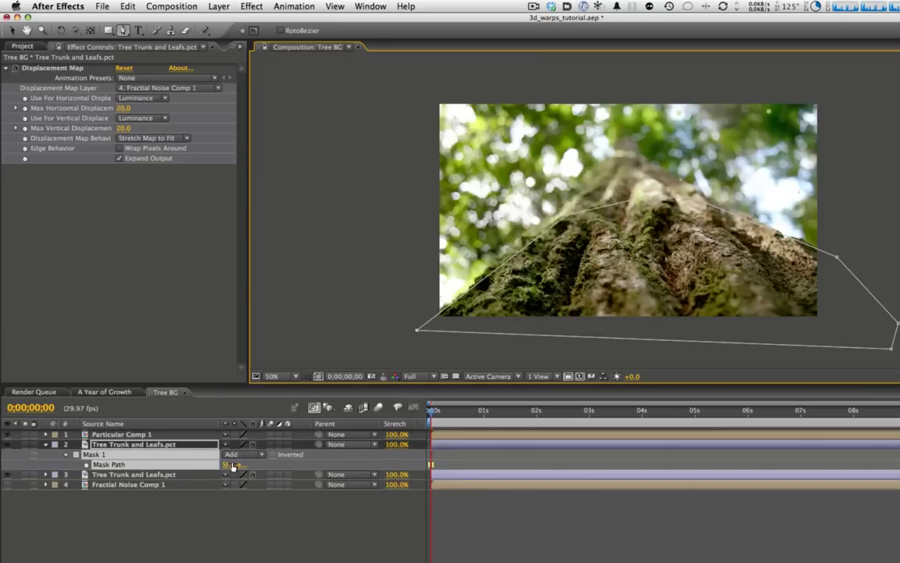
pyautogui.click(232, 454)
pyautogui.click(66, 480)
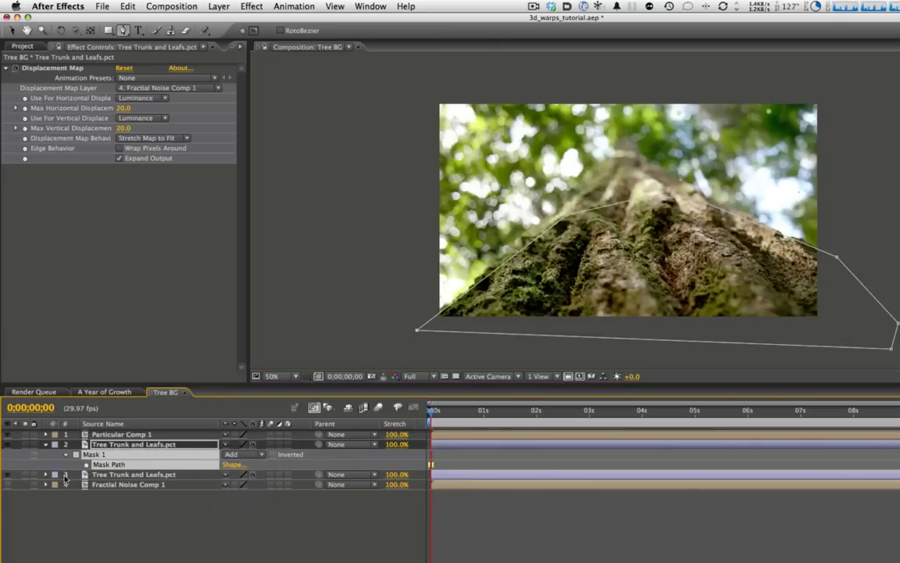
pyautogui.click(23, 445)
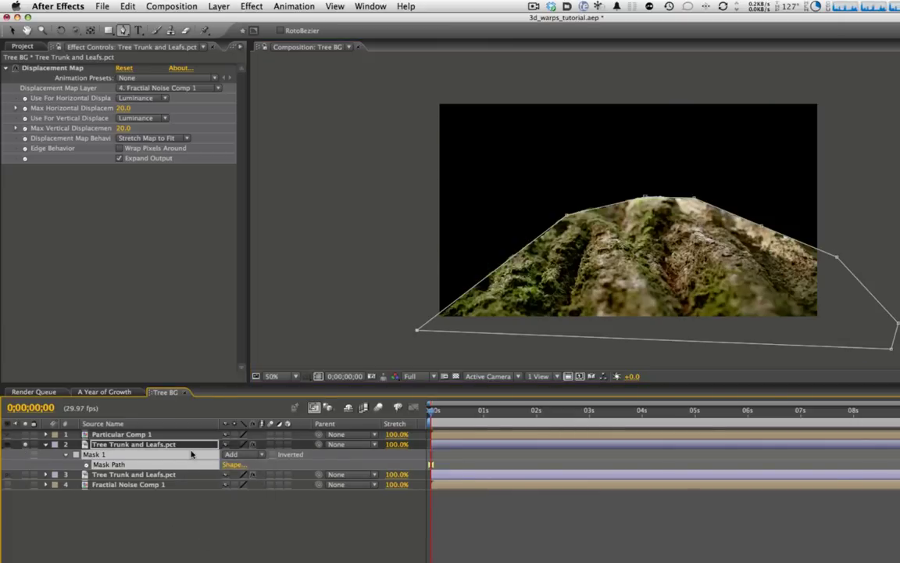
pyautogui.click(232, 455)
pyautogui.click(237, 463)
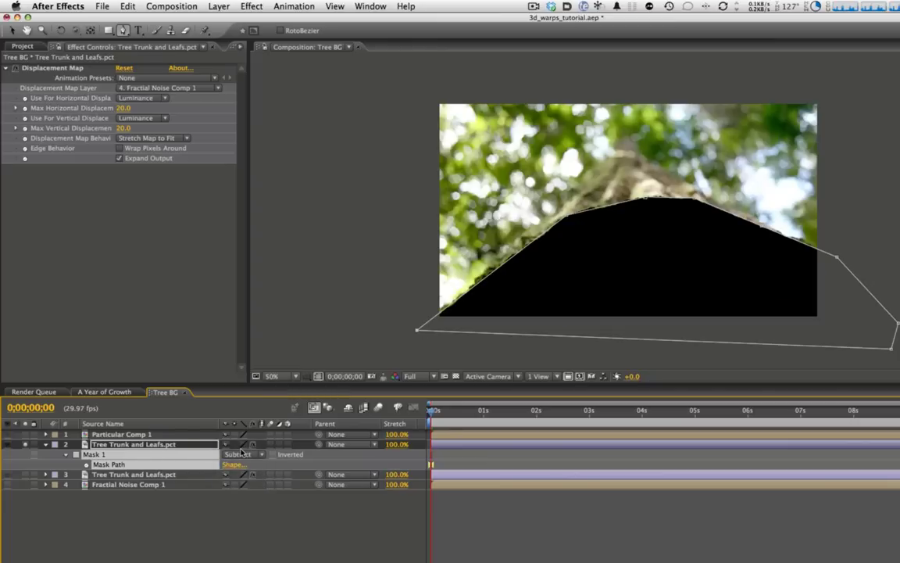
pyautogui.press('f')
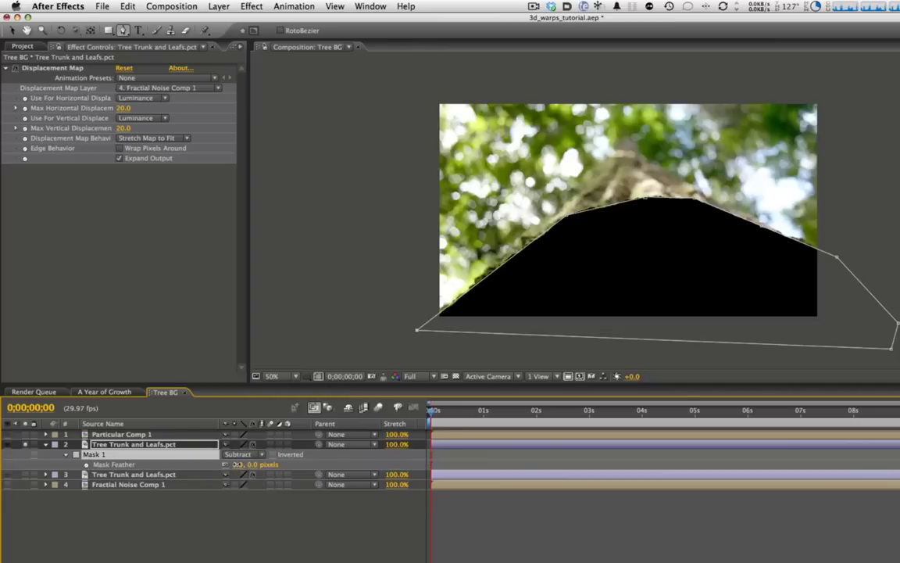
pyautogui.moveTo(236, 464); pyautogui.dragTo(300, 464)
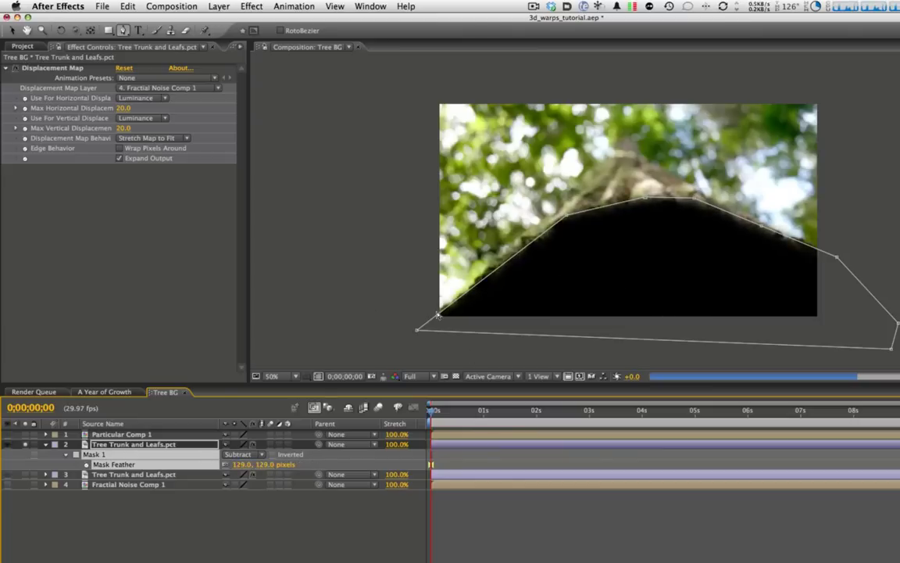
# Step: Remove the Displacement Map effect from the lower Tree Trunk and Leafs.pct layer and check that layer in solo
pyautogui.click(45, 444)
pyautogui.moveTo(433, 412); pyautogui.dragTo(495, 412)
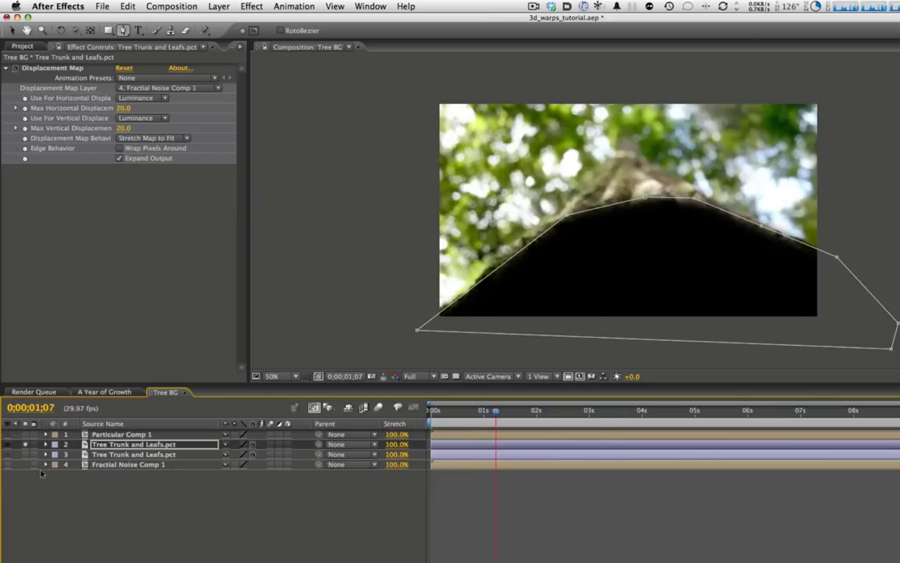
pyautogui.click(98, 454)
pyautogui.click(56, 69)
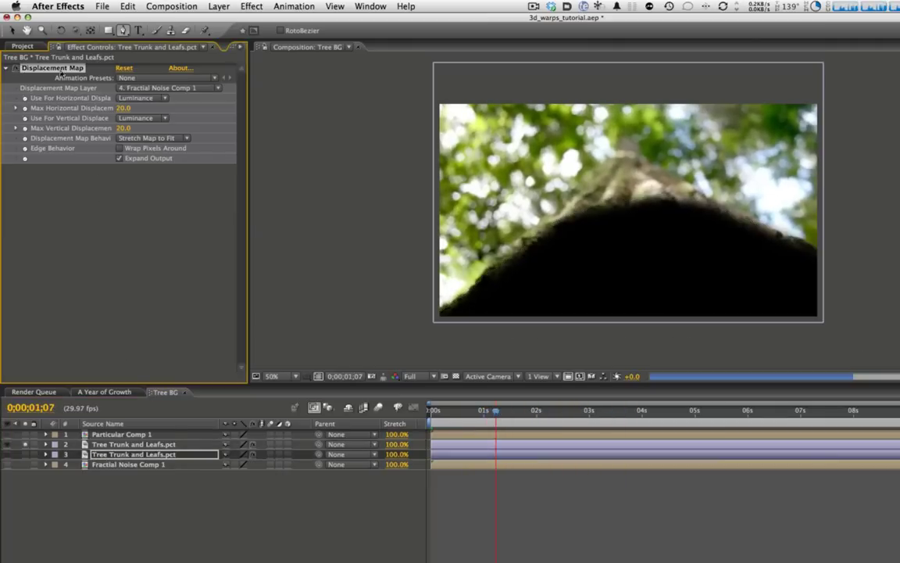
pyautogui.press('Delete')
pyautogui.click(26, 448)
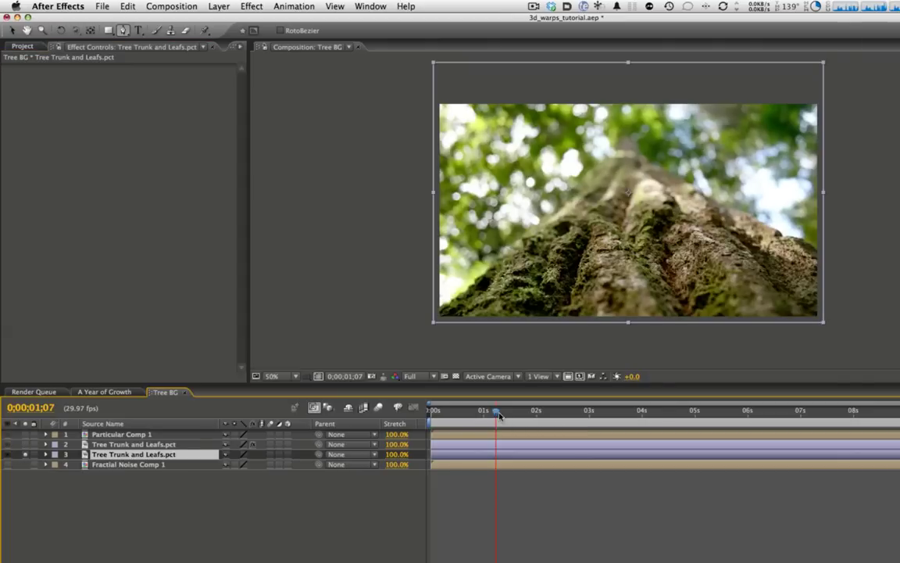
pyautogui.moveTo(498, 414); pyautogui.dragTo(432, 414)
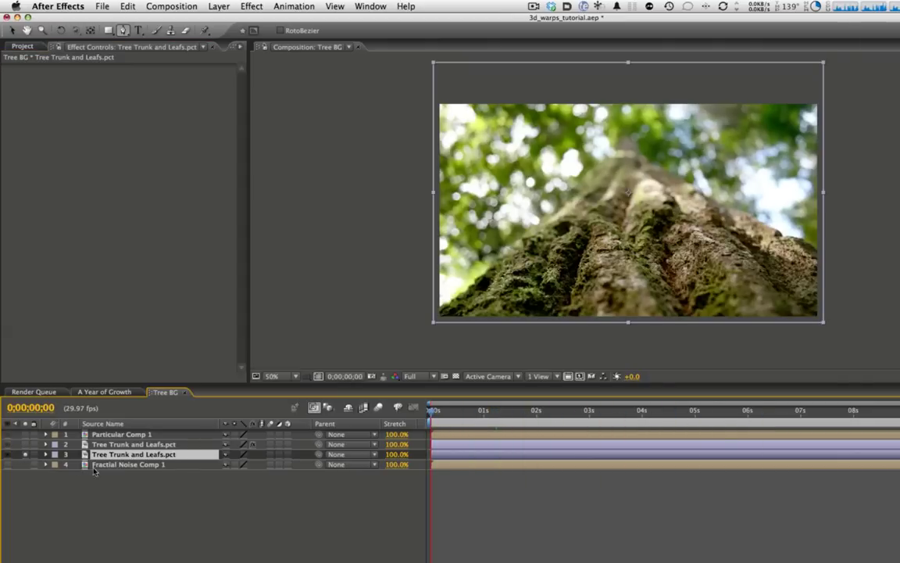
# Step: Solo both tree layers together, restore all layers, and scrub the opening seconds to check the combined displacement
pyautogui.click(24, 454)
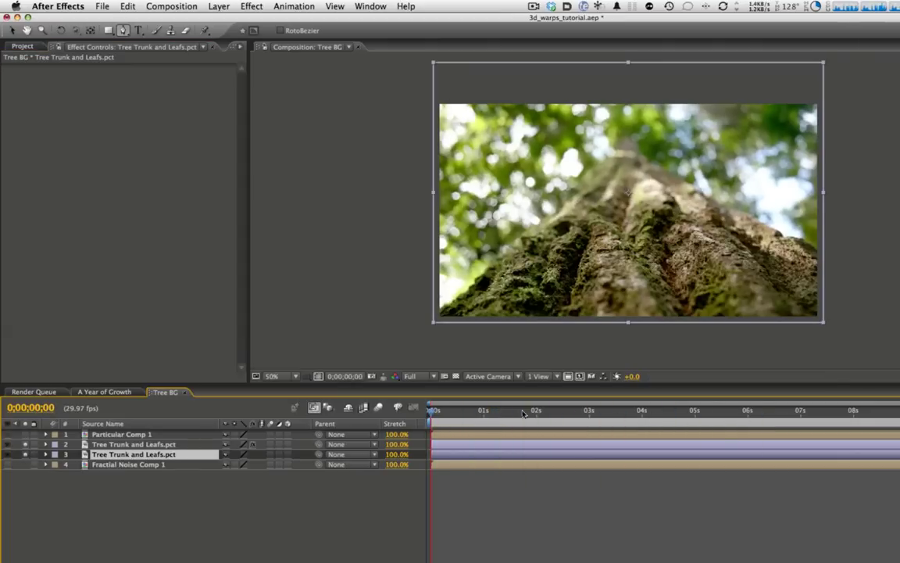
pyautogui.moveTo(453, 419); pyautogui.dragTo(554, 414)
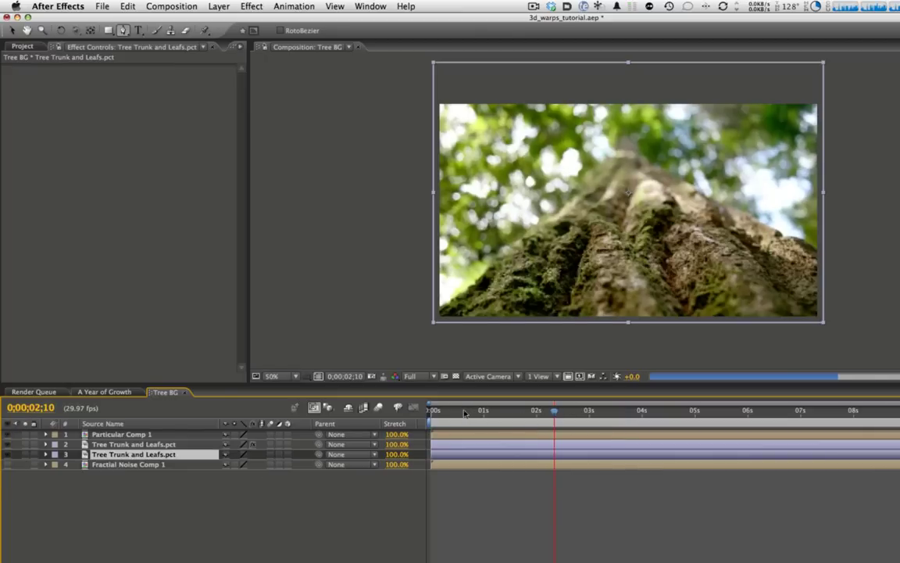
pyautogui.click(465, 412)
pyautogui.moveTo(485, 412)
pyautogui.mouseDown()
pyautogui.moveTo(693, 415)
pyautogui.moveTo(422, 419)
pyautogui.mouseUp()
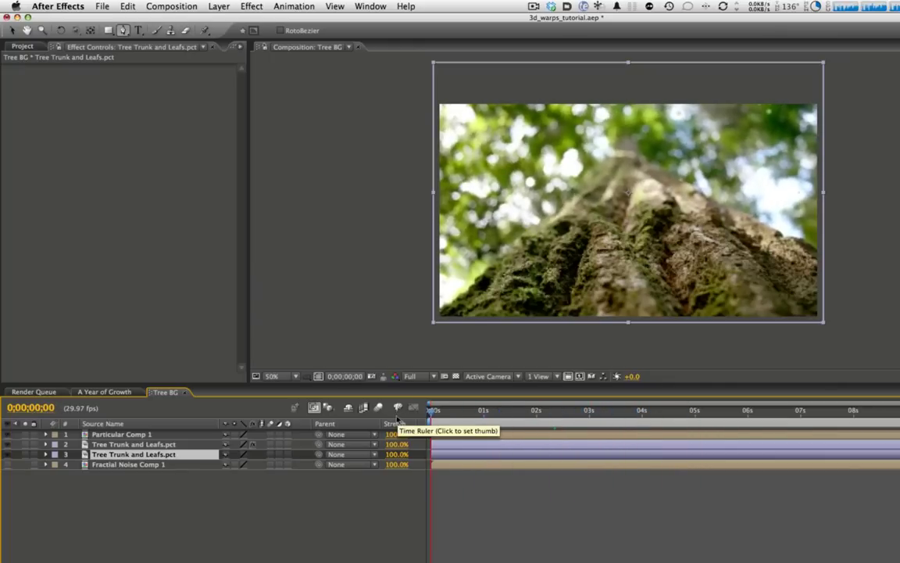
pyautogui.click(239, 539)
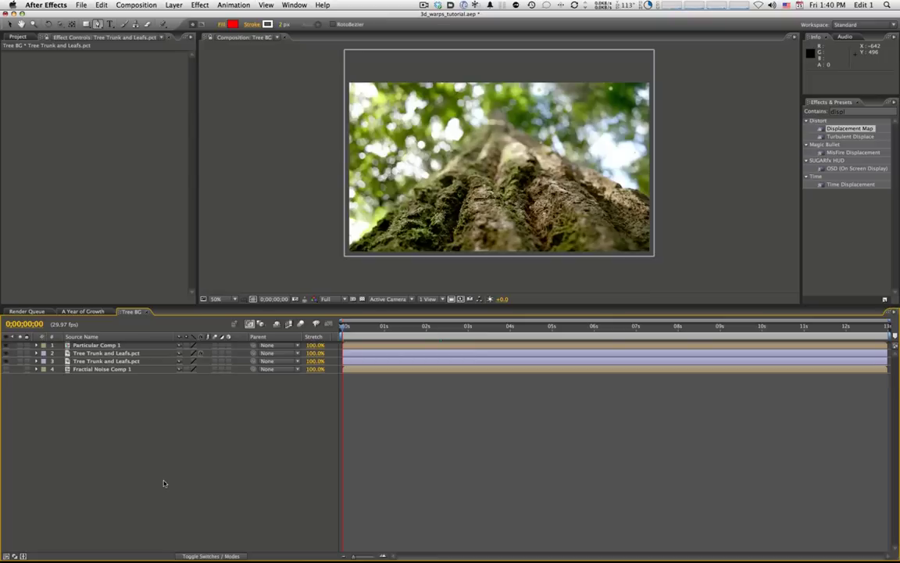
# Step: Reveal the Tree BG composition in the project and create a new composition from it
pyautogui.rightClick(165, 480)
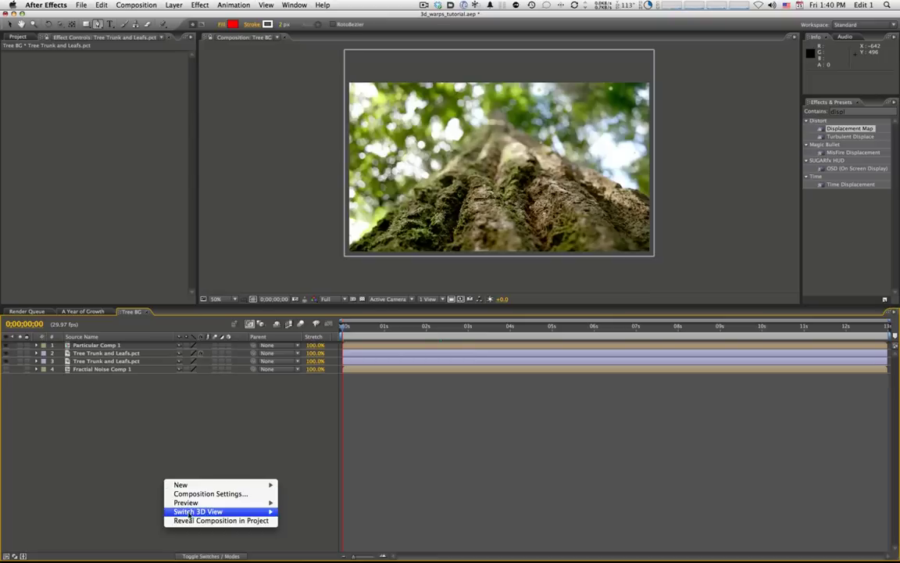
pyautogui.click(221, 520)
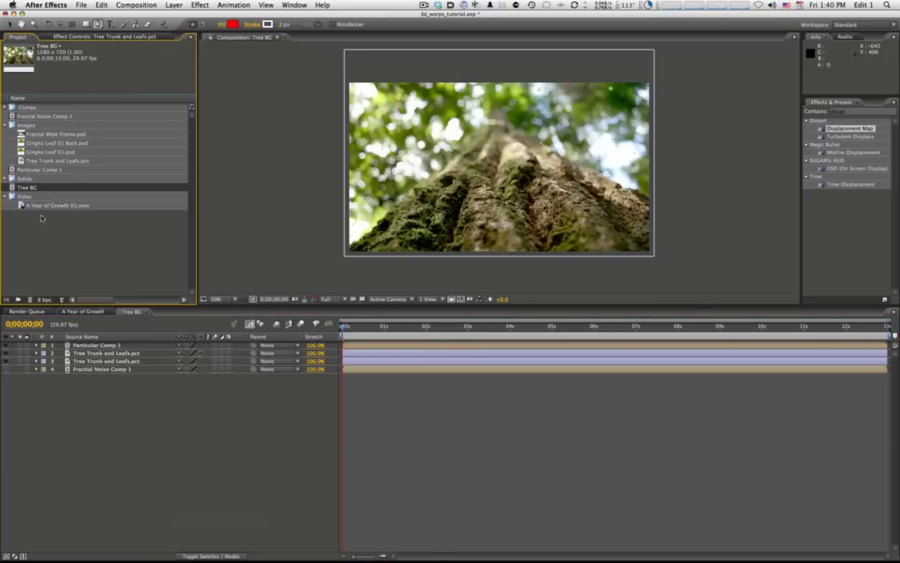
pyautogui.press('super+d')
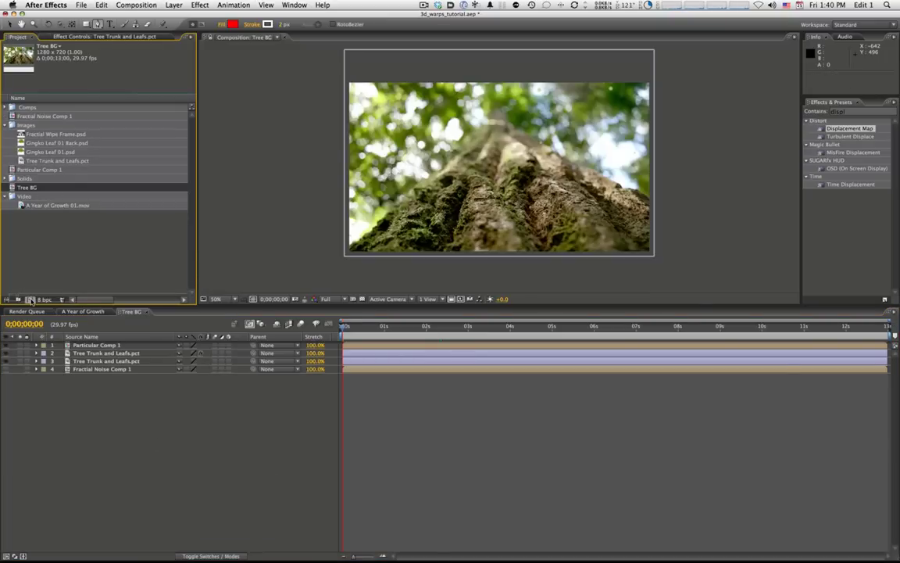
pyautogui.doubleClick(30, 197)
# Step: Rename the new composition Main Comp
pyautogui.rightClick(125, 363)
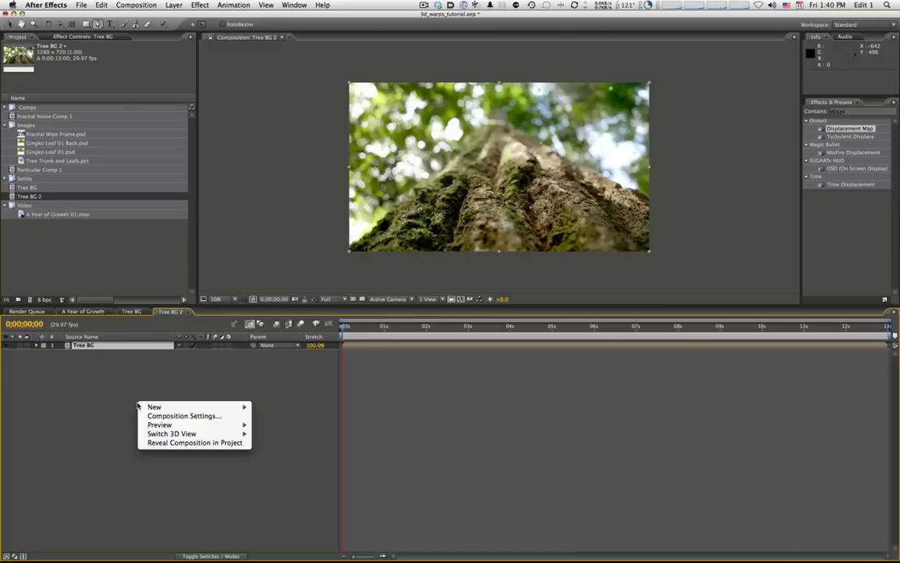
pyautogui.click(173, 402)
pyautogui.press('Return')
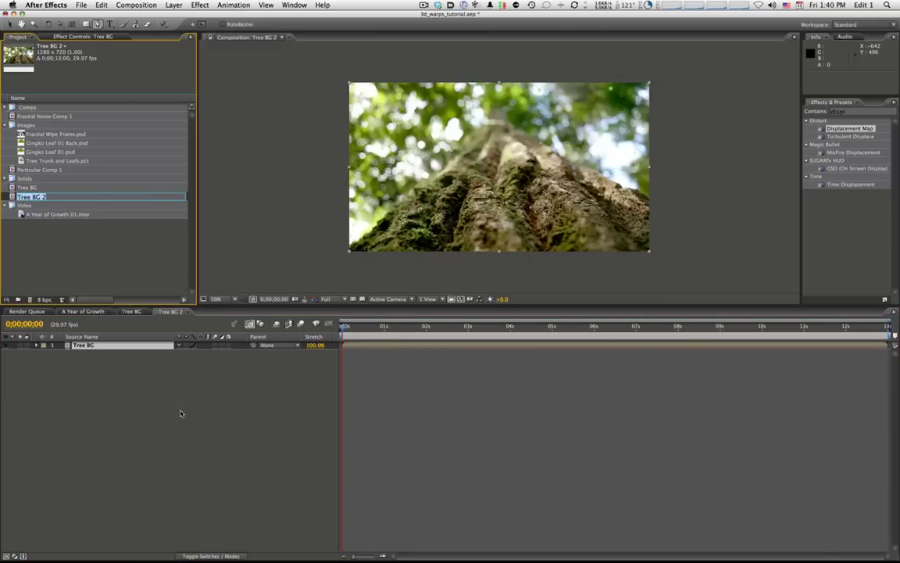
pyautogui.write('Main Comp')
pyautogui.press('Return')
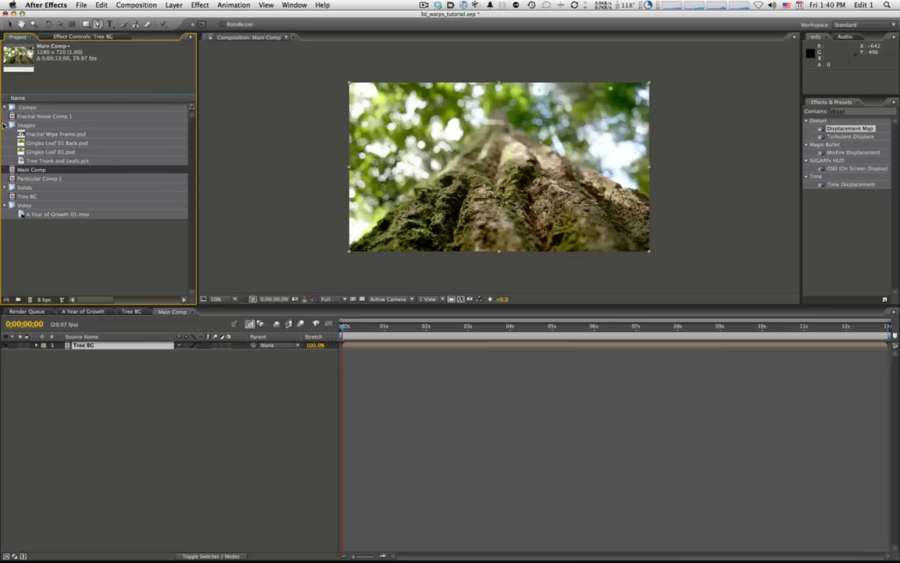
# Step: Collapse the Images and Video folders in the project and return to the timeline's start
pyautogui.click(5, 125)
pyautogui.click(24, 185)
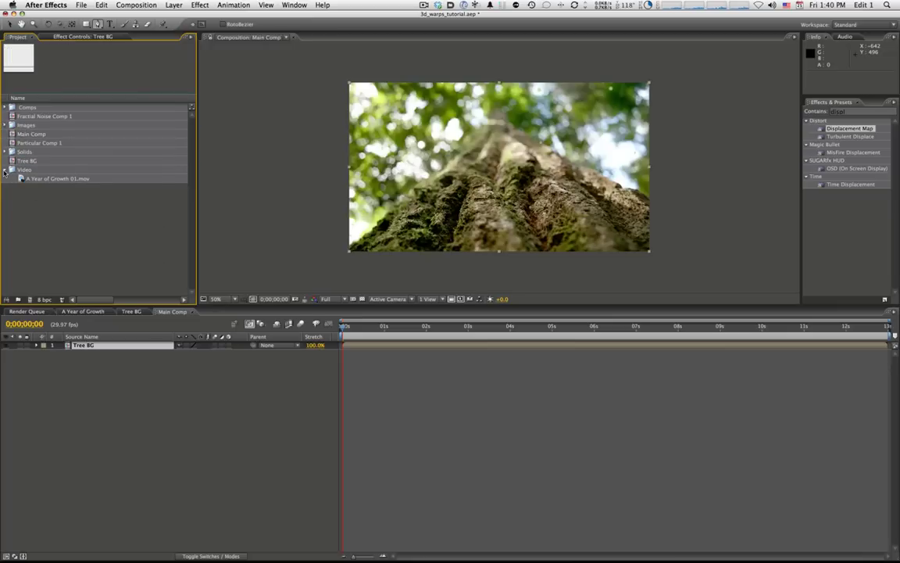
pyautogui.click(5, 169)
pyautogui.click(182, 431)
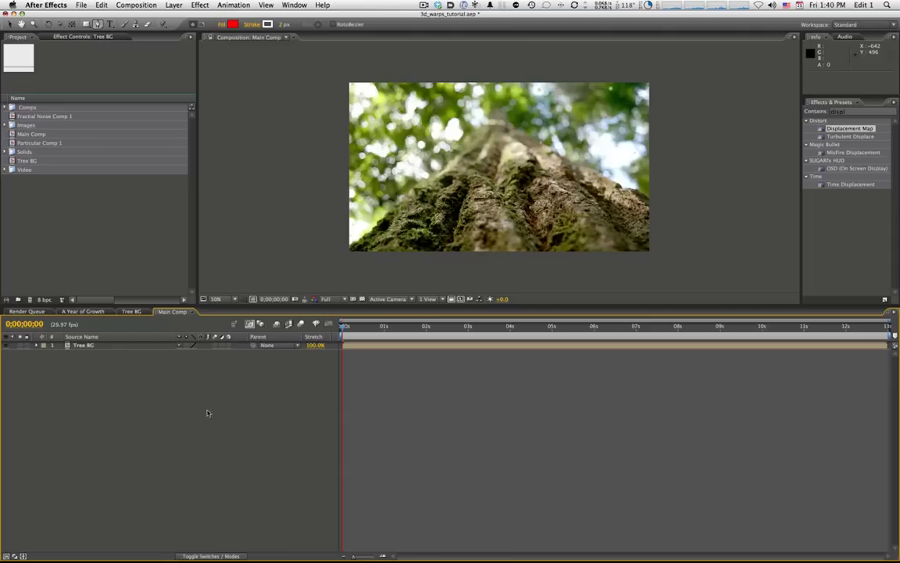
pyautogui.moveTo(365, 326); pyautogui.dragTo(316, 329)
# Step: Open the reference movie A Year of Growth 01.mov and scrub through the falling leaf's motion
pyautogui.click(4, 170)
pyautogui.doubleClick(39, 177)
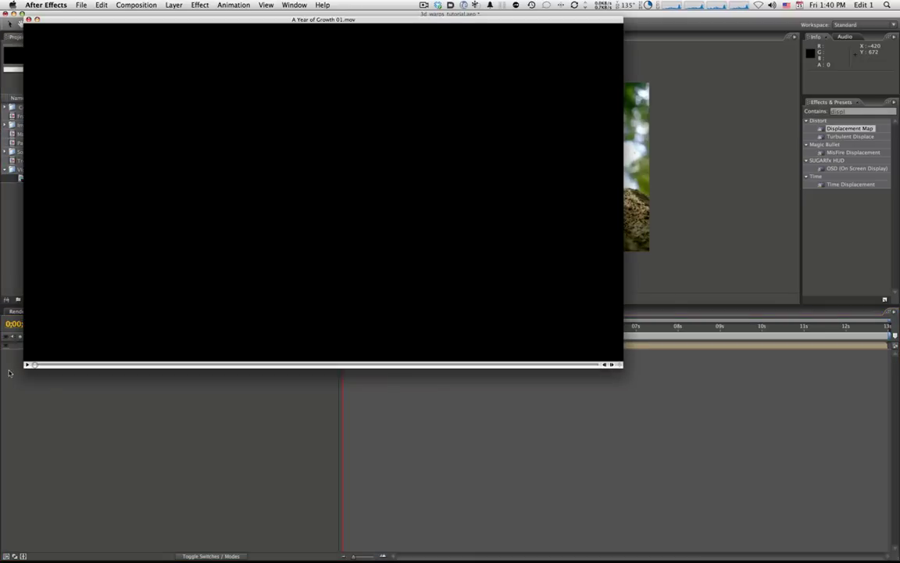
pyautogui.moveTo(44, 365); pyautogui.dragTo(168, 365)
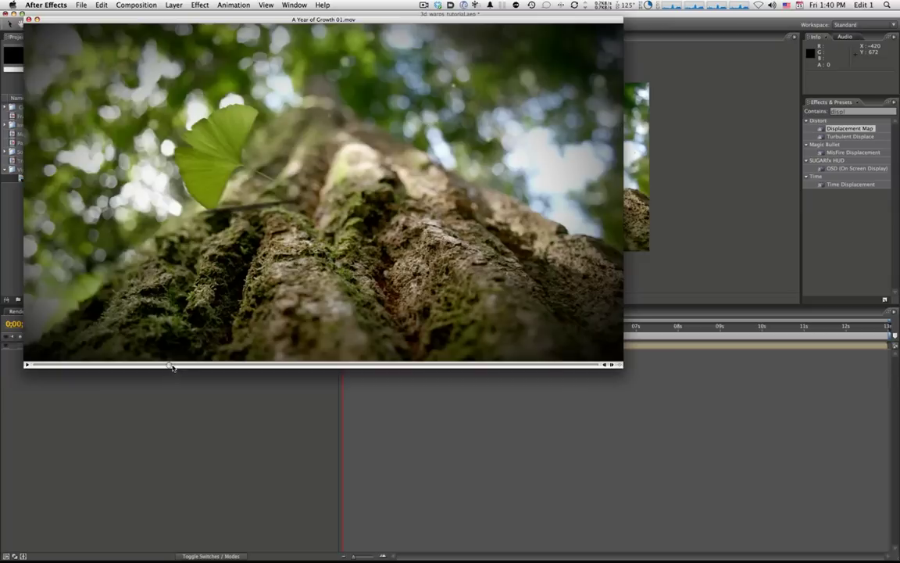
pyautogui.moveTo(170, 365); pyautogui.dragTo(109, 369)
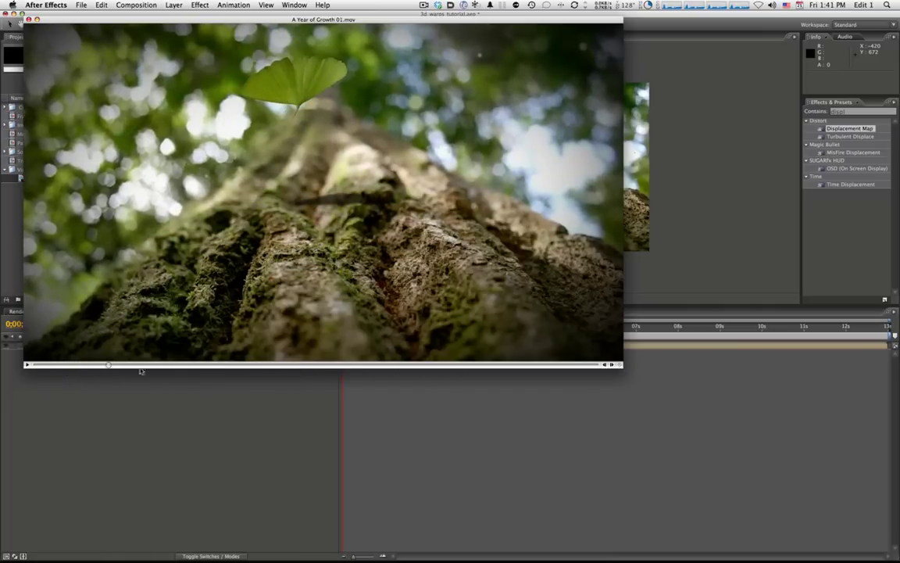
pyautogui.press('super+w')
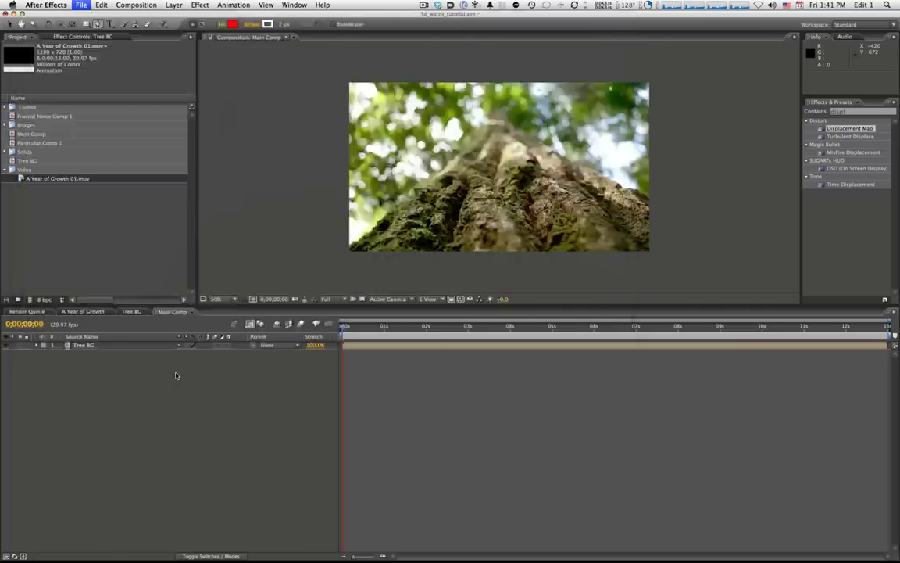
pyautogui.click(31, 202)
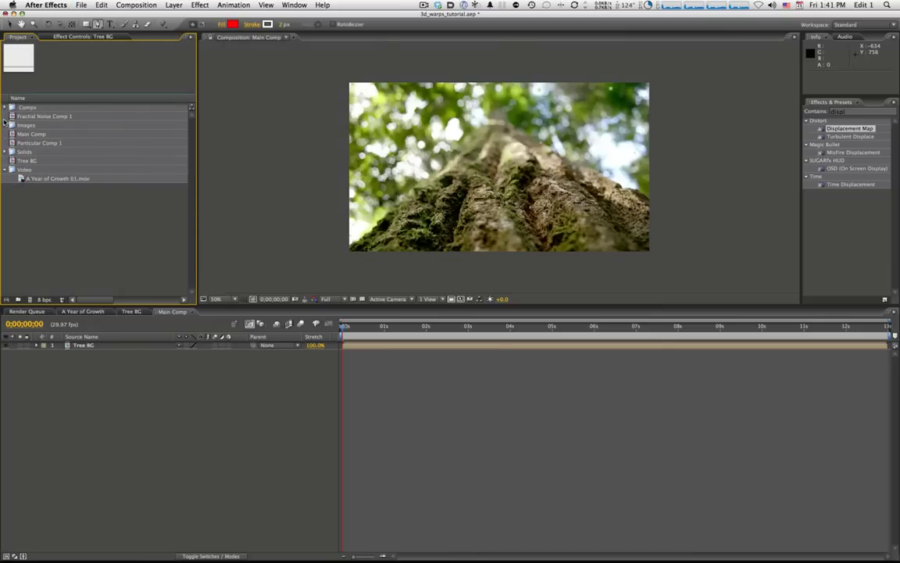
# Step: Open the Gingko Leaf 01.psd footage from the Images folder and inspect the leaf image up close
pyautogui.click(5, 125)
pyautogui.doubleClick(40, 151)
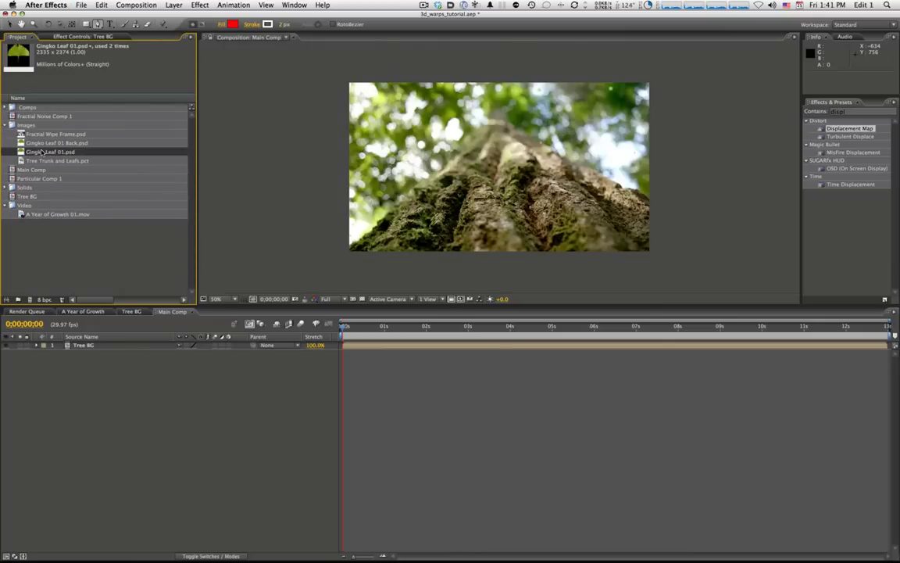
pyautogui.moveTo(504, 204)
pyautogui.mouseDown()
pyautogui.moveTo(500, 307)
pyautogui.moveTo(497, 195)
pyautogui.mouseUp()
pyautogui.moveTo(537, 237); pyautogui.dragTo(531, 267)
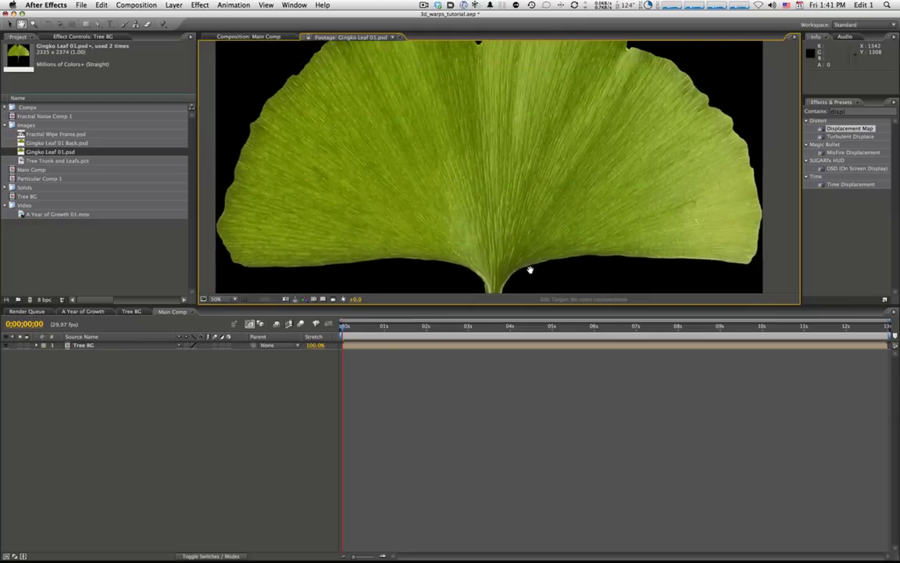
pyautogui.moveTo(474, 233); pyautogui.dragTo(466, 169)
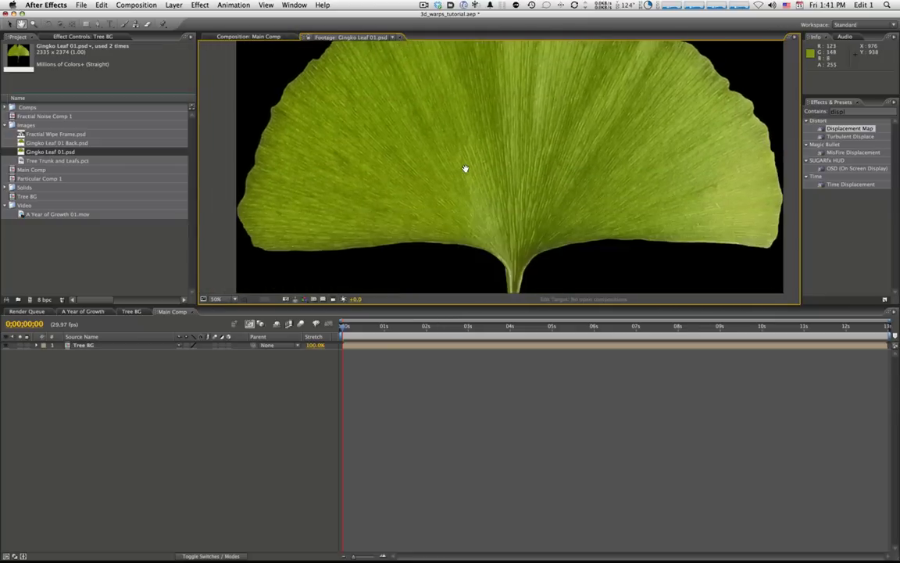
pyautogui.click(400, 37)
pyautogui.click(45, 249)
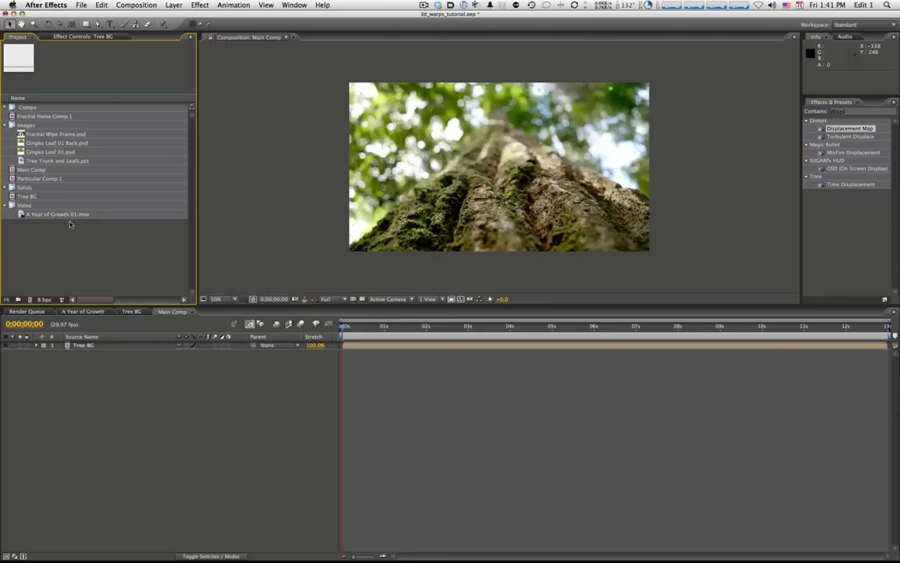
# Step: Add Gingko Leaf 01.psd above Tree BG as a 3D layer and set its scale to 14%
pyautogui.moveTo(47, 152); pyautogui.dragTo(346, 342)
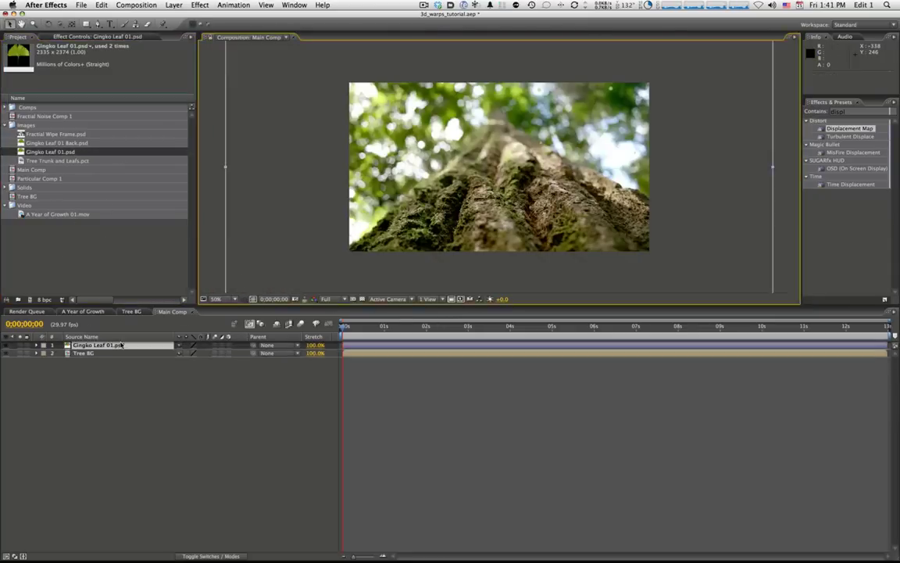
pyautogui.click(228, 345)
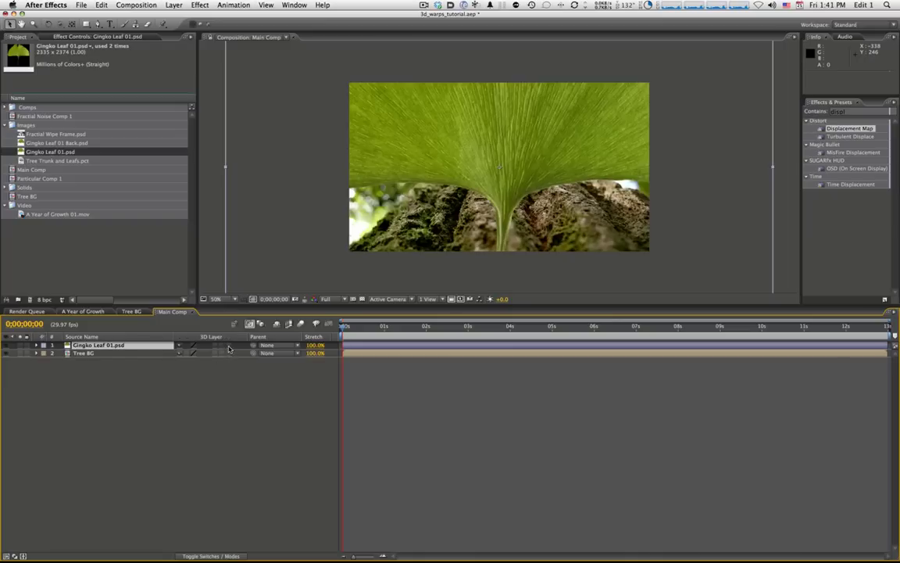
pyautogui.press('s')
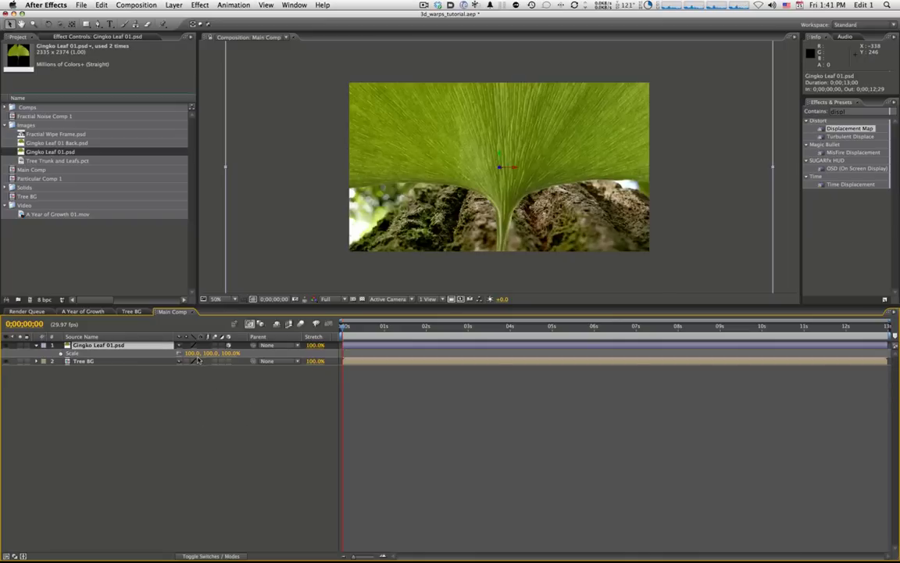
pyautogui.click(191, 354)
pyautogui.write('14')
pyautogui.press('Return')
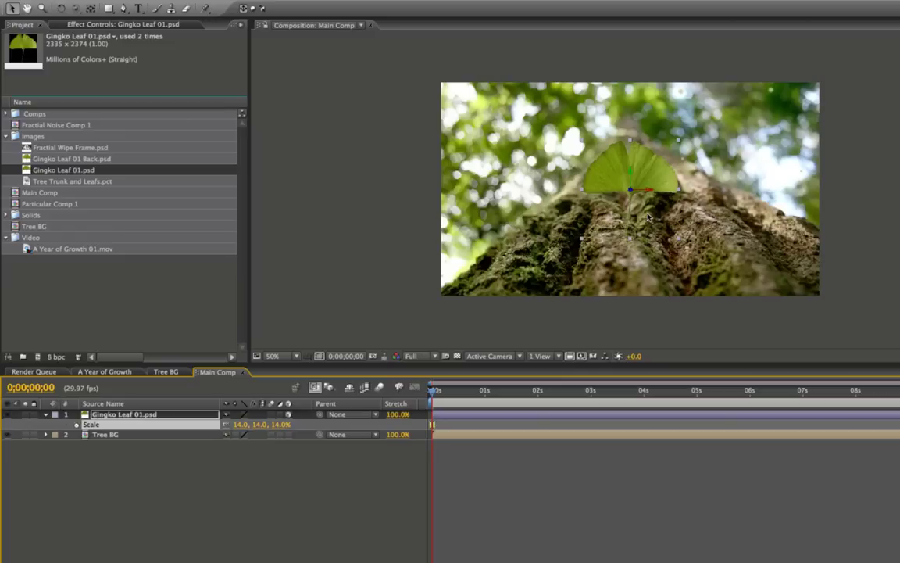
# Step: Move the gingko leaf out of frame past the image's upper-left corner, to about -116, -168
pyautogui.moveTo(665, 188); pyautogui.dragTo(644, 176)
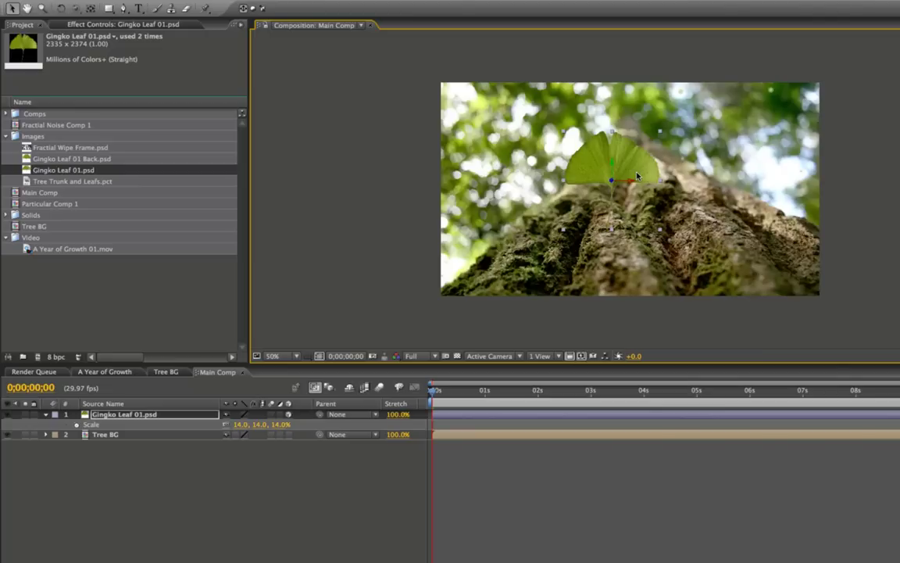
pyautogui.moveTo(630, 170); pyautogui.dragTo(406, 71)
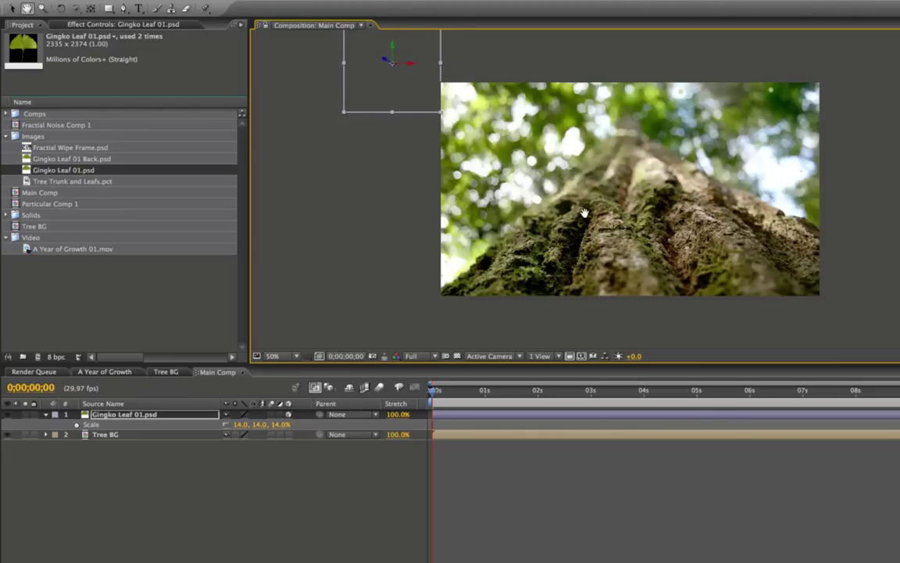
pyautogui.moveTo(583, 211); pyautogui.dragTo(564, 241)
pyautogui.moveTo(390, 125); pyautogui.dragTo(403, 95)
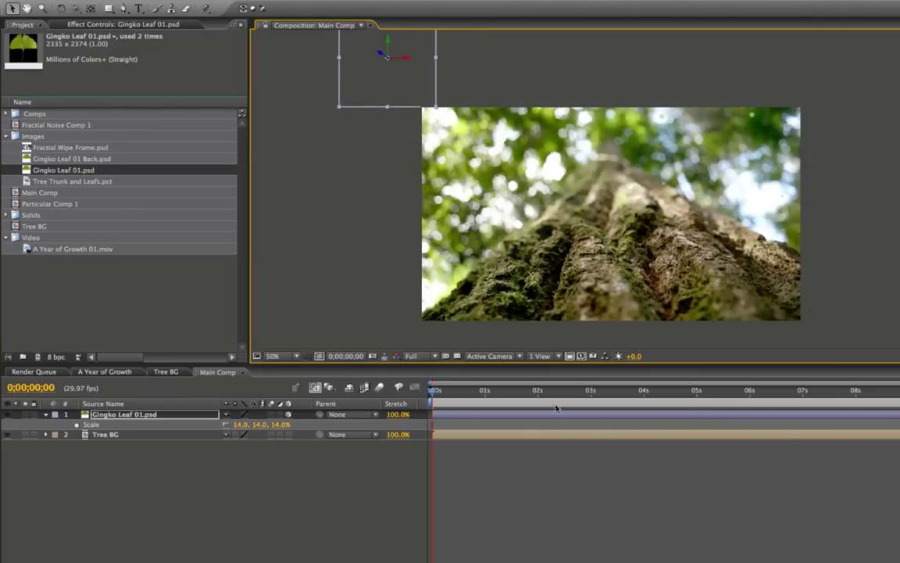
# Step: Keyframe the leaf's off-frame position at the start of the timeline and shift that keyframe to 1 second
pyautogui.press('p')
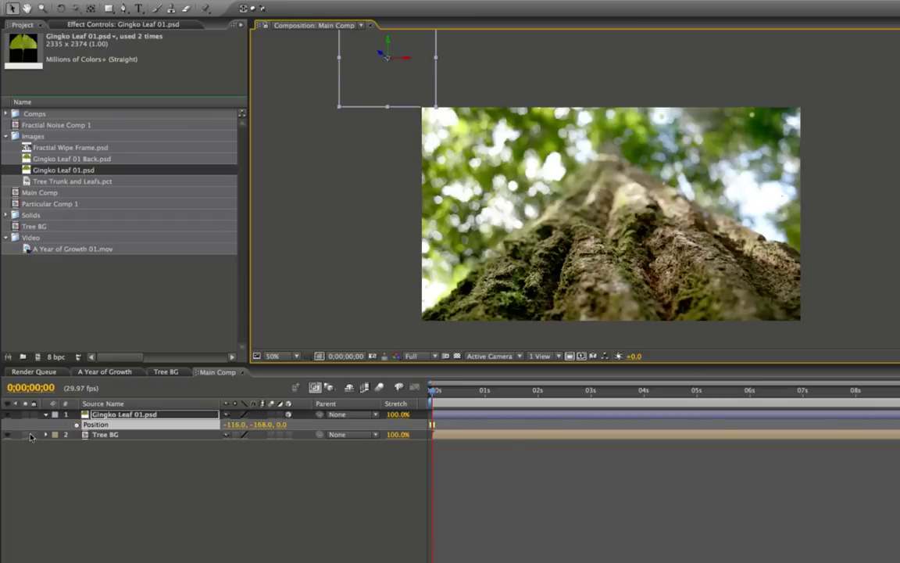
pyautogui.click(483, 397)
pyautogui.click(485, 399)
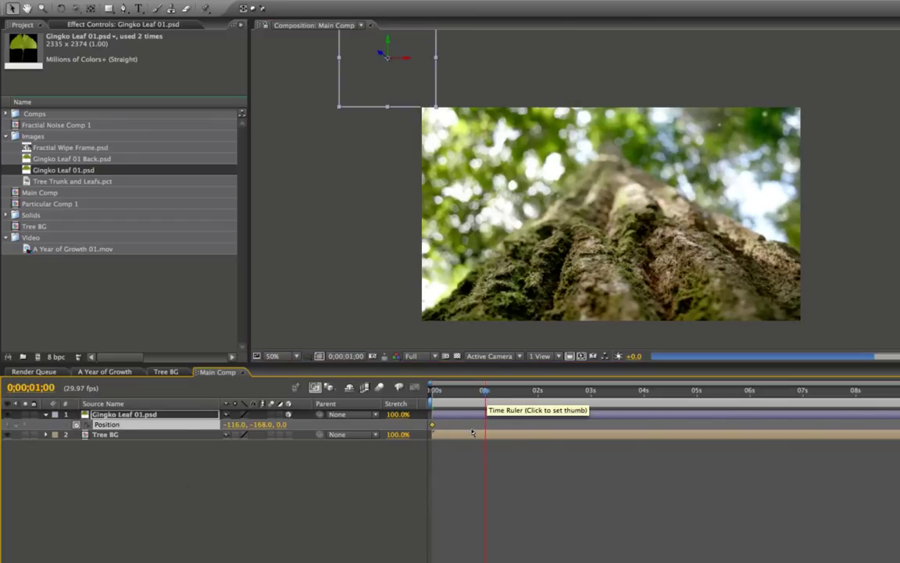
pyautogui.moveTo(434, 425); pyautogui.dragTo(485, 426)
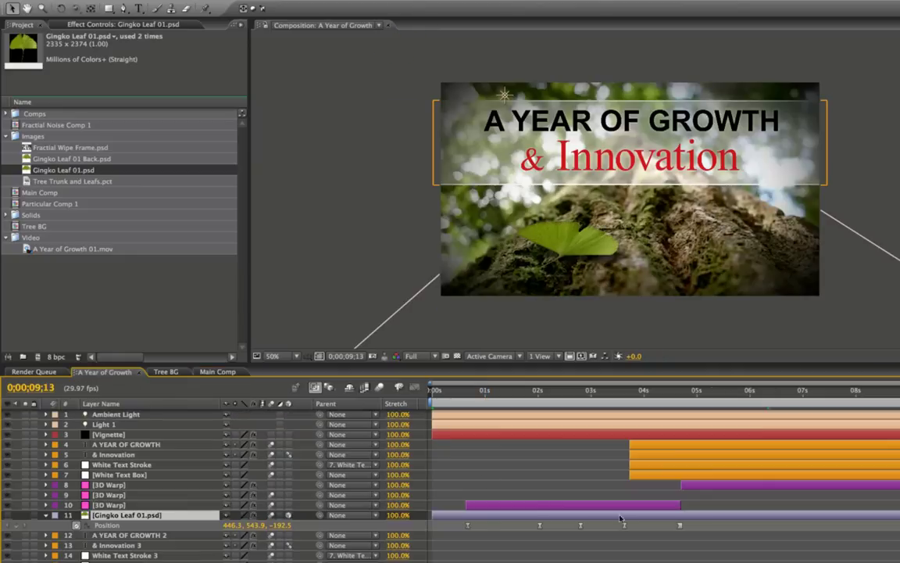
# Step: Solo the Gingko Leaf 01.psd layer in the A Year of Growth comp and examine its motion path over time
pyautogui.click(25, 515)
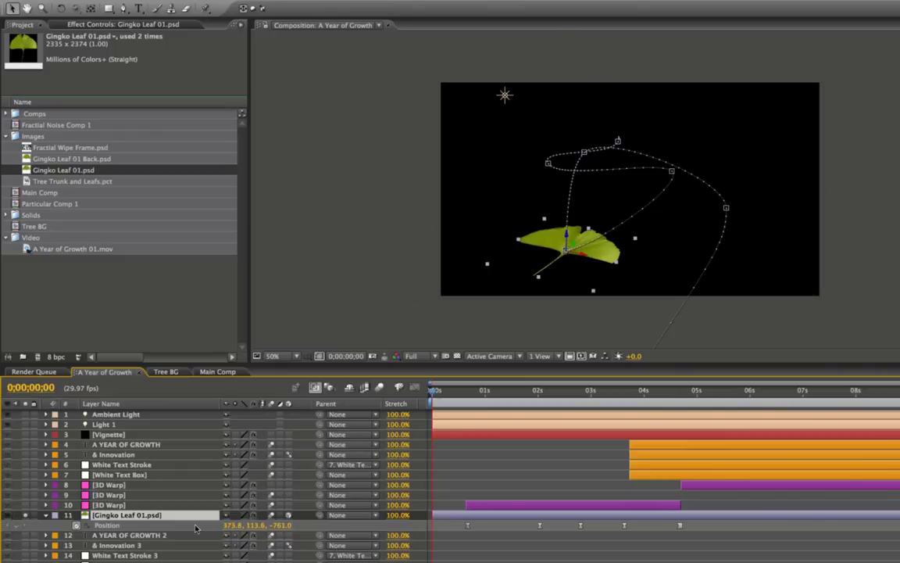
pyautogui.click(439, 391)
pyautogui.moveTo(438, 395); pyautogui.dragTo(804, 411)
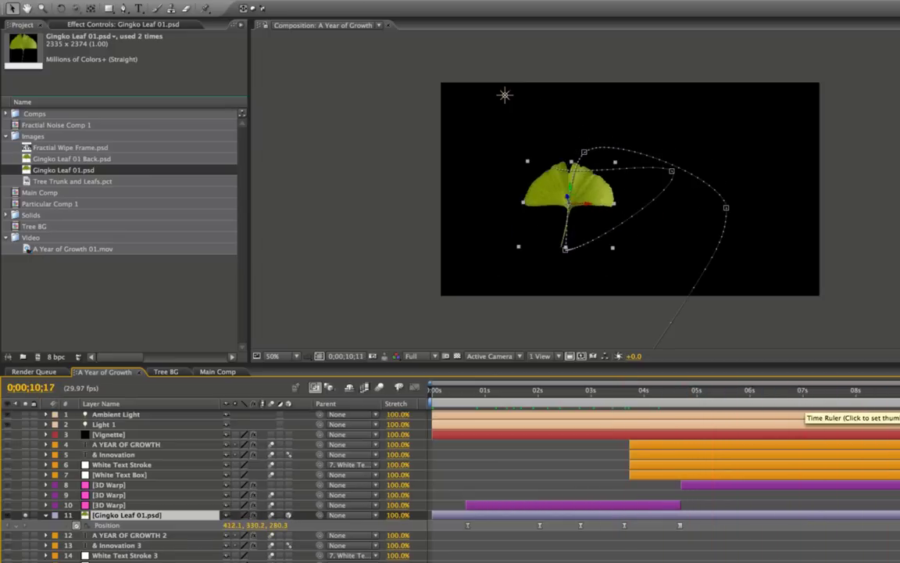
pyautogui.moveTo(891, 406); pyautogui.dragTo(425, 438)
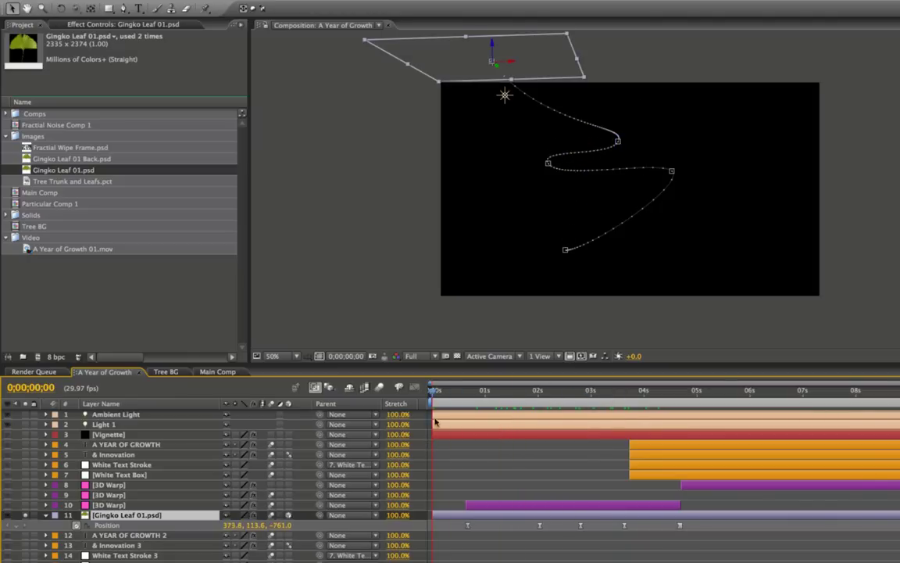
# Step: Shift the leaf's off-frame position keyframe in Main Comp to 0;00;00;20, matching the reference leaf's first keyframe
pyautogui.click(467, 395)
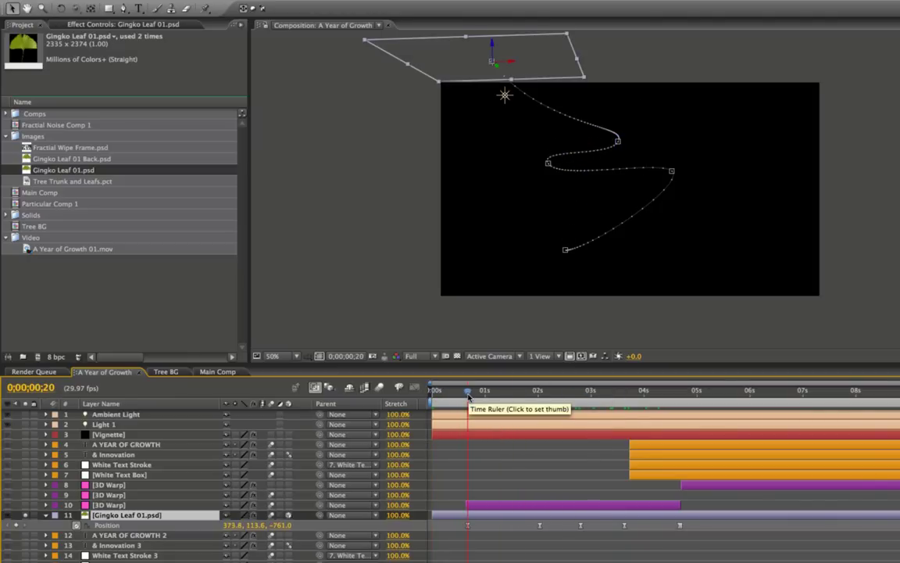
pyautogui.click(201, 373)
pyautogui.click(474, 395)
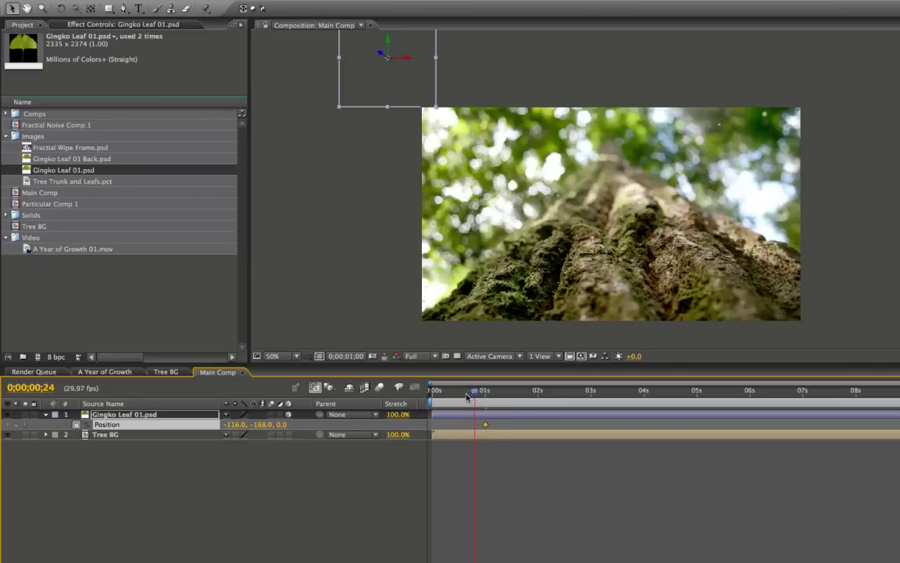
pyautogui.click(467, 397)
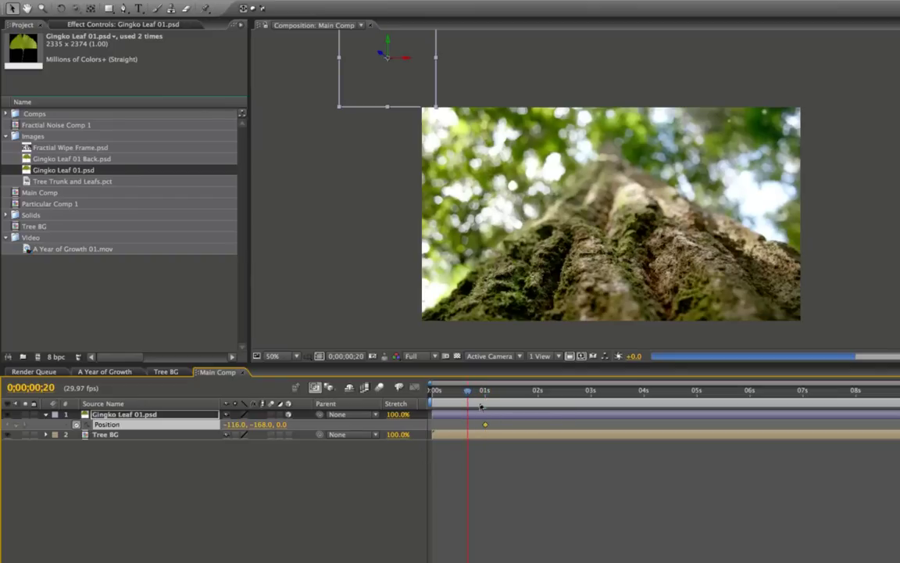
pyautogui.moveTo(487, 426); pyautogui.dragTo(560, 393)
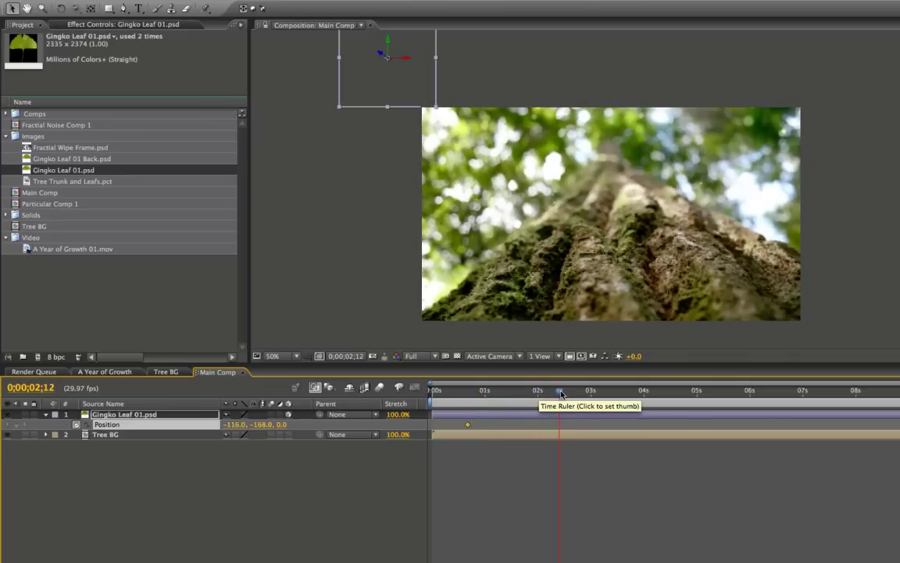
# Step: Keyframe the leaf's landing position on the lower trunk in Main Comp at 0;00;04;20, matching the reference timing, at about 474, 542
pyautogui.click(104, 371)
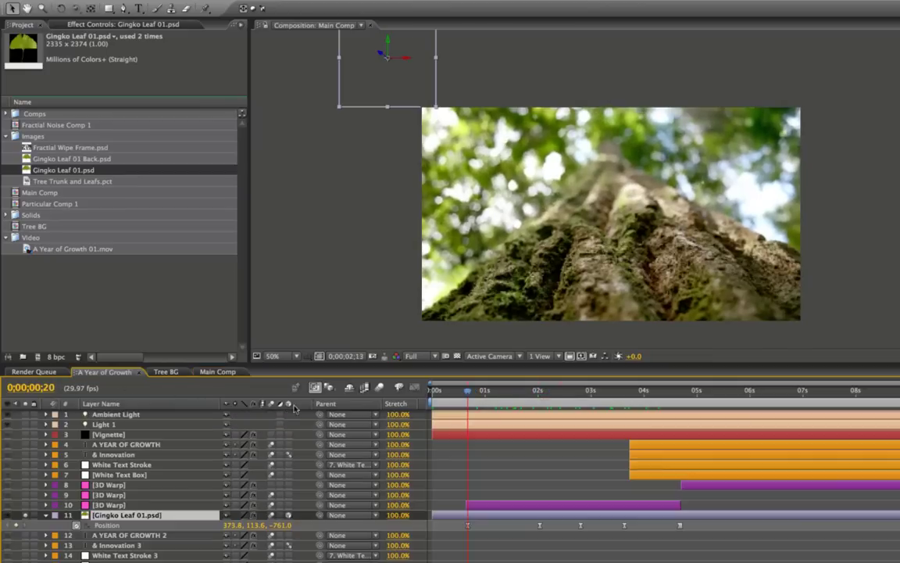
pyautogui.moveTo(567, 397); pyautogui.dragTo(679, 400)
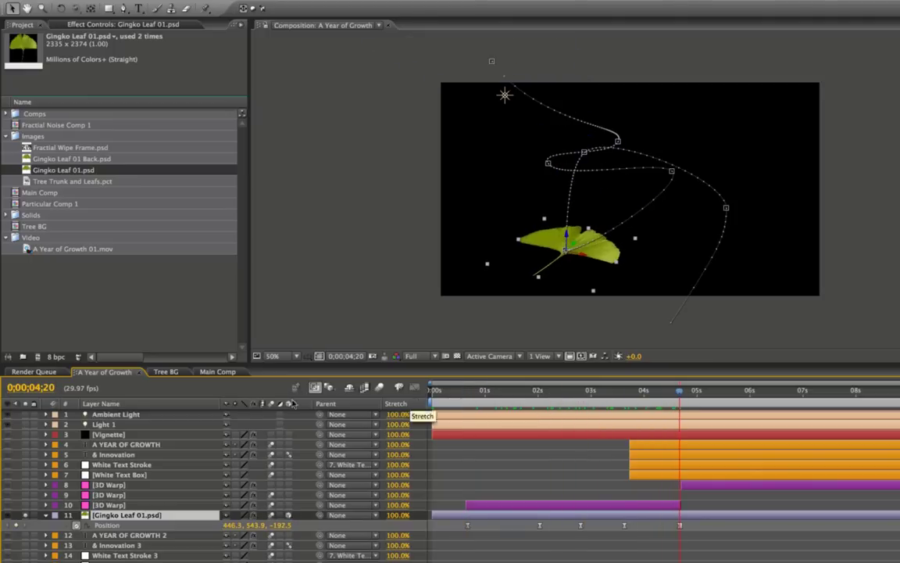
pyautogui.click(39, 388)
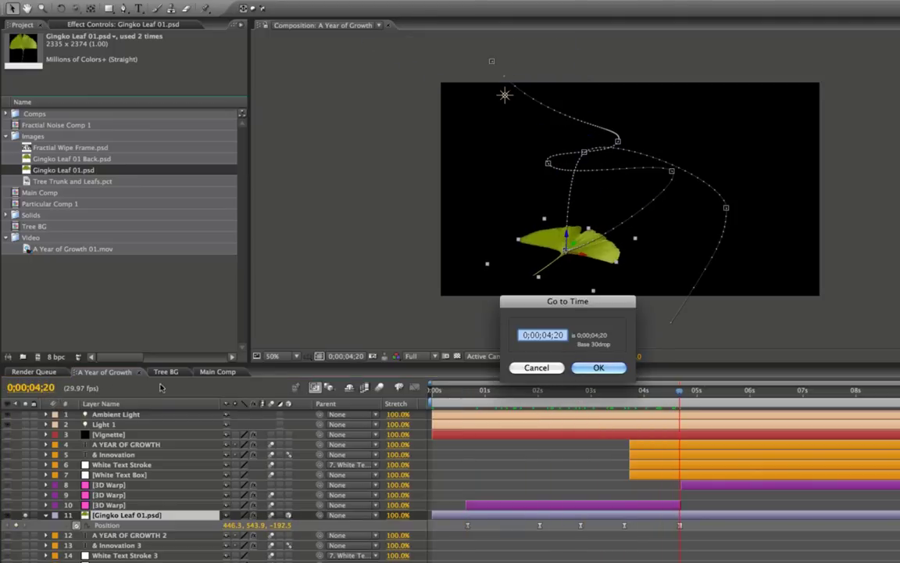
pyautogui.press('Escape')
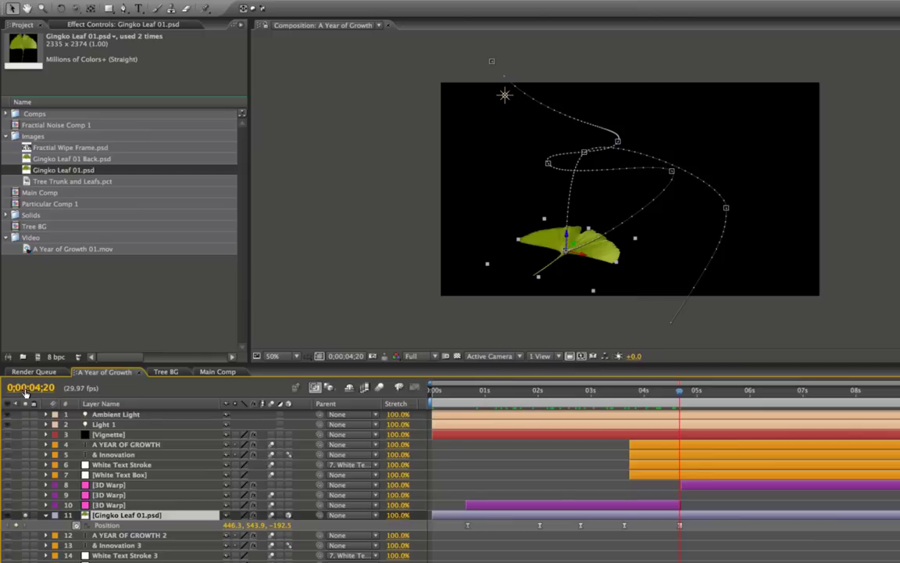
pyautogui.click(202, 373)
pyautogui.click(31, 388)
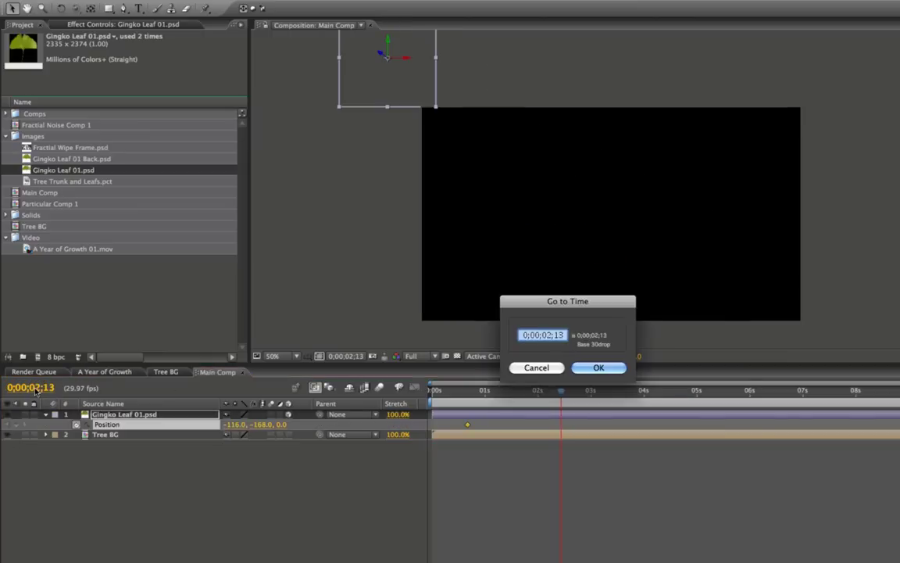
pyautogui.write('0;00;04;20')
pyautogui.press('Return')
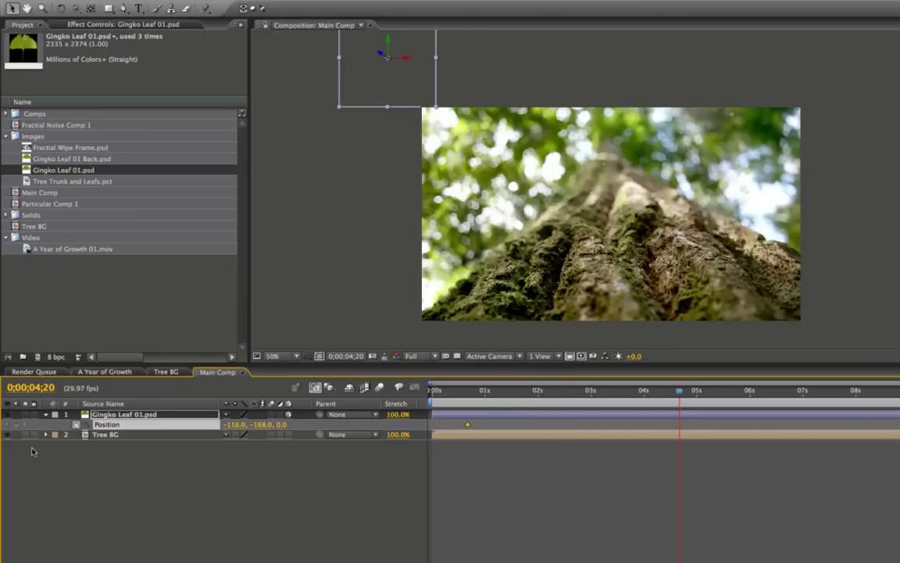
pyautogui.moveTo(377, 93); pyautogui.dragTo(556, 301)
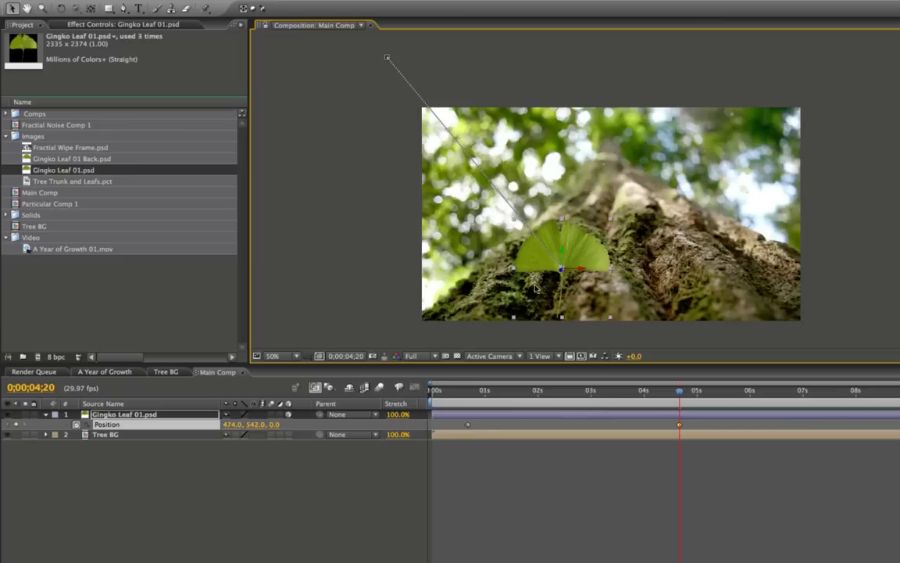
# Step: Keyframe the leaf at 0;00;03;12 farther back in depth over the middle of the trunk, at about 529, 300, 1173
pyautogui.press(',')
pyautogui.press(',')
pyautogui.press(',')
pyautogui.press(',')
pyautogui.press('.')
pyautogui.press('.')
pyautogui.press('.')
pyautogui.press('.')
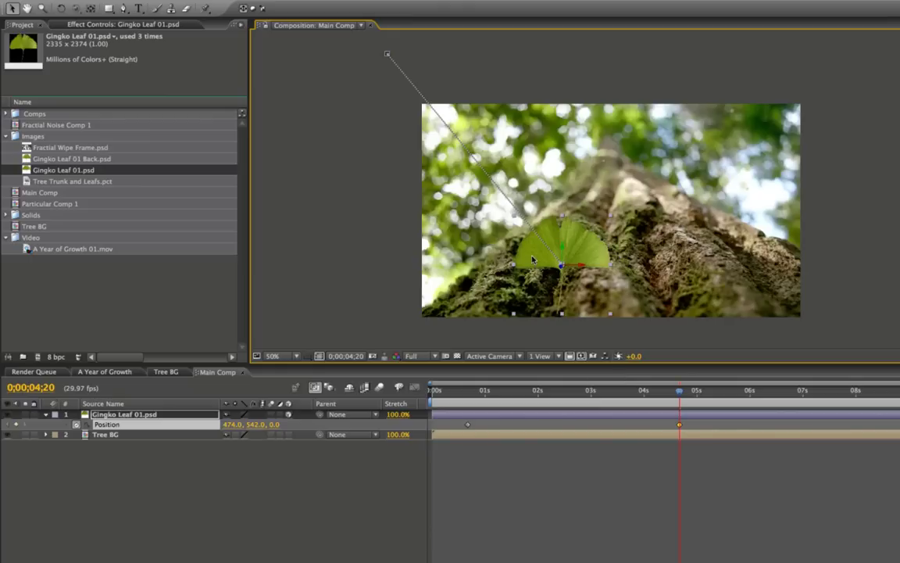
pyautogui.press('g')
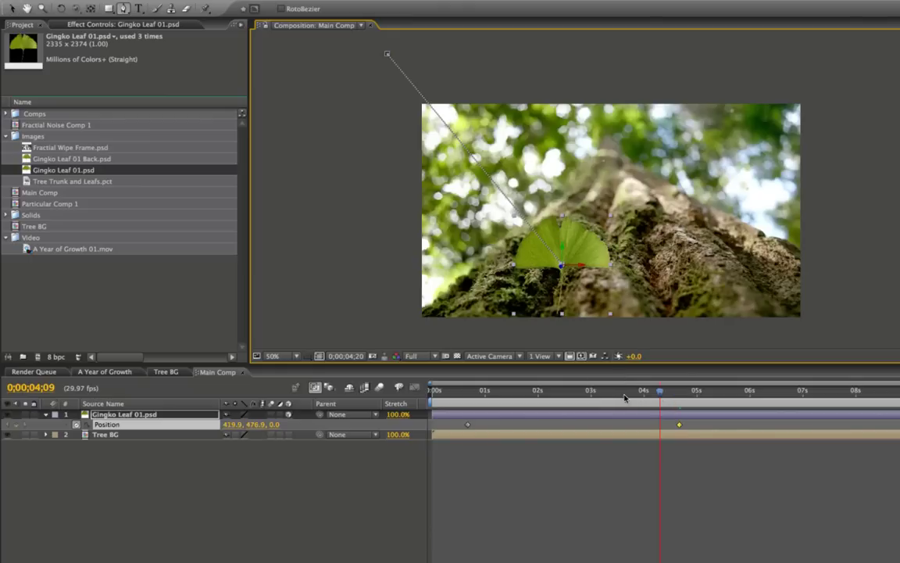
pyautogui.moveTo(626, 396)
pyautogui.mouseDown()
pyautogui.moveTo(595, 397)
pyautogui.moveTo(618, 397)
pyautogui.mouseUp()
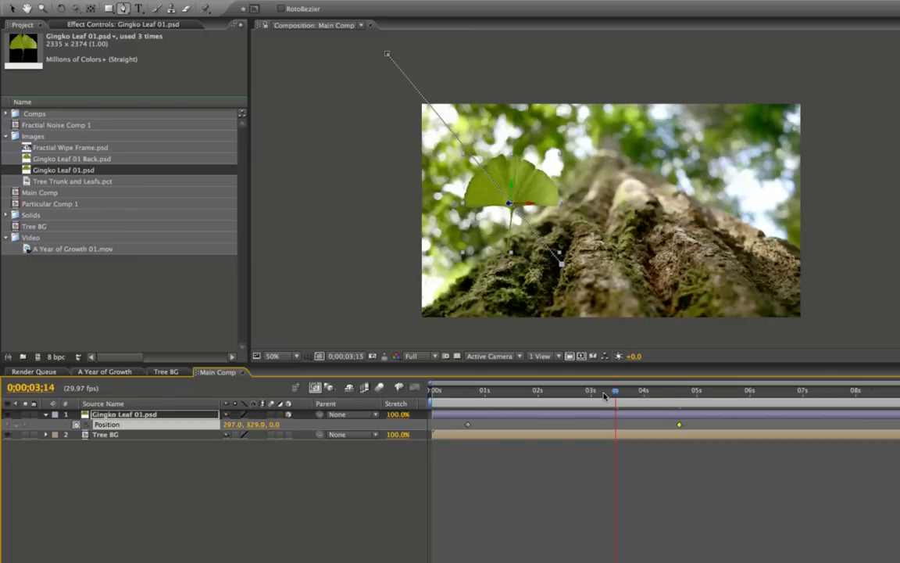
pyautogui.click(612, 393)
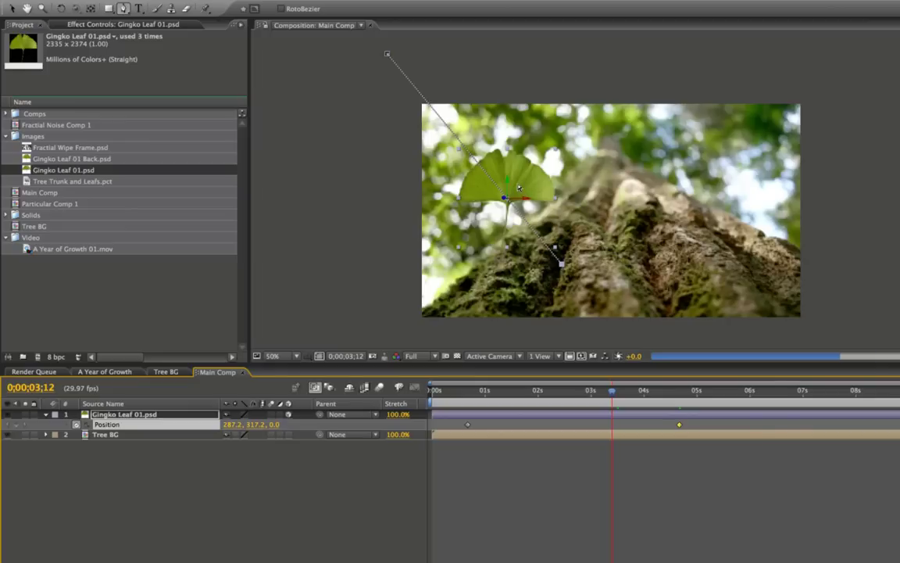
pyautogui.moveTo(519, 189); pyautogui.dragTo(616, 199)
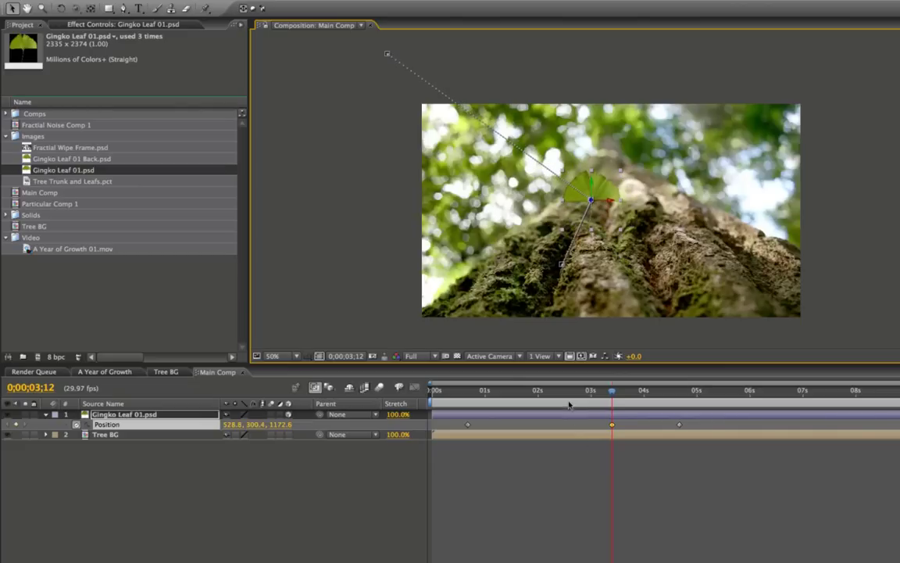
# Step: Keyframe the leaf at 0;00;01;29 above the top of the trunk, at about 576, 189, 185
pyautogui.moveTo(570, 404); pyautogui.dragTo(538, 403)
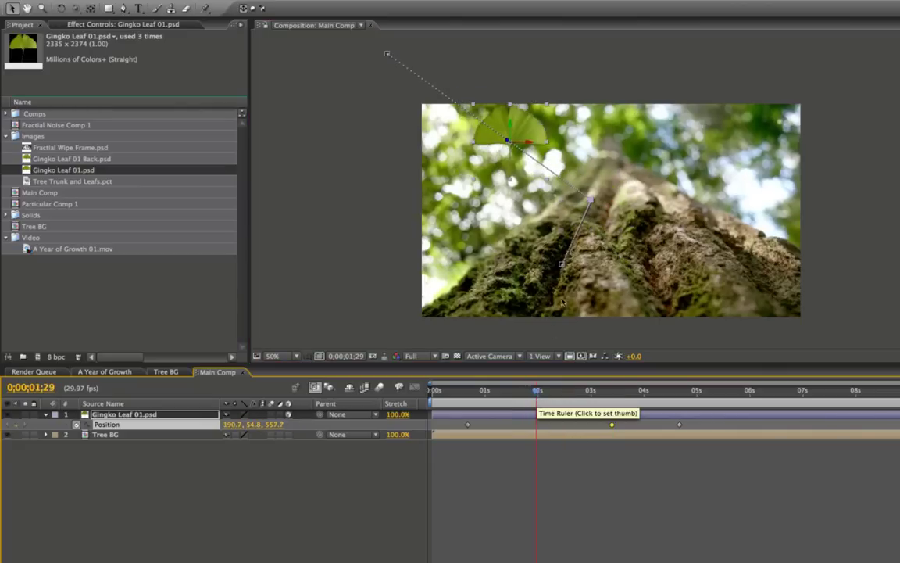
pyautogui.click(519, 178)
pyautogui.moveTo(517, 193); pyautogui.dragTo(406, 199)
pyautogui.moveTo(505, 178); pyautogui.dragTo(509, 166)
pyautogui.moveTo(527, 401)
pyautogui.mouseDown()
pyautogui.moveTo(467, 401)
pyautogui.moveTo(629, 401)
pyautogui.moveTo(513, 403)
pyautogui.moveTo(538, 401)
pyautogui.mouseUp()
pyautogui.moveTo(508, 157); pyautogui.dragTo(609, 154)
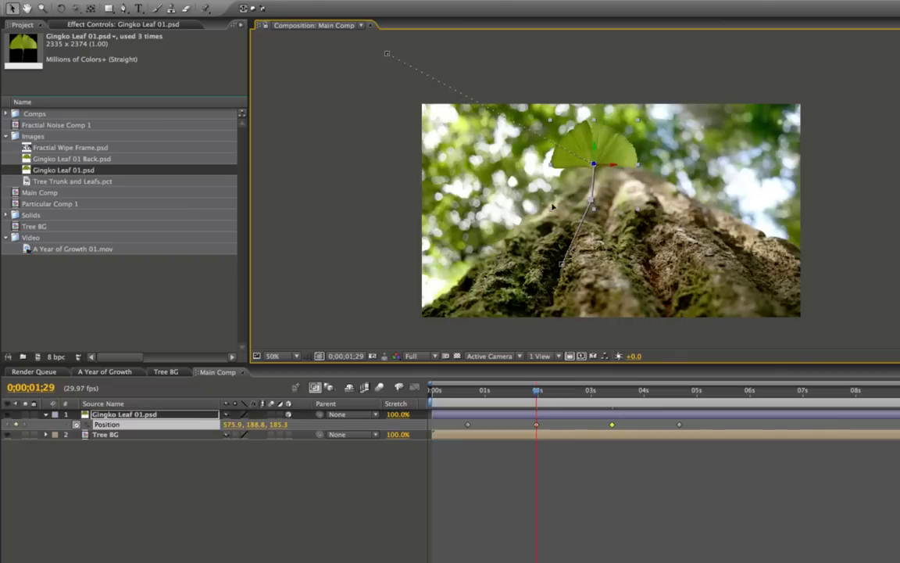
# Step: Move the 0;00;03;12 path point left over the foliage and nudge the leaf at 0;00;01;29 to about 549, 209
pyautogui.moveTo(553, 206); pyautogui.dragTo(487, 209)
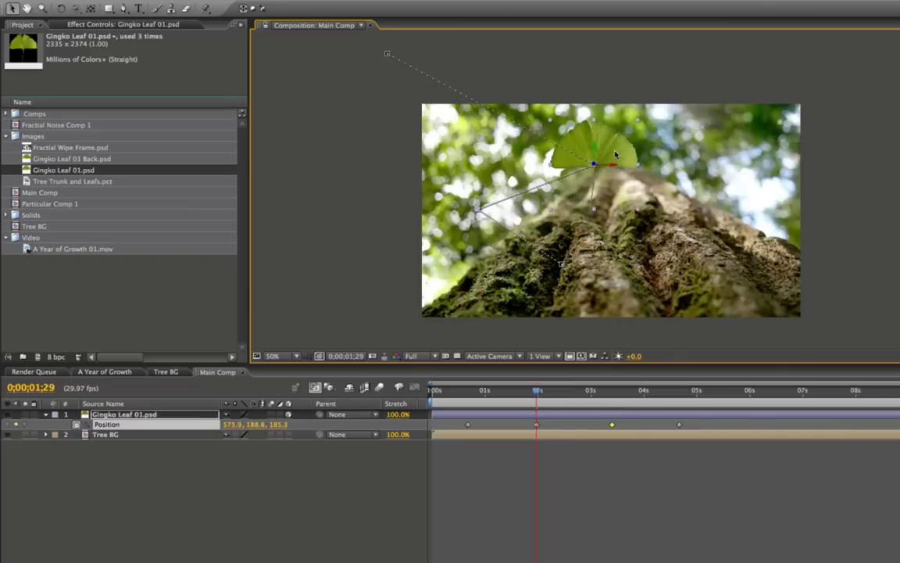
pyautogui.moveTo(616, 155); pyautogui.dragTo(614, 161)
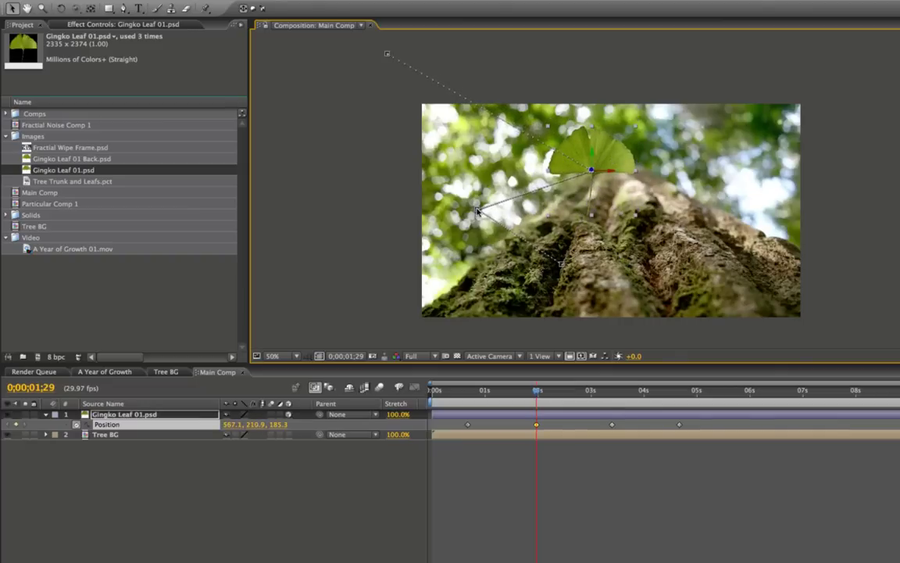
pyautogui.moveTo(478, 210); pyautogui.dragTo(484, 212)
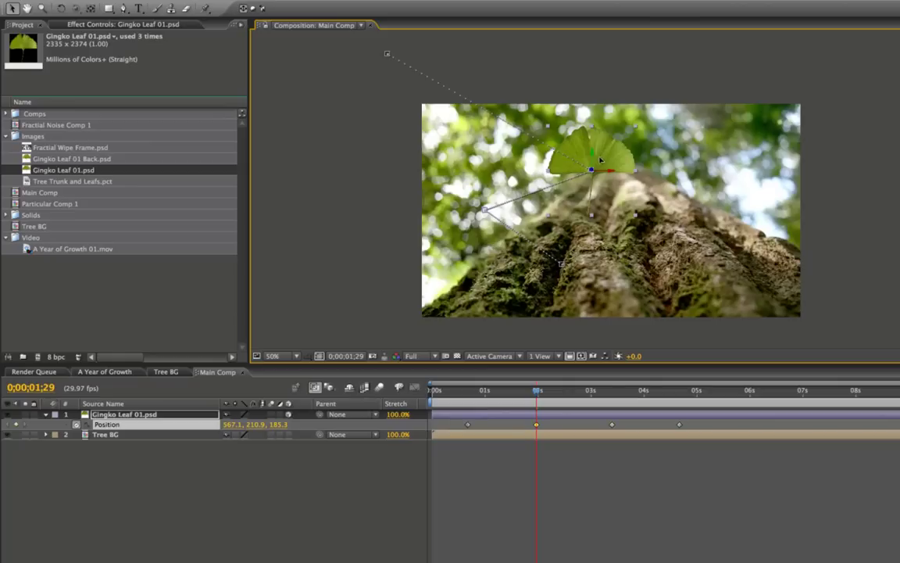
pyautogui.moveTo(601, 161); pyautogui.dragTo(598, 158)
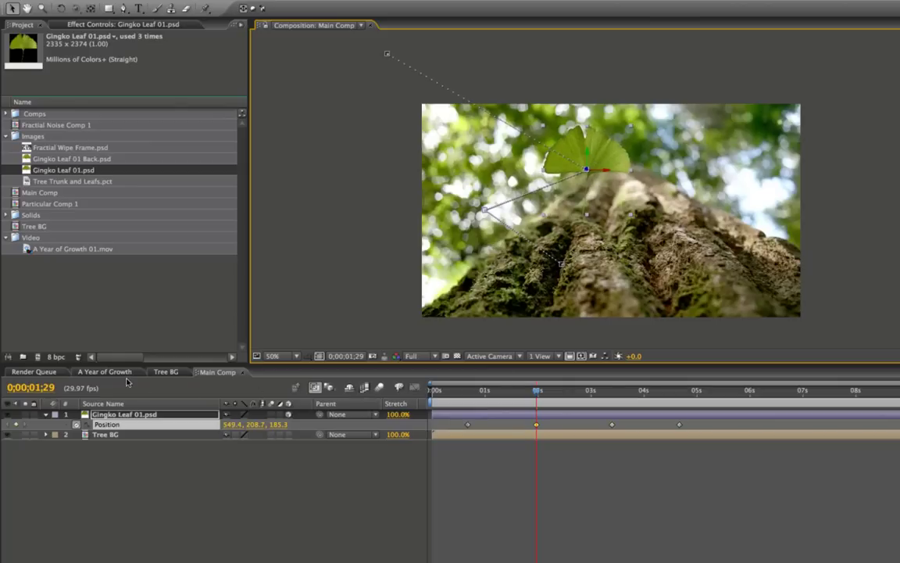
# Step: Check the reference leaf's path in A Year of Growth and reposition the Main Comp leaf at 0;00;01;29 to about 578, 216
pyautogui.click(104, 372)
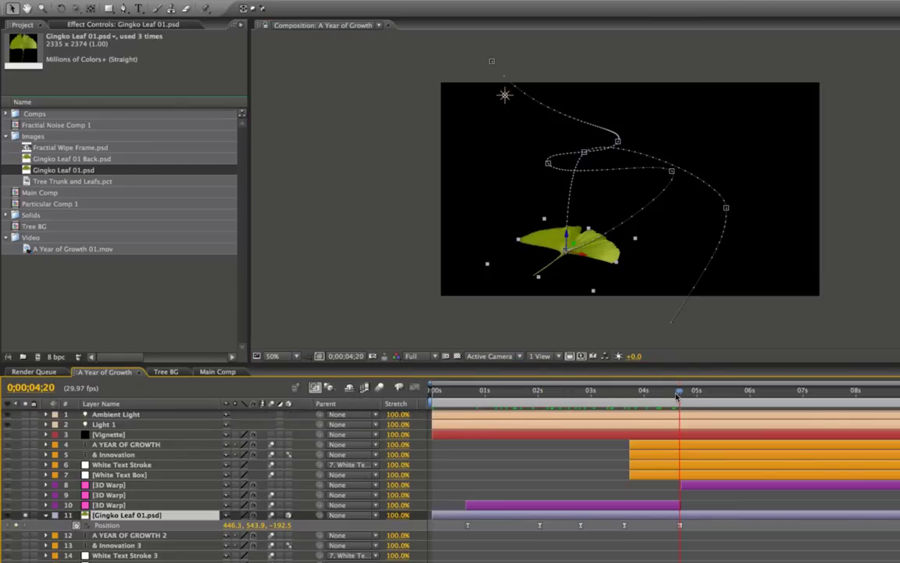
pyautogui.moveTo(611, 390); pyautogui.dragTo(576, 403)
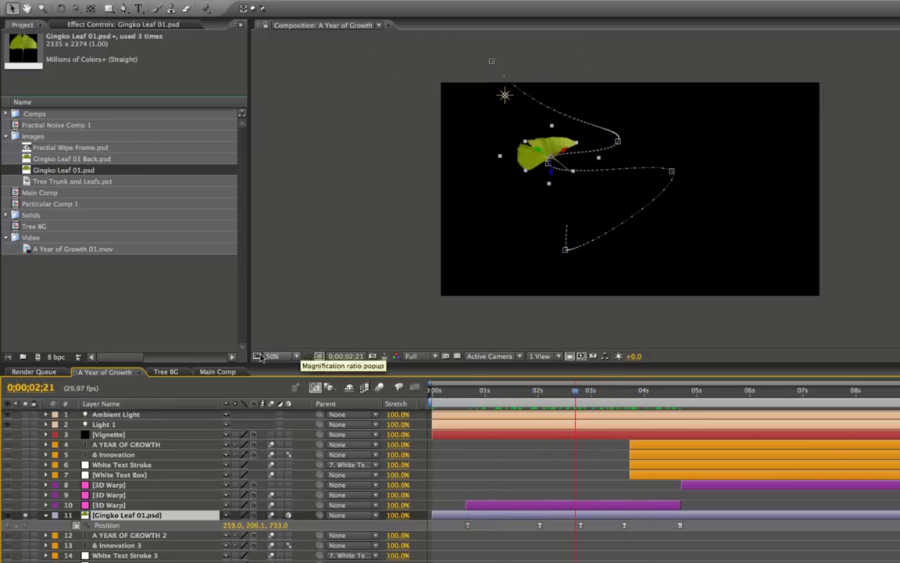
pyautogui.click(217, 372)
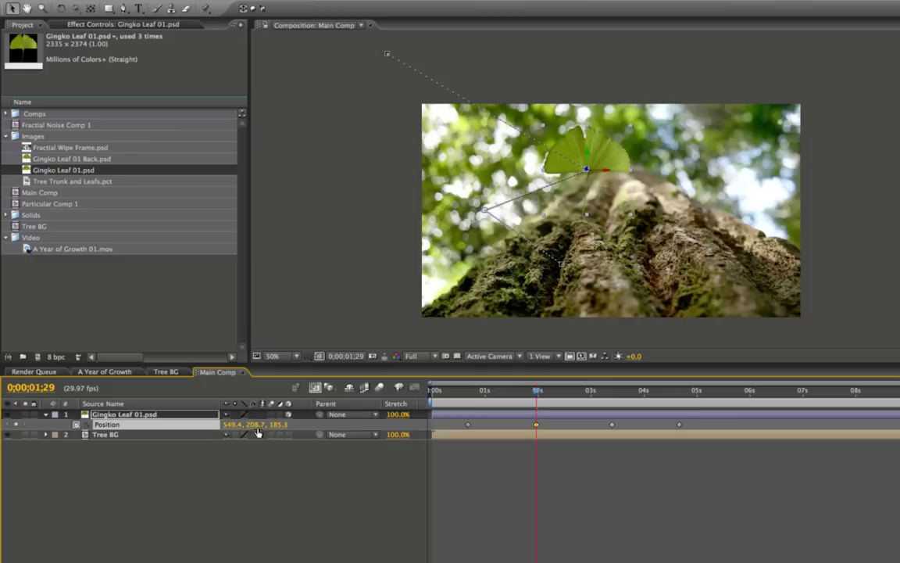
pyautogui.moveTo(252, 427); pyautogui.dragTo(258, 423)
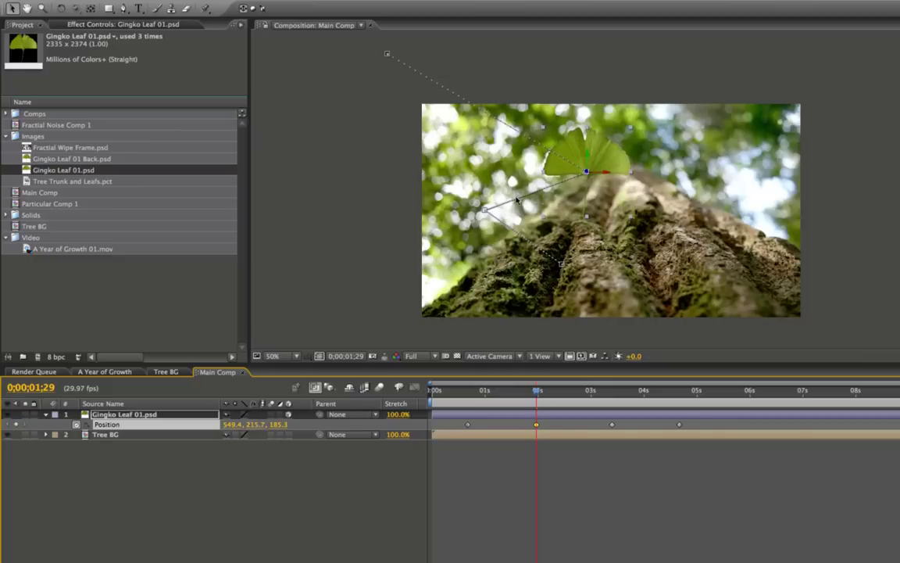
pyautogui.moveTo(607, 164); pyautogui.dragTo(609, 163)
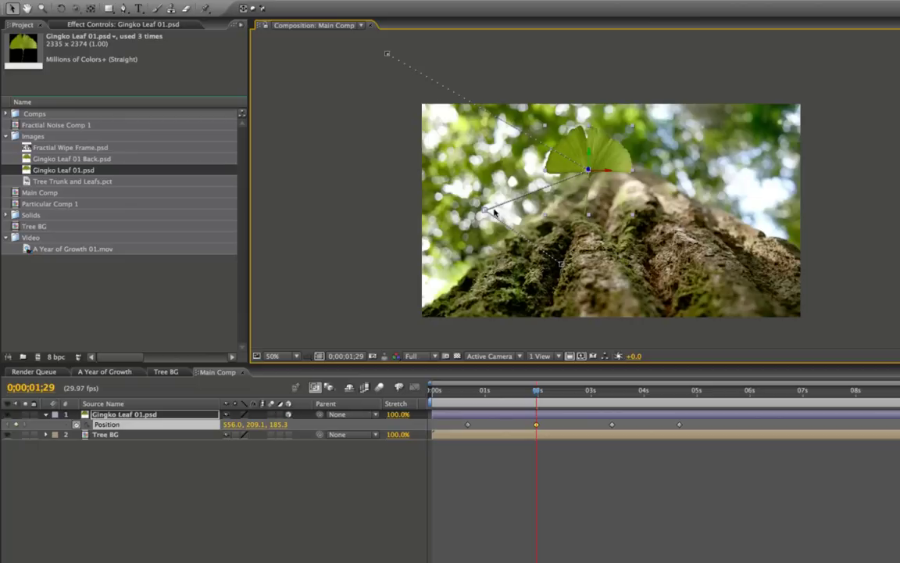
pyautogui.moveTo(545, 150); pyautogui.dragTo(546, 148)
pyautogui.moveTo(626, 165); pyautogui.dragTo(610, 166)
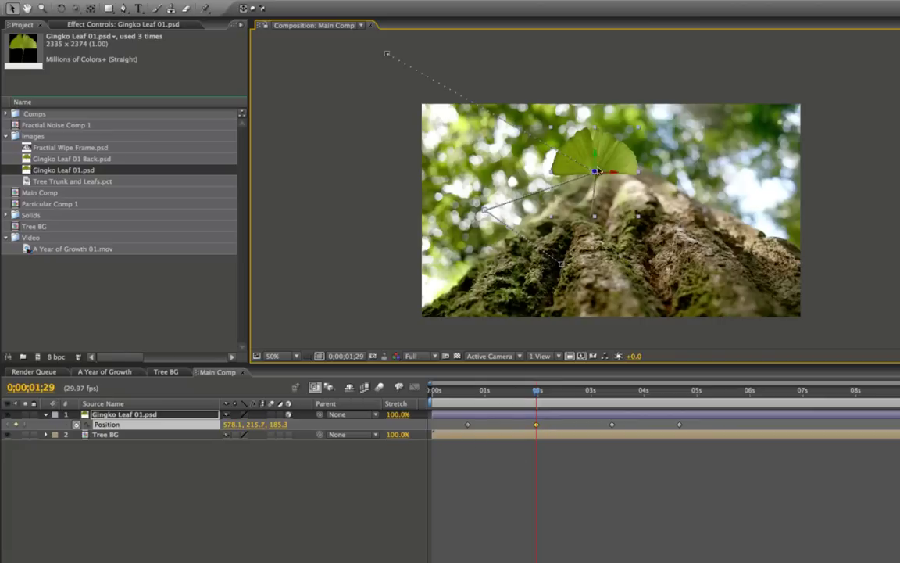
# Step: Convert the leaf path's points at 0;00;01;29 and 0;00;03;12 into smooth curves using the Convert Vertex tool
pyautogui.moveTo(530, 381); pyautogui.dragTo(439, 386)
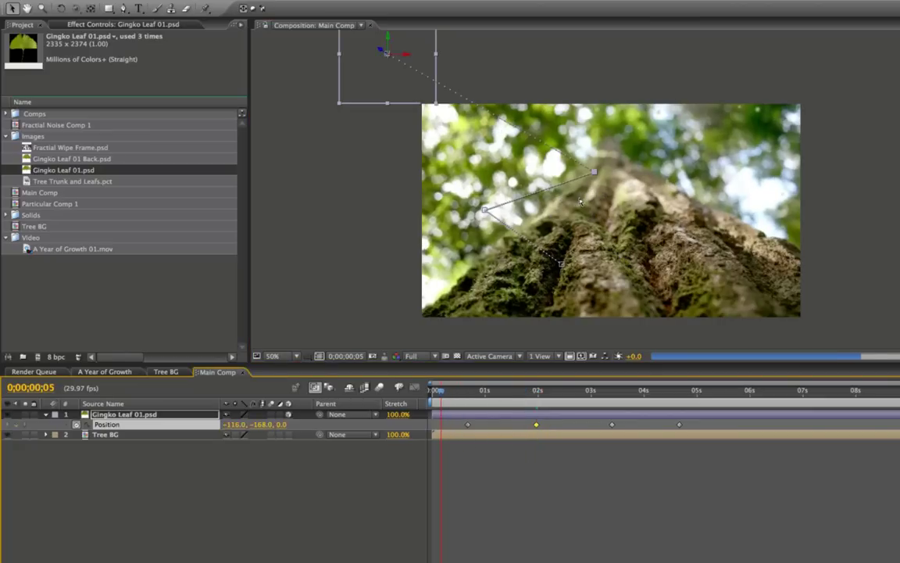
pyautogui.press('g')
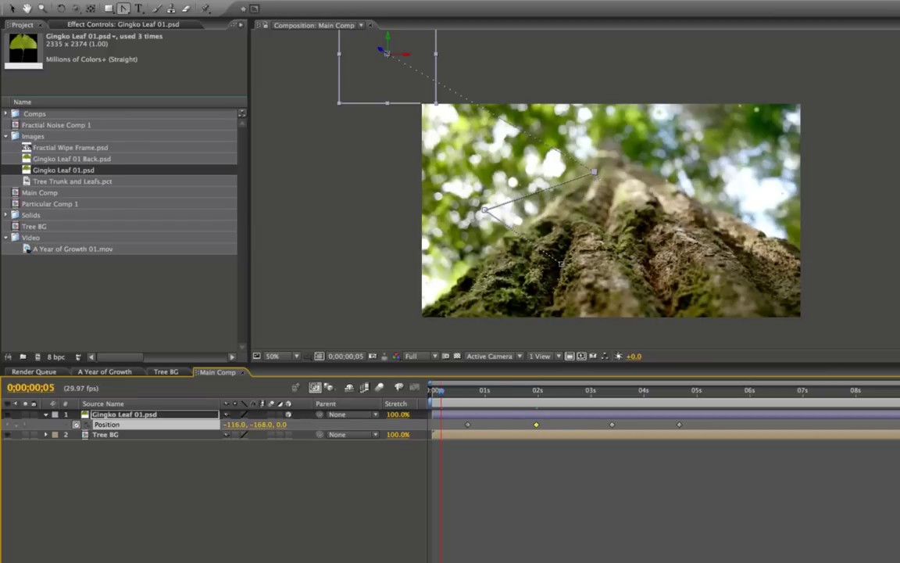
pyautogui.moveTo(594, 171); pyautogui.dragTo(601, 200)
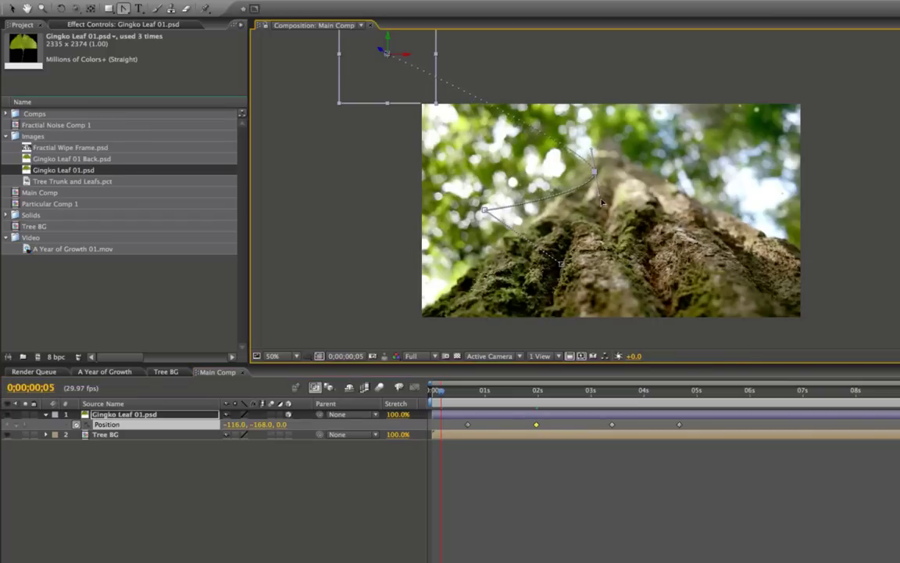
pyautogui.moveTo(485, 210); pyautogui.dragTo(509, 246)
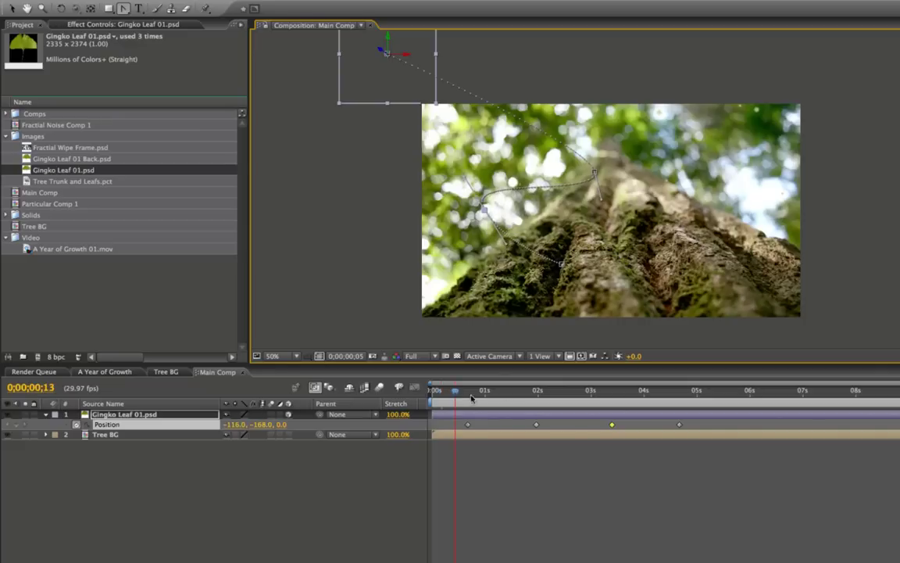
# Step: Solo the leaf layer, end the Main Comp work area at 0;00;05;02 and preview the leaf's motion along its path
pyautogui.click(558, 390)
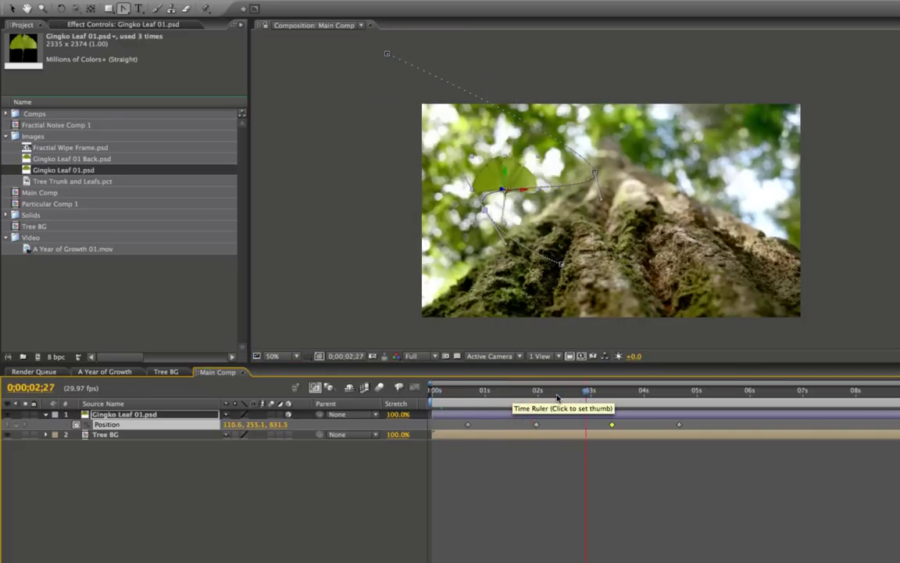
pyautogui.moveTo(463, 400); pyautogui.dragTo(699, 400)
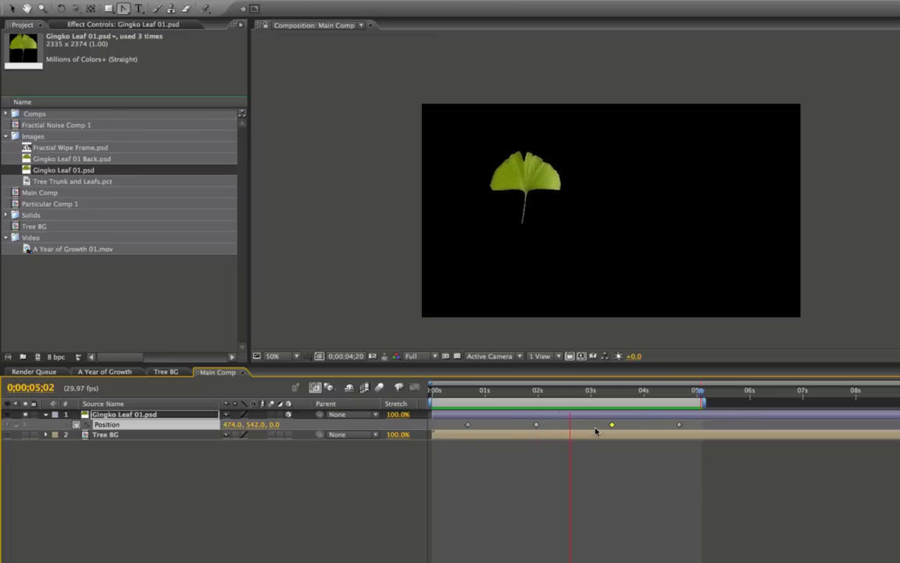
pyautogui.press('space')
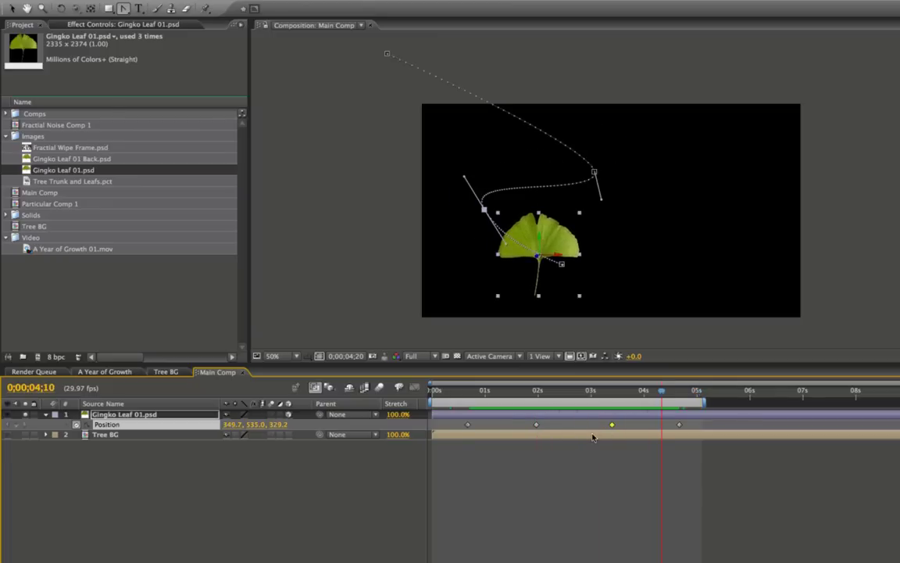
# Step: Inspect the speed graph of the leaf's Position keyframes in Main Comp and return to the keyframe view
pyautogui.click(176, 425)
pyautogui.click(414, 388)
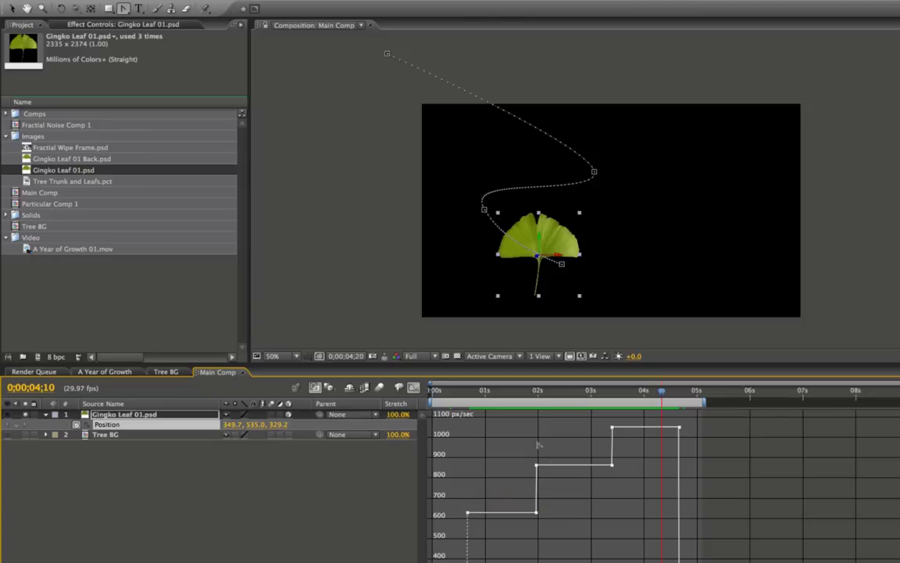
pyautogui.click(414, 388)
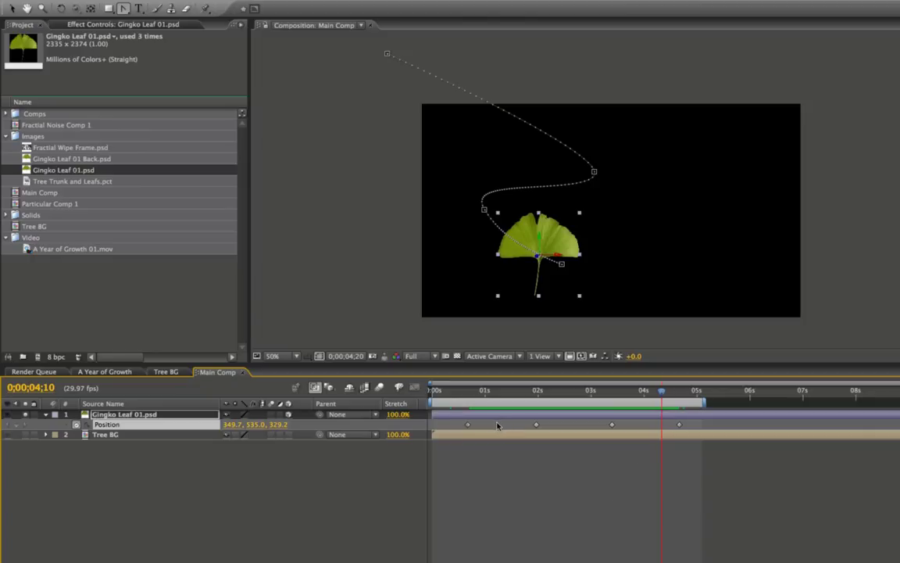
# Step: Apply Easy Ease to all four leaf Position keyframes and show the speed graph, fitted to the work area
pyautogui.click(178, 427)
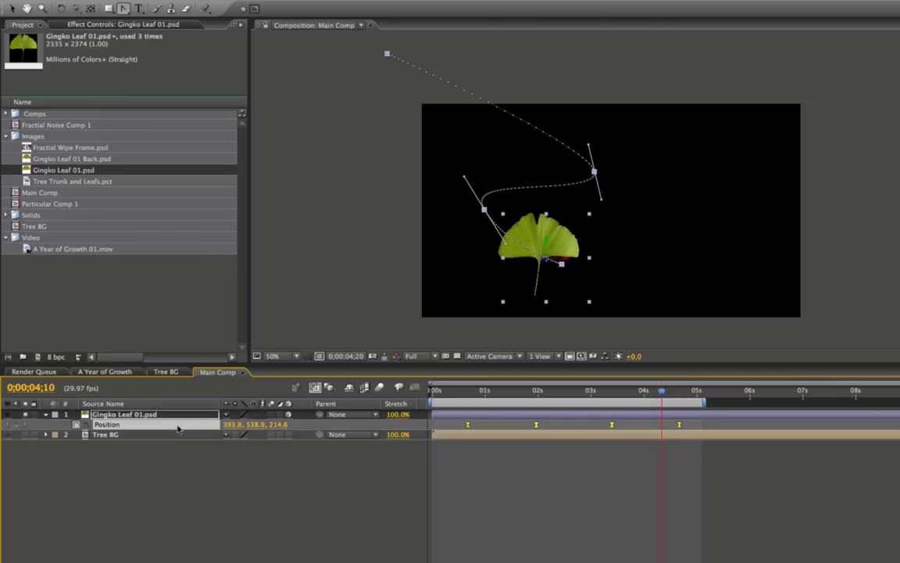
pyautogui.hotkey('ctrl', 'alt', 'h')
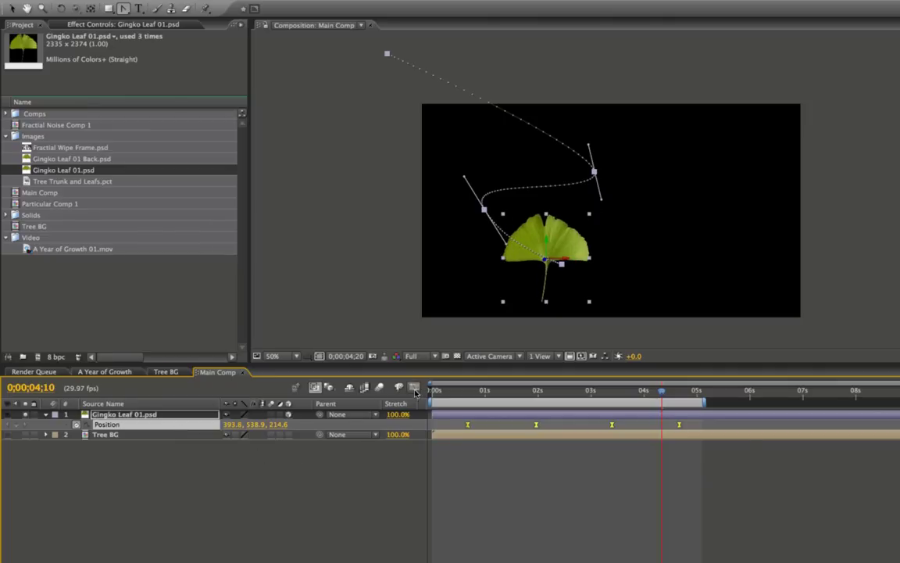
pyautogui.hotkey('shift', 'F3')
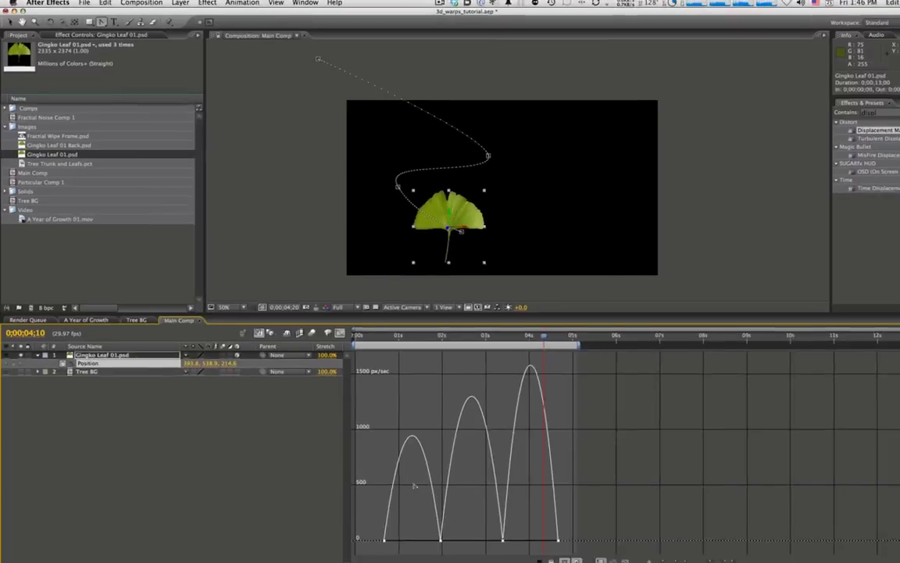
pyautogui.press('=')
pyautogui.press('-')
pyautogui.press('-')
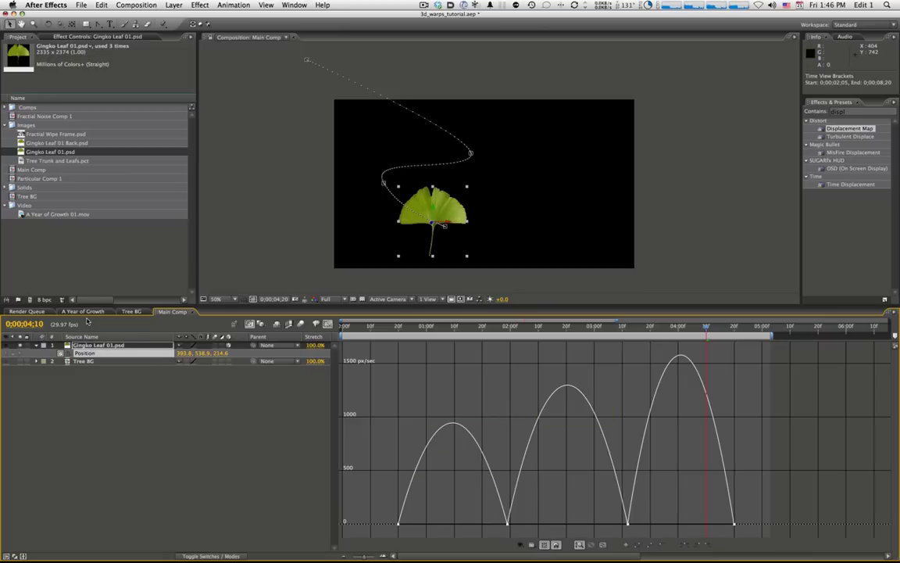
# Step: Check the Position speed graph of the reference leaf in A Year of Growth and return to Main Comp
pyautogui.click(83, 311)
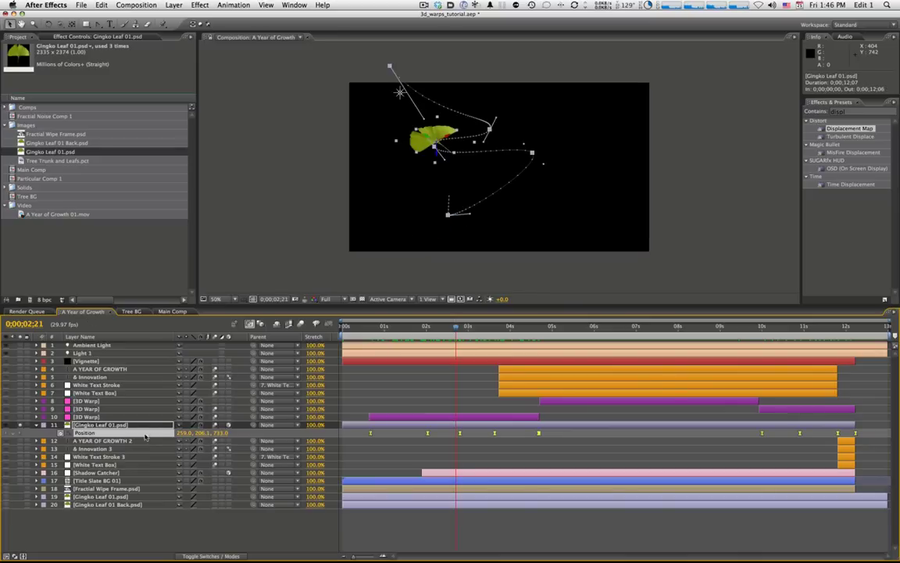
pyautogui.click(327, 324)
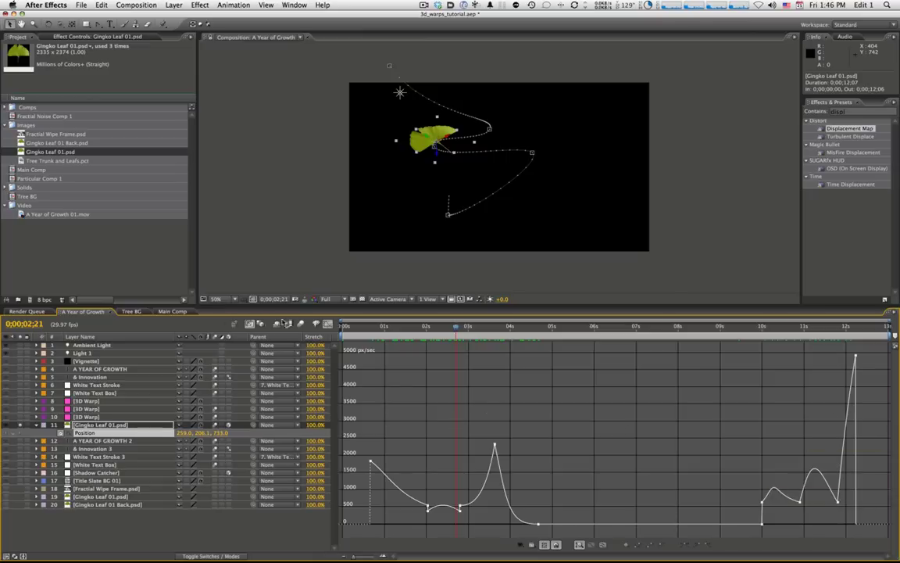
pyautogui.click(172, 311)
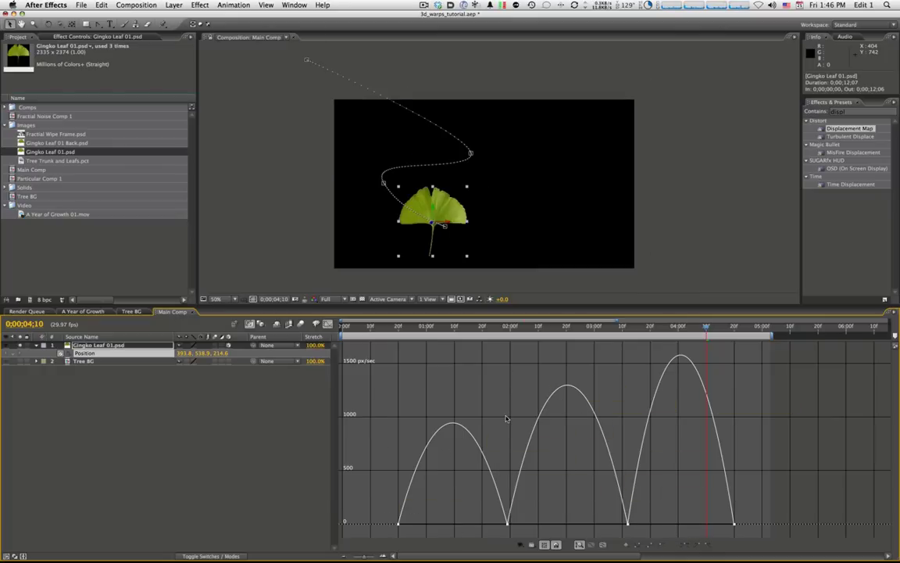
# Step: Examine the Main Comp leaf's enlarged speed graph, following the speed from the first Position keyframe through each curve between keyframes
pyautogui.press('`')
pyautogui.press('=')
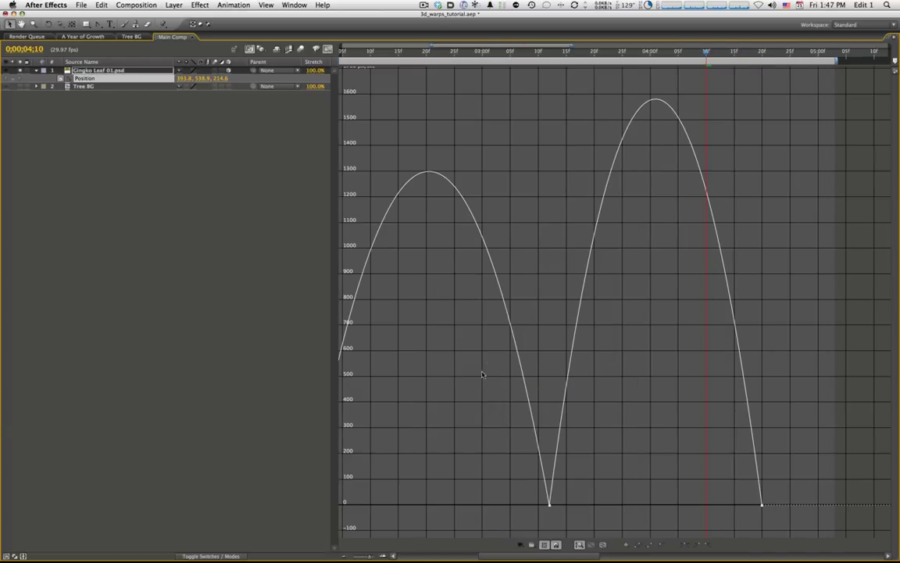
pyautogui.press('-')
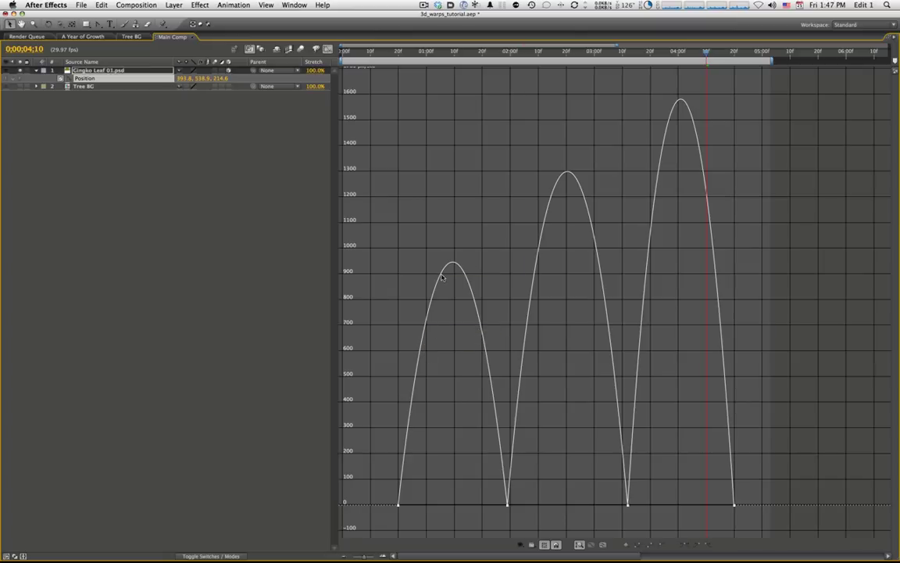
pyautogui.moveTo(398, 55); pyautogui.dragTo(415, 55)
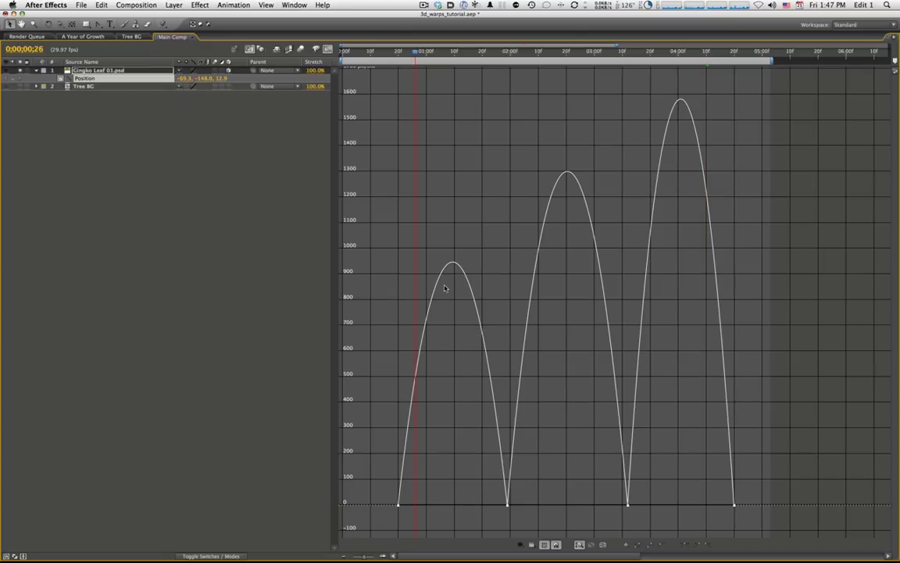
pyautogui.moveTo(427, 54); pyautogui.dragTo(480, 56)
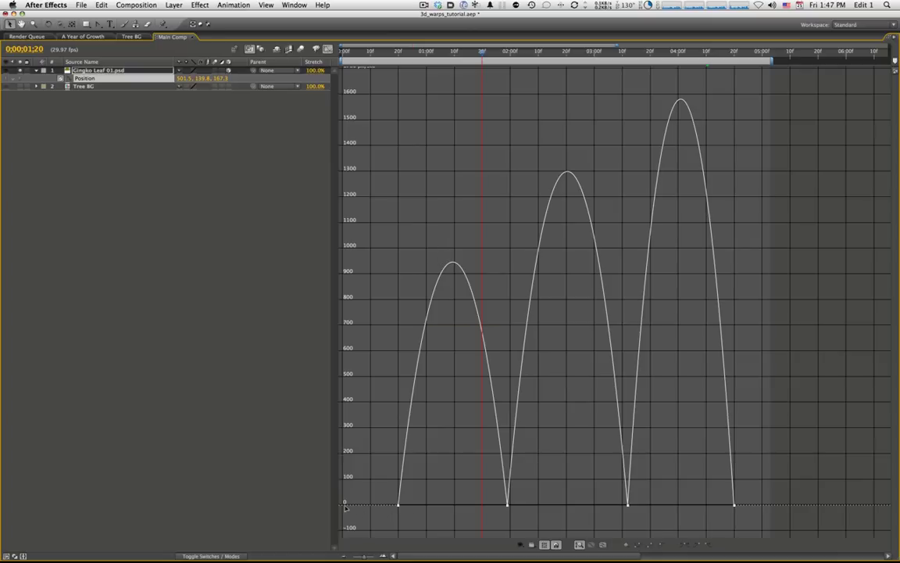
pyautogui.click(398, 506)
pyautogui.moveTo(456, 266)
pyautogui.moveTo(681, 101)
pyautogui.moveTo(422, 377)
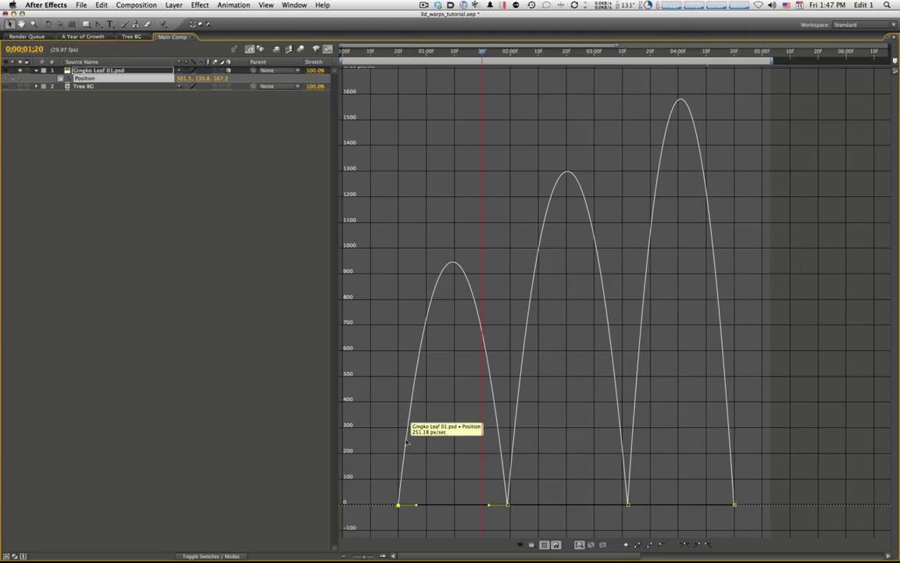
# Step: Preview the eased leaf animation in Main Comp with the normal panel layout restored
pyautogui.press('`')
pyautogui.press('KP_0')
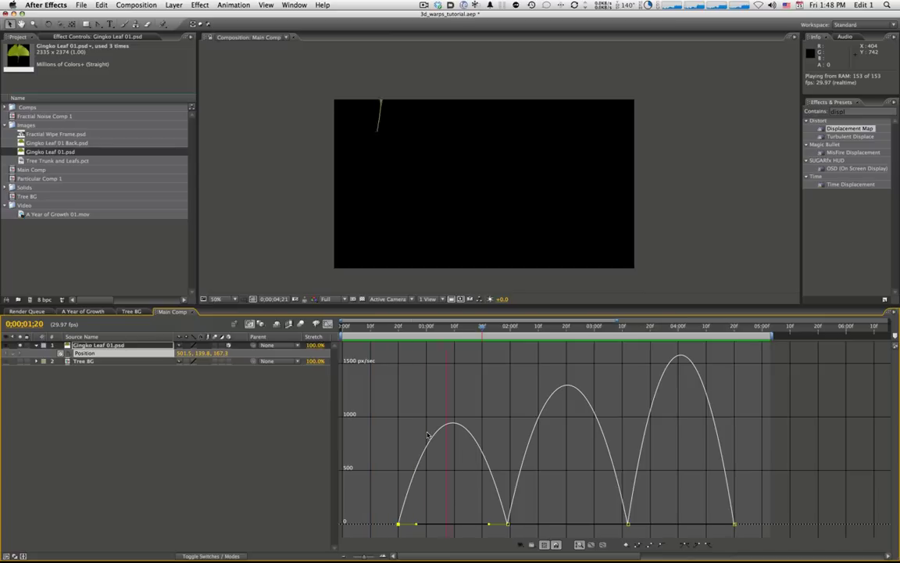
pyautogui.press('space')
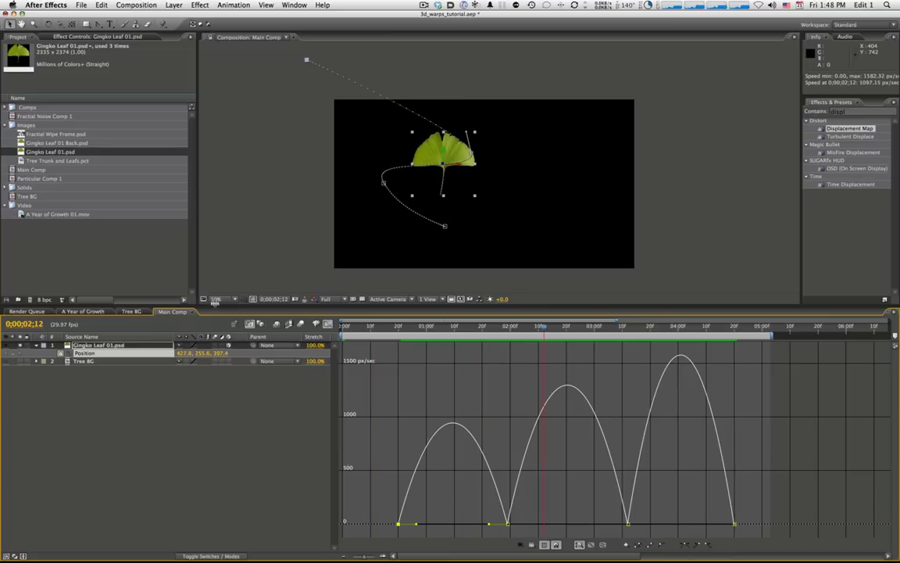
# Step: Examine an enlarged view of the reference leaf's speed graph in A Year of Growth, from its first keyframe to the landing
pyautogui.click(79, 312)
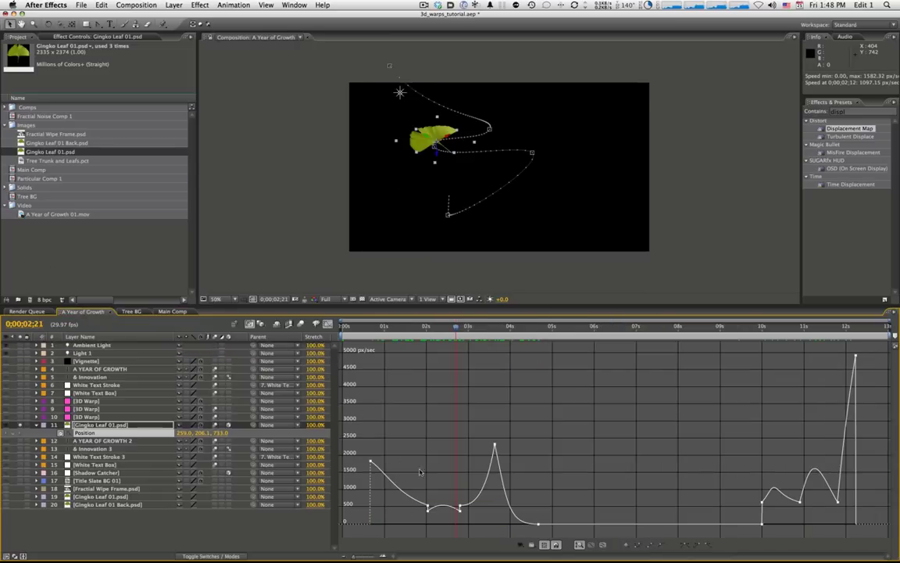
pyautogui.press('`')
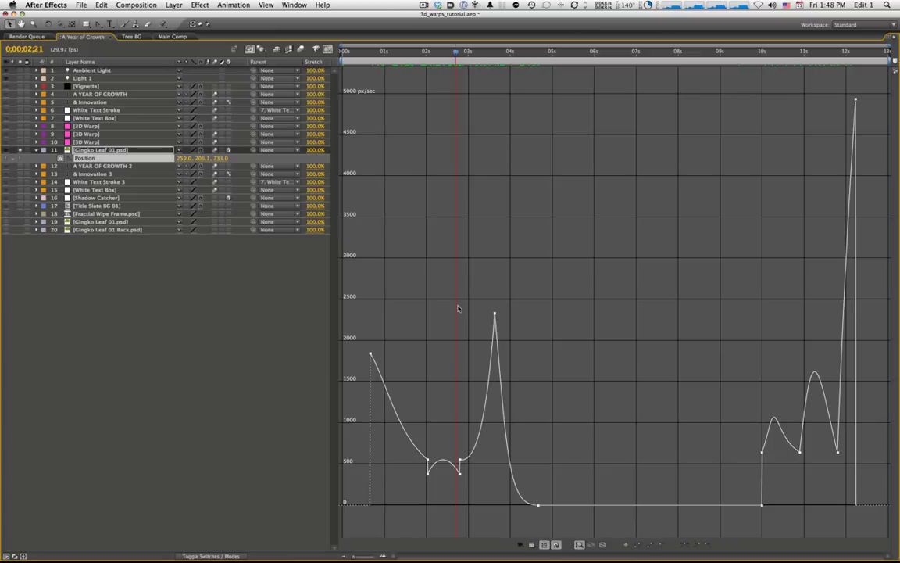
pyautogui.press('=')
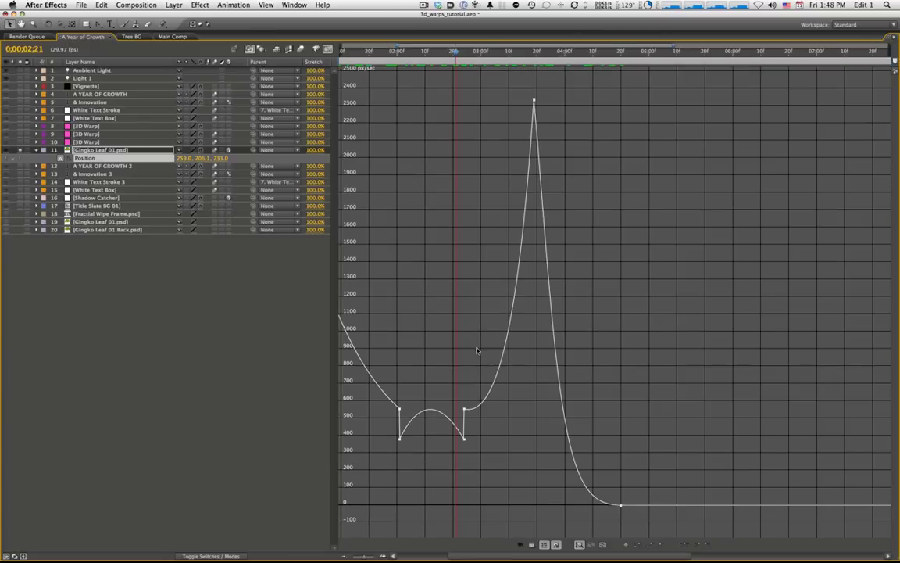
pyautogui.press('space')
pyautogui.moveTo(477, 350); pyautogui.dragTo(588, 343)
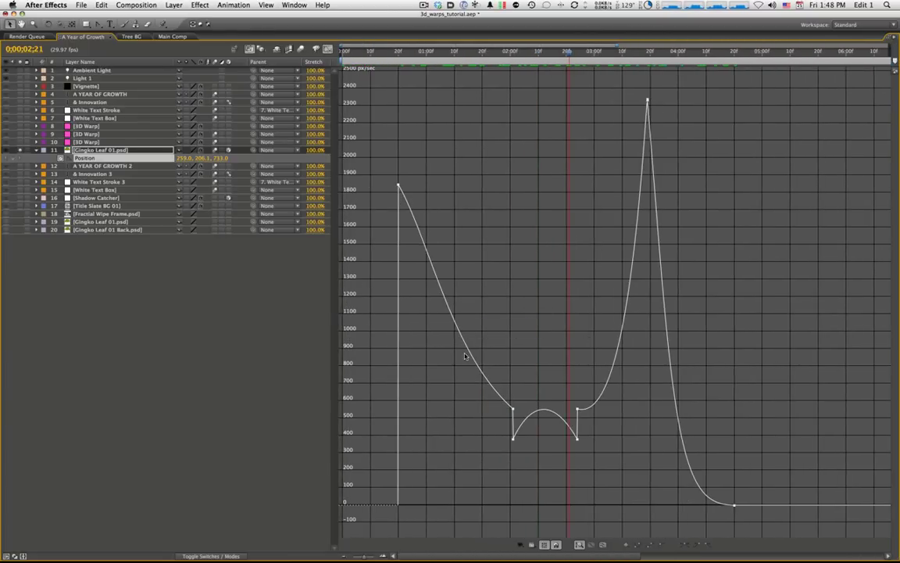
pyautogui.press('`')
# Step: End the A Year of Growth work area at 0;00;04;24 and preview the reference leaf's fall
pyautogui.click(741, 333)
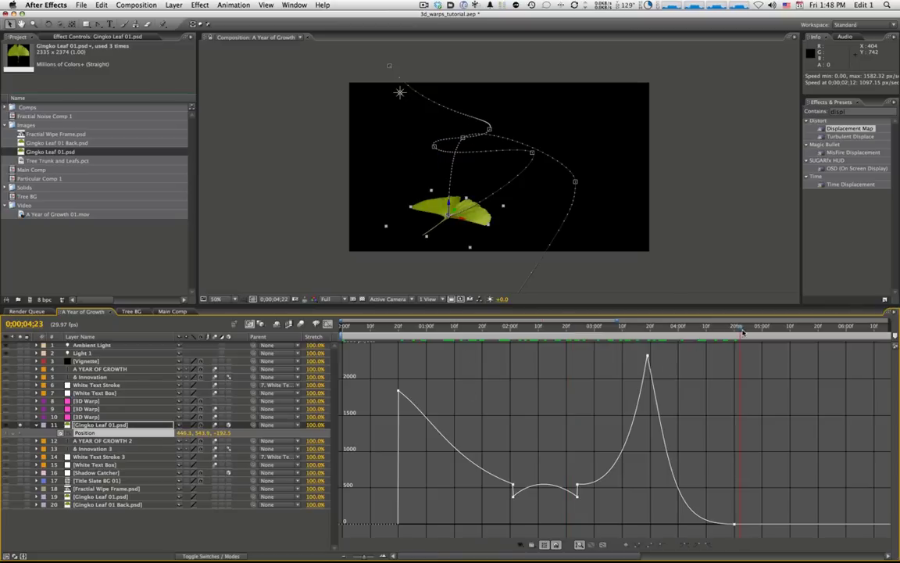
pyautogui.press('n')
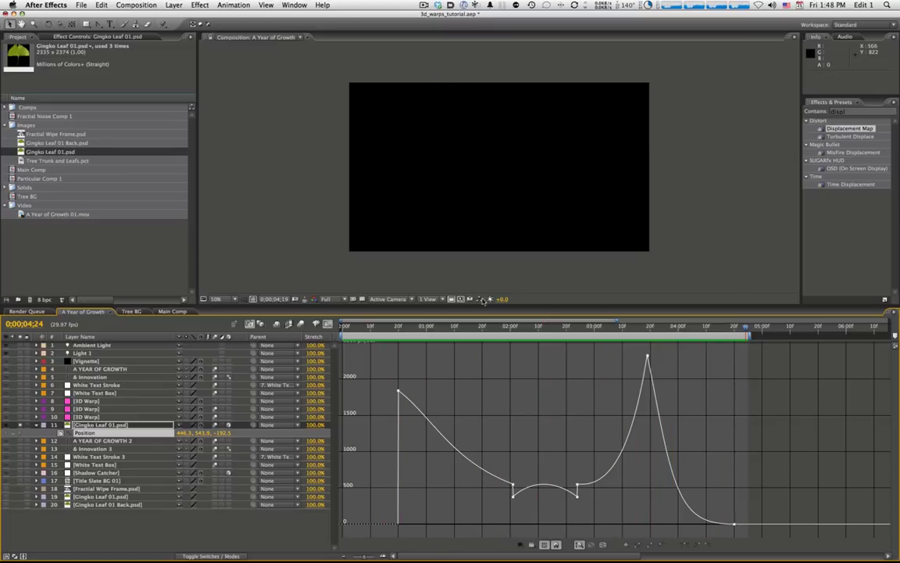
pyautogui.click(401, 326)
pyautogui.press('space')
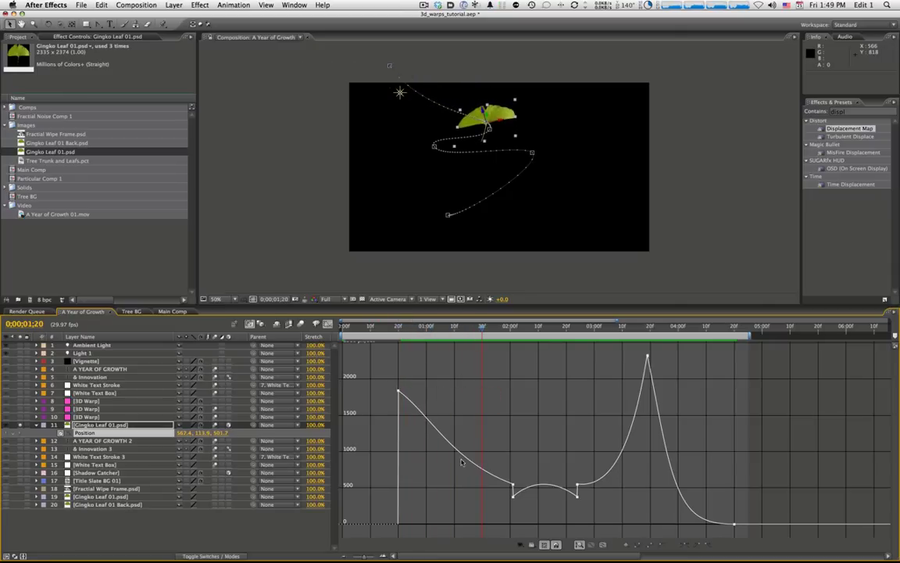
# Step: Scrub the reference leaf through its first turn and inspect the Position keyframe just after 0;00;02;00 in the speed graph
pyautogui.moveTo(405, 332); pyautogui.dragTo(558, 341)
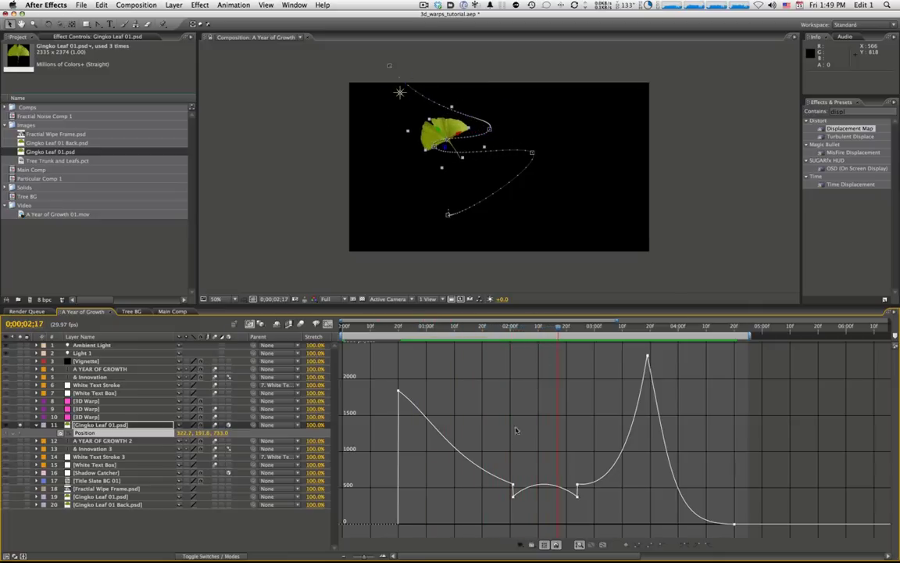
pyautogui.doubleClick(514, 499)
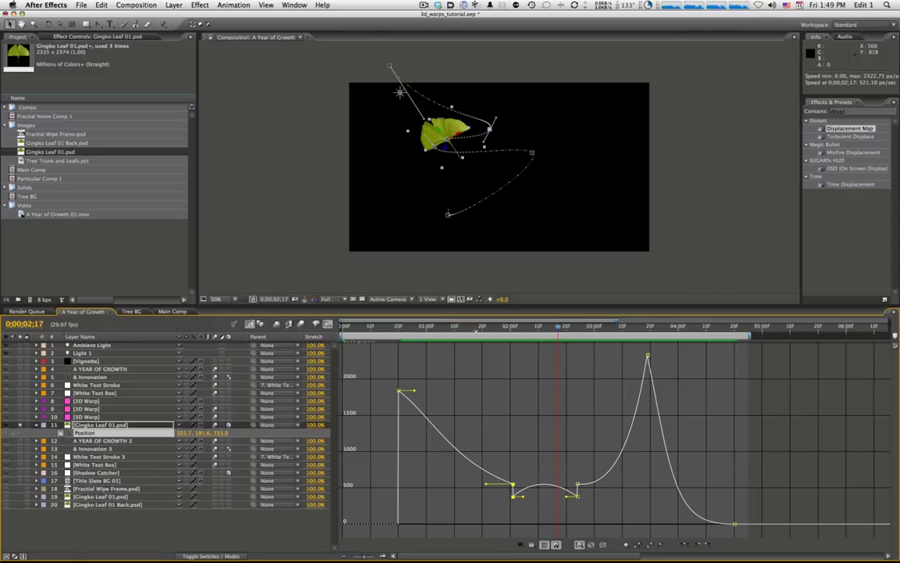
pyautogui.press('pageup')
pyautogui.press('pageup')
pyautogui.press('pageup')
pyautogui.press('pageup')
pyautogui.press('pageup')
pyautogui.press('pageup')
pyautogui.press('pageup')
pyautogui.press('pageup')
pyautogui.press('pageup')
pyautogui.press('pageup')
pyautogui.press('pageup')
pyautogui.press('pageup')
pyautogui.press('pageup')
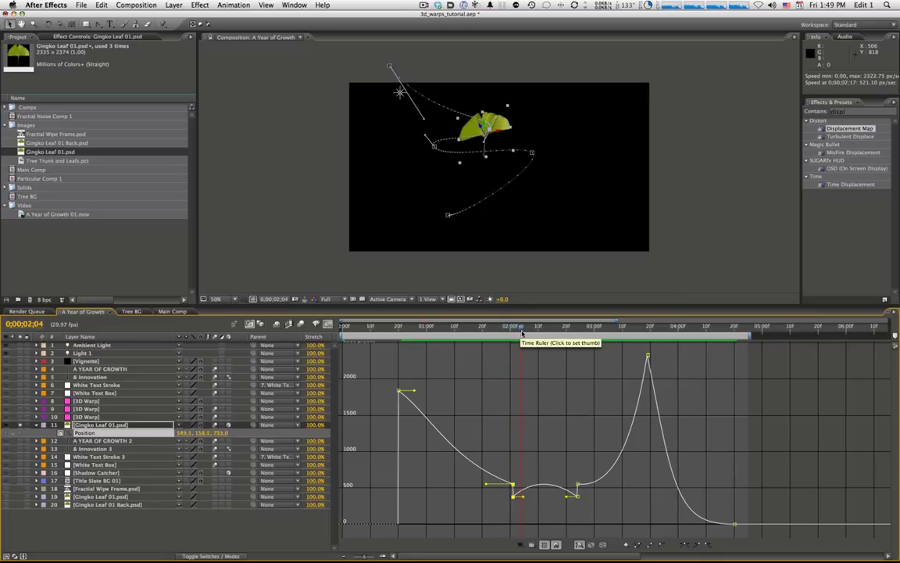
# Step: Scrub the reference leaf between about 0;00;02;04 and 0;00;04;12, comparing its path with the final speed peak and slowdown
pyautogui.moveTo(522, 334); pyautogui.dragTo(633, 334)
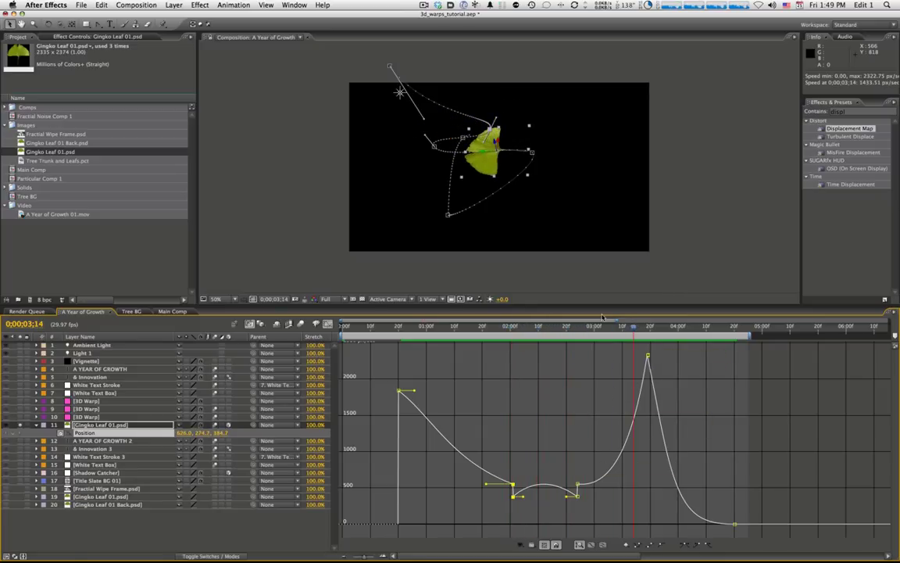
pyautogui.moveTo(581, 330); pyautogui.dragTo(652, 332)
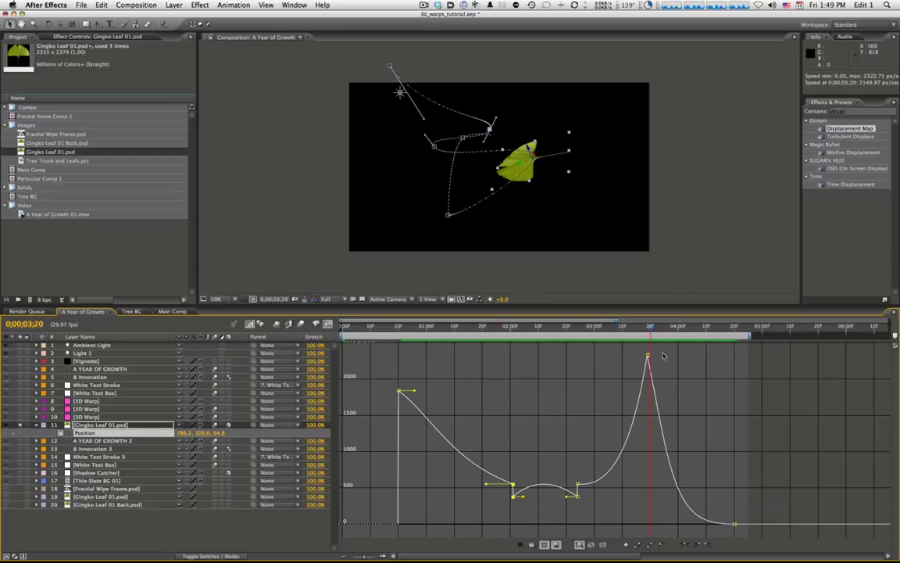
pyautogui.moveTo(652, 332); pyautogui.dragTo(719, 331)
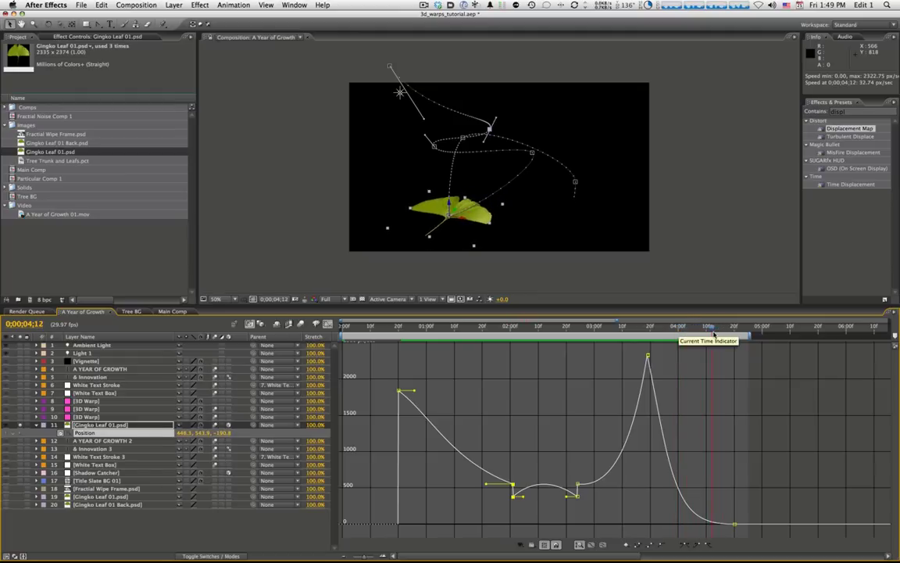
pyautogui.moveTo(713, 334); pyautogui.dragTo(576, 322)
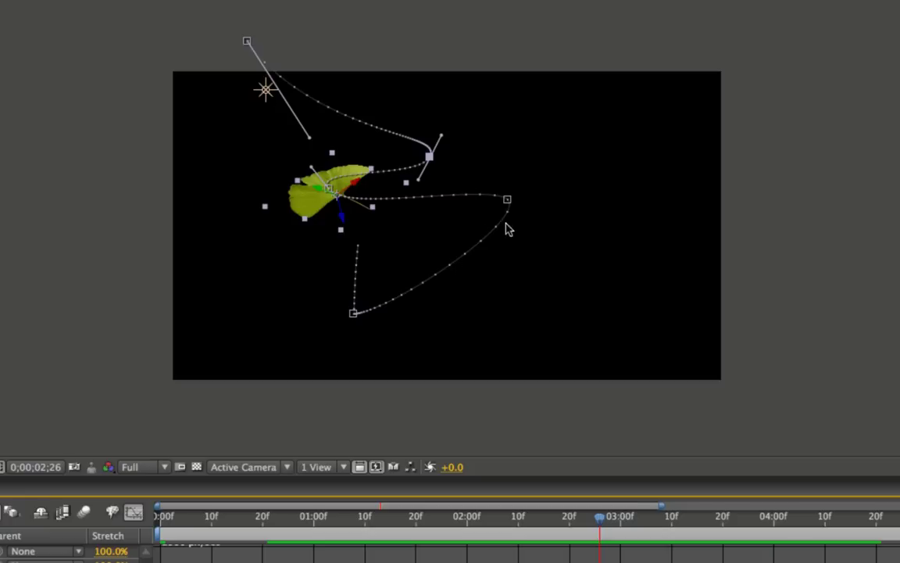
pyautogui.moveTo(649, 525); pyautogui.dragTo(734, 527)
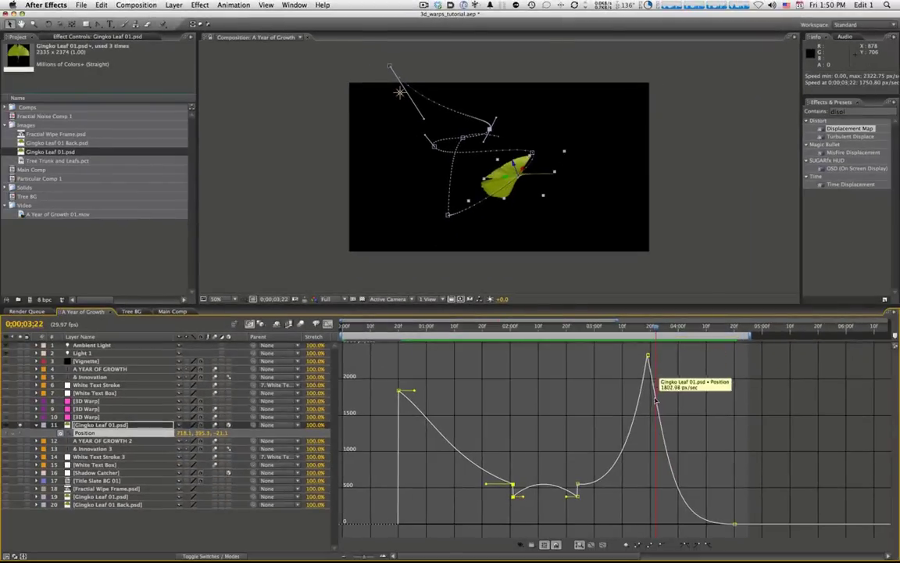
pyautogui.moveTo(646, 329); pyautogui.dragTo(638, 332)
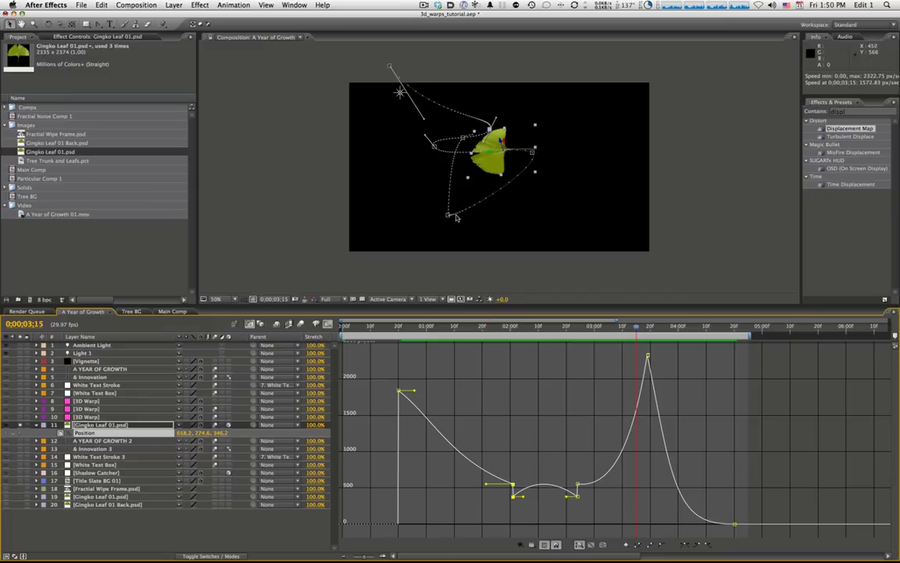
# Step: Scrub the reference leaf from its 0;00;04;21 landing and through its exit between 0;00;10;00 and 0;00;12;02, comparing the path with the speed graph
pyautogui.moveTo(653, 332); pyautogui.dragTo(737, 334)
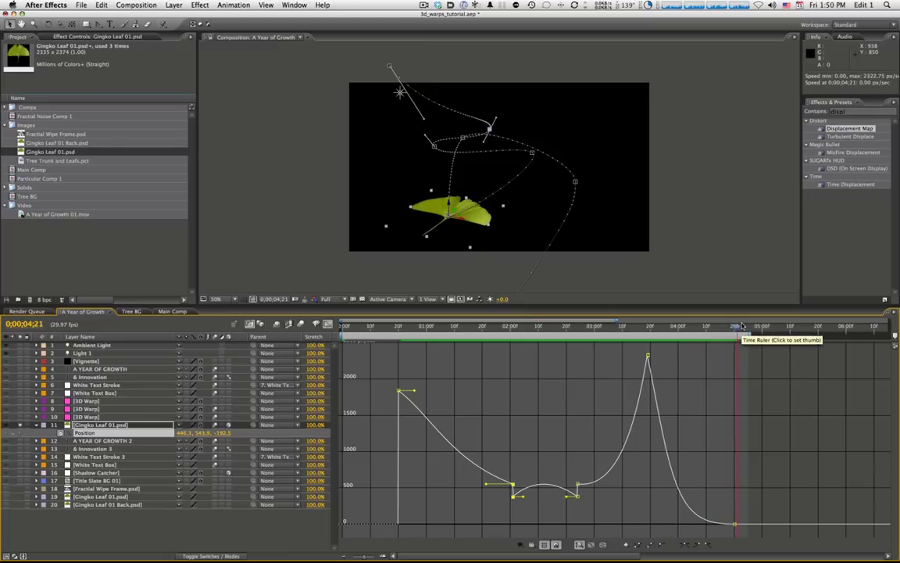
pyautogui.moveTo(816, 418); pyautogui.dragTo(503, 432)
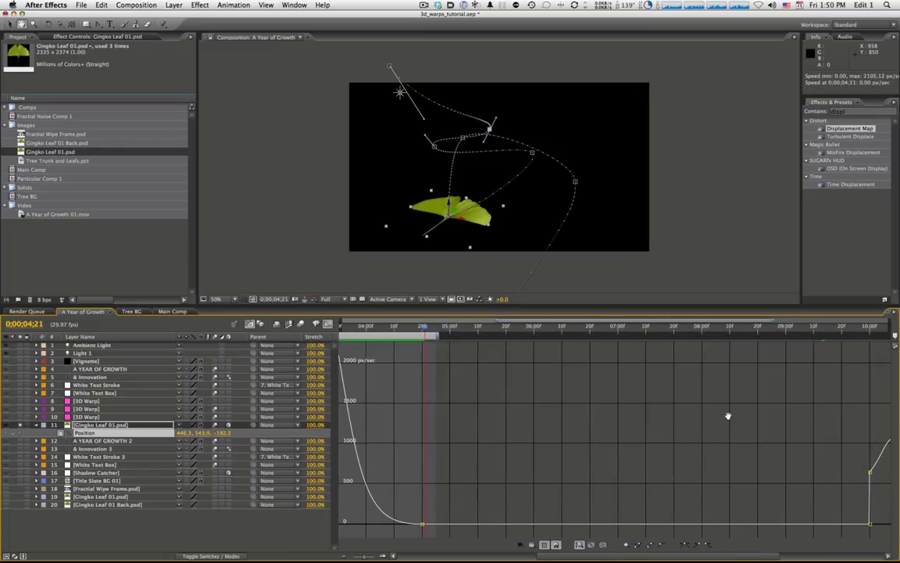
pyautogui.moveTo(729, 416); pyautogui.dragTo(398, 421)
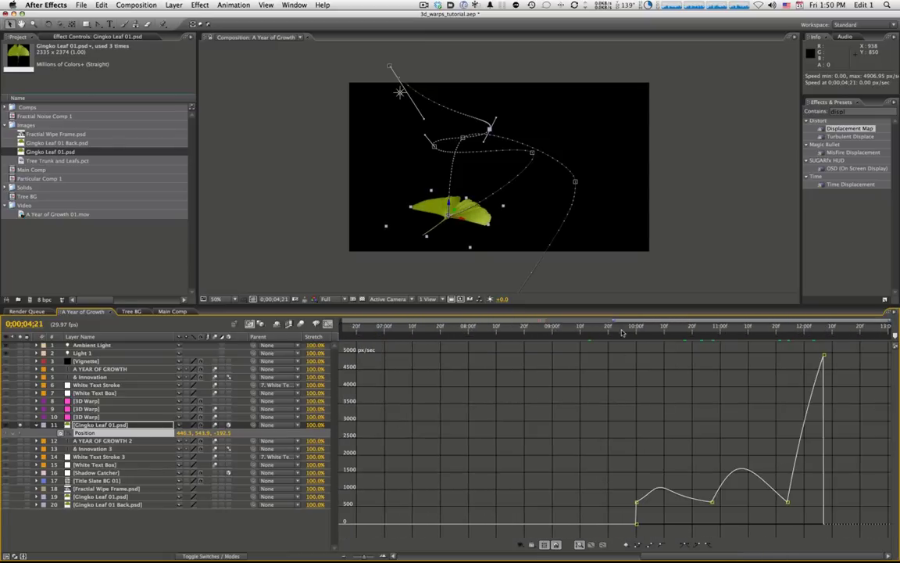
pyautogui.moveTo(636, 331)
pyautogui.mouseDown()
pyautogui.moveTo(657, 332)
pyautogui.moveTo(641, 334)
pyautogui.mouseUp()
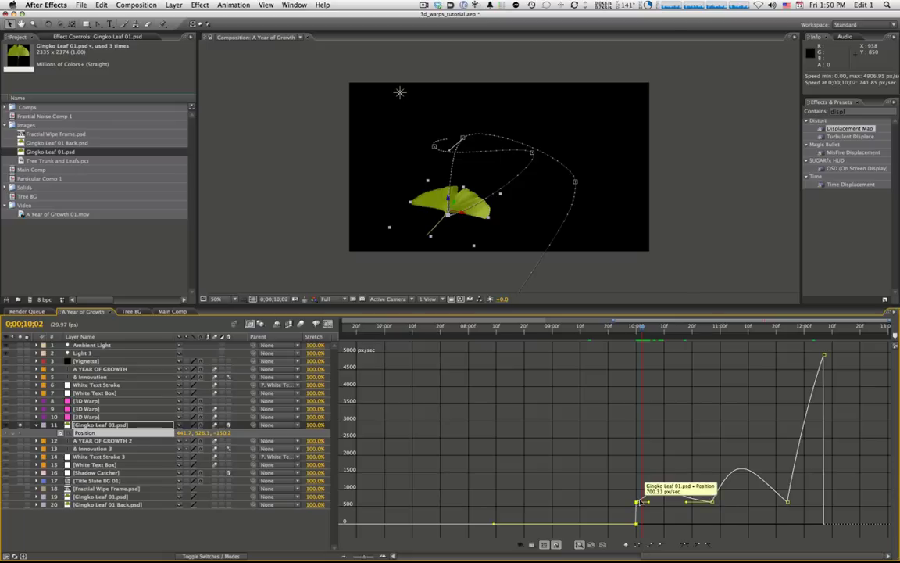
pyautogui.moveTo(637, 331); pyautogui.dragTo(713, 328)
pyautogui.press('space')
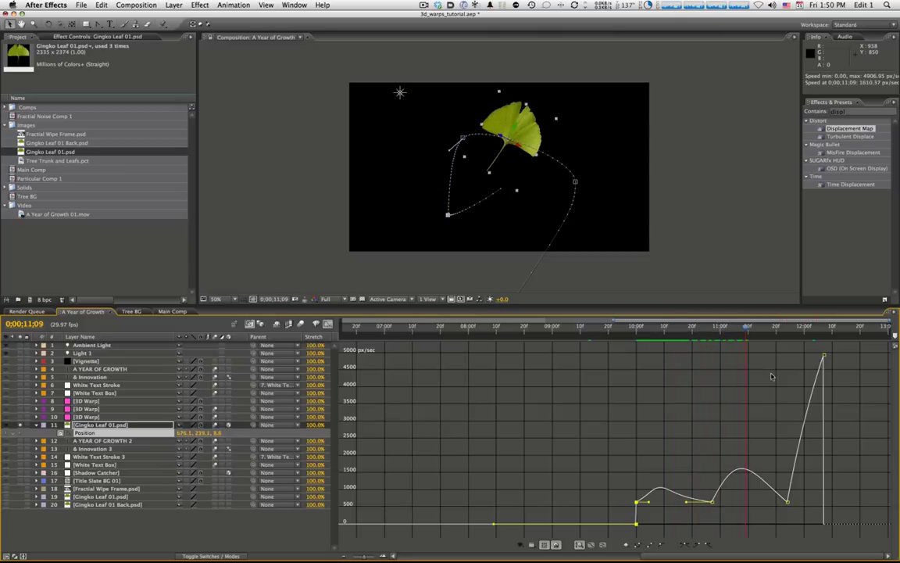
pyautogui.moveTo(752, 335); pyautogui.dragTo(807, 333)
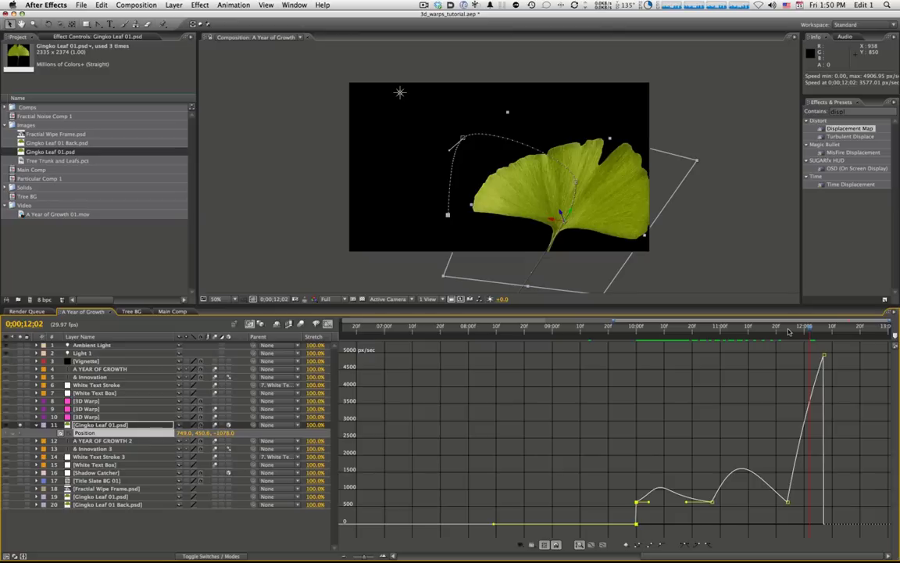
# Step: In Main Comp, reshape the leaf's Position speed graph, with an initial speed of about 1357 px/sec, slower turns and a sharp peak before landing
pyautogui.click(171, 312)
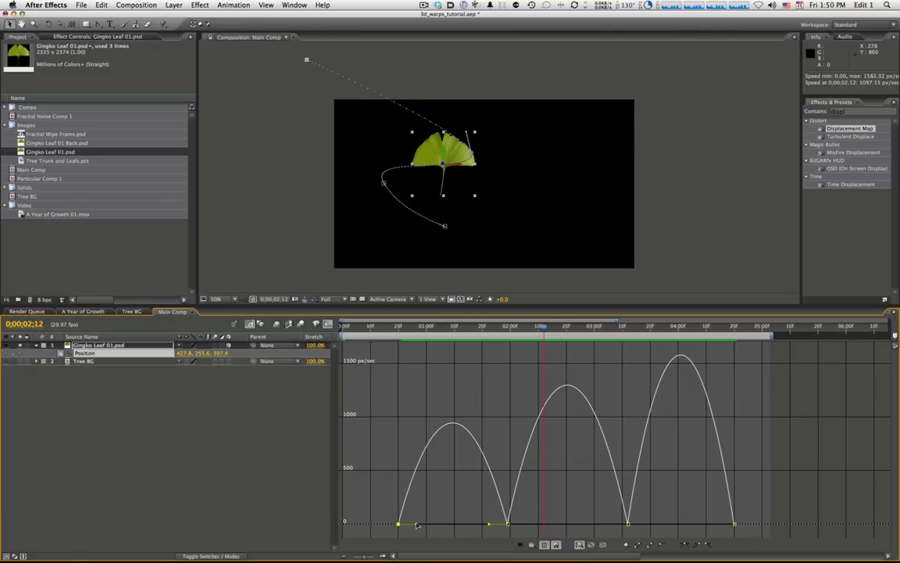
pyautogui.moveTo(417, 525); pyautogui.dragTo(427, 381)
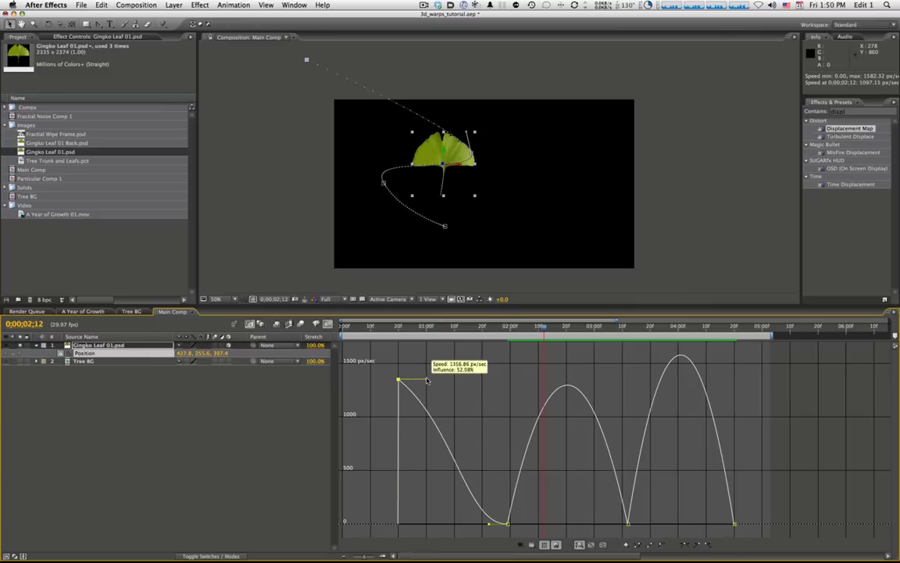
pyautogui.moveTo(489, 522); pyautogui.dragTo(488, 461)
pyautogui.moveTo(529, 525); pyautogui.dragTo(516, 482)
pyautogui.moveTo(607, 526); pyautogui.dragTo(666, 473)
pyautogui.moveTo(708, 525); pyautogui.dragTo(701, 524)
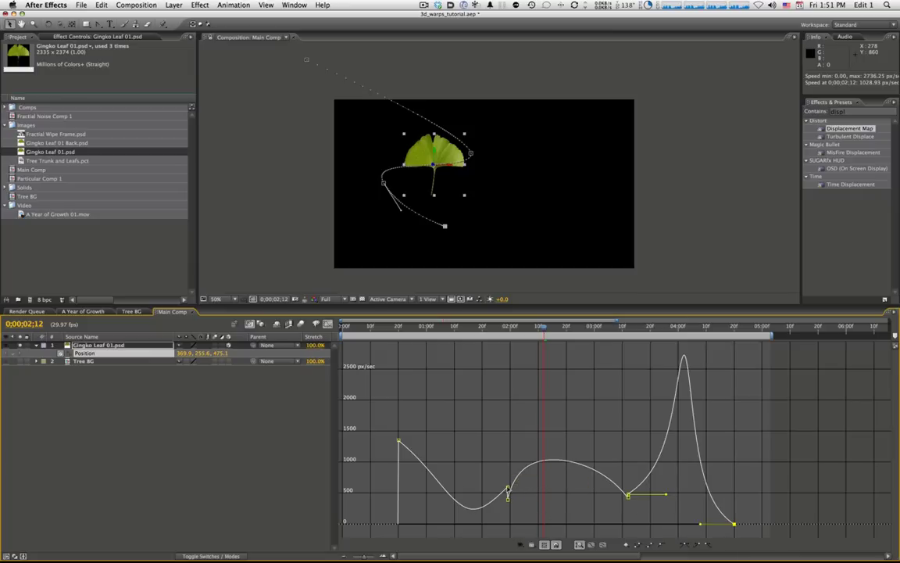
# Step: Adjust the speed handles on both sides of the leaf's second Position keyframe in Main Comp and scrub through the fall
pyautogui.click(508, 493)
pyautogui.moveTo(494, 488); pyautogui.dragTo(527, 497)
pyautogui.moveTo(393, 326); pyautogui.dragTo(612, 327)
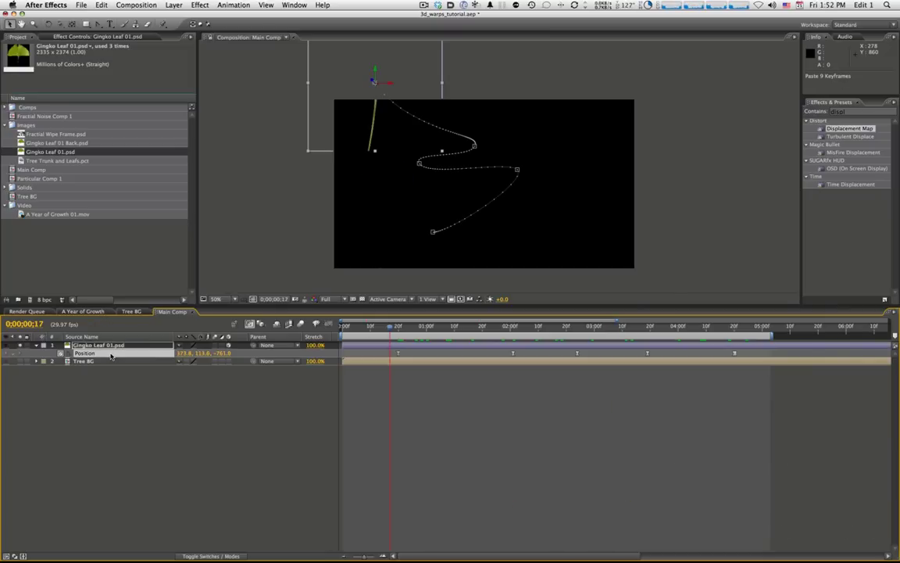
# Step: Reveal the leaf's Orientation and rotation properties alongside Position, go to 0;00;00;20 and activate the Rotation tool
pyautogui.hotkey('shift', 'r')
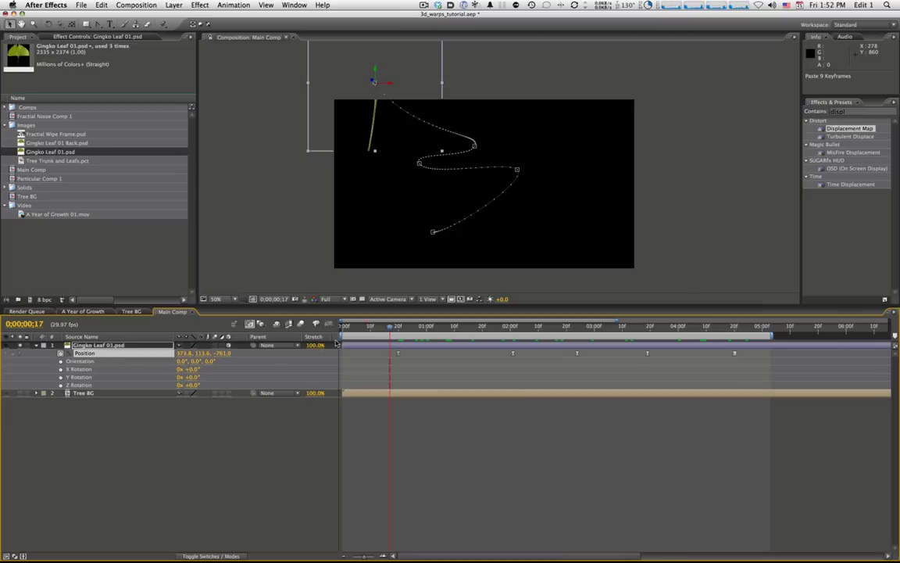
pyautogui.moveTo(390, 332)
pyautogui.mouseDown()
pyautogui.moveTo(484, 331)
pyautogui.moveTo(398, 331)
pyautogui.mouseUp()
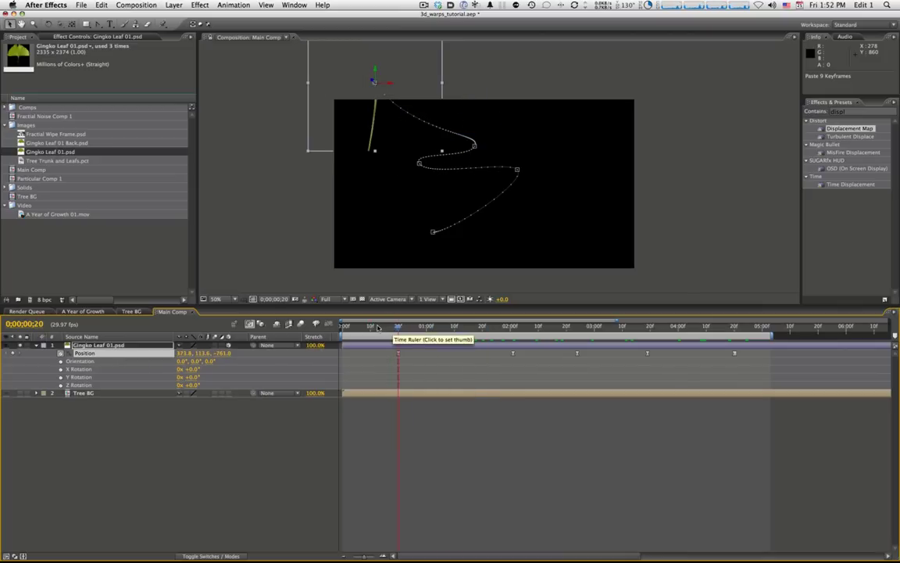
pyautogui.press('w')
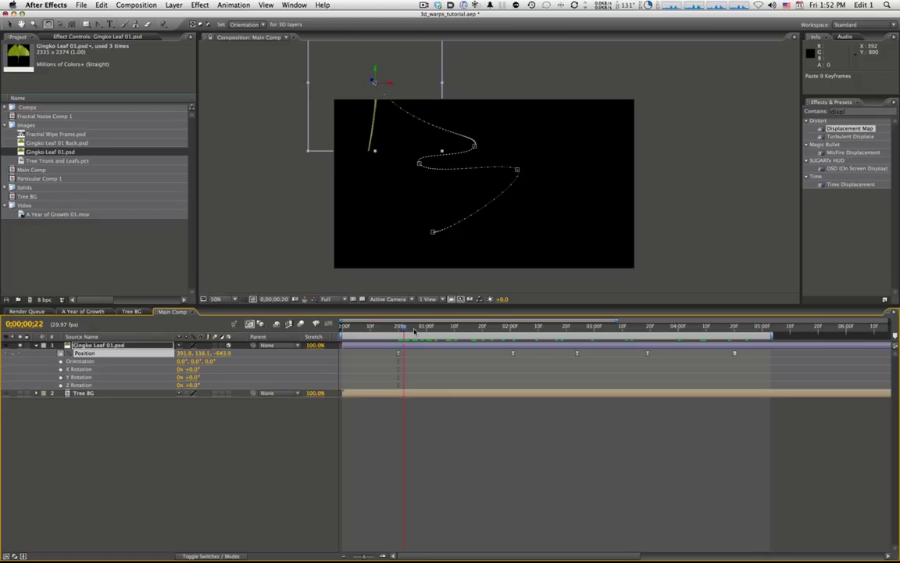
# Step: Try rotating the leaf in Orientation mode at 0;00;02;19 and undo the rotation
pyautogui.click(464, 327)
pyautogui.moveTo(482, 332); pyautogui.dragTo(564, 333)
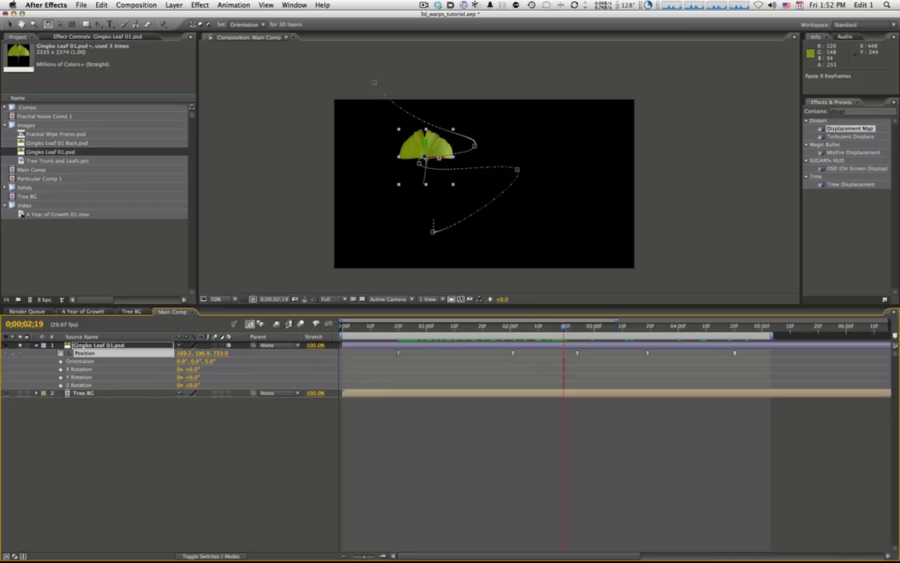
pyautogui.moveTo(439, 156); pyautogui.dragTo(441, 141)
pyautogui.press('super+z')
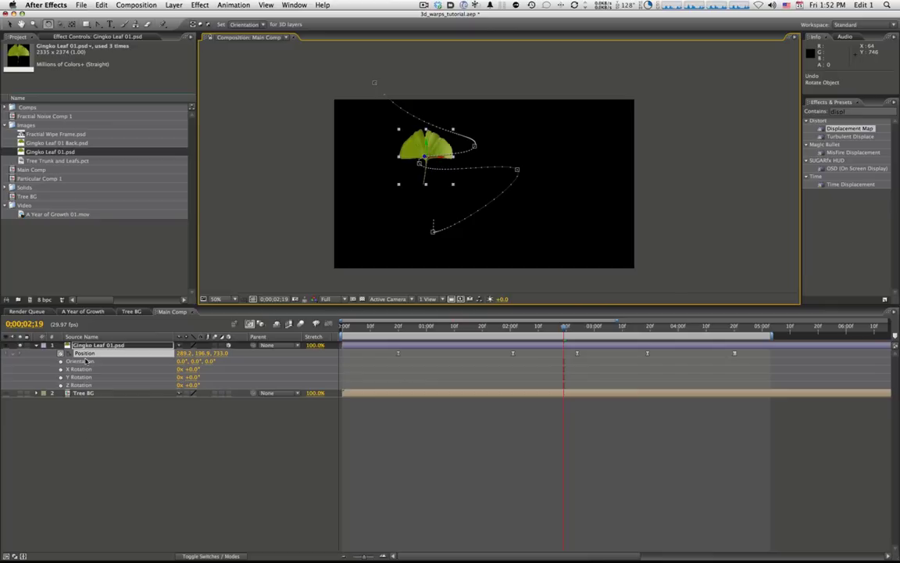
# Step: Start X, Y and Z Rotation keyframes for the leaf at 0;00;00;20 and set the Rotation tool to affect Rotation
pyautogui.press('KP_0')
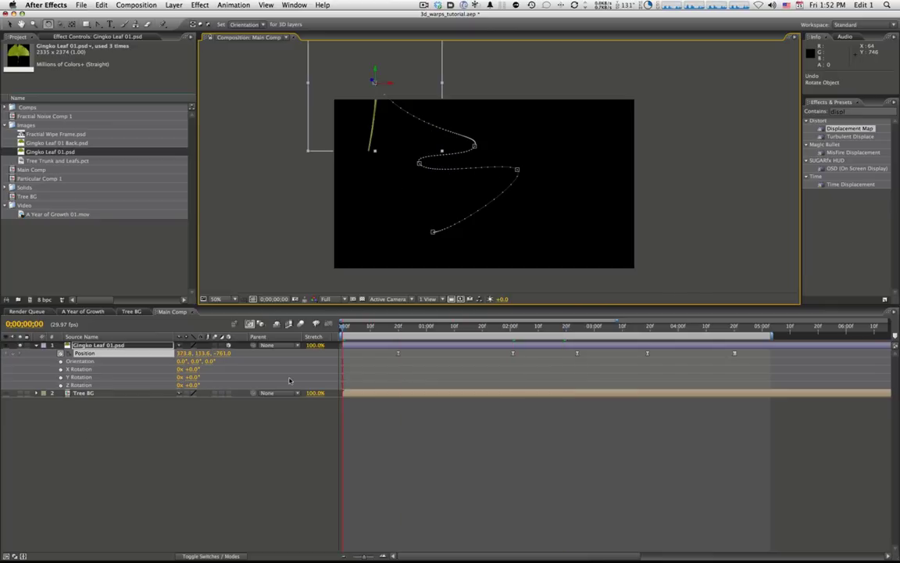
pyautogui.click(60, 370)
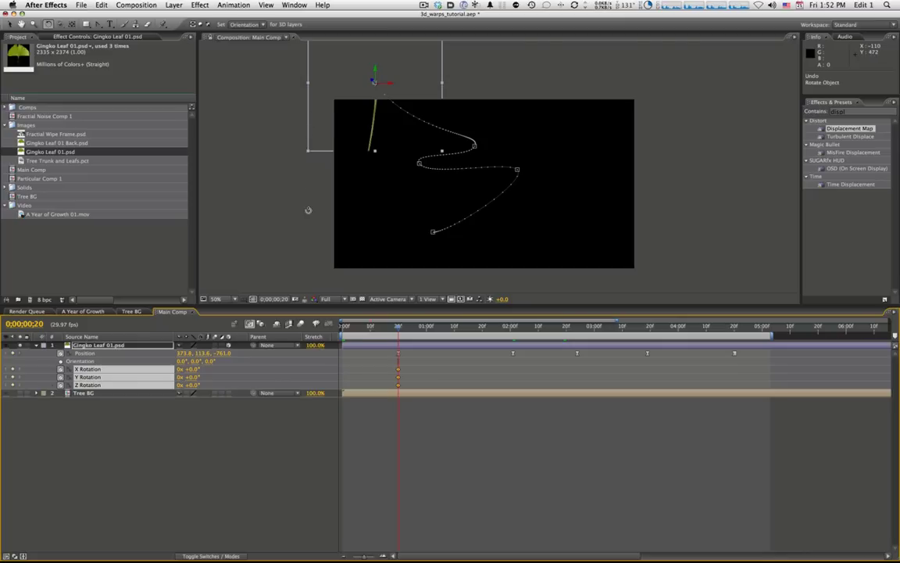
pyautogui.click(255, 25)
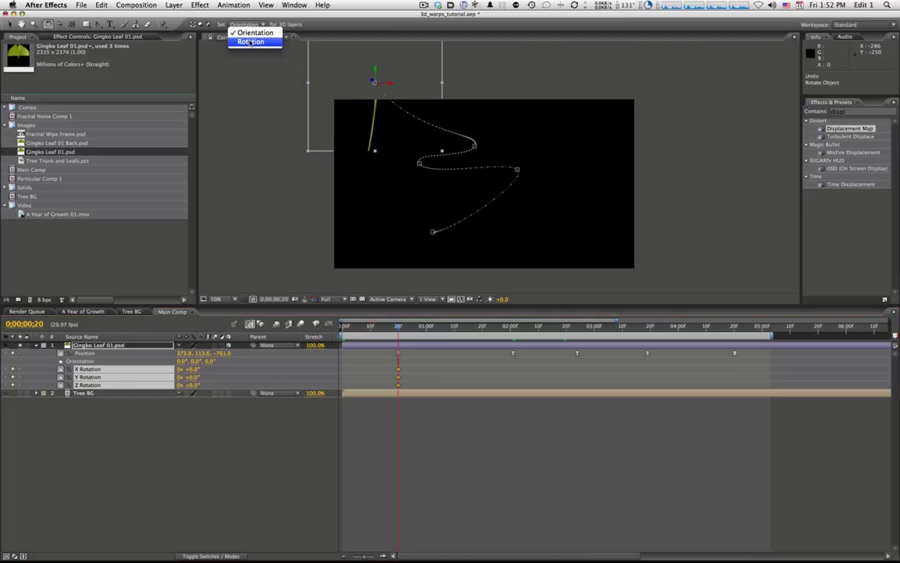
pyautogui.click(252, 41)
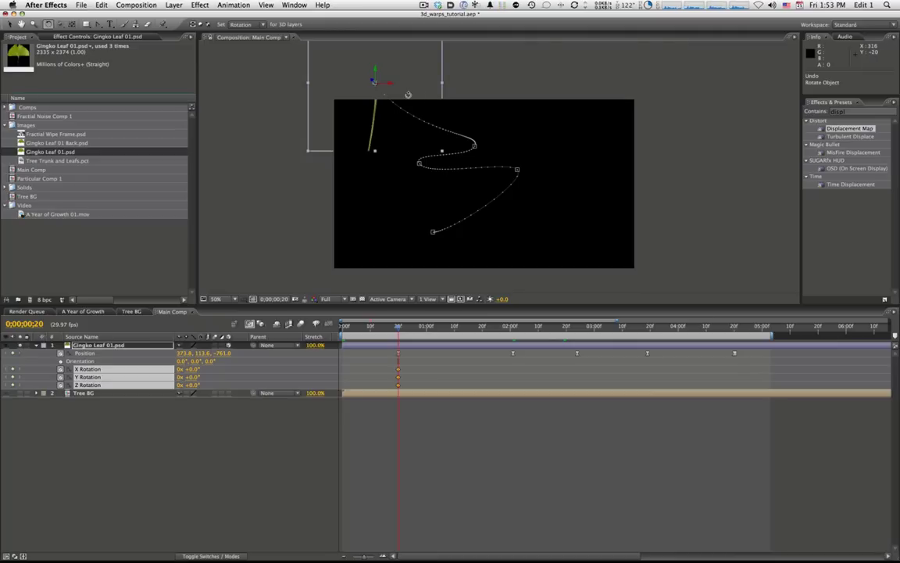
# Step: Tilt the leaf to -90° X Rotation at 0;00;00;20, and to about -25.4°, 18.2°, 8.4° at 0;00;01;24
pyautogui.moveTo(386, 84); pyautogui.dragTo(381, 63)
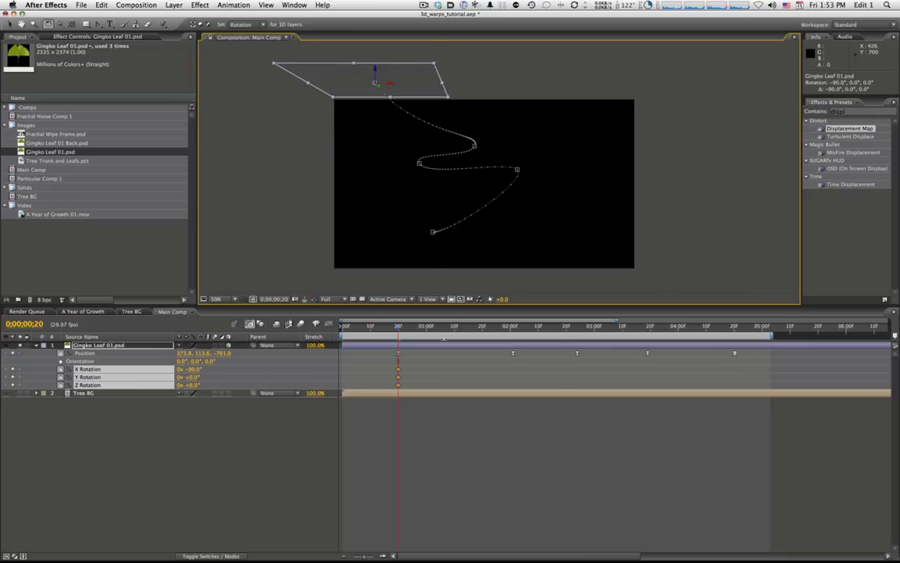
pyautogui.moveTo(406, 329); pyautogui.dragTo(493, 334)
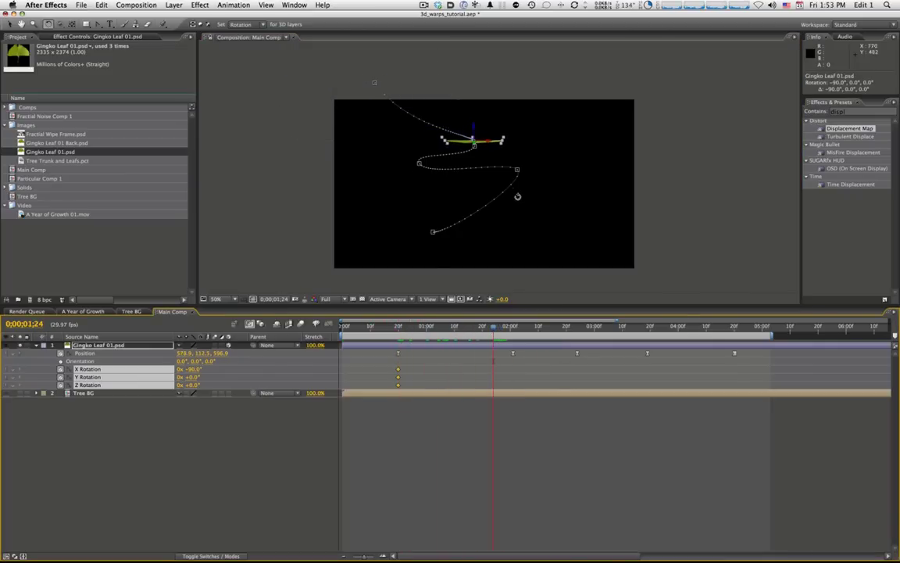
pyautogui.moveTo(479, 139)
pyautogui.mouseDown()
pyautogui.moveTo(481, 149)
pyautogui.moveTo(471, 134)
pyautogui.mouseUp()
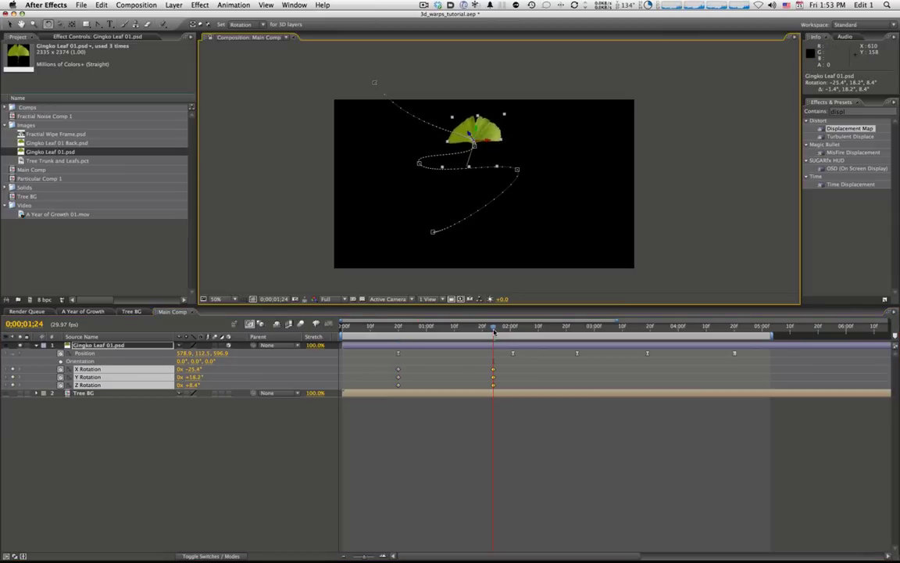
# Step: Keyframe new leaf tilts at 0;00;02;19 and near 0;00;03;15, and about -58.5°, 3.1°, 13.7° shortly before landing
pyautogui.moveTo(494, 332); pyautogui.dragTo(566, 327)
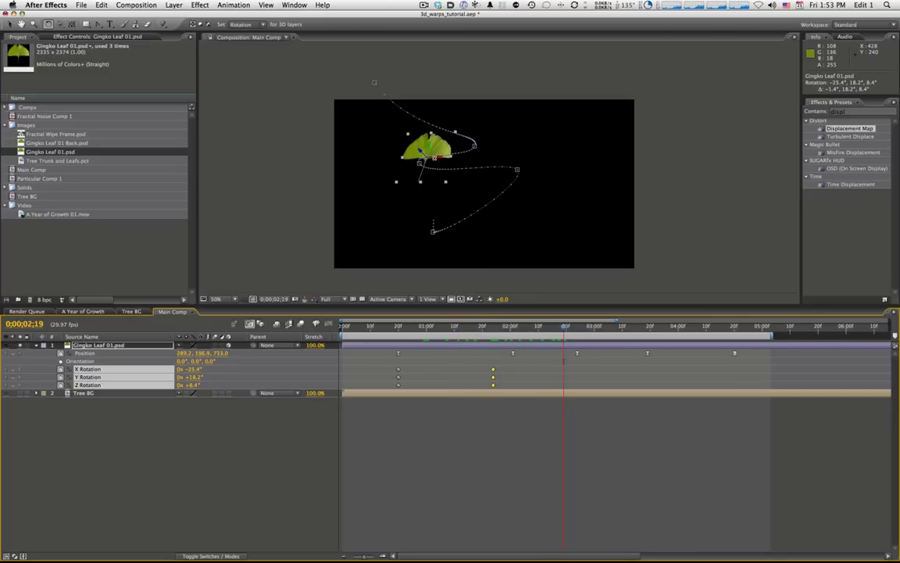
pyautogui.moveTo(437, 168); pyautogui.dragTo(396, 133)
pyautogui.moveTo(493, 328); pyautogui.dragTo(637, 336)
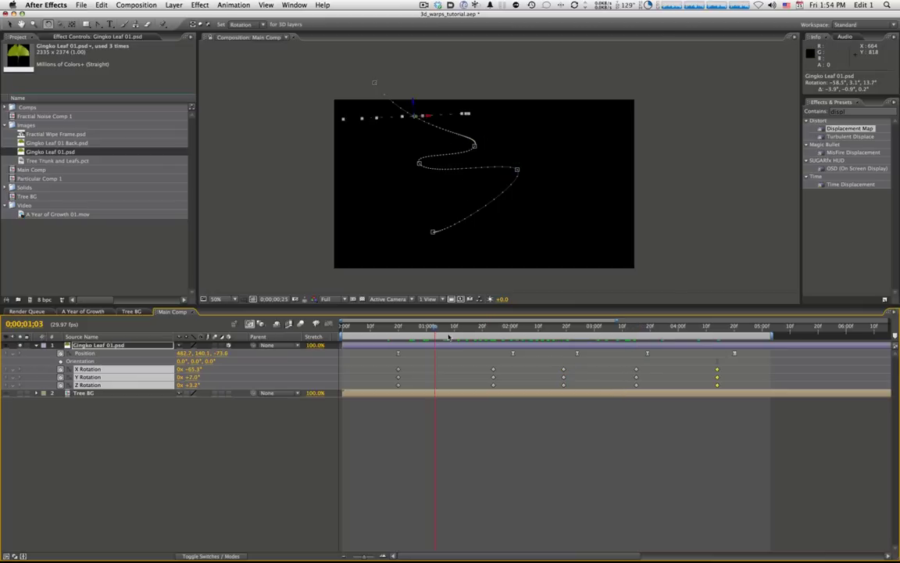
# Step: Scrub the leaf's tumbling through to its landing and check the first turn around 0;00;01;25 frame by frame
pyautogui.moveTo(432, 336); pyautogui.dragTo(728, 342)
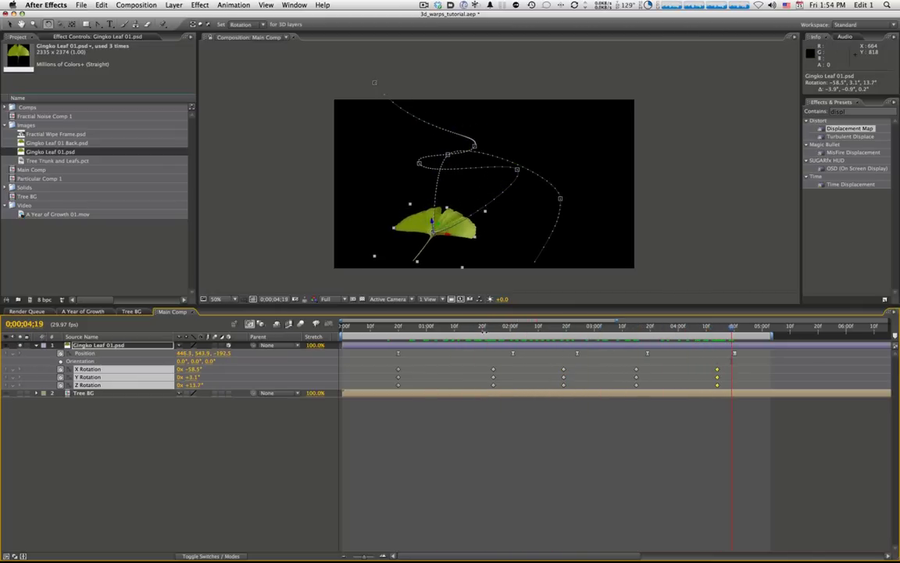
pyautogui.click(484, 329)
pyautogui.click(497, 330)
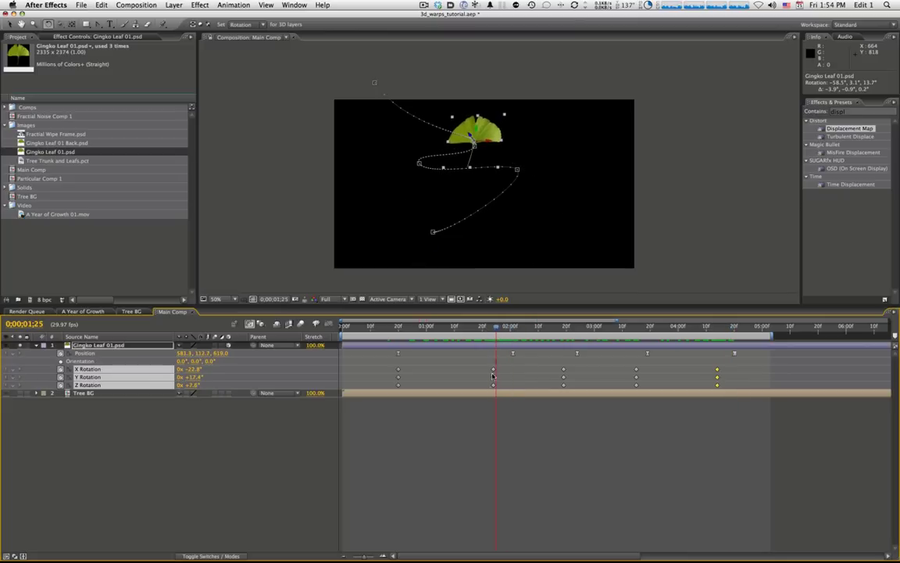
pyautogui.press('pageup')
pyautogui.press('pageup')
pyautogui.press('pageup')
pyautogui.press('pageup')
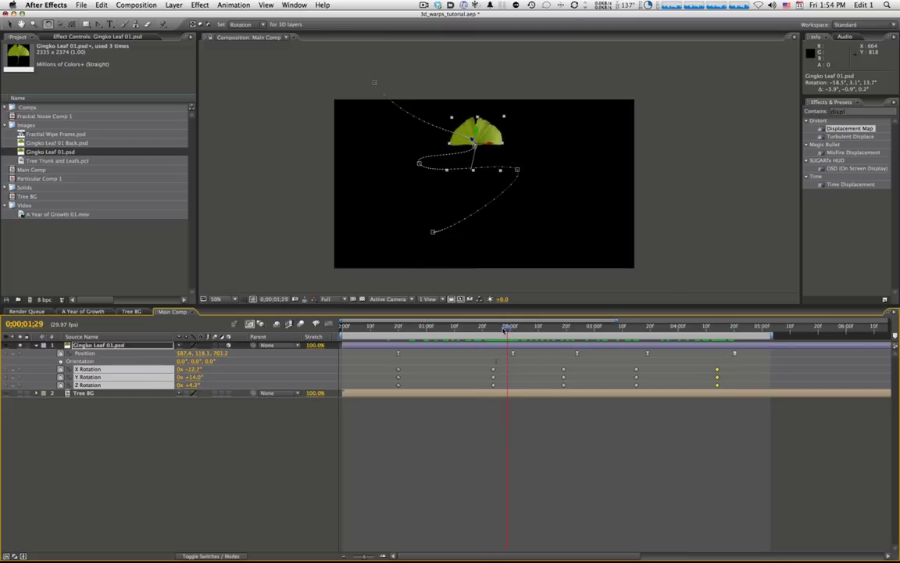
# Step: Apply Easy Ease to all of the leaf's X, Y and Z Rotation keyframes
pyautogui.click(88, 369)
pyautogui.keyDown('shift'); pyautogui.click(97, 388); pyautogui.keyUp('shift')
pyautogui.press('F9')
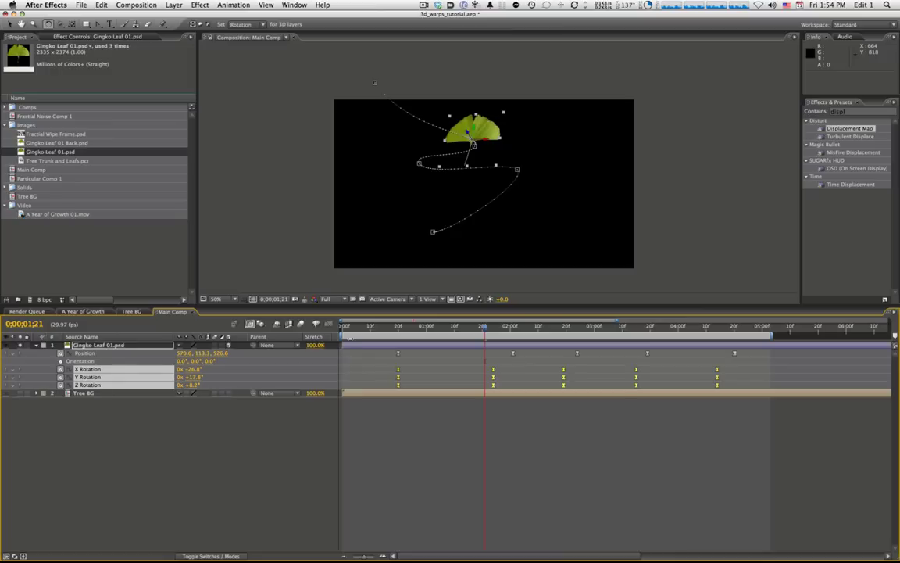
# Step: Step through the eased rotation around 0;00;02;00, comparing the leaf's tilt with the first turn of its path
pyautogui.moveTo(484, 327); pyautogui.dragTo(510, 332)
pyautogui.press('pagedown')
pyautogui.press('pagedown')
pyautogui.press('pagedown')
pyautogui.press('pagedown')
pyautogui.press('pagedown')
pyautogui.press('pagedown')
pyautogui.press('pagedown')
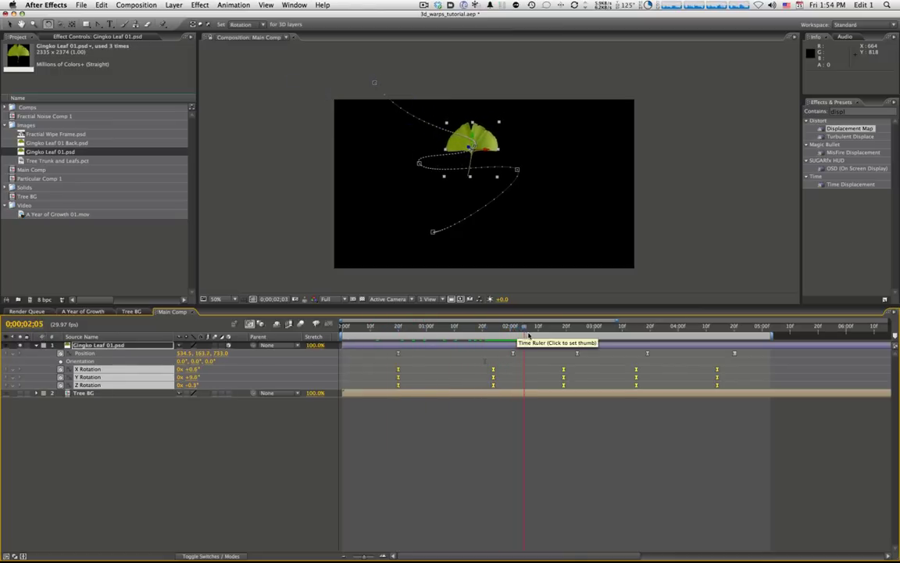
# Step: Move the second set of rotation keyframes to 0;00;02;01, aligned with the Position keyframe at the first turn, and scrub the change
pyautogui.press('pageup')
pyautogui.press('pageup')
pyautogui.press('pageup')
pyautogui.press('pageup')
pyautogui.press('pageup')
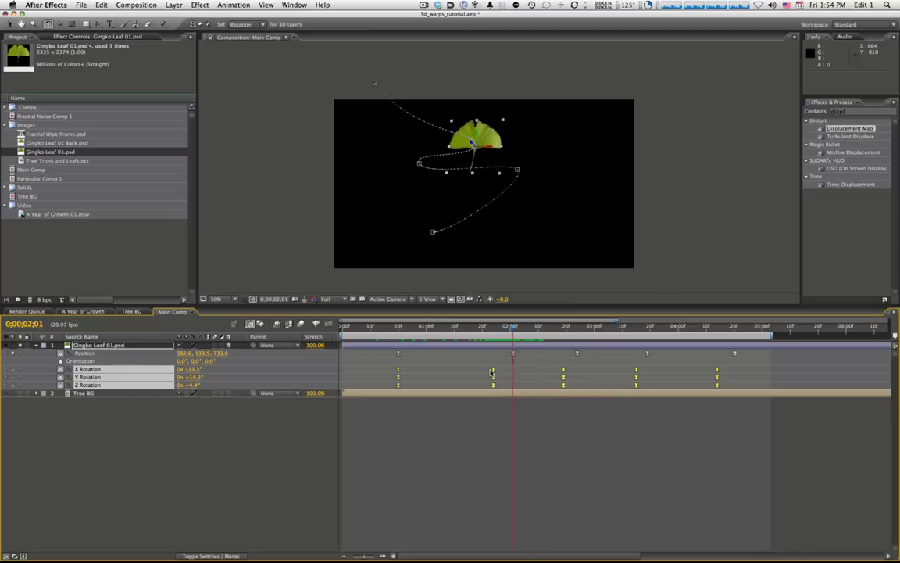
pyautogui.moveTo(442, 358); pyautogui.dragTo(513, 386)
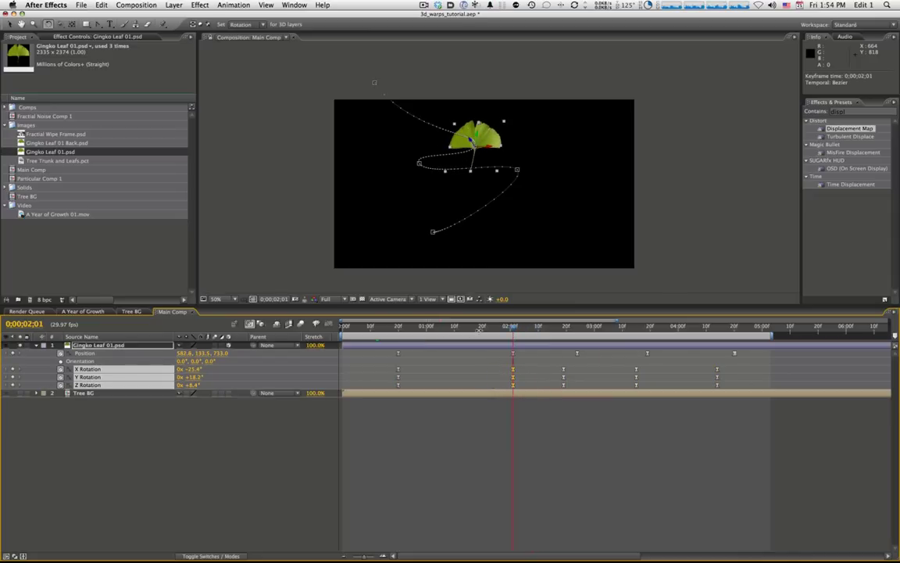
pyautogui.moveTo(500, 328)
pyautogui.mouseDown()
pyautogui.moveTo(481, 329)
pyautogui.moveTo(490, 328)
pyautogui.mouseUp()
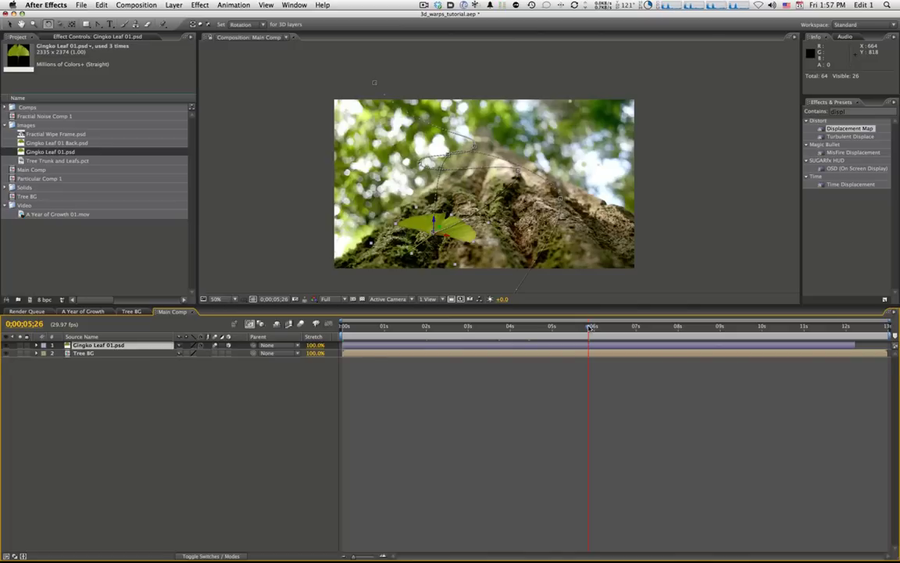
# Step: Show the leaf's Position keyframes from the start of Main Comp and scrub the A Year of Growth 01.mov footage to its full title
pyautogui.press('p')
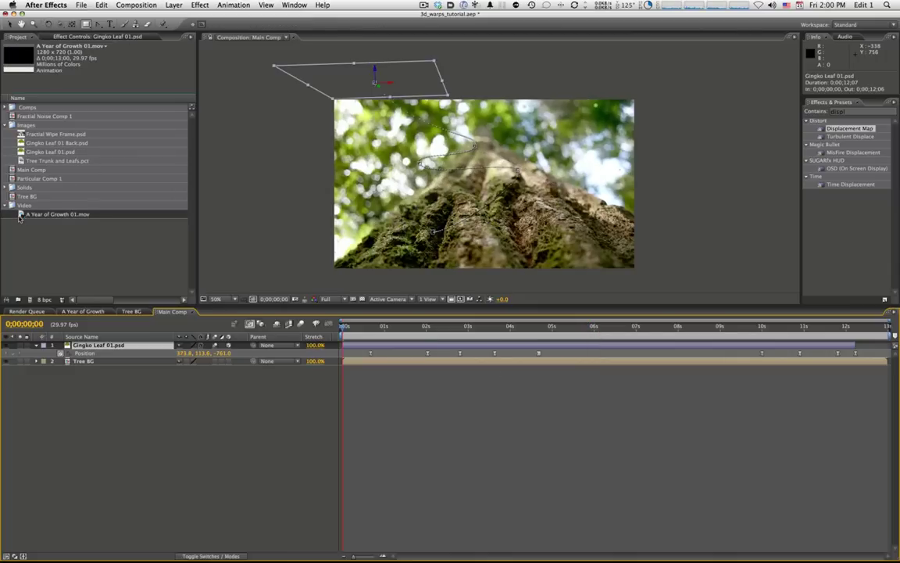
pyautogui.doubleClick(47, 214)
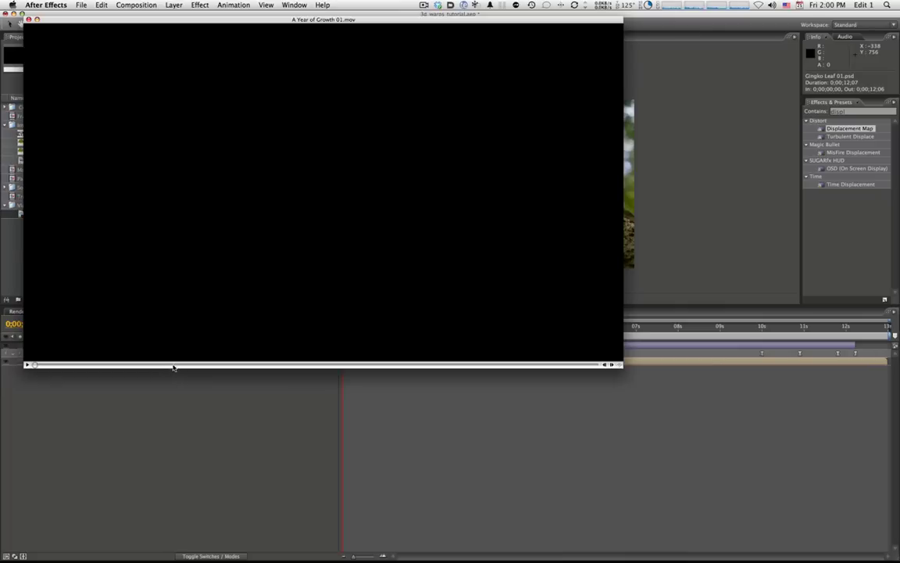
pyautogui.moveTo(173, 365); pyautogui.dragTo(386, 366)
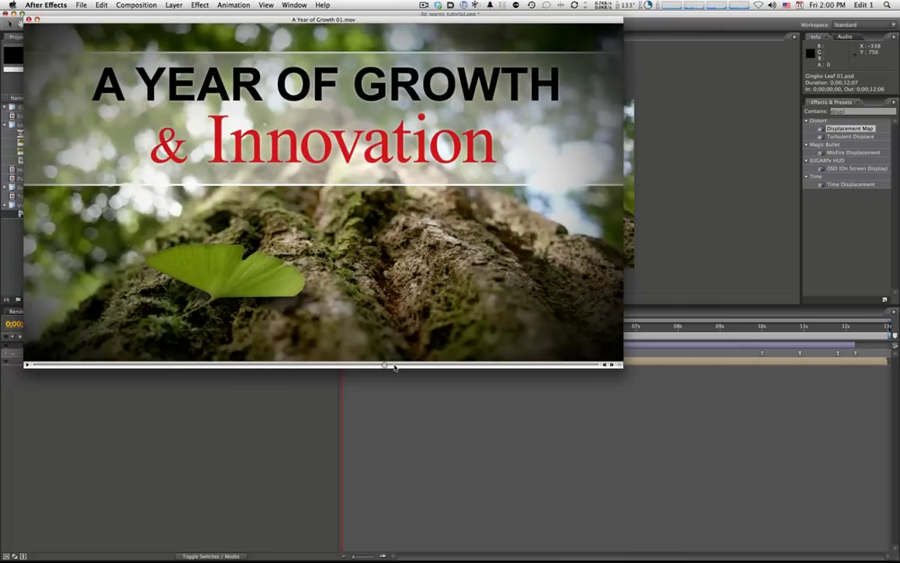
# Step: Scrub back through the reference movie, close it, and add a 1280 x 720 white solid named White Box to Main Comp
pyautogui.moveTo(395, 366); pyautogui.dragTo(335, 368)
pyautogui.click(300, 382)
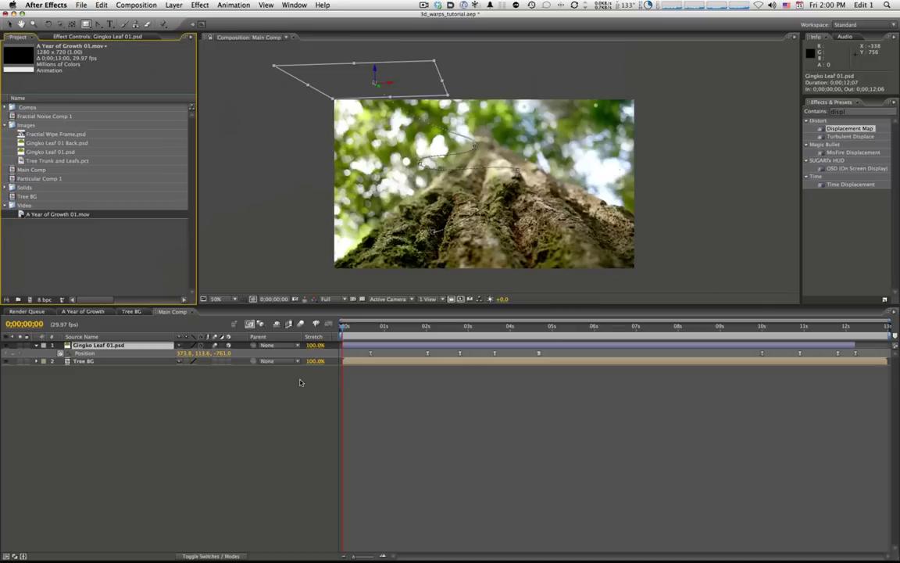
pyautogui.click(152, 455)
pyautogui.press('super+y')
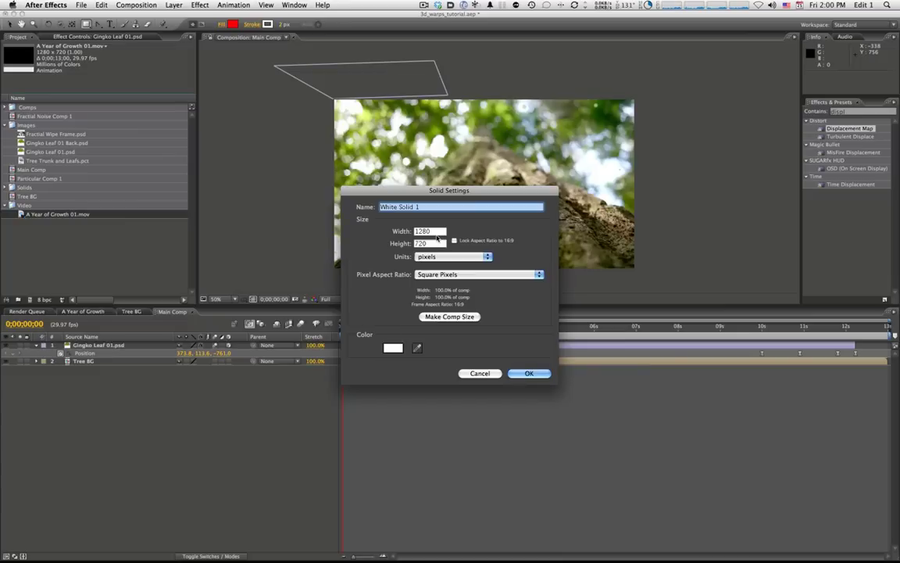
pyautogui.write('White Box')
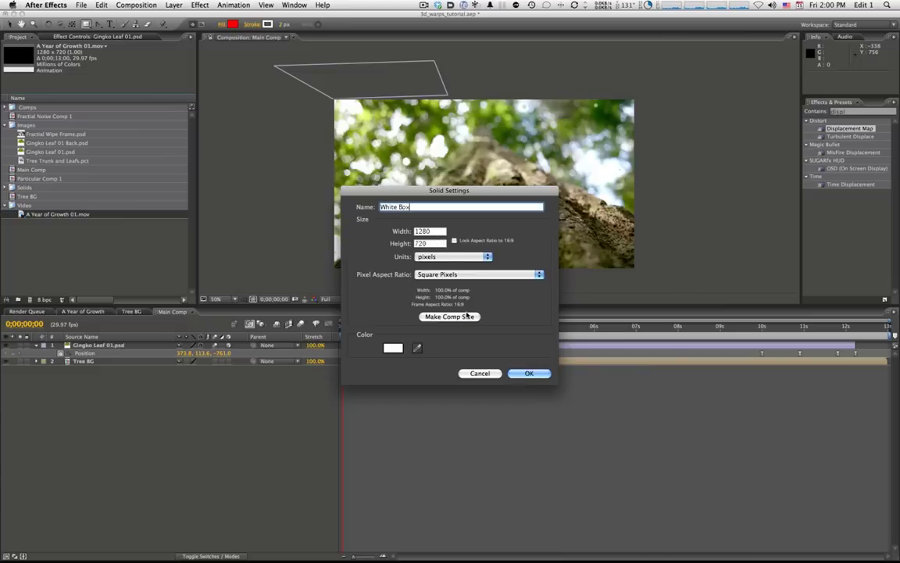
pyautogui.press('Return')
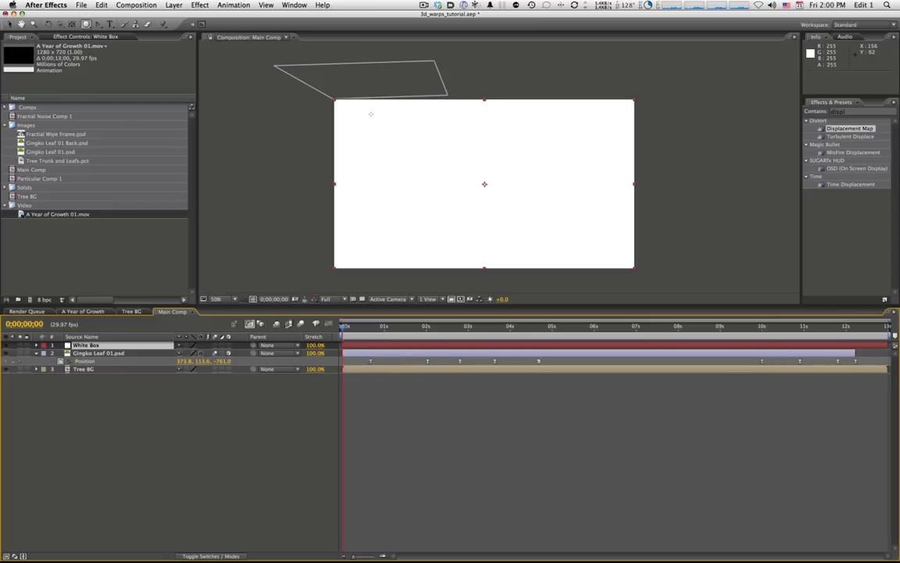
# Step: Mask White Box to a horizontal band about 1548 x 314 px across the frame's upper half, shifted by -56, -28 px
pyautogui.moveTo(313, 121); pyautogui.dragTo(676, 195)
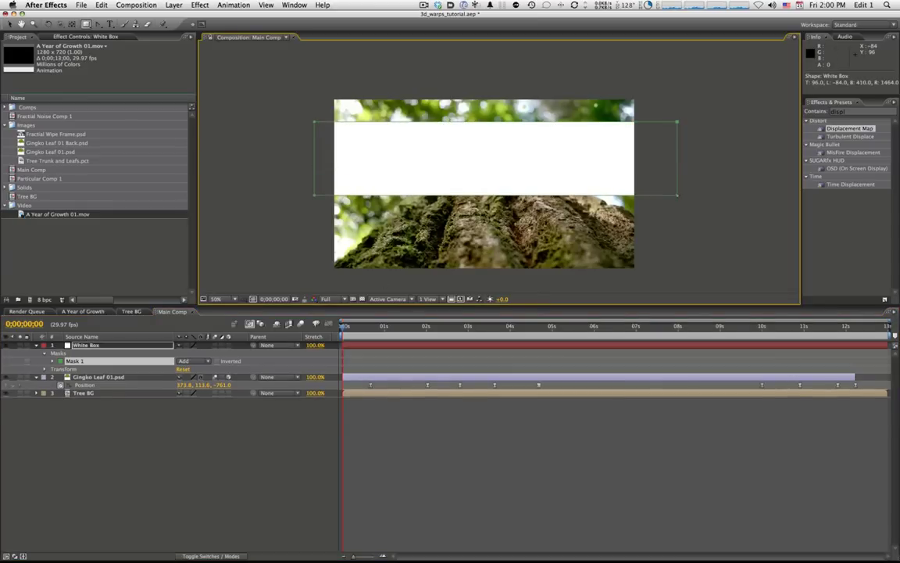
pyautogui.press('v')
pyautogui.doubleClick(540, 179)
pyautogui.moveTo(541, 178); pyautogui.dragTo(560, 175)
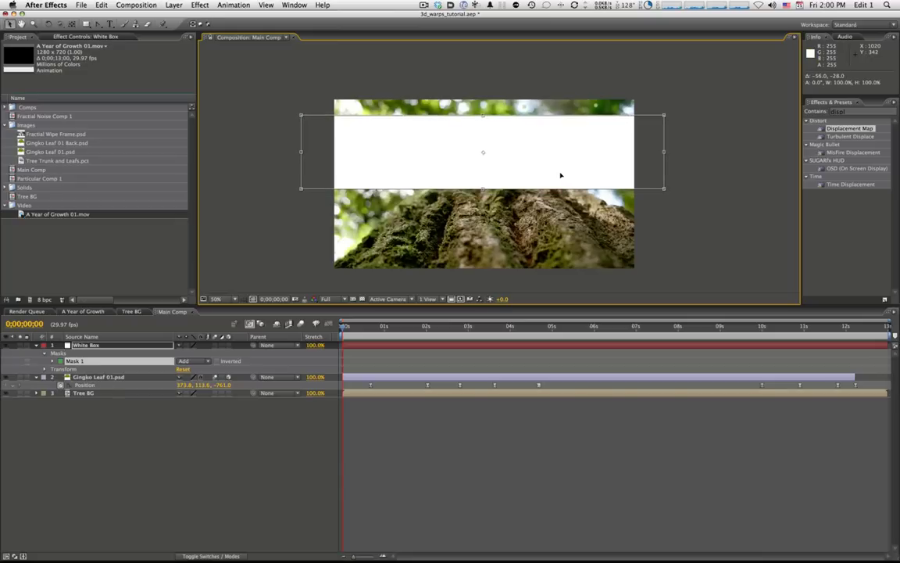
pyautogui.press('Return')
# Step: Set the White Box layer's Opacity to 45%
pyautogui.press('t')
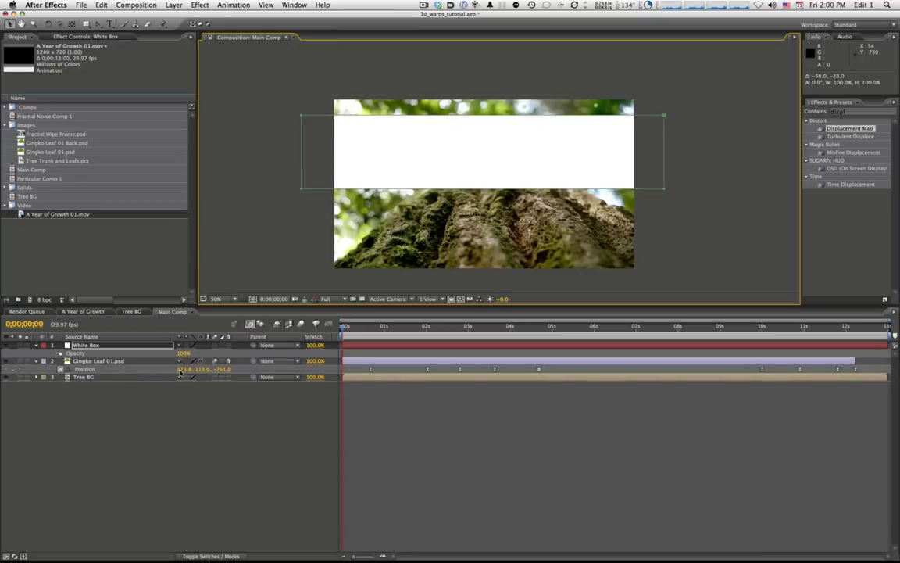
pyautogui.click(186, 353)
pyautogui.write('45')
pyautogui.press('Return')
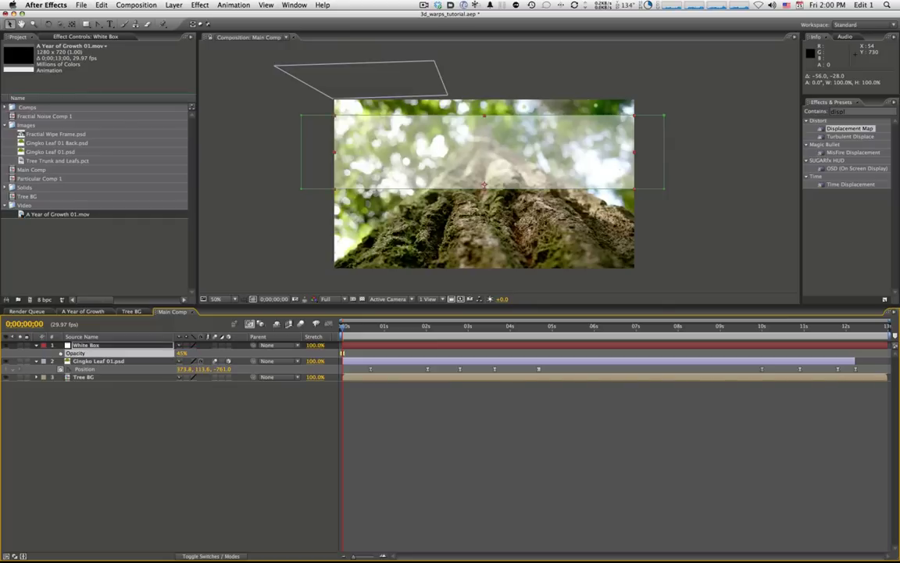
pyautogui.click(115, 447)
# Step: Duplicate the White Box layer and raise the upper copy's Opacity to 100%
pyautogui.click(113, 346)
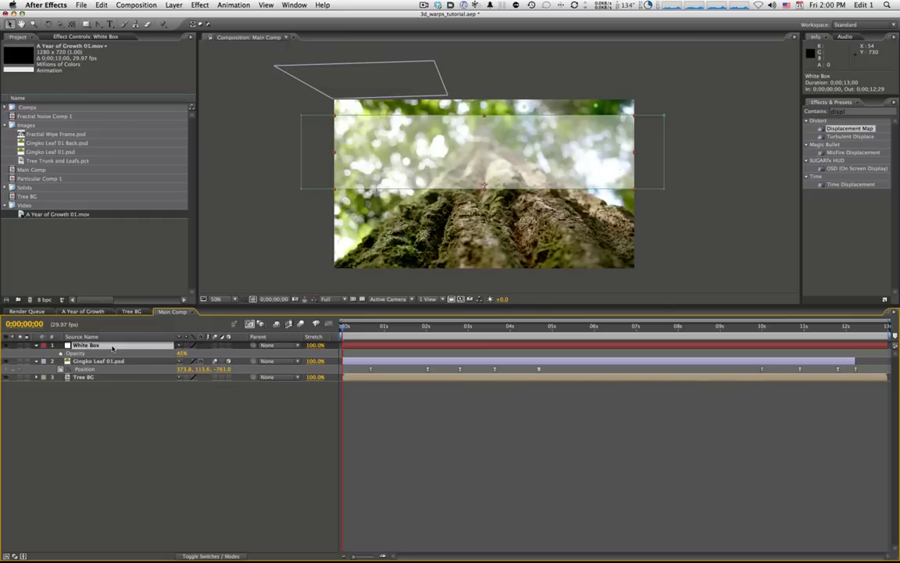
pyautogui.press('super+d')
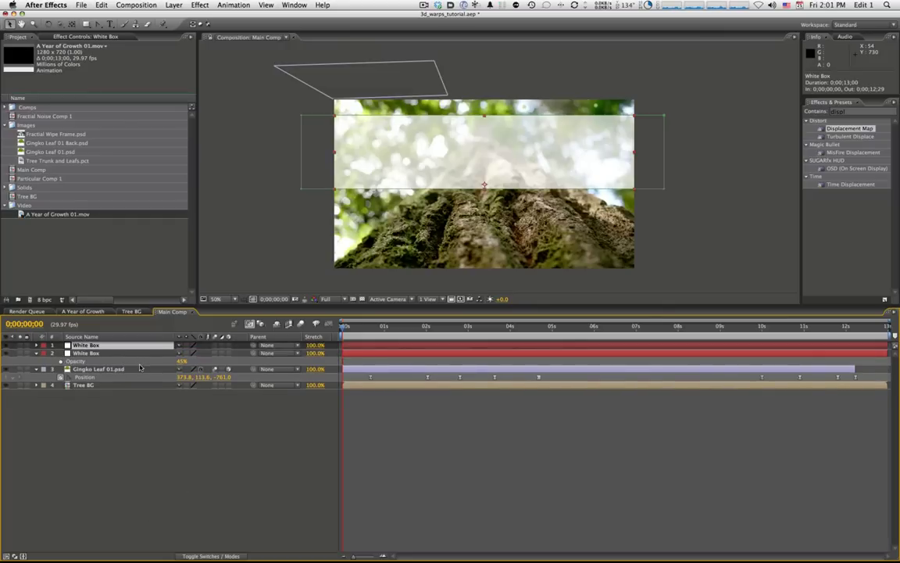
pyautogui.hotkey('alt', 'shift', 't')
pyautogui.moveTo(183, 352); pyautogui.dragTo(204, 366)
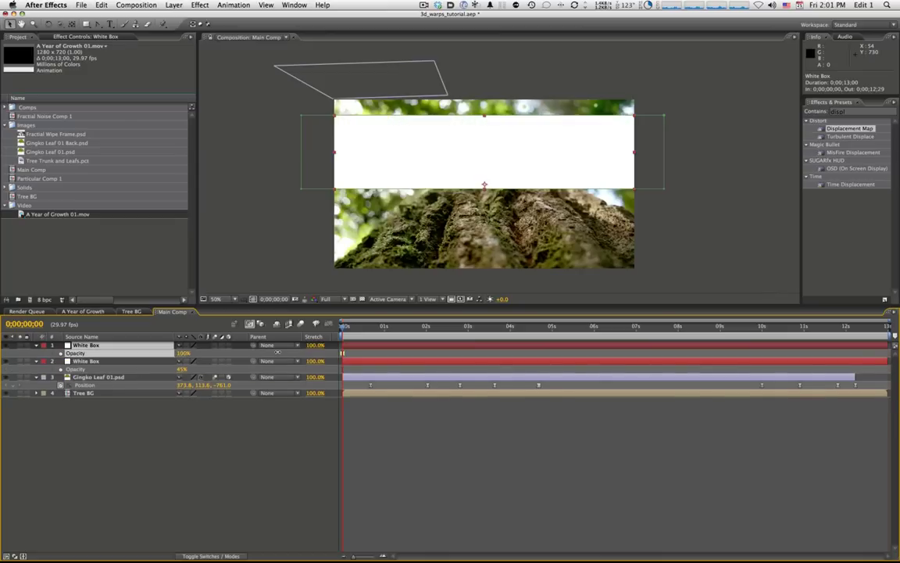
# Step: Duplicate the upper White Box's mask, set the copy to Subtract with -9.0 pixels Mask Expansion, and collapse the layer
pyautogui.press('m')
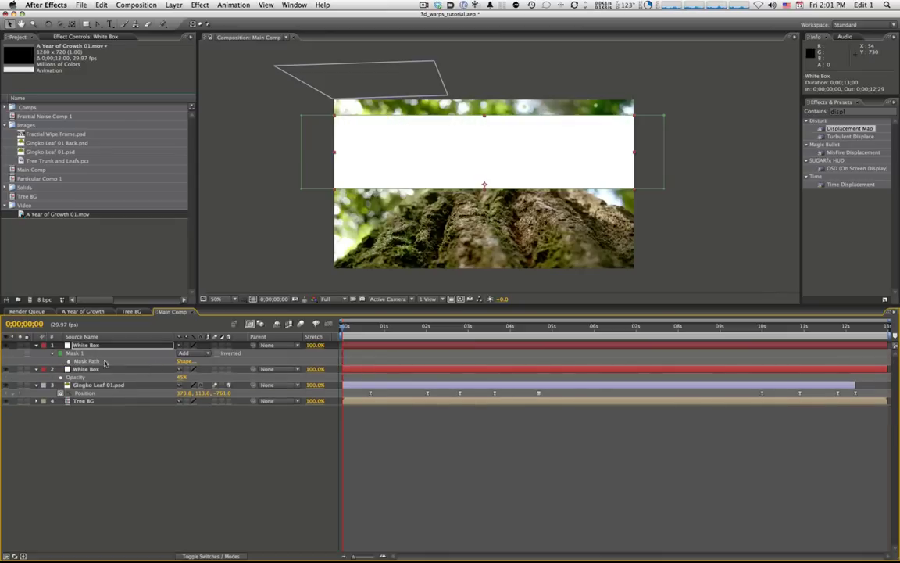
pyautogui.hotkey('ctrl', 'd')
pyautogui.click(189, 377)
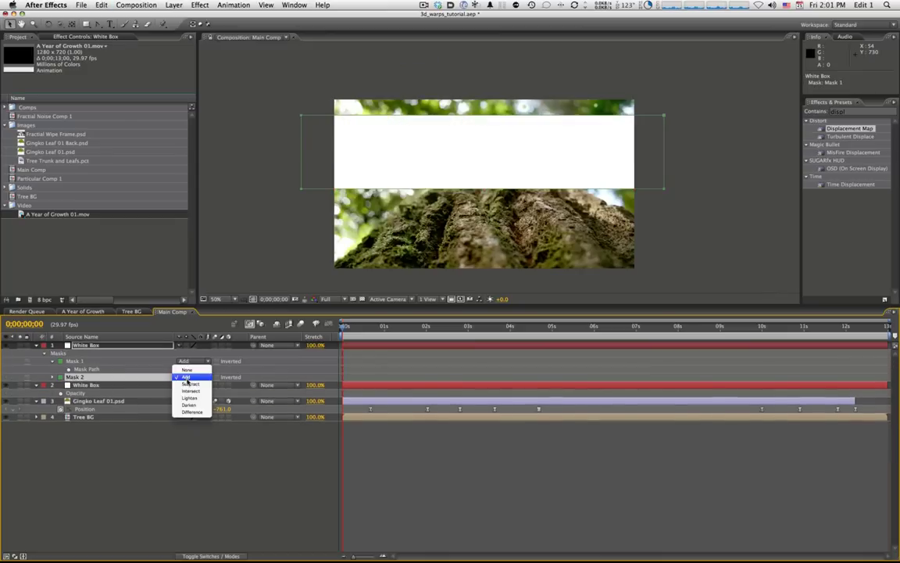
pyautogui.click(186, 386)
pyautogui.press('m')
pyautogui.press('m')
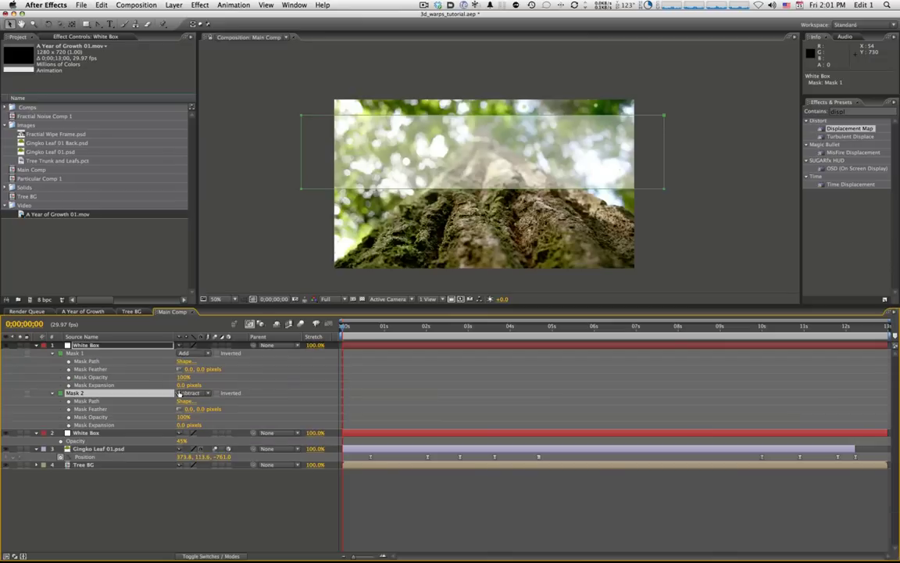
pyautogui.click(168, 425)
pyautogui.moveTo(175, 425); pyautogui.dragTo(176, 424)
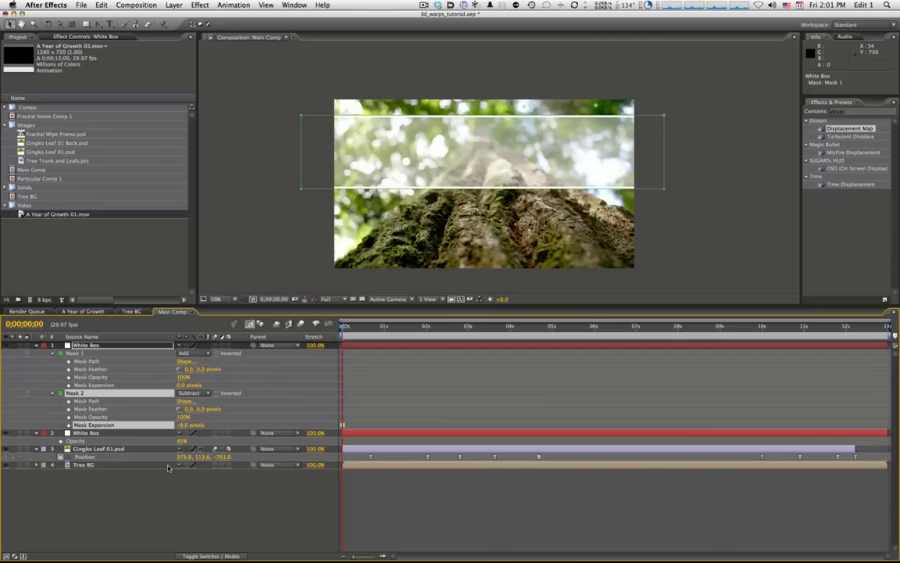
pyautogui.click(36, 345)
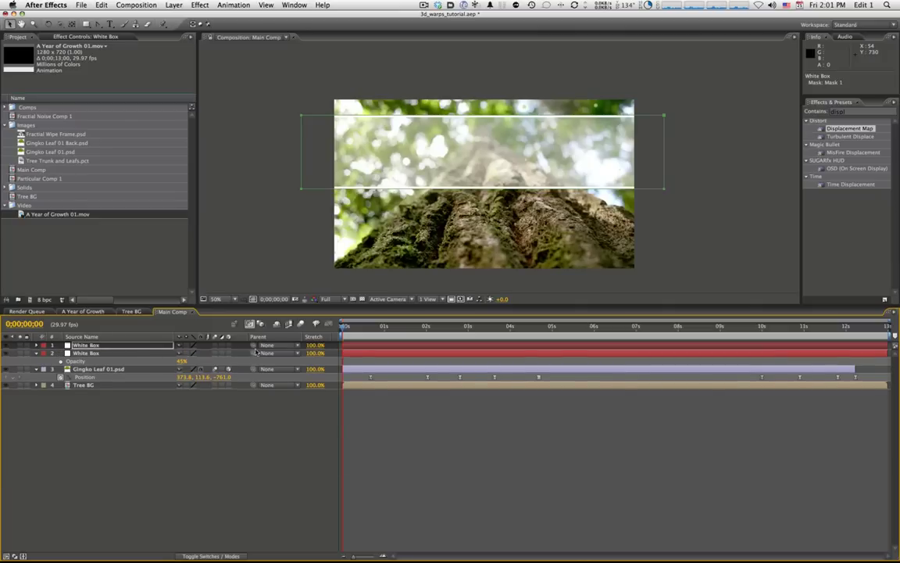
# Step: Parent the upper White Box to the lower White Box, test by moving the lower one, and undo the test move
pyautogui.moveTo(254, 346); pyautogui.dragTo(115, 354)
pyautogui.click(100, 353)
pyautogui.moveTo(458, 157); pyautogui.dragTo(505, 181)
pyautogui.press('super+z')
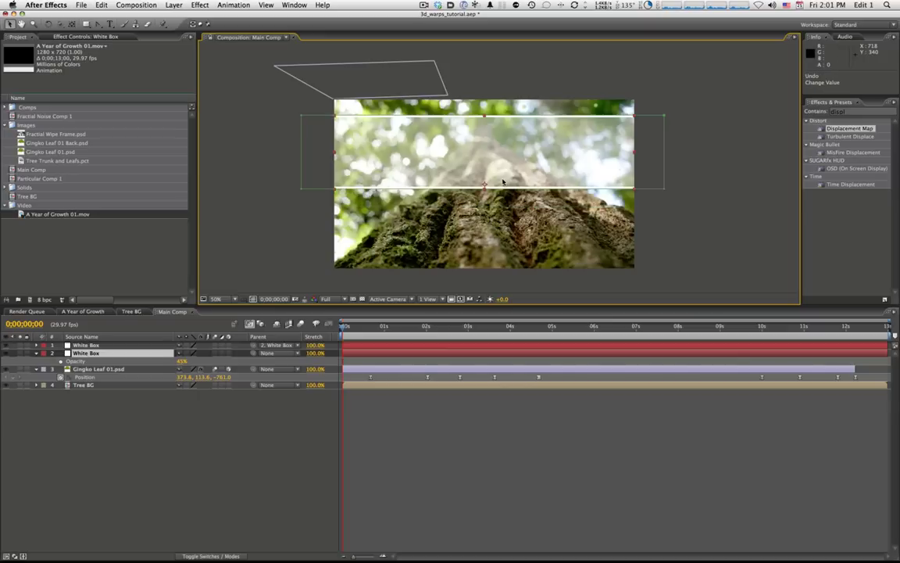
# Step: Keyframe the lower White Box's Position off the frame's right side at 1958, 360 and place that keyframe at 0;00;04;10
pyautogui.press('p')
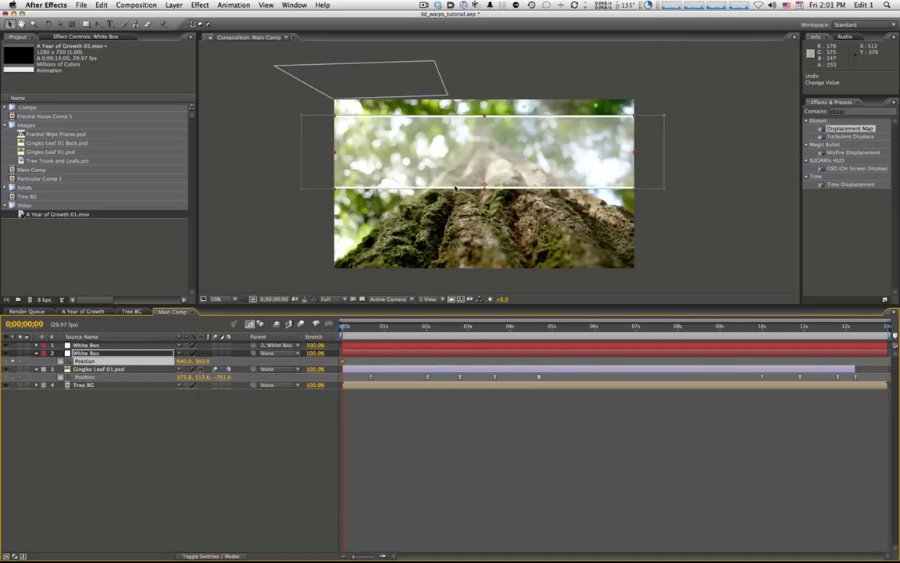
pyautogui.moveTo(435, 156); pyautogui.dragTo(774, 169)
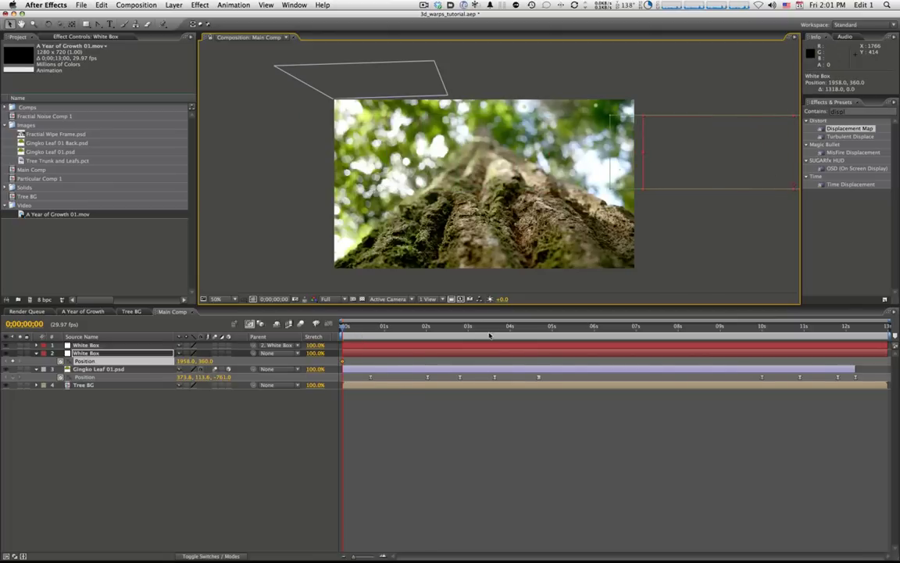
pyautogui.moveTo(535, 333); pyautogui.dragTo(524, 331)
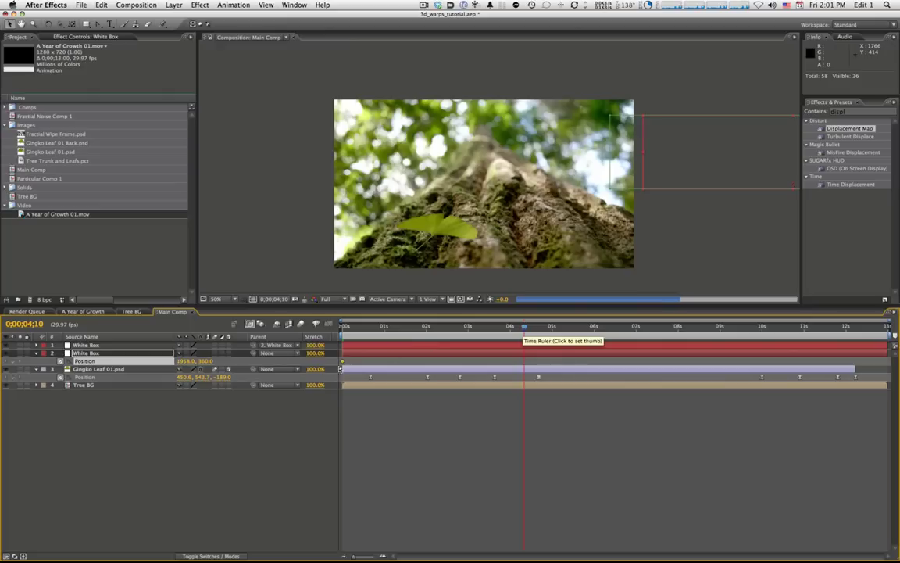
pyautogui.click(442, 361)
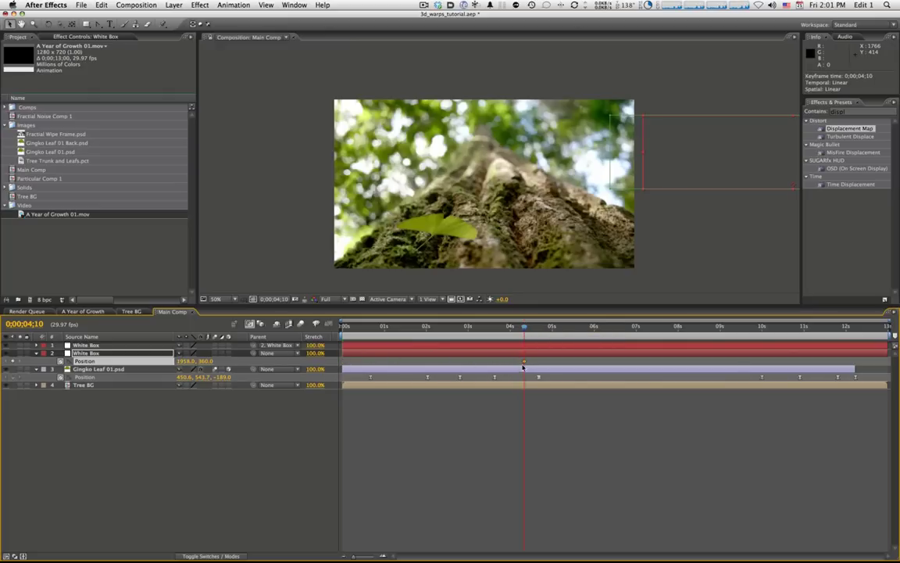
# Step: At 0;00;05;12, bring the lower White Box back across the frame with a Position keyframe of 640, 360
pyautogui.click(578, 325)
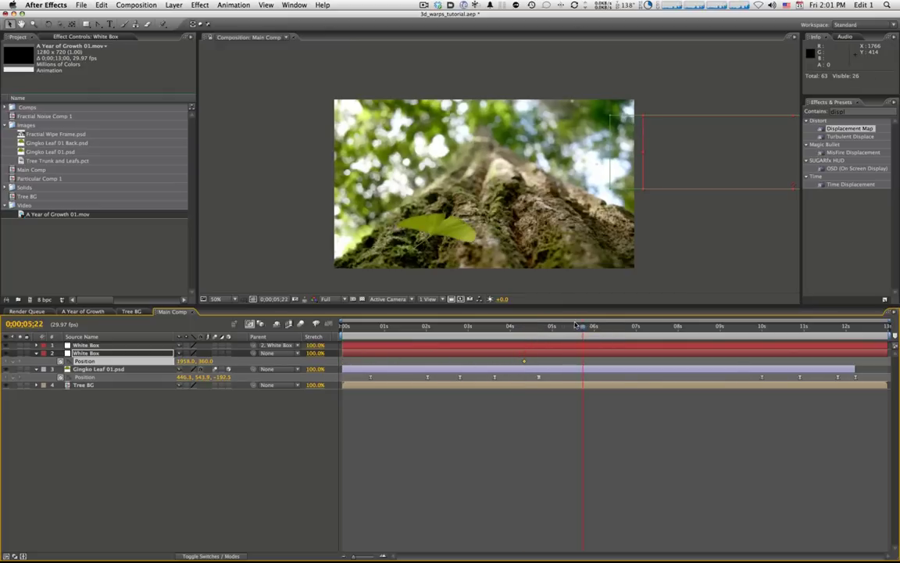
pyautogui.moveTo(579, 326); pyautogui.dragTo(570, 325)
pyautogui.moveTo(693, 138); pyautogui.dragTo(411, 162)
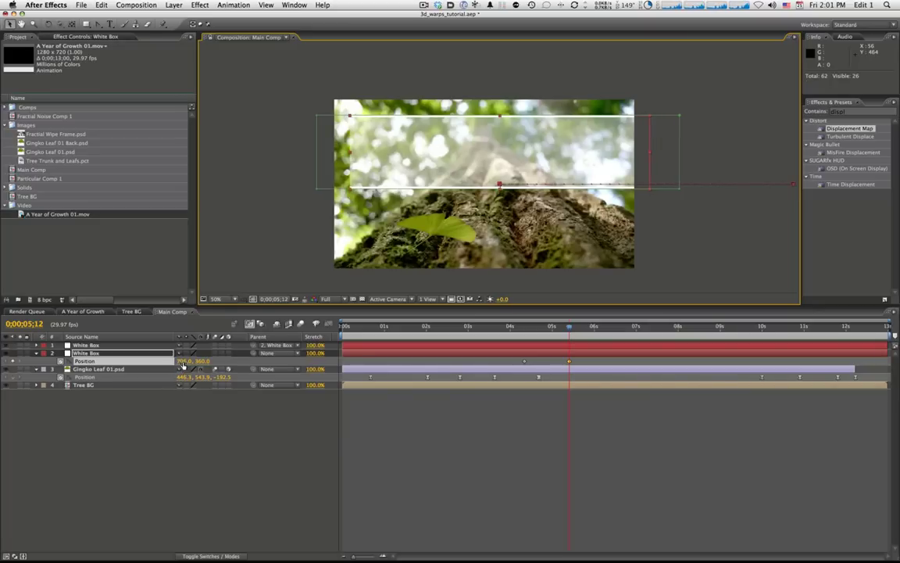
pyautogui.click(184, 361)
pyautogui.write('540')
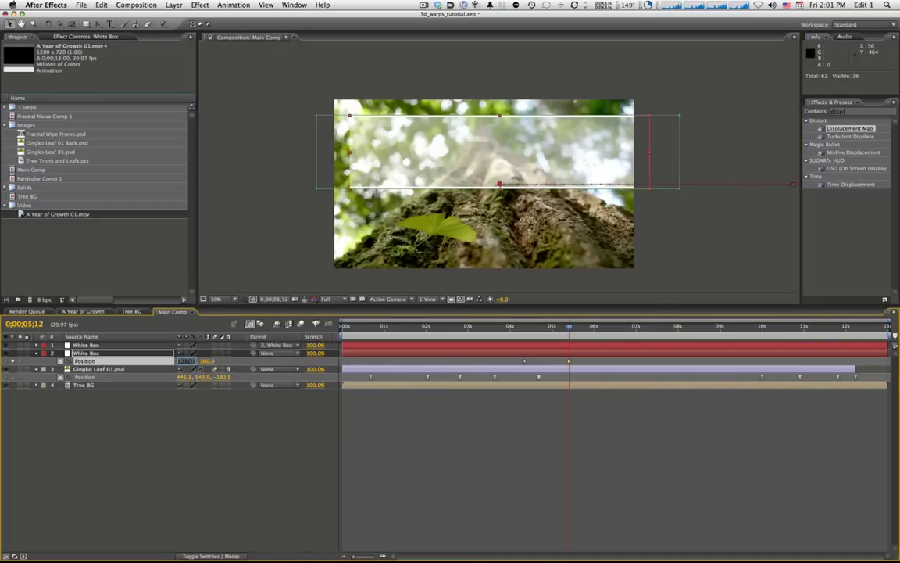
pyautogui.press('Return')
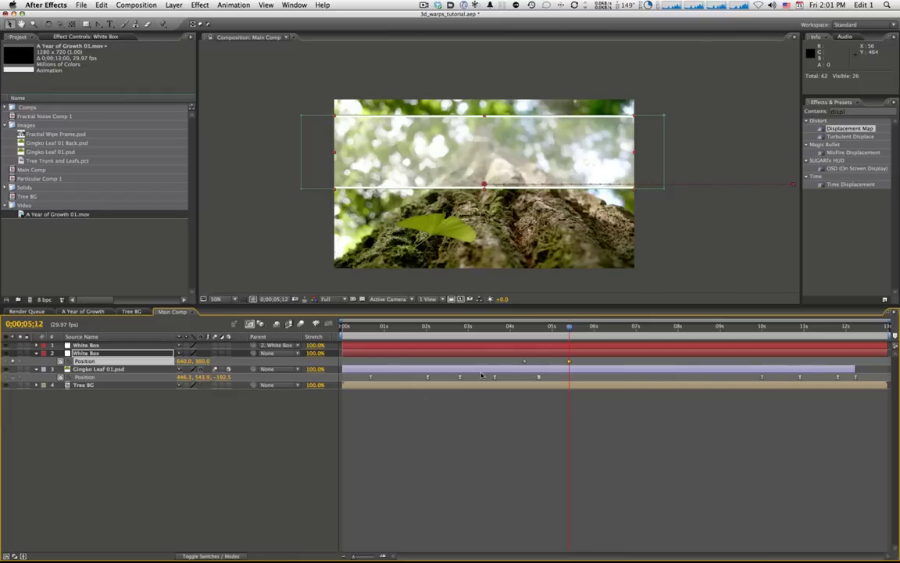
# Step: Easy Ease both of the lower White Box's Position keyframes and lengthen the final keyframe's incoming influence to about 71% in the speed graph
pyautogui.click(115, 363)
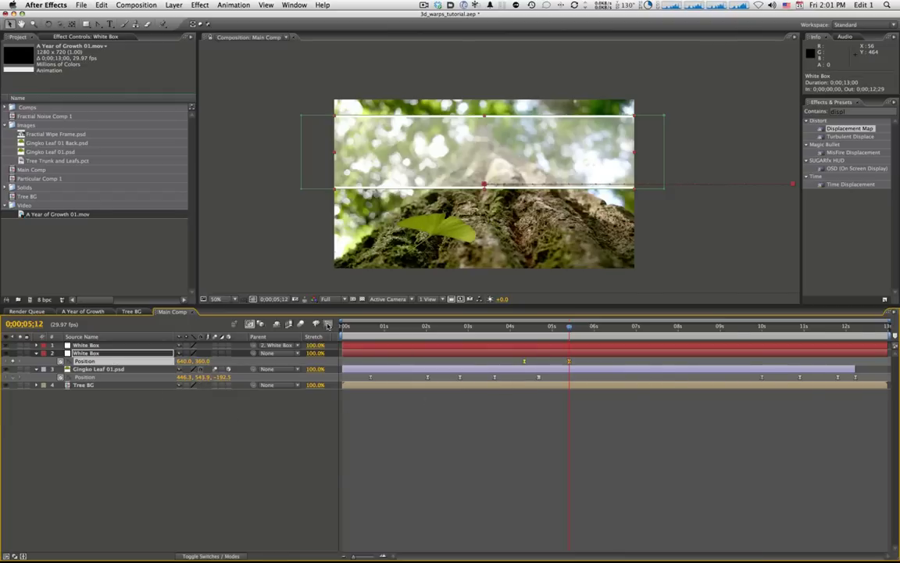
pyautogui.hotkey('shift', 'F3')
pyautogui.press('=')
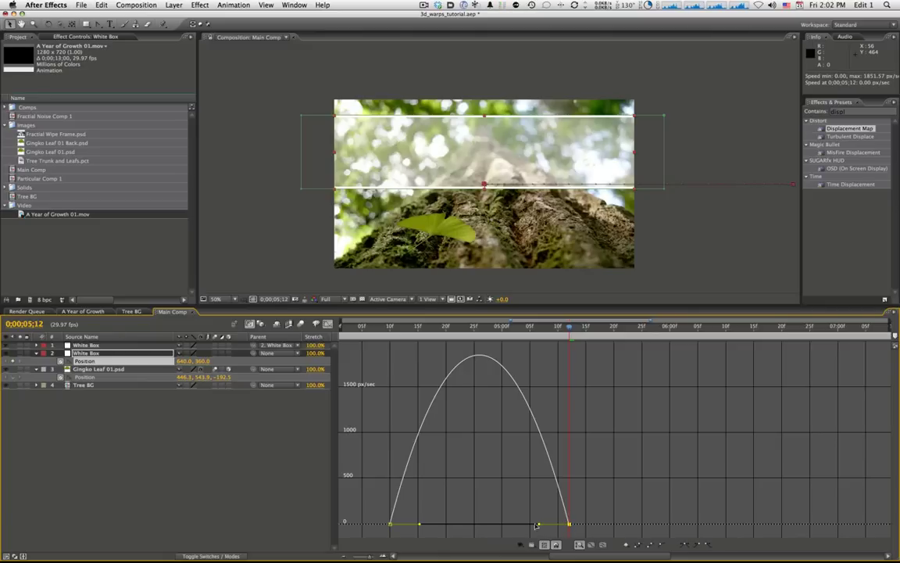
pyautogui.moveTo(538, 525); pyautogui.dragTo(509, 527)
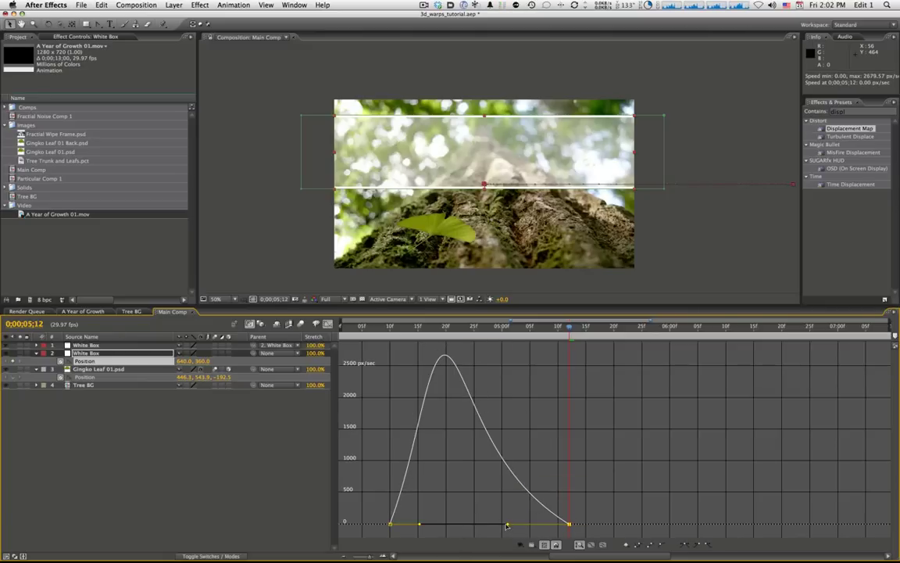
pyautogui.moveTo(506, 526); pyautogui.dragTo(504, 525)
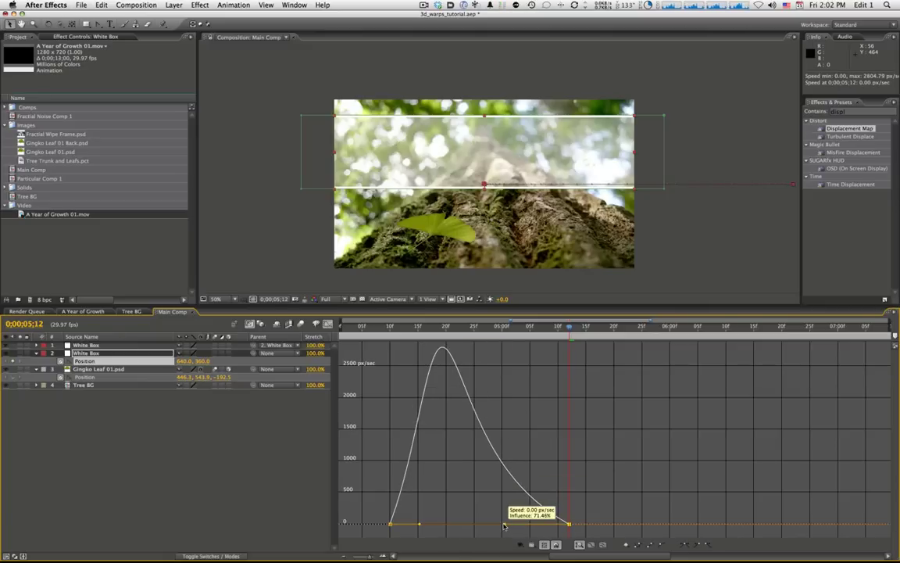
pyautogui.click(328, 324)
pyautogui.press(';')
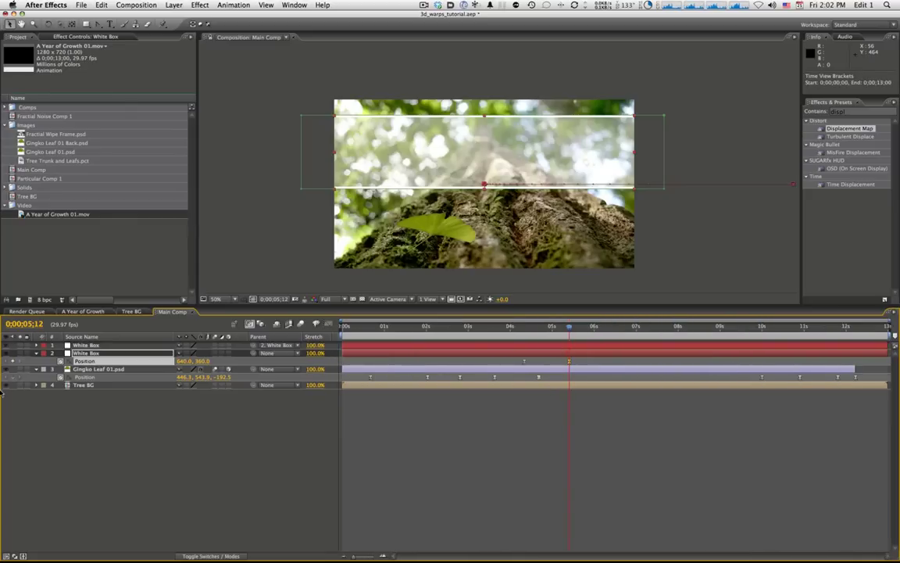
# Step: Hide the Gingko Leaf 01.psd layer, enable motion blur on the lower White Box, and scrub its slide-in up to 0;00;05;12
pyautogui.click(7, 370)
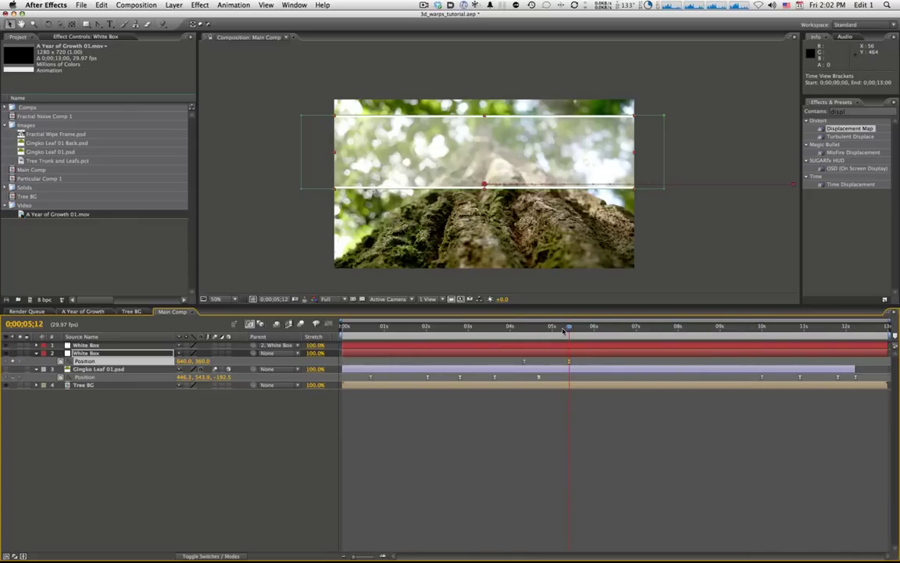
pyautogui.moveTo(563, 331)
pyautogui.mouseDown()
pyautogui.moveTo(528, 330)
pyautogui.moveTo(559, 329)
pyautogui.mouseUp()
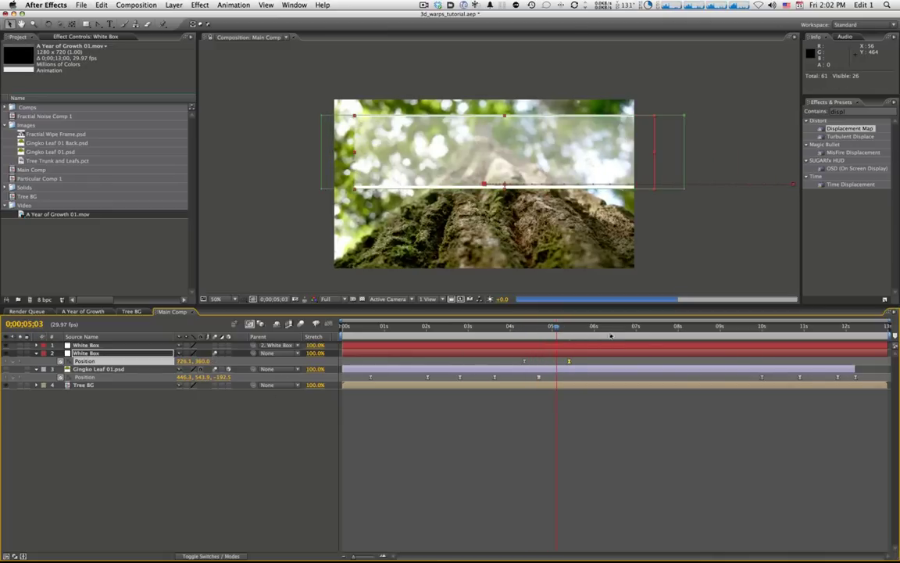
pyautogui.moveTo(556, 329)
pyautogui.mouseDown()
pyautogui.moveTo(532, 329)
pyautogui.moveTo(570, 330)
pyautogui.mouseUp()
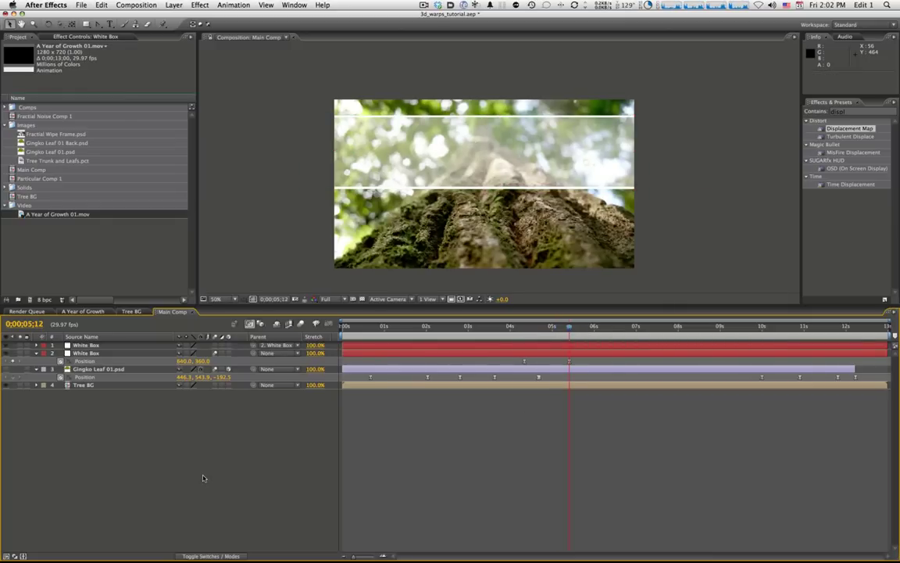
# Step: Add a text layer reading "A Year of Growth" and centre-align its text
pyautogui.press('super+alt+shift+t')
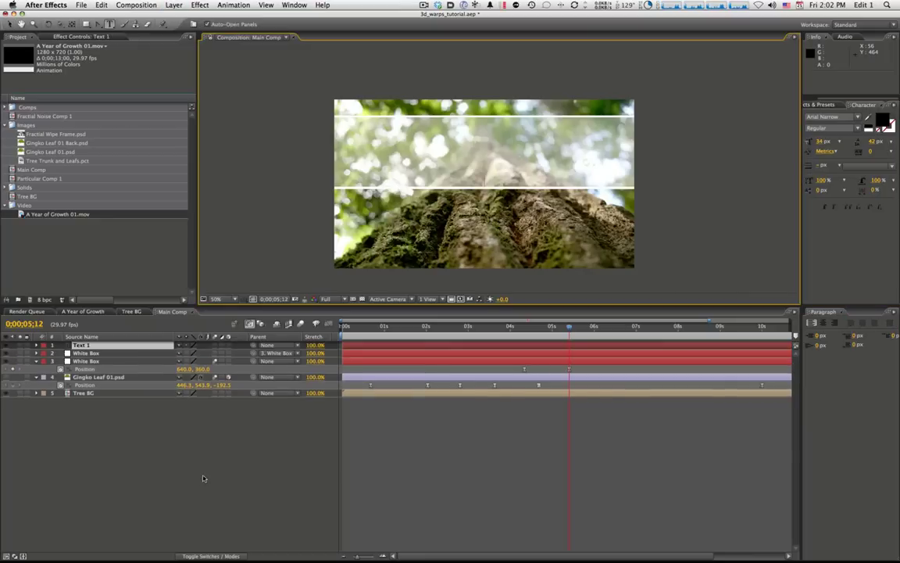
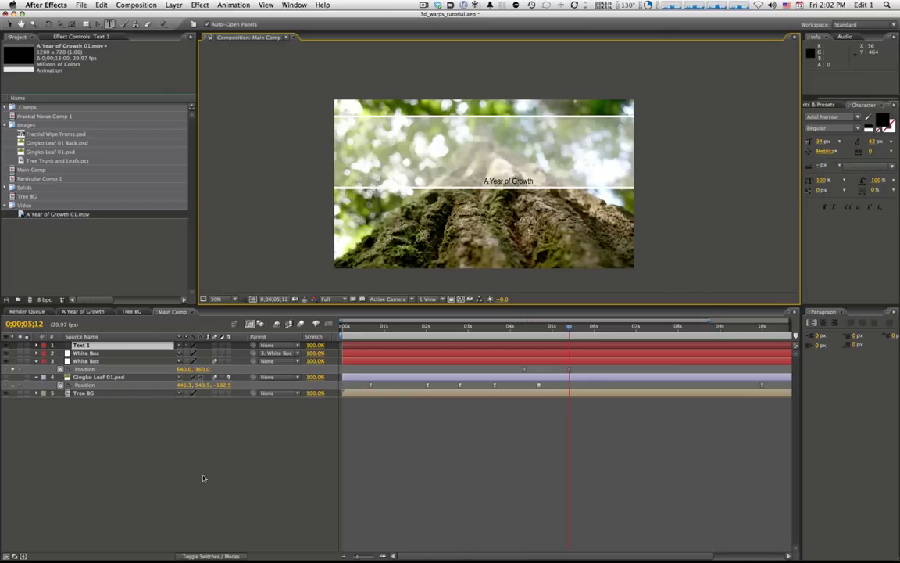
pyautogui.press('super+a')
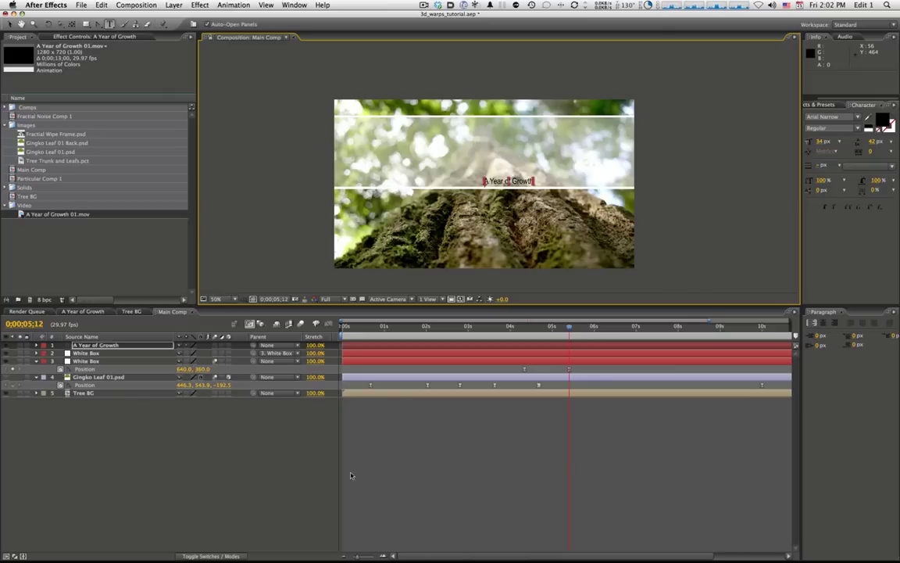
pyautogui.click(823, 322)
# Step: Set the A Year of Growth text's font to Arial and enlarge it to about 107 px
pyautogui.click(858, 116)
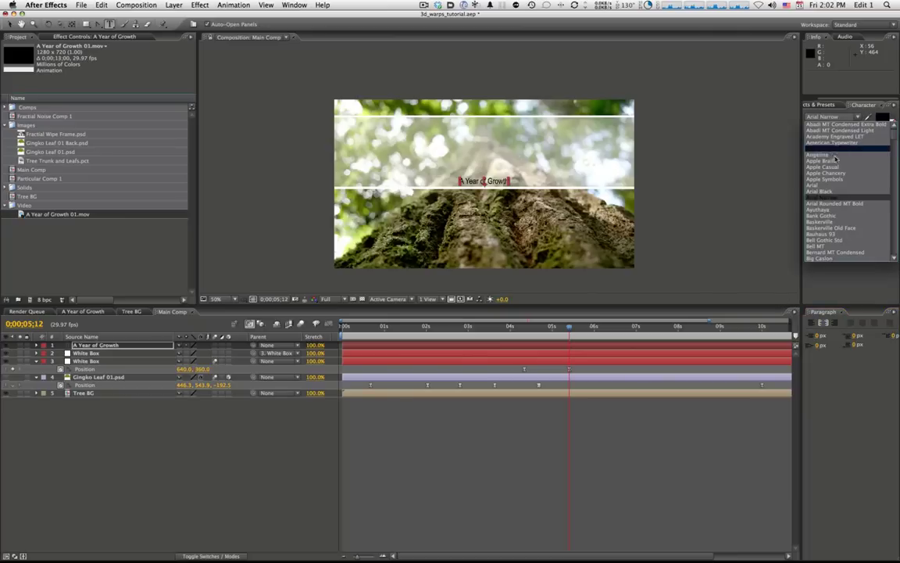
pyautogui.click(838, 193)
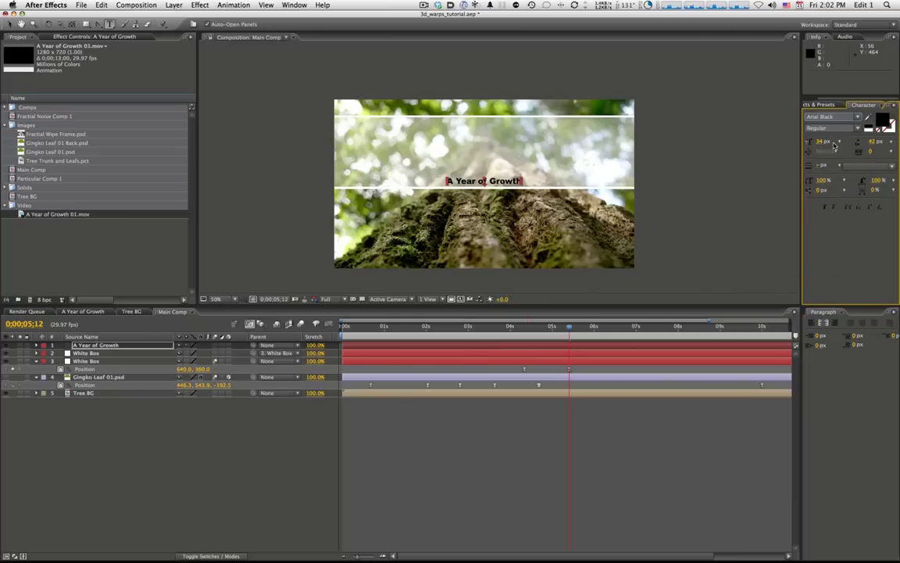
pyautogui.click(858, 117)
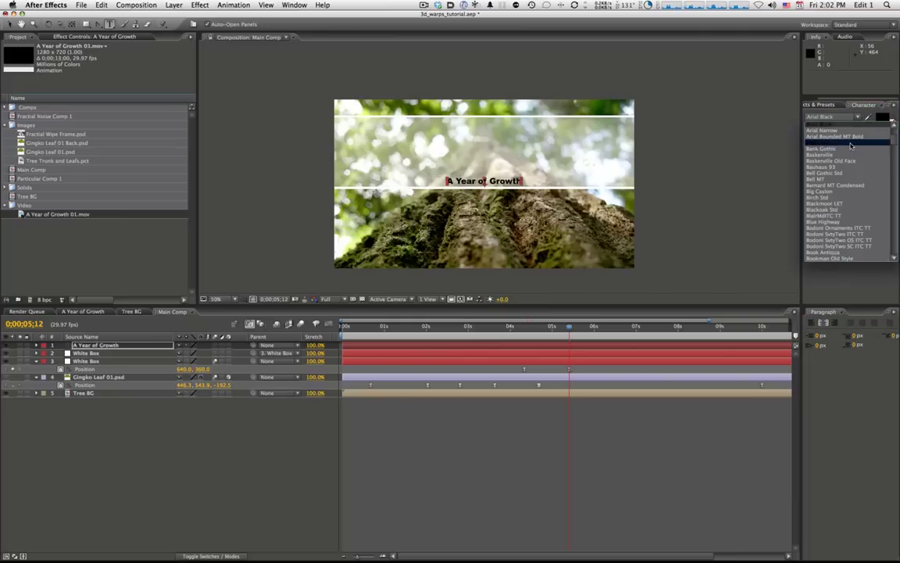
pyautogui.click(832, 164)
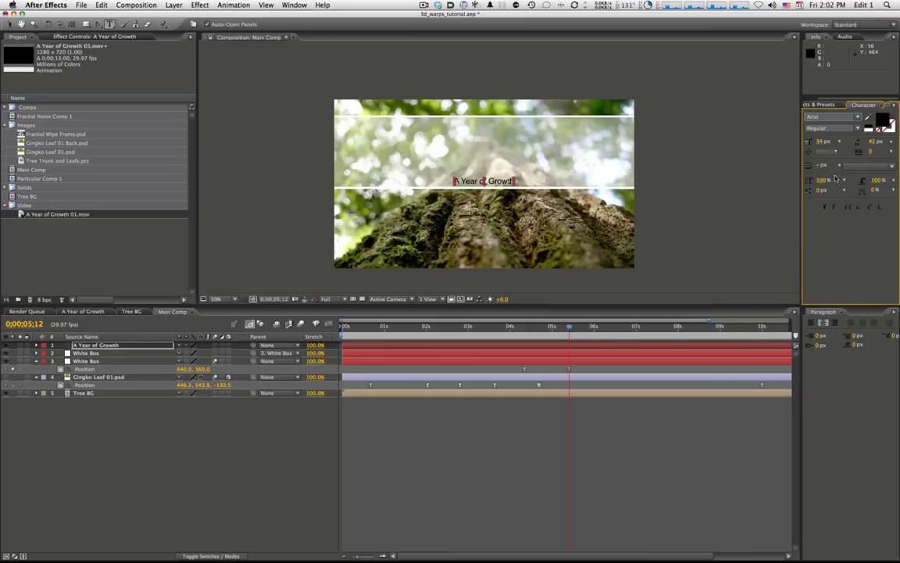
pyautogui.moveTo(812, 139); pyautogui.dragTo(869, 140)
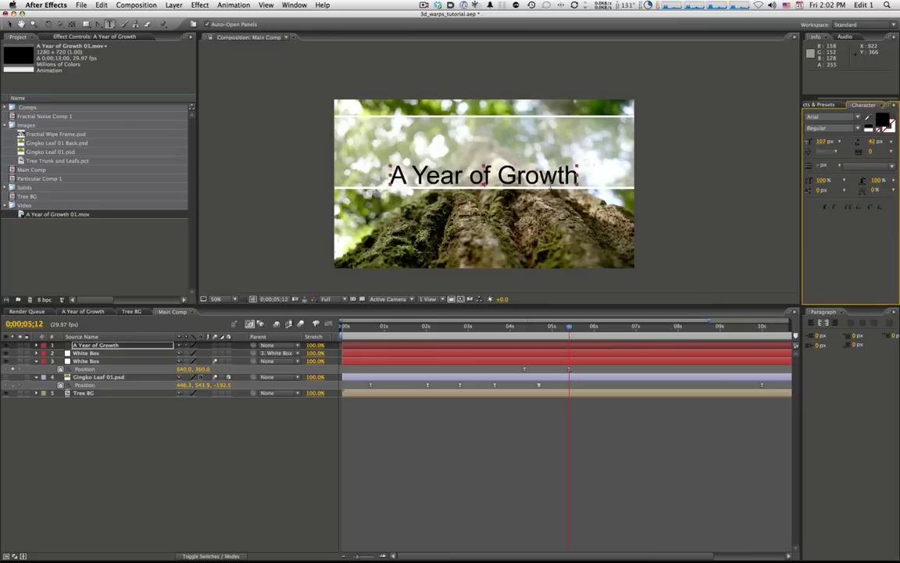
# Step: Move the A Year of Growth text up inside the white band to Position 640, 184, with the Title/Action Safe overlay shown
pyautogui.press('v')
pyautogui.moveTo(528, 181); pyautogui.dragTo(528, 149)
pyautogui.hotkey('alt', 'shift', 'p')
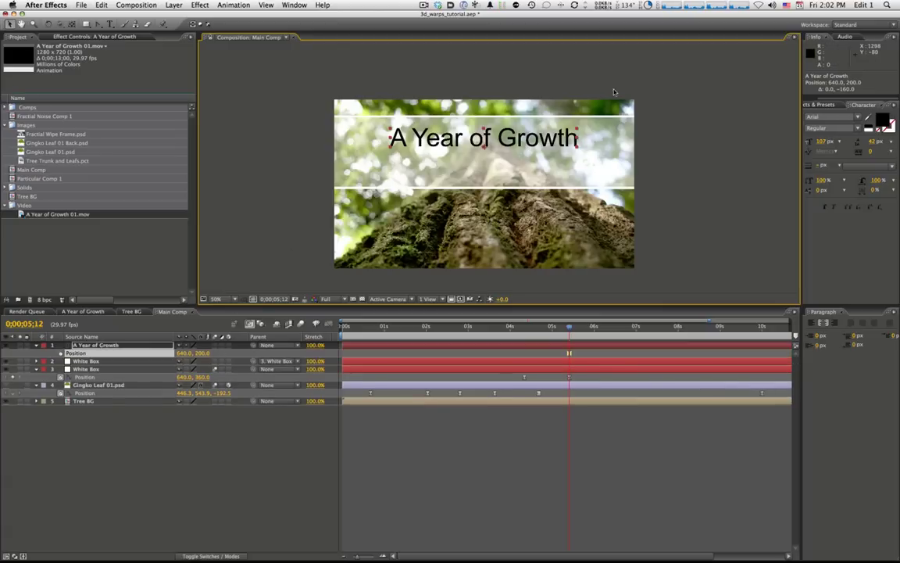
pyautogui.click(250, 300)
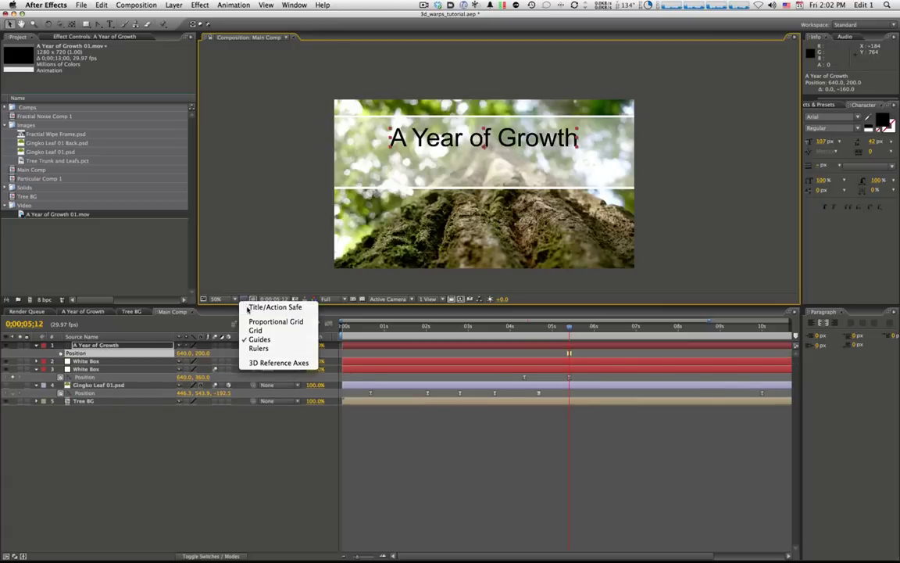
pyautogui.click(270, 307)
pyautogui.hotkey('shift', 'Up')
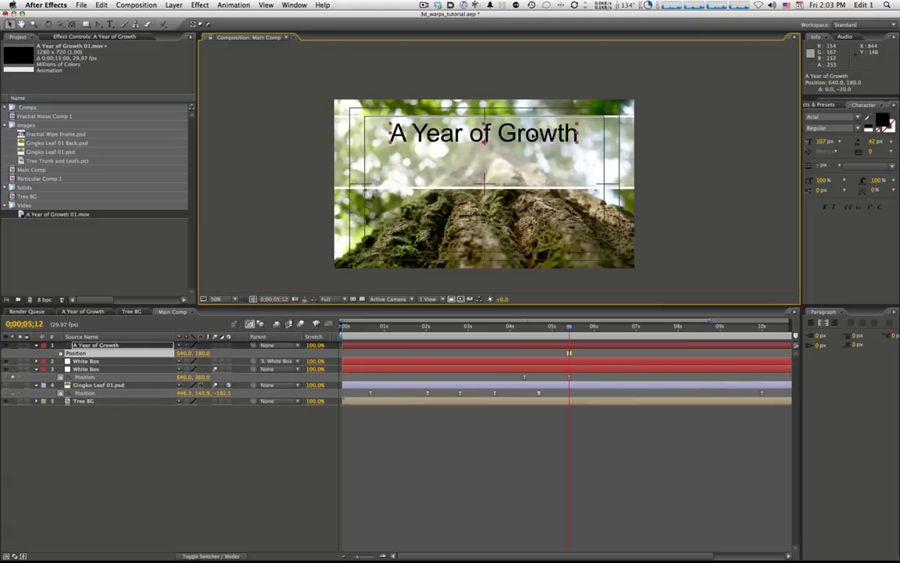
pyautogui.press('Up')
pyautogui.press('Up')
pyautogui.press('Up')
pyautogui.press('Up')
pyautogui.press('Up')
pyautogui.press('Up')
# Step: Set the A Year of Growth text's style to Bold and its font size to 115 px
pyautogui.click(832, 128)
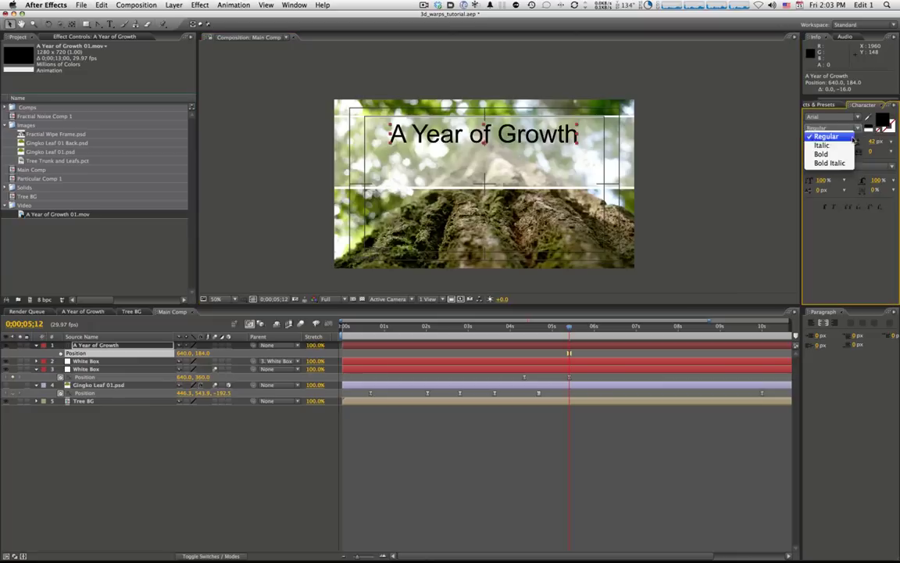
pyautogui.click(824, 153)
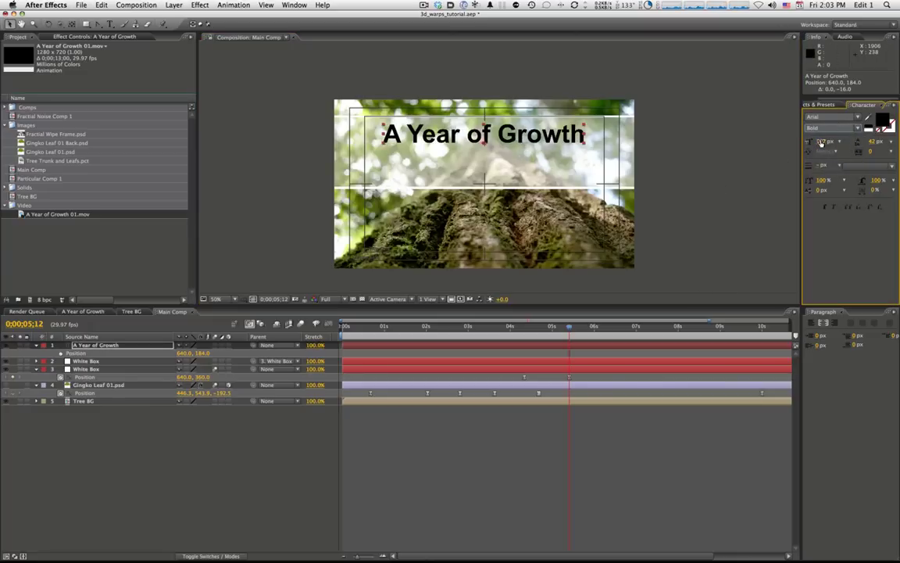
pyautogui.moveTo(820, 142); pyautogui.dragTo(825, 142)
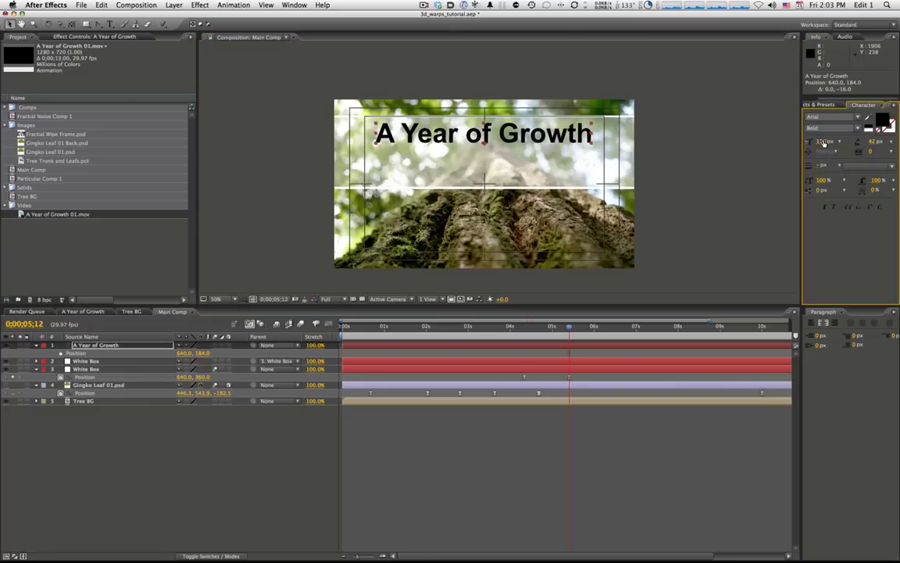
pyautogui.click(151, 489)
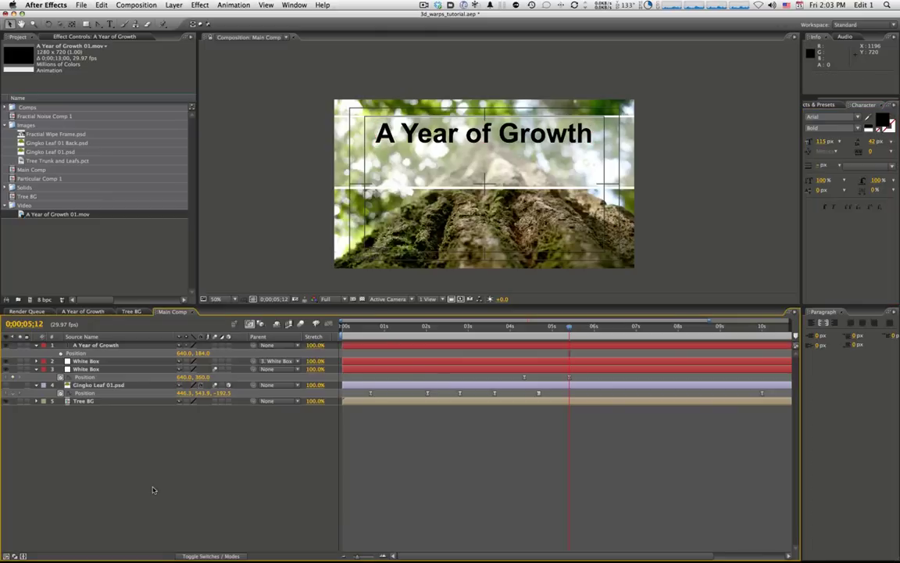
# Step: Add a second text layer reading "& Innovation" below the A Year of Growth title
pyautogui.press('super+alt+shift+t')
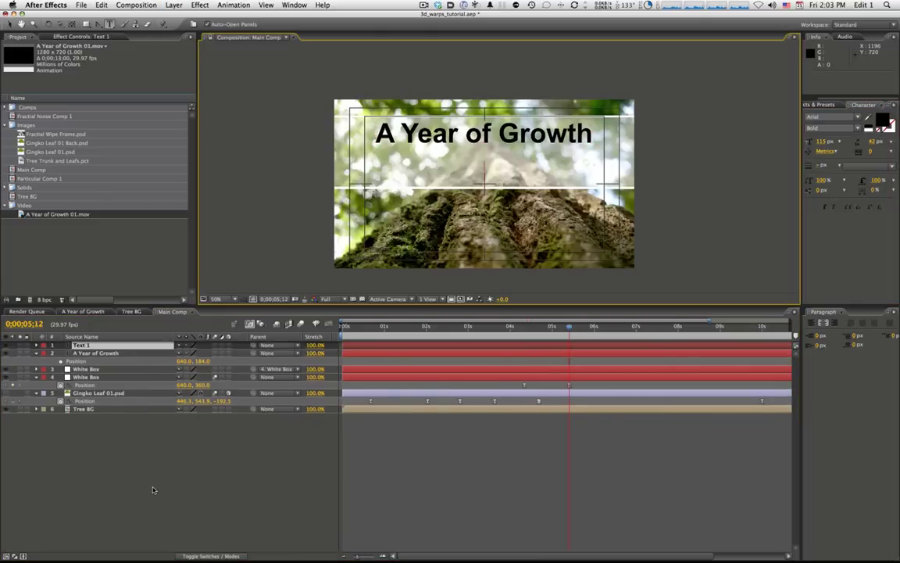
pyautogui.write('& Inno')
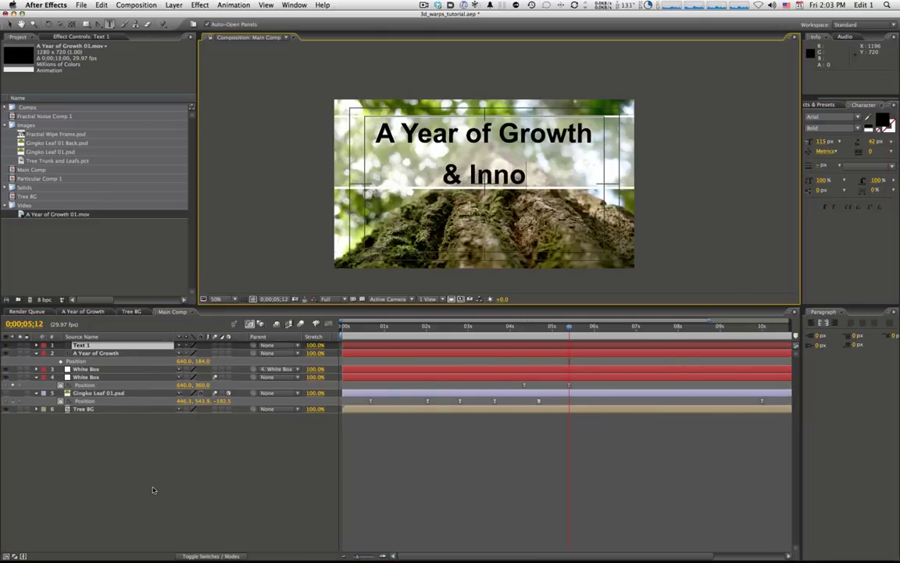
pyautogui.write('vation')
pyautogui.press('KP_Enter')
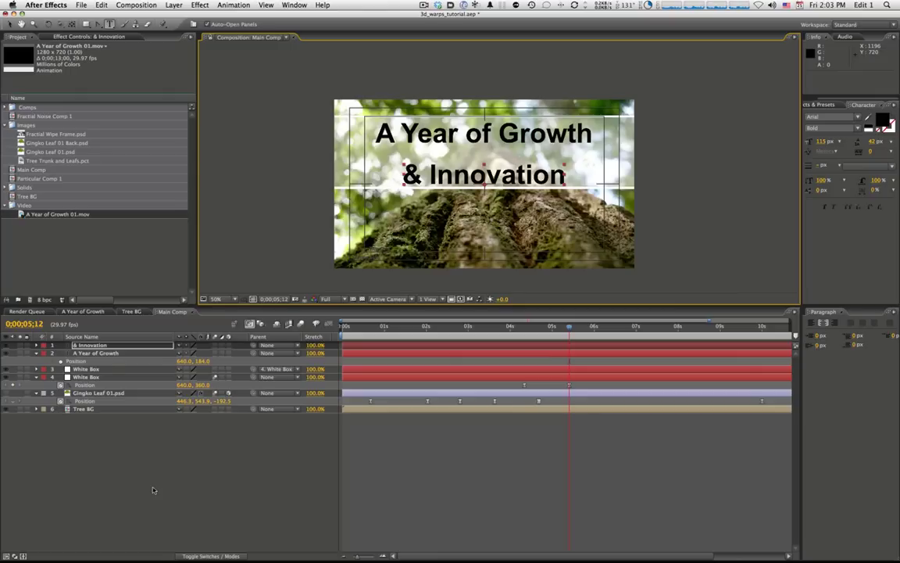
# Step: Set the & Innovation text's font to Times New Roman and move it up to Position 640, 326
pyautogui.click(858, 117)
pyautogui.scroll(-10, 852, 212)
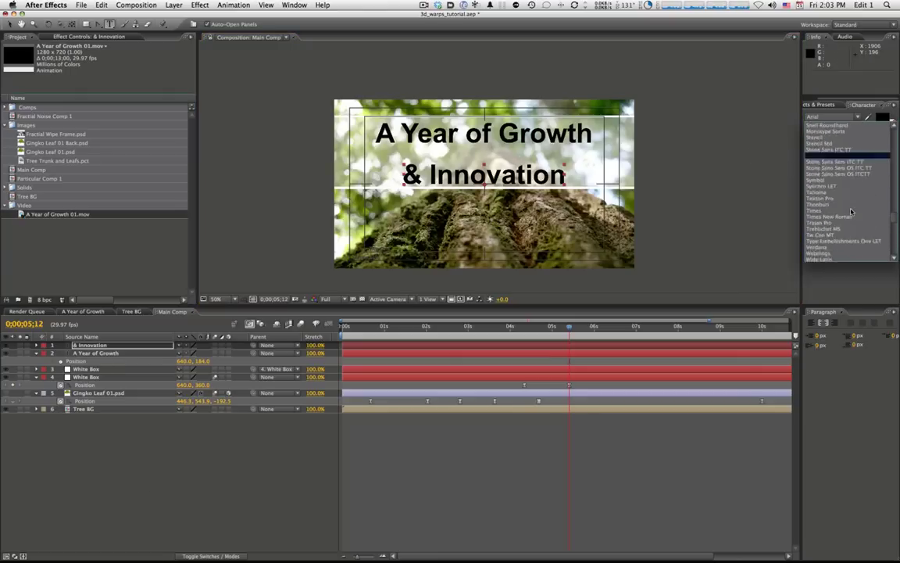
pyautogui.scroll(5, 855, 223)
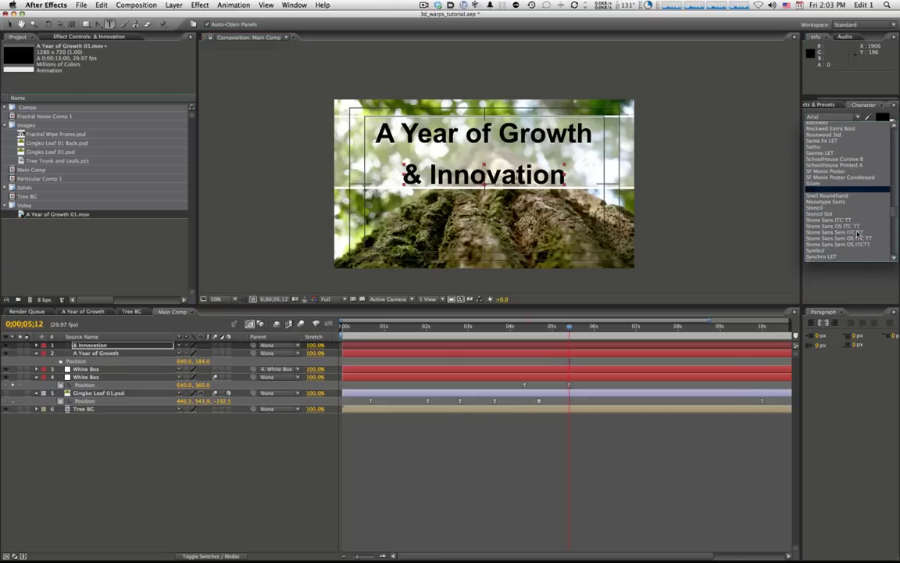
pyautogui.scroll(-5, 858, 233)
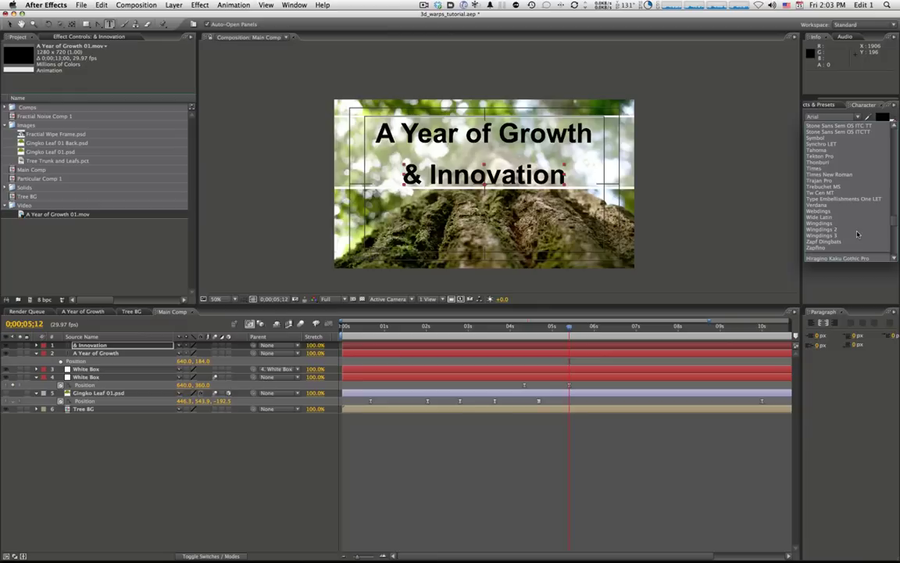
pyautogui.click(843, 175)
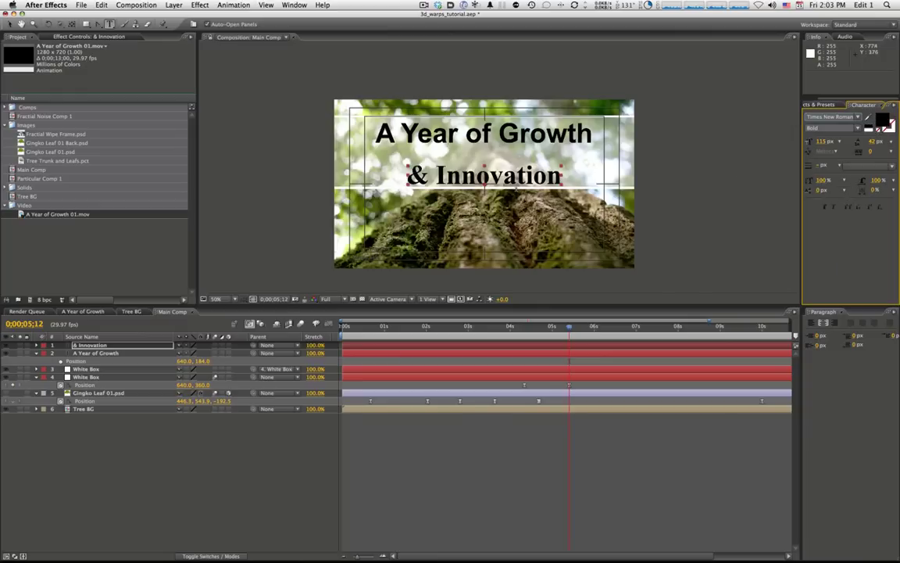
pyautogui.moveTo(515, 190); pyautogui.dragTo(515, 181)
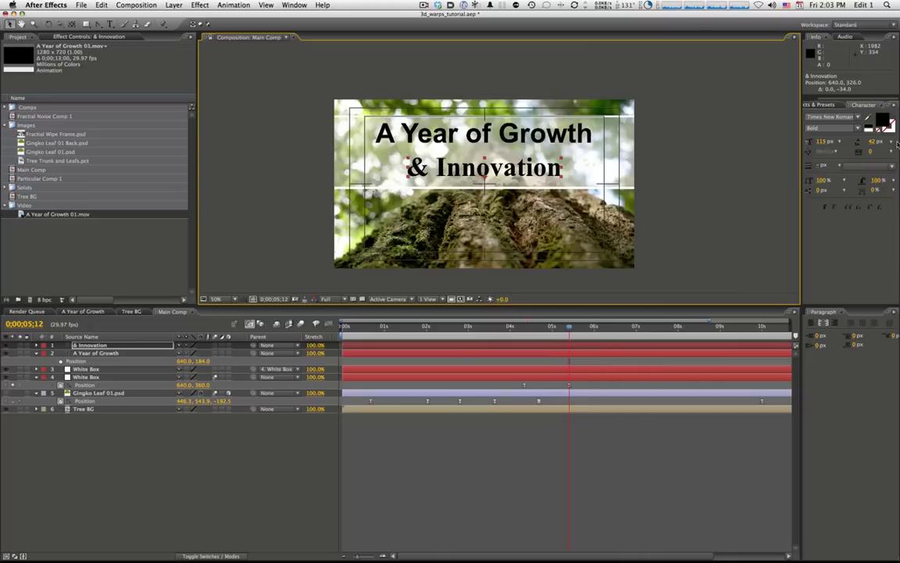
# Step: Change the & Innovation text's fill colour to a red of about RGB 201, 40, 40
pyautogui.click(882, 121)
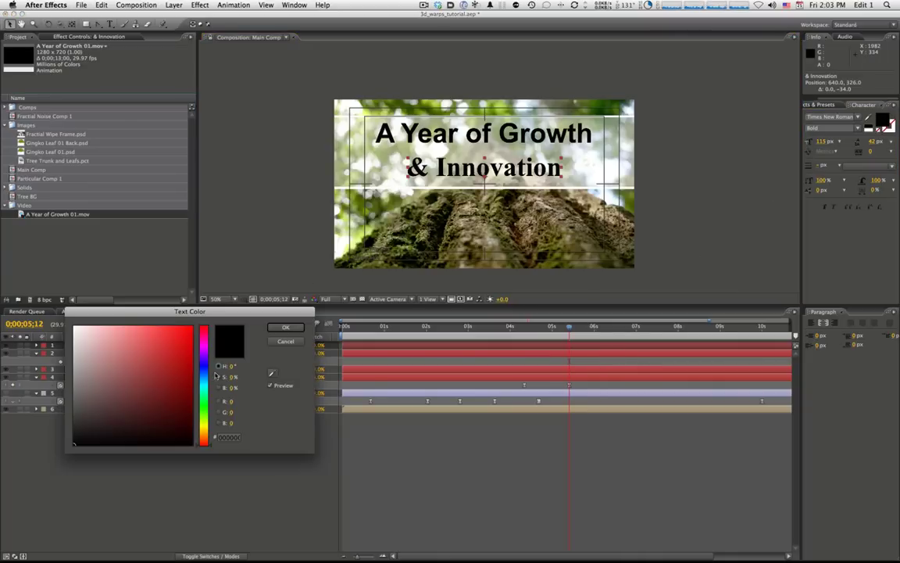
pyautogui.click(168, 352)
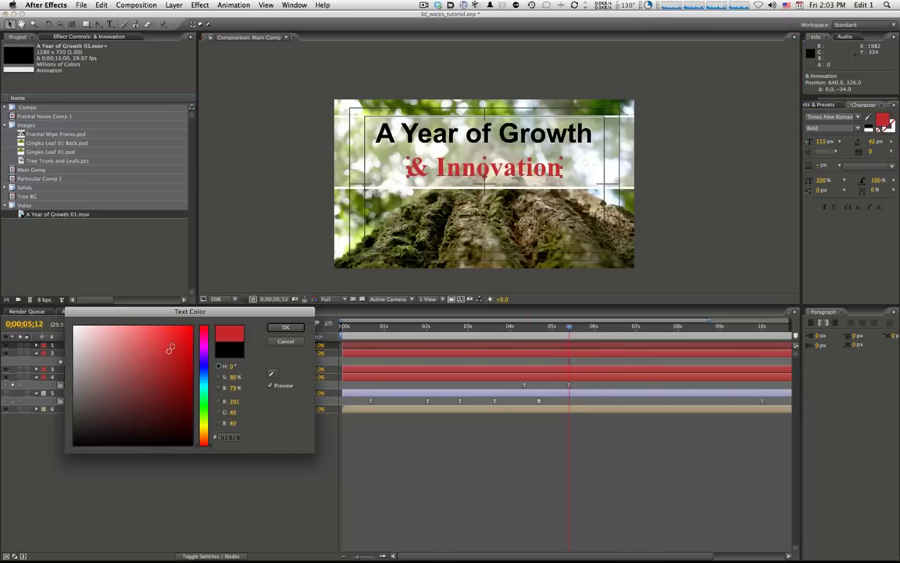
# Step: Change the "& Innovation" text to a darker red, #BA1010, and set its font size to 126 px
pyautogui.moveTo(169, 349); pyautogui.dragTo(180, 357)
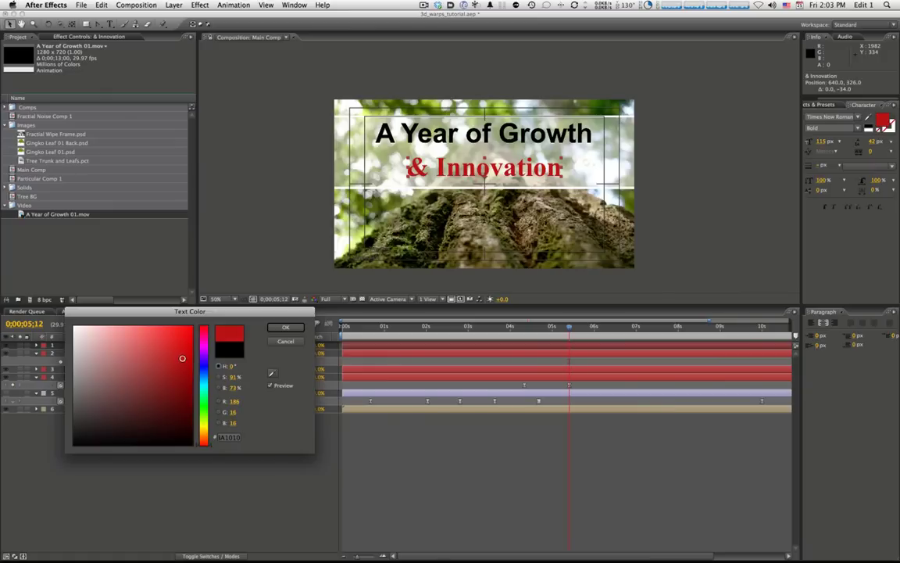
pyautogui.press('Return')
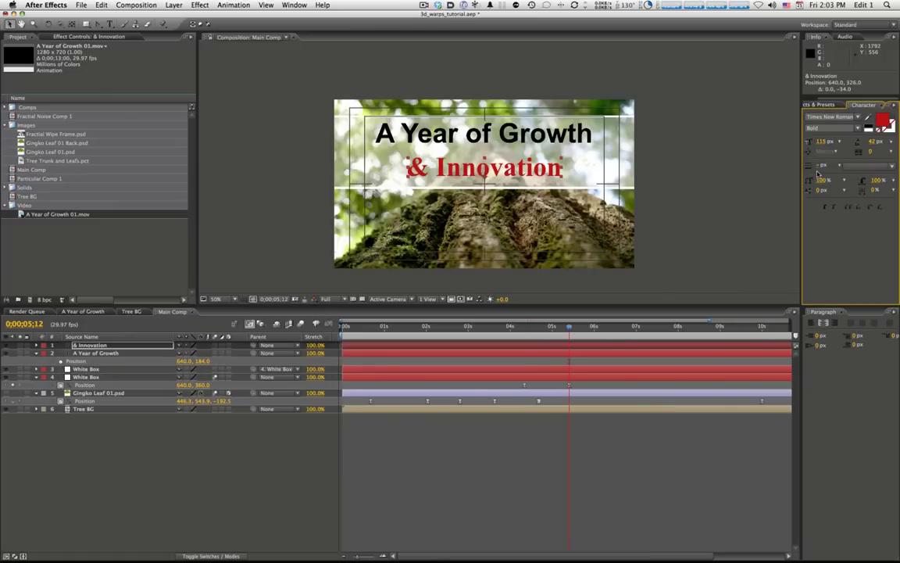
pyautogui.moveTo(818, 143); pyautogui.dragTo(824, 144)
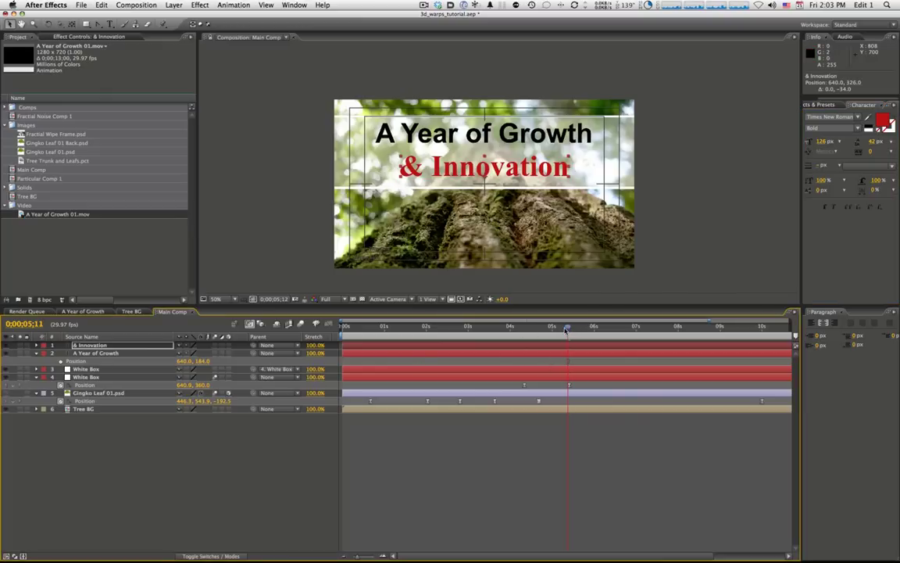
# Step: At 0;00;05;12, add a Scale text animator to the "A Year of Growth" layer and add a Blur property to it
pyautogui.moveTo(572, 329)
pyautogui.mouseDown()
pyautogui.moveTo(537, 330)
pyautogui.moveTo(569, 330)
pyautogui.mouseUp()
pyautogui.press('pagedown')
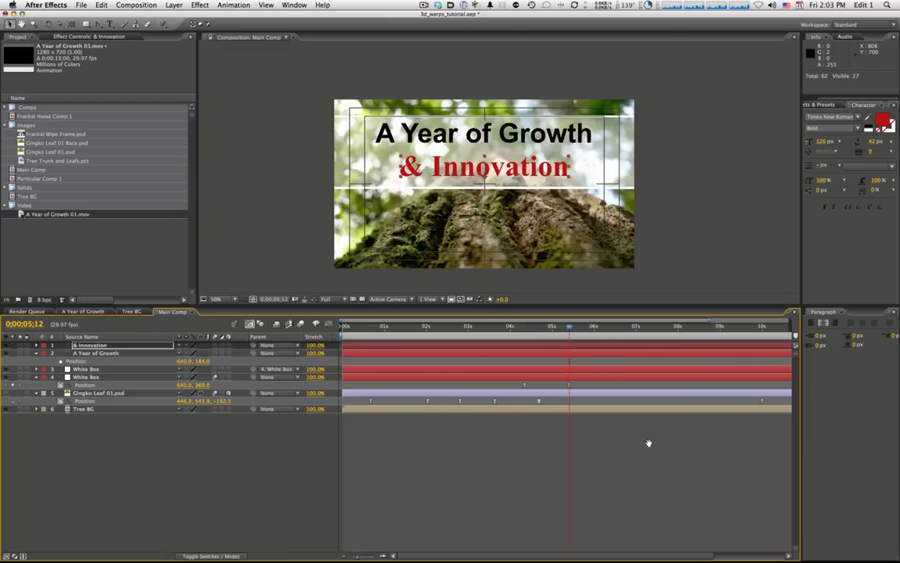
pyautogui.moveTo(648, 443); pyautogui.dragTo(549, 443)
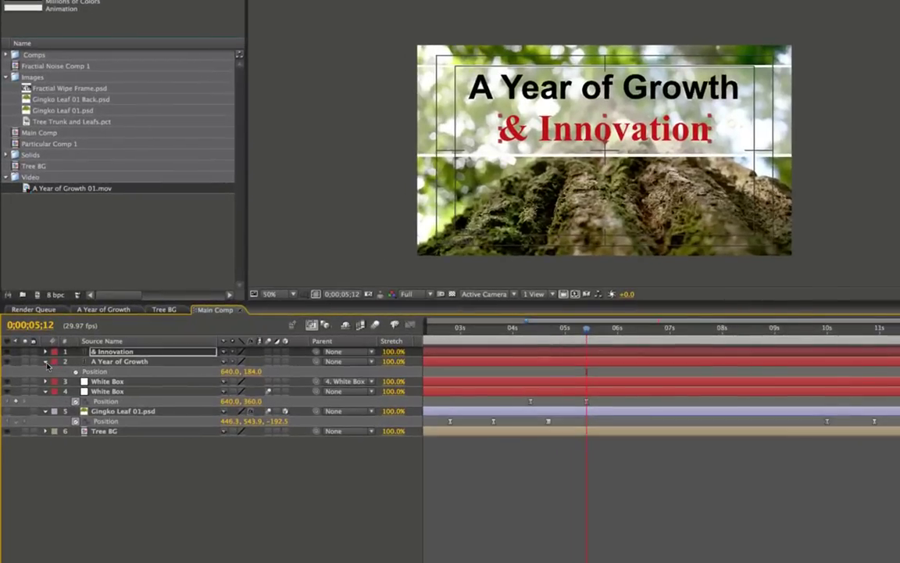
pyautogui.click(35, 353)
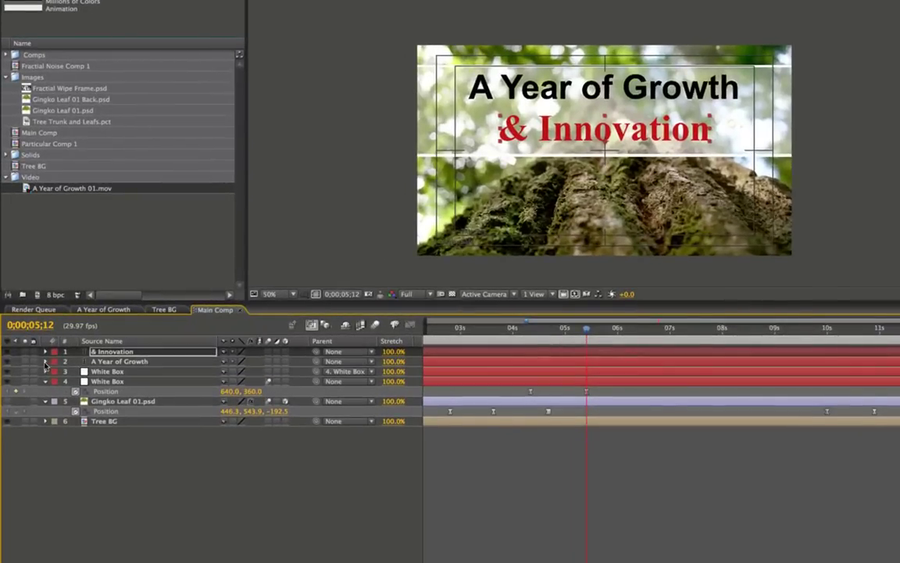
pyautogui.click(45, 361)
pyautogui.click(303, 372)
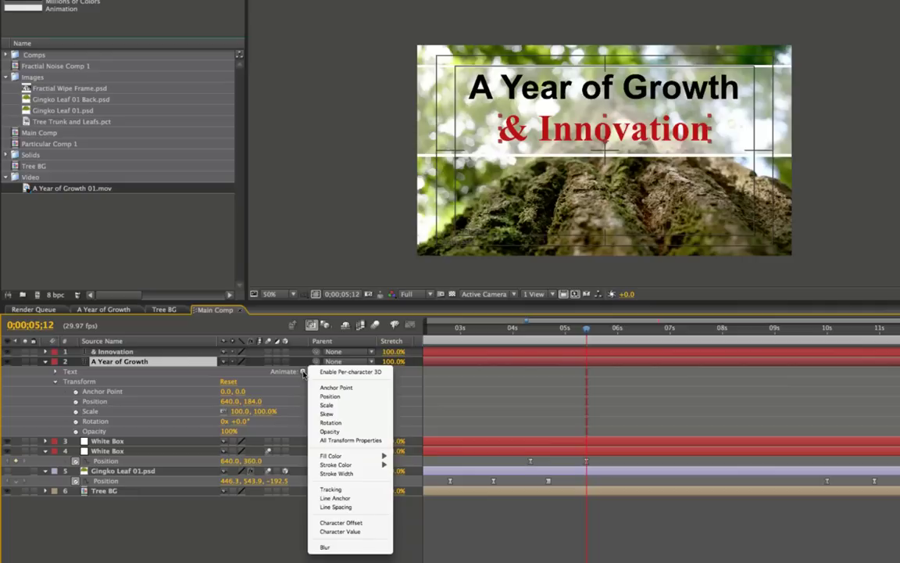
pyautogui.click(345, 405)
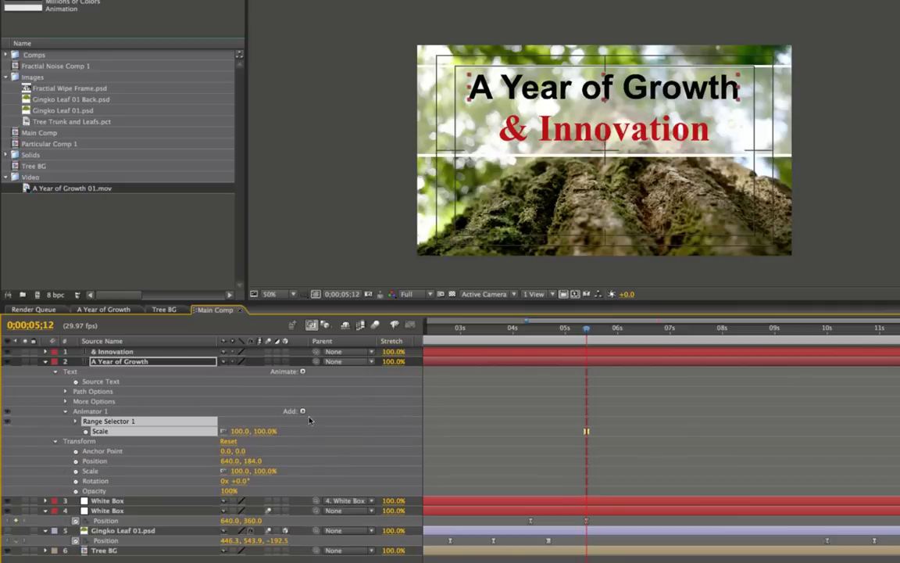
pyautogui.click(302, 411)
pyautogui.moveTo(325, 411)
pyautogui.moveTo(419, 506)
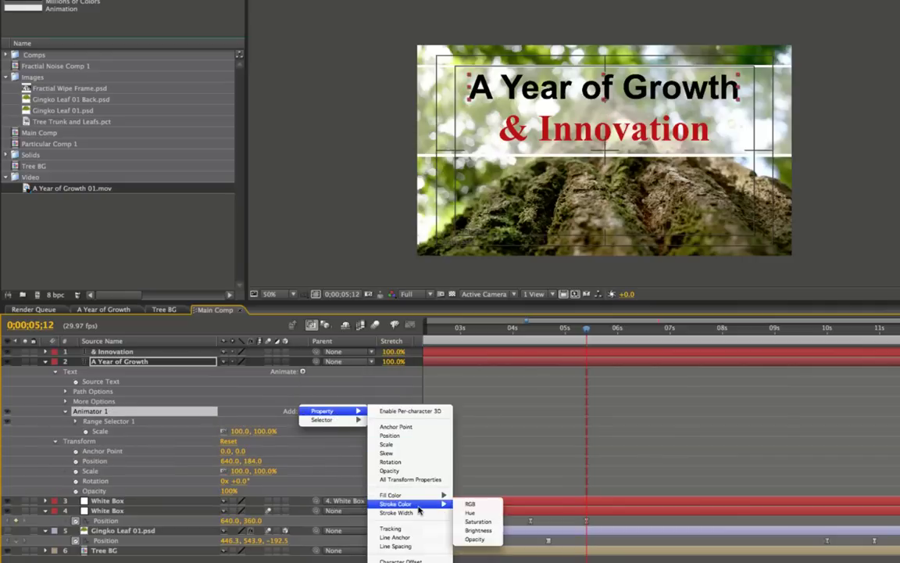
pyautogui.click(394, 562)
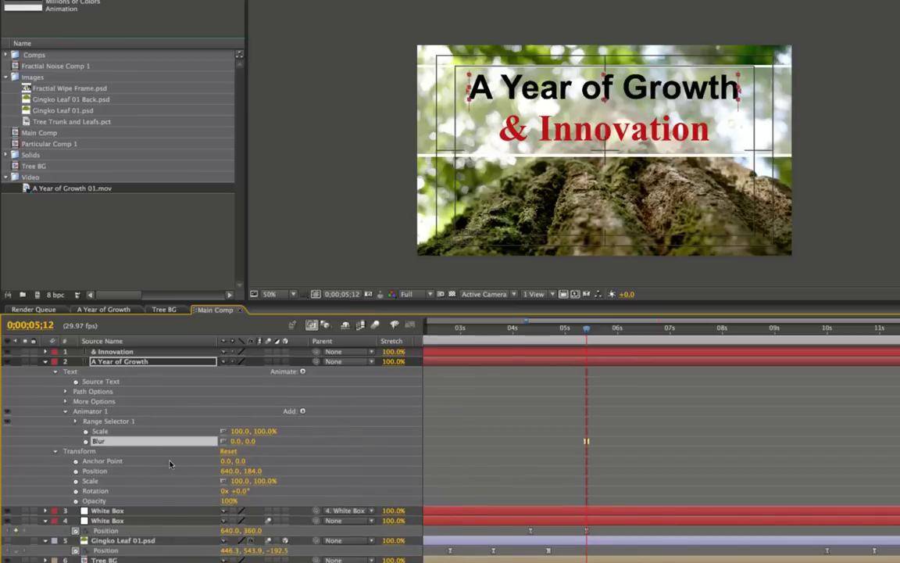
# Step: Set the "A Year of Growth" animator's Scale to 0% and its vertical Blur to 50
pyautogui.click(239, 431)
pyautogui.write('0')
pyautogui.press('Return')
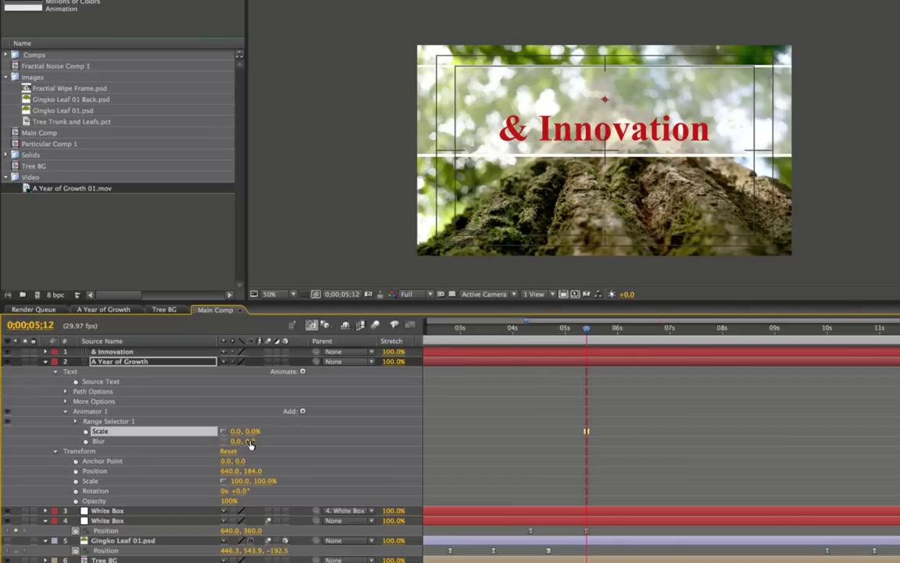
pyautogui.click(250, 440)
pyautogui.write('50')
pyautogui.press('Return')
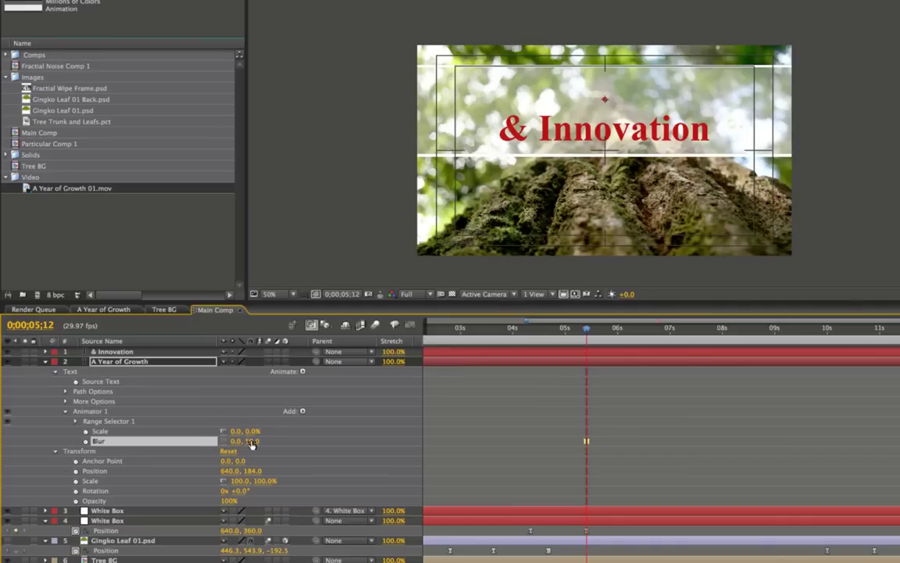
# Step: Set the "A Year of Growth" range selector's shape to Ramp Up and raise the animator's vertical Blur to 79
pyautogui.click(75, 422)
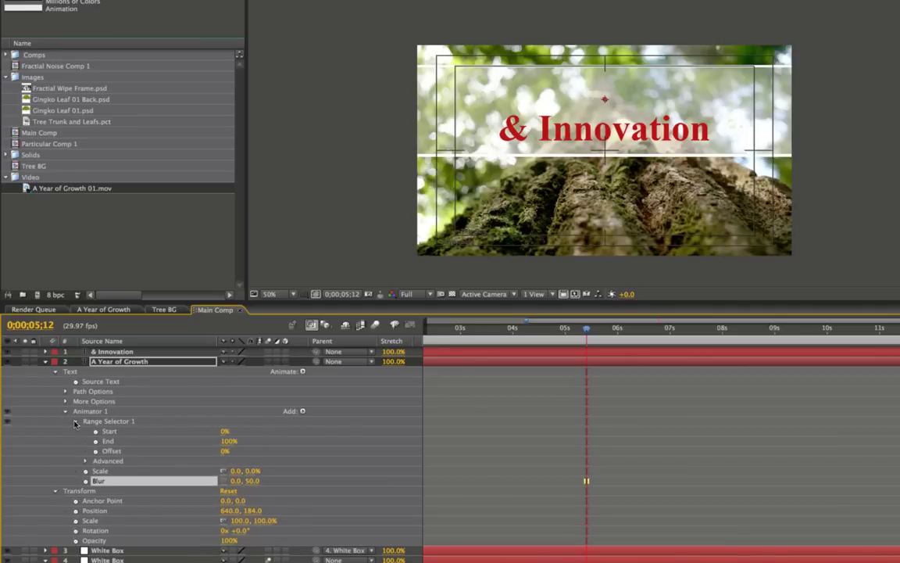
pyautogui.click(86, 461)
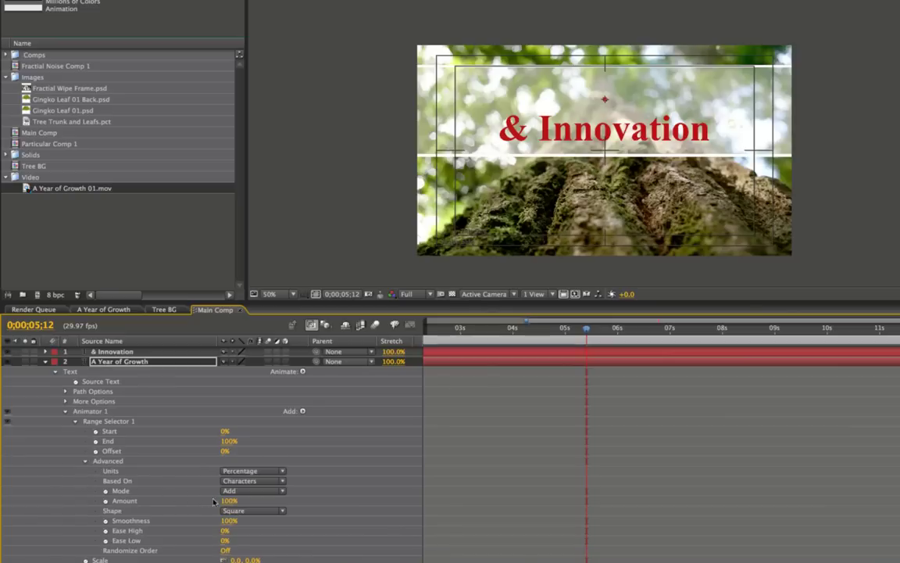
pyautogui.click(250, 510)
pyautogui.click(281, 529)
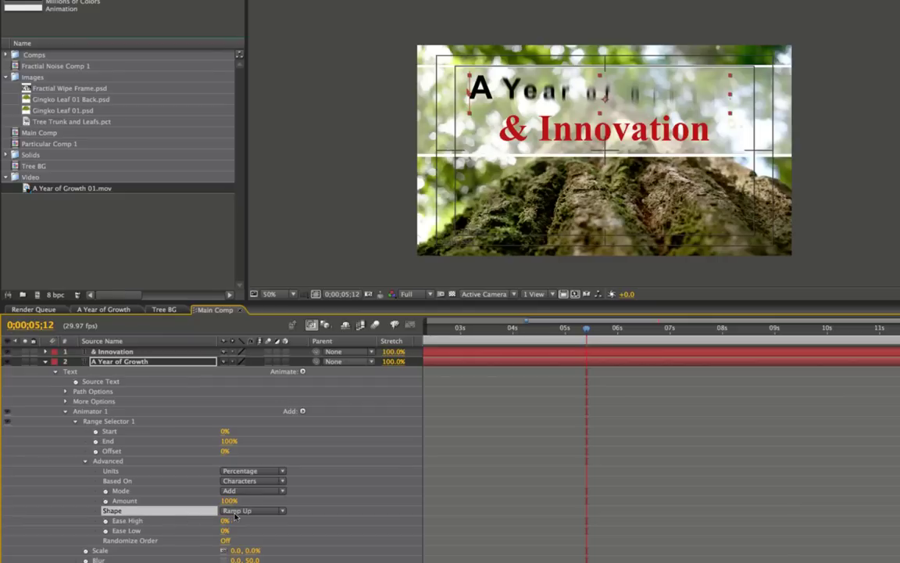
pyautogui.moveTo(225, 451); pyautogui.dragTo(213, 497)
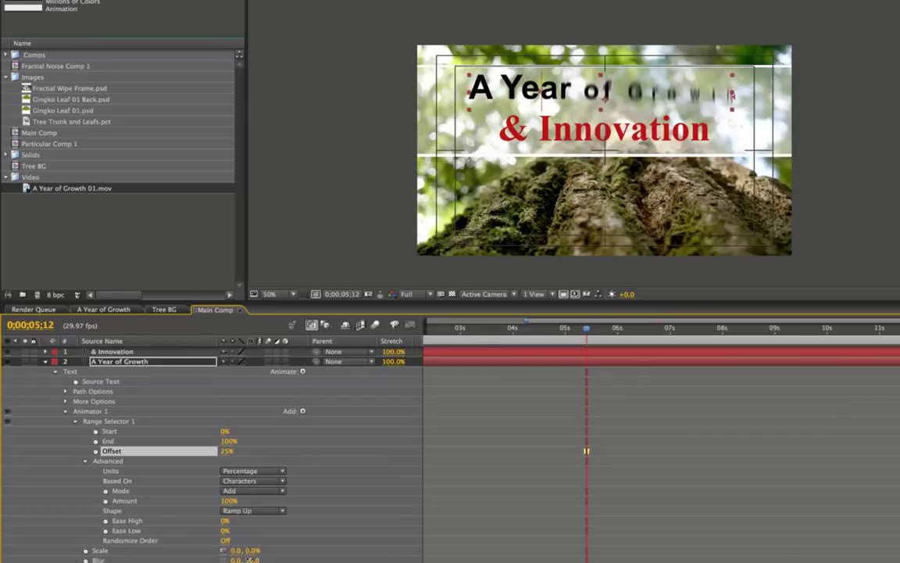
pyautogui.moveTo(249, 560); pyautogui.dragTo(272, 561)
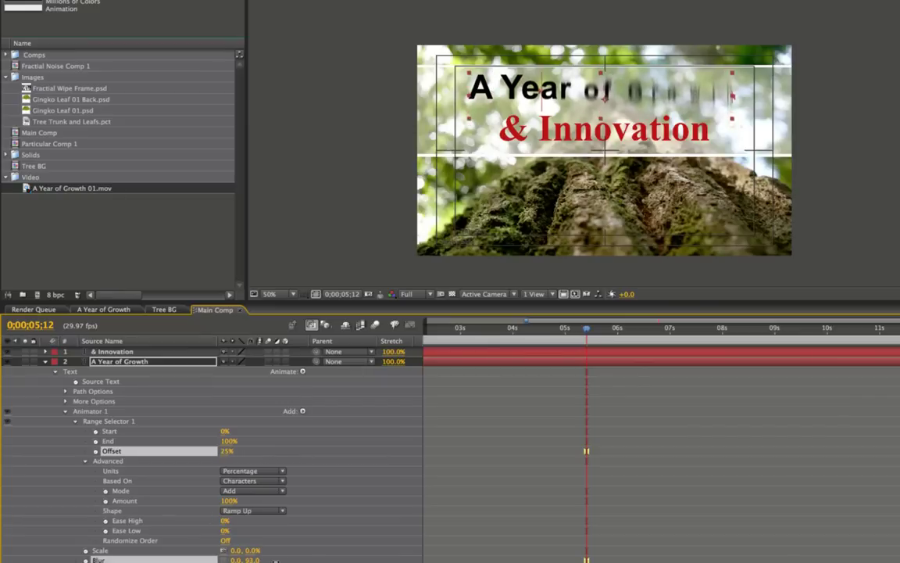
# Step: Keyframe the range selector's Offset at -100% at 0;00;05;12 and at 100% at 0;00;07;01
pyautogui.moveTo(223, 455); pyautogui.dragTo(133, 455)
pyautogui.click(95, 451)
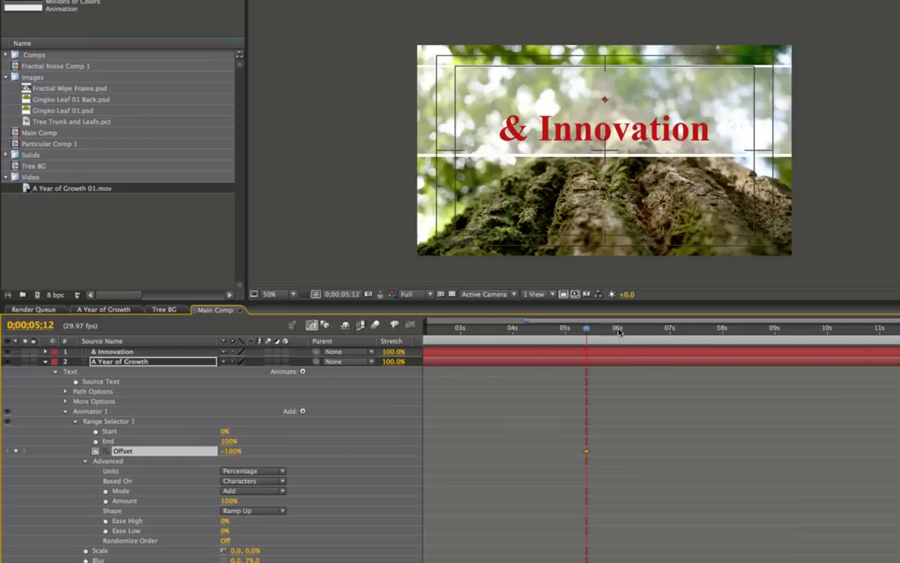
pyautogui.click(671, 329)
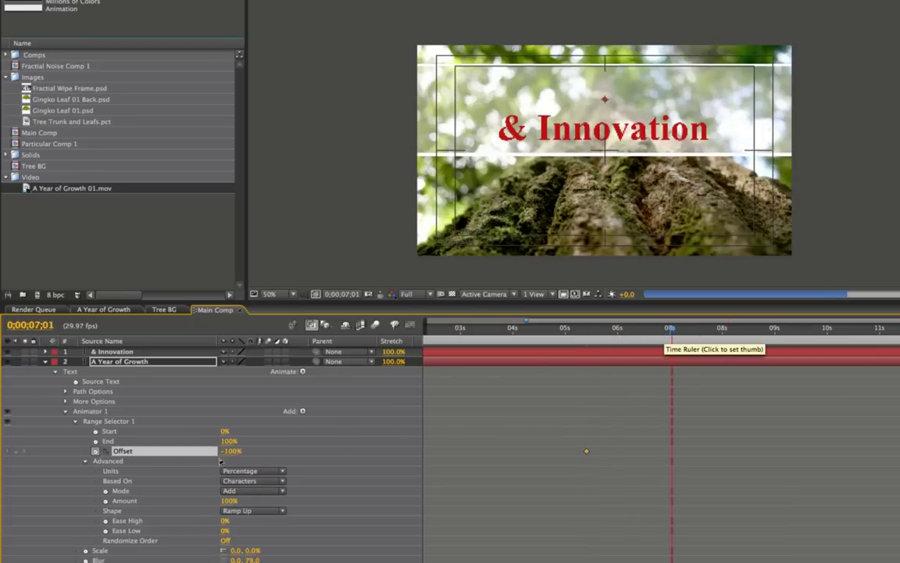
pyautogui.moveTo(233, 454); pyautogui.dragTo(467, 445)
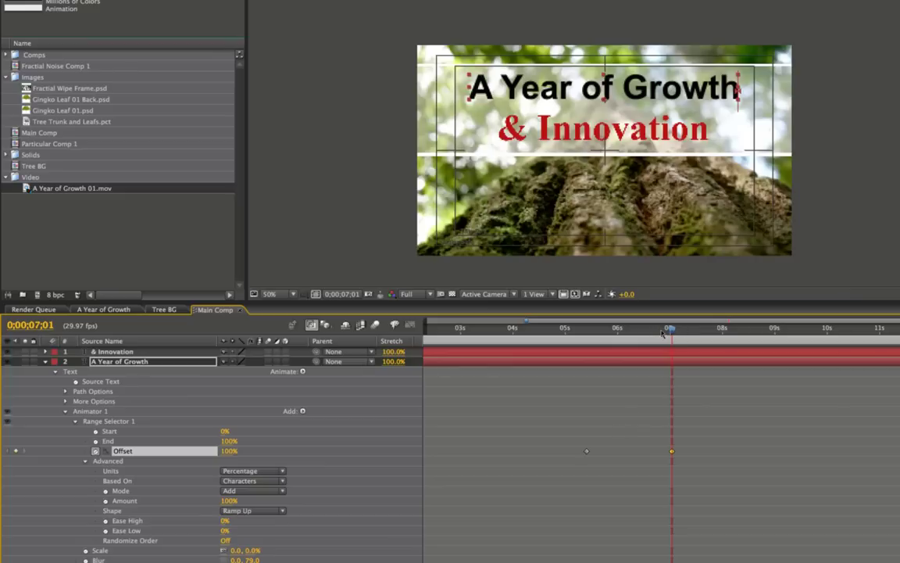
# Step: Show only the title's keyframed properties, hide the Tree BG layer, and preview the text animation from 0;00;05;12
pyautogui.moveTo(665, 330); pyautogui.dragTo(655, 330)
pyautogui.press('u')
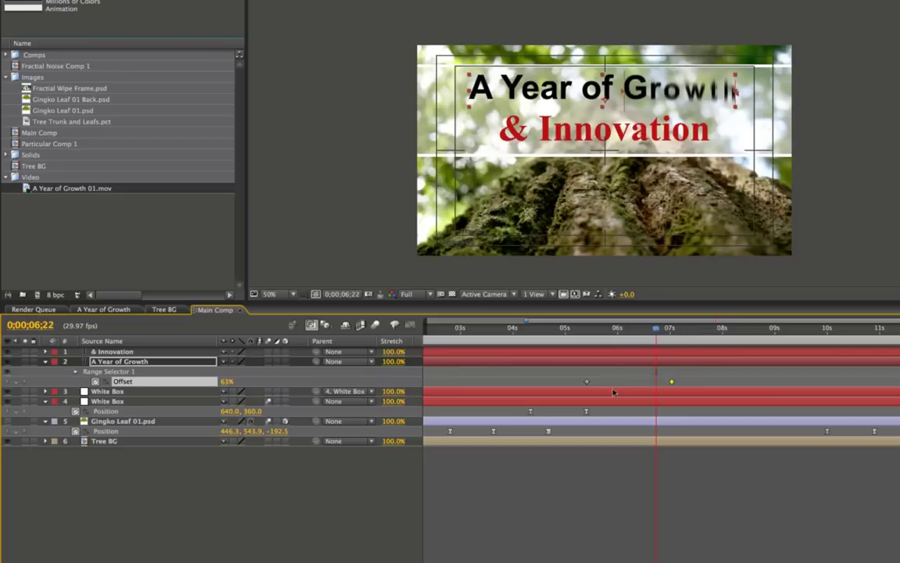
pyautogui.click(9, 441)
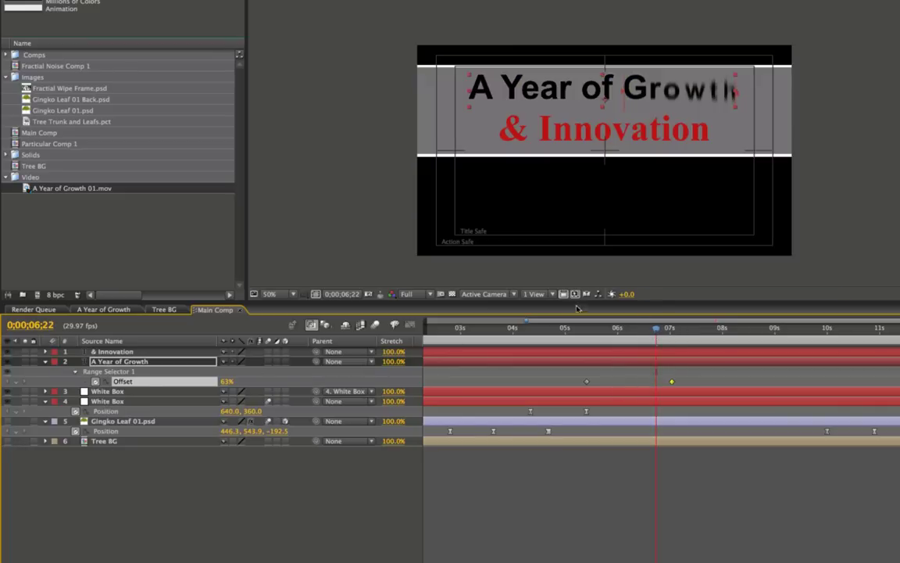
pyautogui.moveTo(656, 329); pyautogui.dragTo(586, 331)
pyautogui.press('KP_0')
# Step: Enable per-character 3D on the "& Innovation" layer and add a Position text animator
pyautogui.click(129, 351)
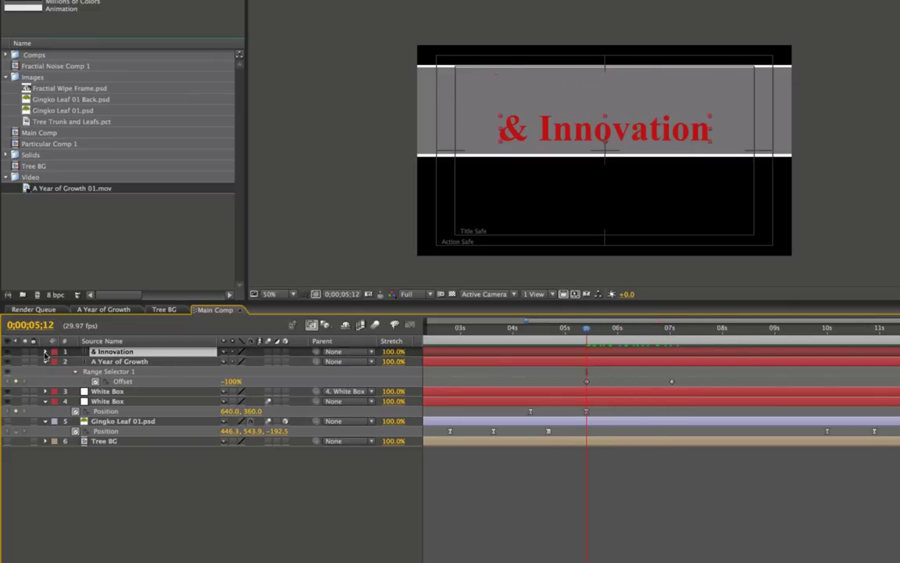
pyautogui.click(45, 352)
pyautogui.click(302, 361)
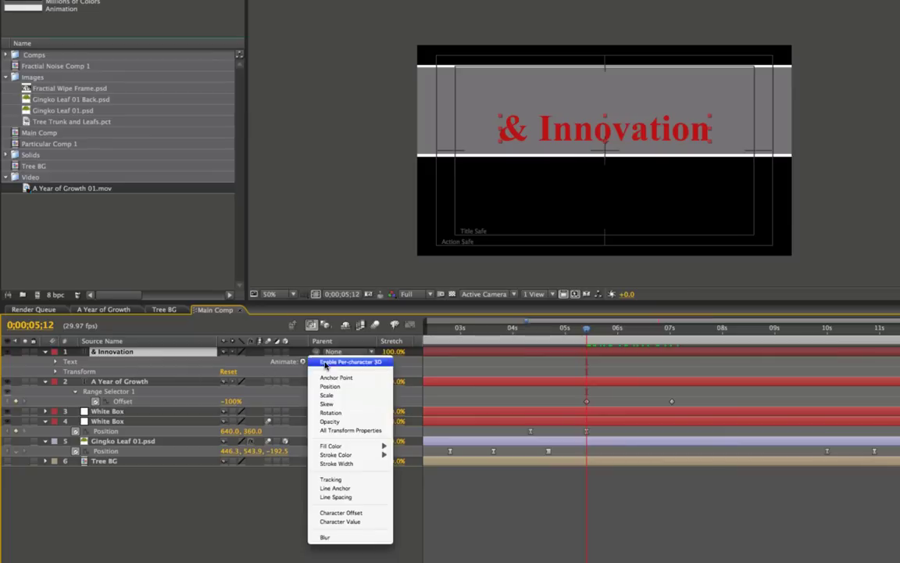
pyautogui.click(317, 368)
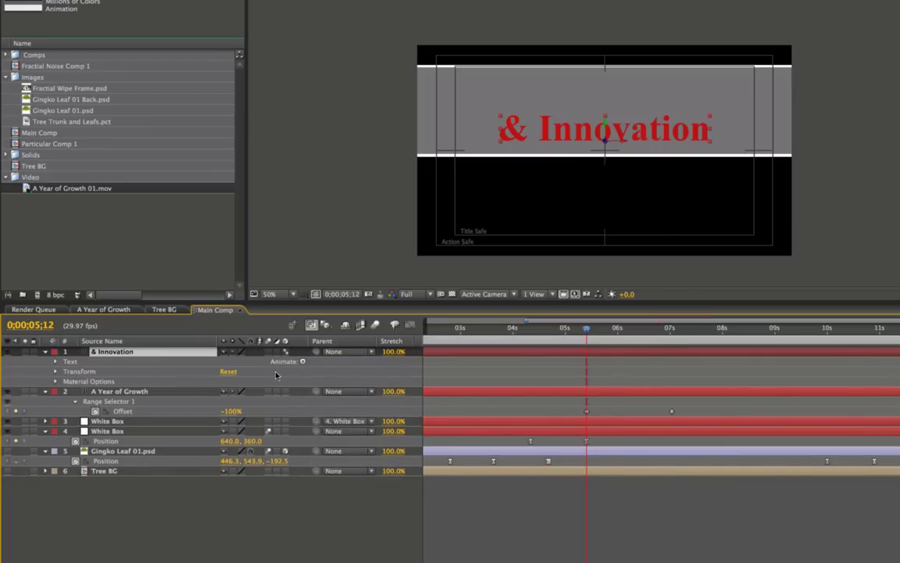
pyautogui.click(303, 362)
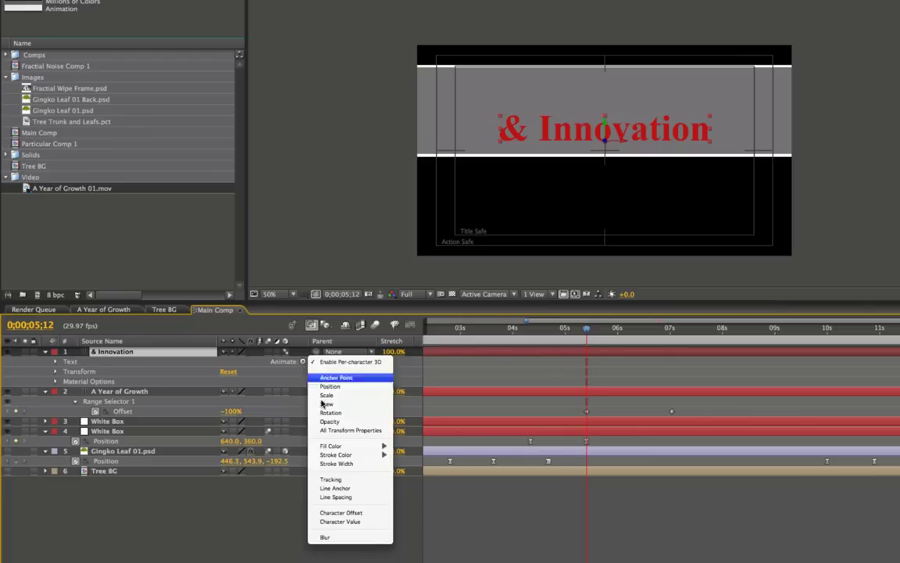
pyautogui.click(326, 386)
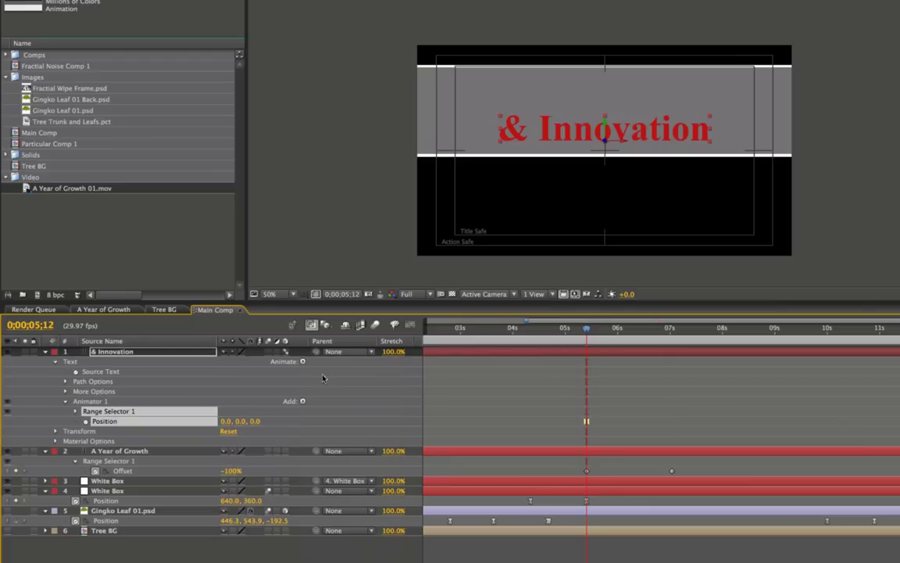
# Step: Add Rotation and Opacity properties to the "& Innovation" layer's Animator 1
pyautogui.click(302, 401)
pyautogui.moveTo(321, 401)
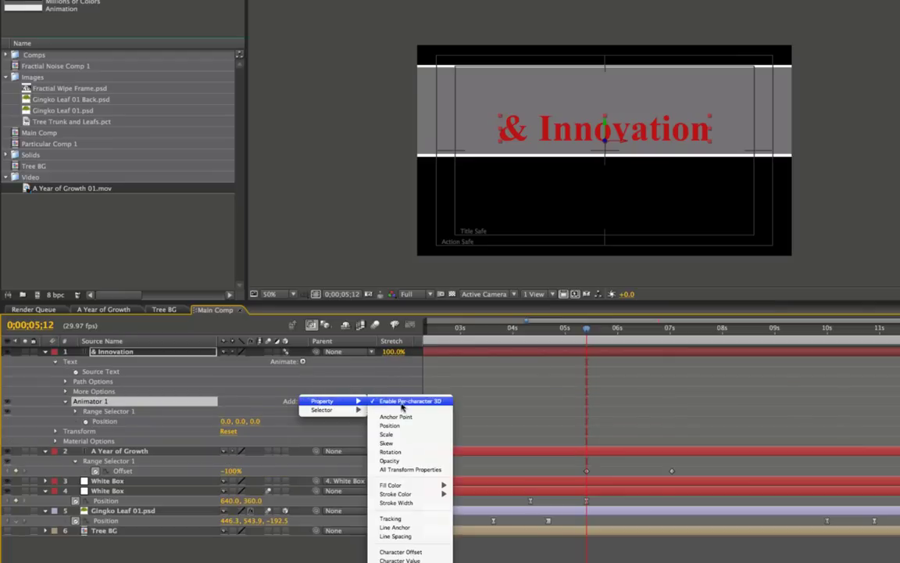
pyautogui.click(395, 452)
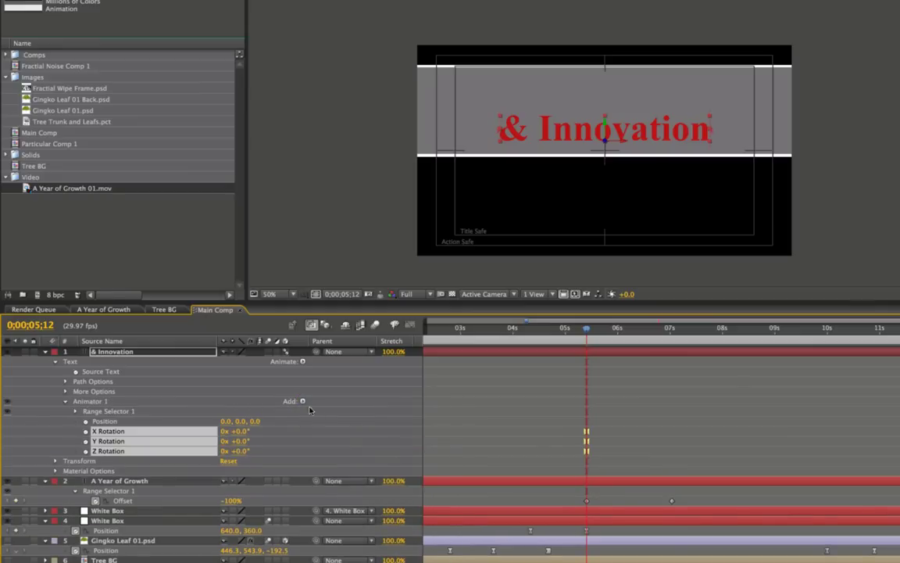
pyautogui.click(302, 401)
pyautogui.moveTo(344, 401)
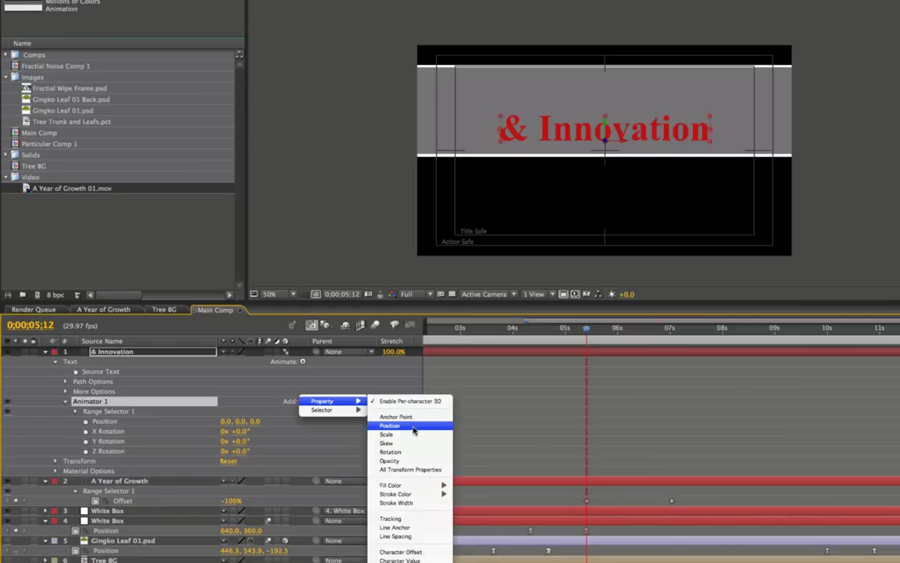
pyautogui.click(397, 461)
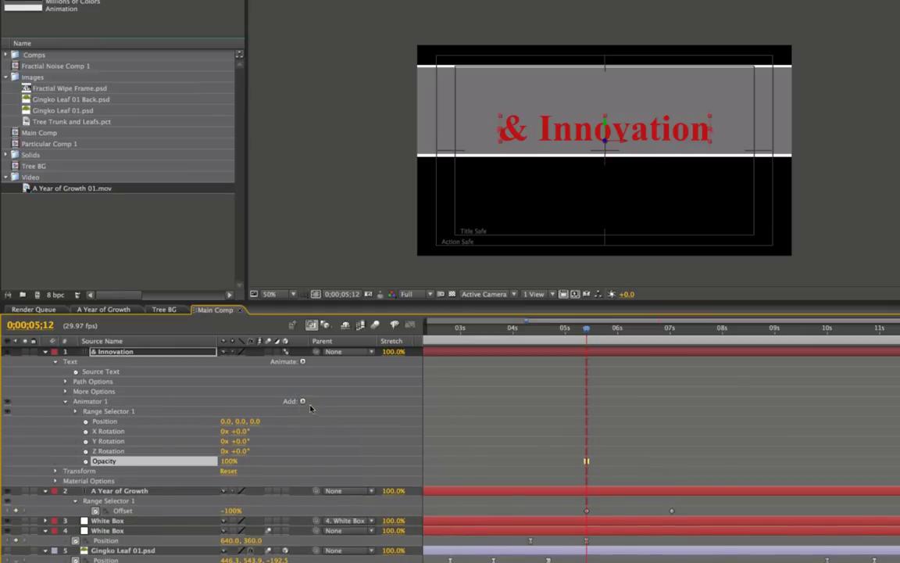
# Step: Add Tracking and Blur properties to the "& Innovation" layer's Animator 1
pyautogui.click(302, 401)
pyautogui.moveTo(352, 401)
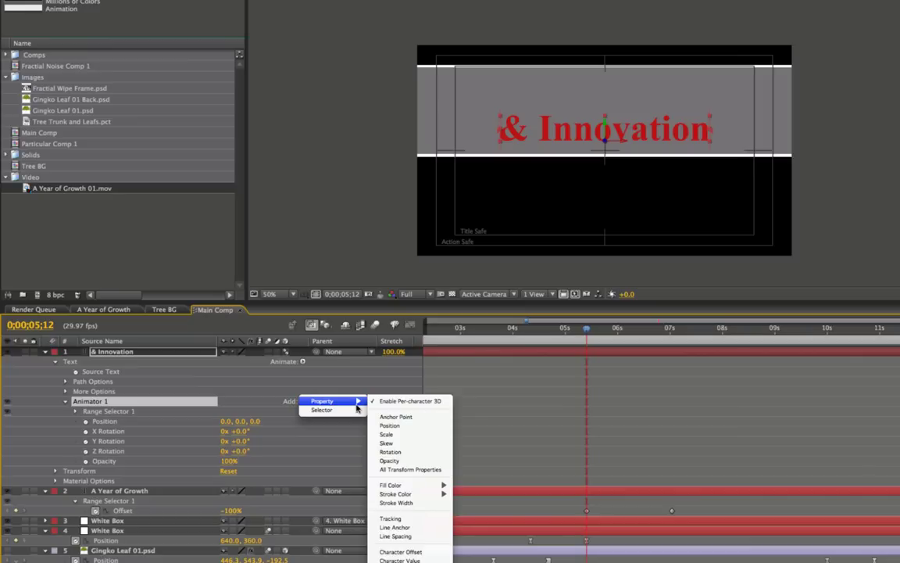
pyautogui.click(419, 521)
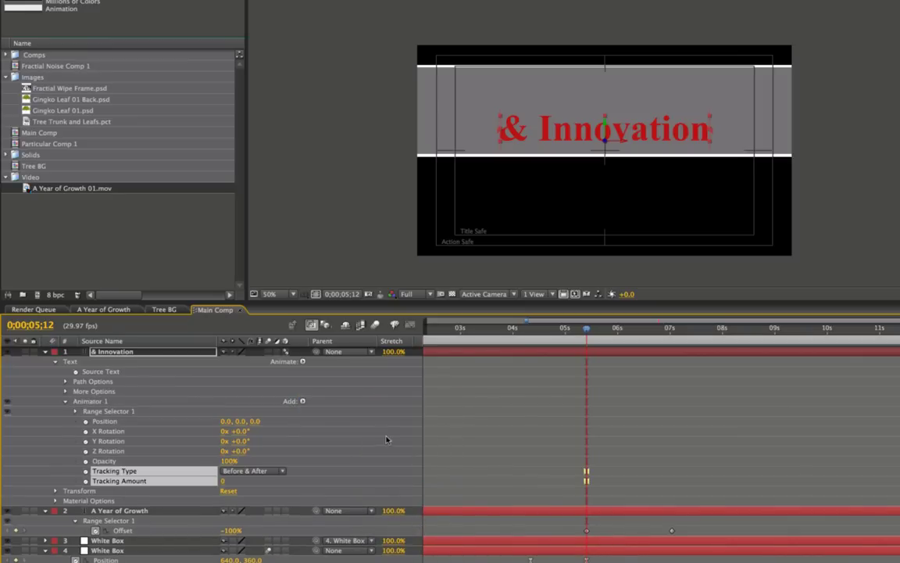
pyautogui.click(302, 401)
pyautogui.moveTo(348, 401)
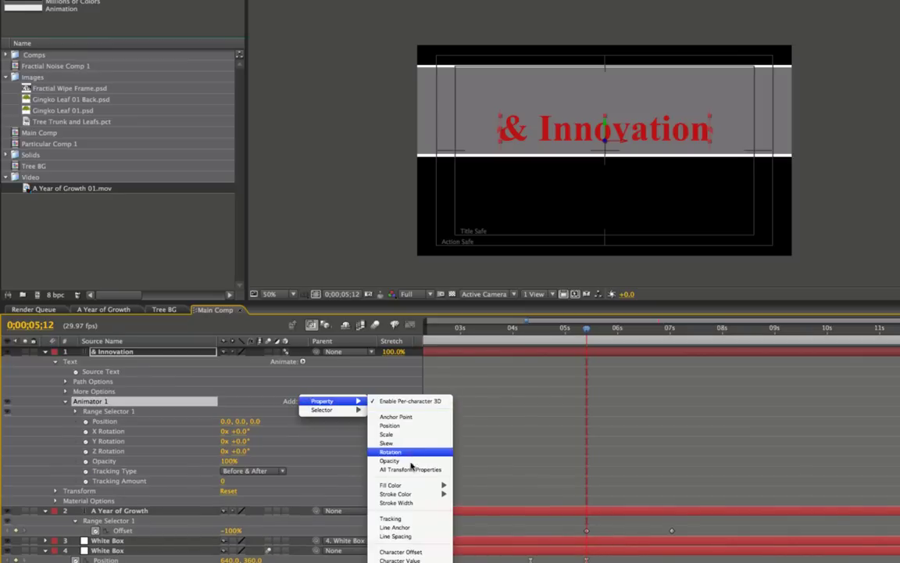
pyautogui.click(403, 558)
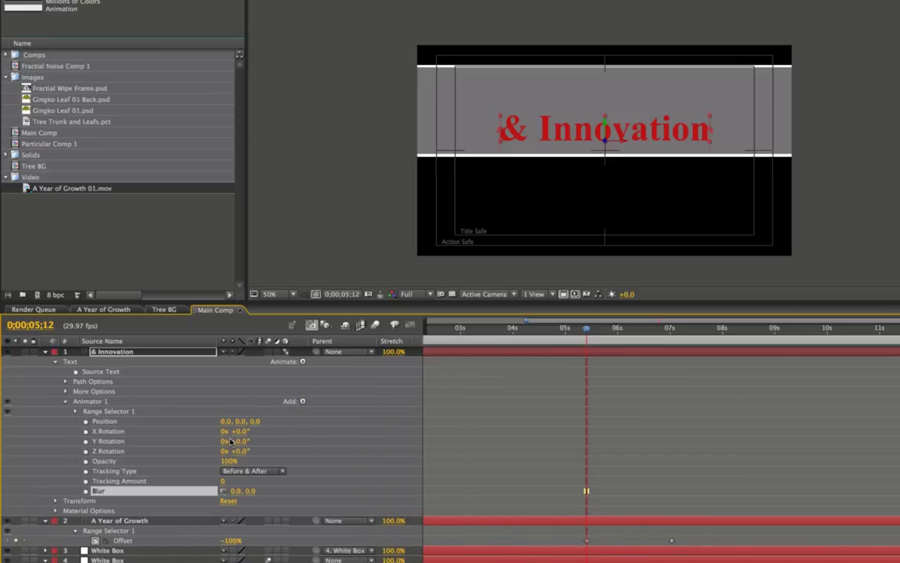
# Step: Set the "& Innovation" animator's Position to -1071.0, -200.0, -291.0
pyautogui.moveTo(225, 421); pyautogui.dragTo(164, 422)
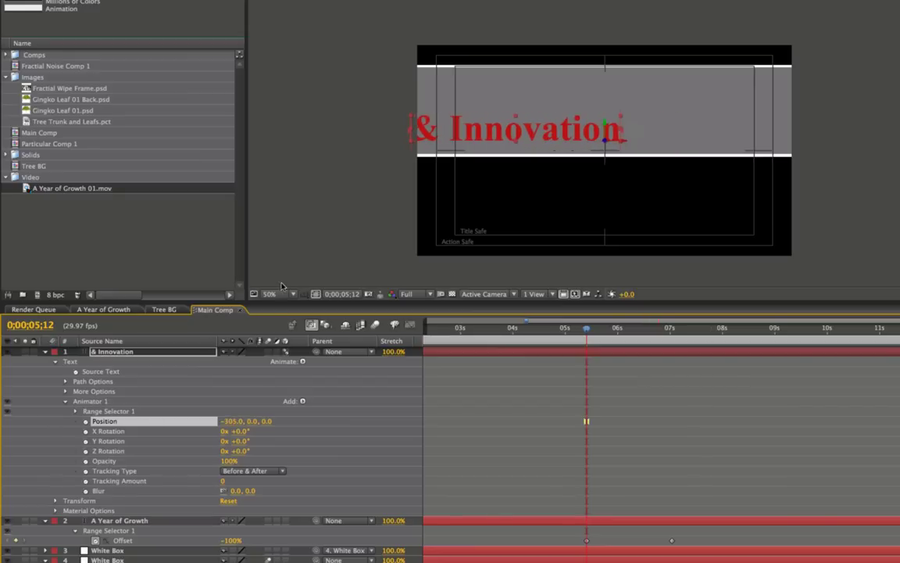
pyautogui.moveTo(232, 422); pyautogui.dragTo(186, 428)
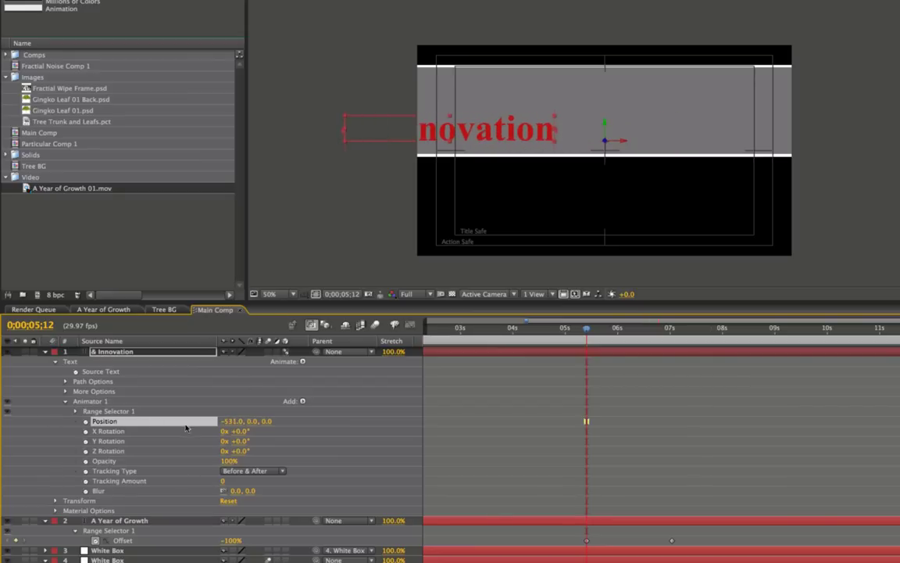
pyautogui.moveTo(248, 421); pyautogui.dragTo(30, 422)
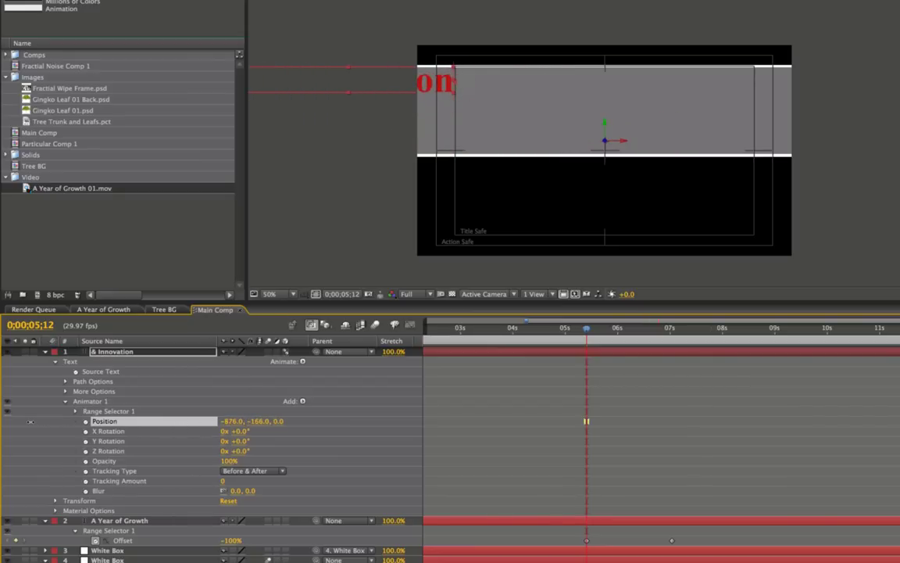
pyautogui.moveTo(271, 421); pyautogui.dragTo(122, 420)
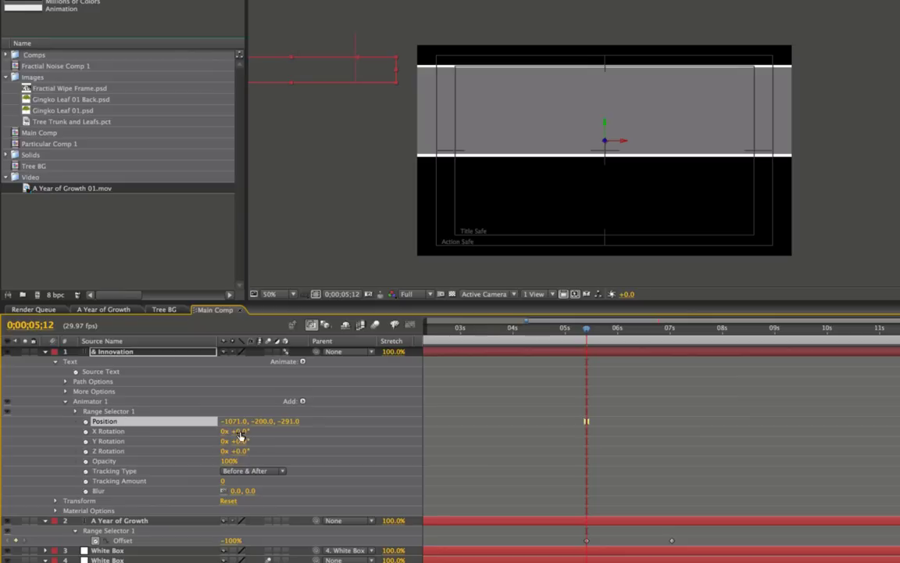
# Step: Set the "& Innovation" animator's X Rotation to 58°, Y Rotation to -100° and Z Rotation to 115°
pyautogui.moveTo(226, 431)
pyautogui.mouseDown()
pyautogui.moveTo(250, 444)
pyautogui.moveTo(188, 442)
pyautogui.moveTo(295, 452)
pyautogui.mouseUp()
pyautogui.click(296, 452)
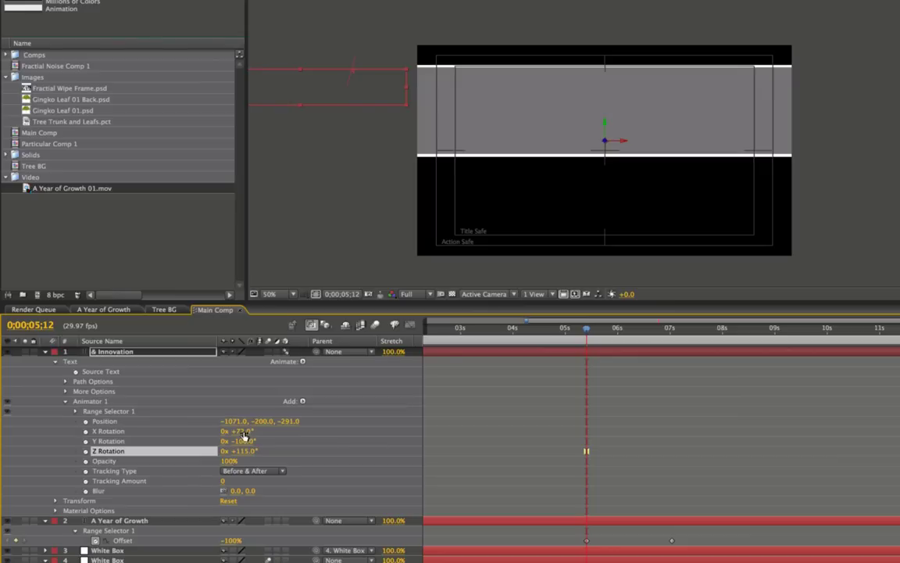
pyautogui.moveTo(244, 435); pyautogui.dragTo(234, 436)
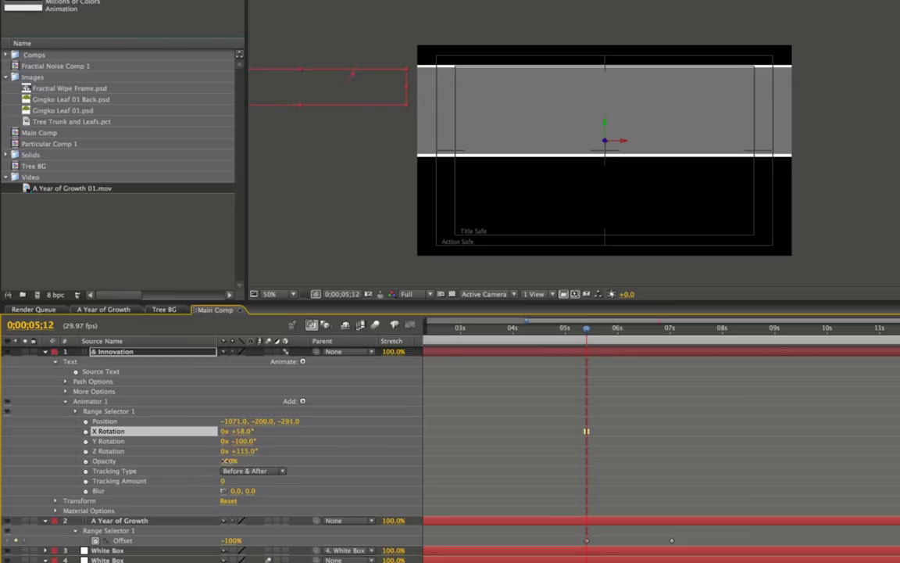
# Step: Set the "& Innovation" animator's Opacity to 0%, Tracking Amount to 81 and Blur to 78.0, 78.0
pyautogui.click(226, 462)
pyautogui.write('0')
pyautogui.press('Return')
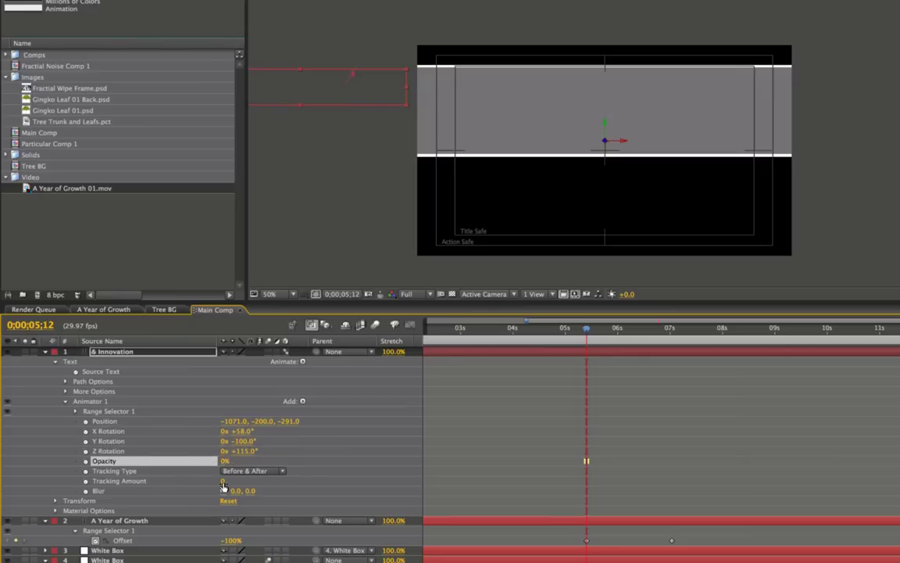
pyautogui.moveTo(224, 481); pyautogui.dragTo(233, 480)
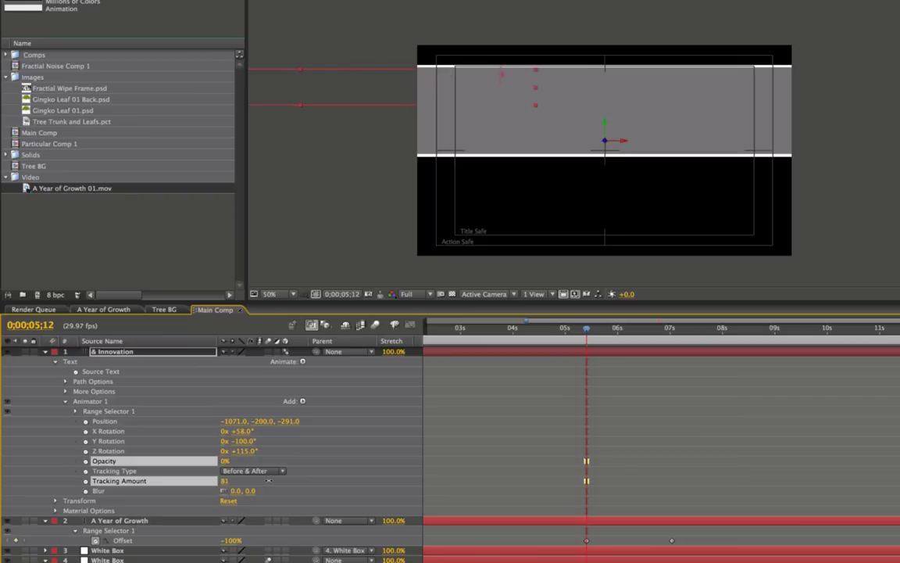
pyautogui.click(268, 480)
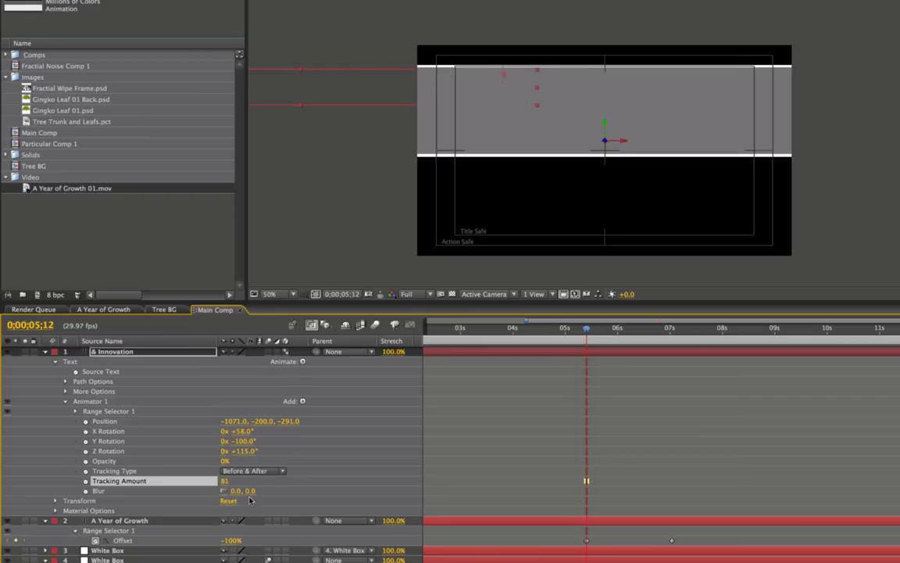
pyautogui.moveTo(235, 490); pyautogui.dragTo(292, 490)
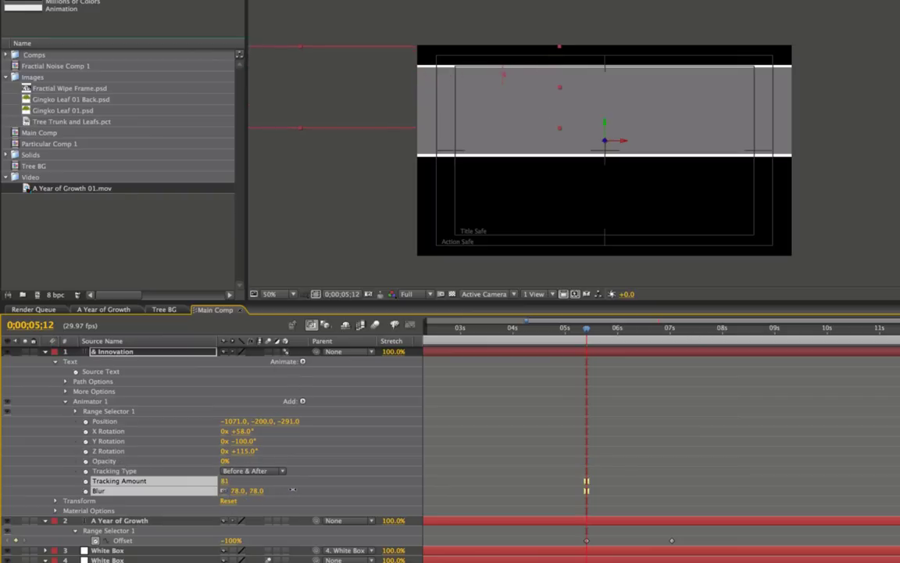
# Step: Change Range Selector 1's advanced Shape to Ramp Up and test the effect with an Offset of 41%
pyautogui.click(75, 411)
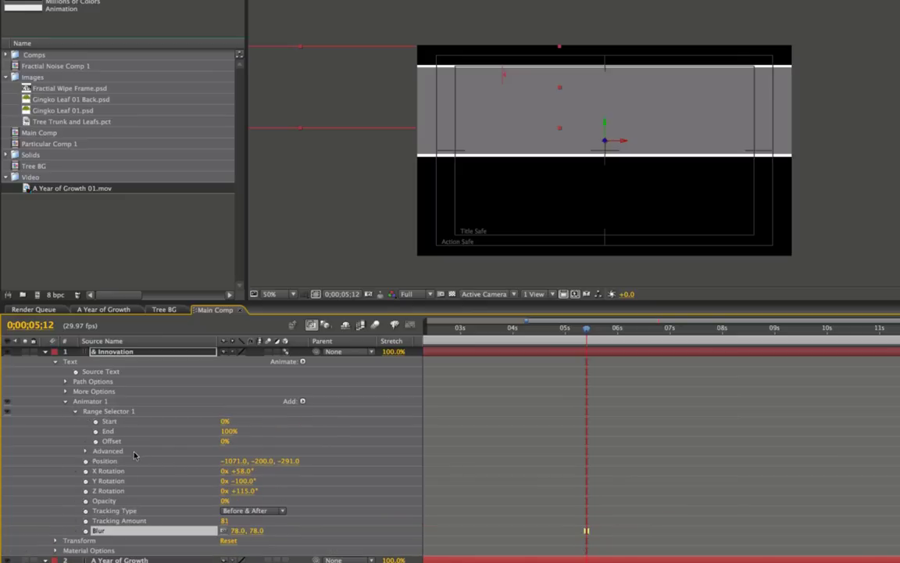
pyautogui.click(86, 451)
pyautogui.click(253, 500)
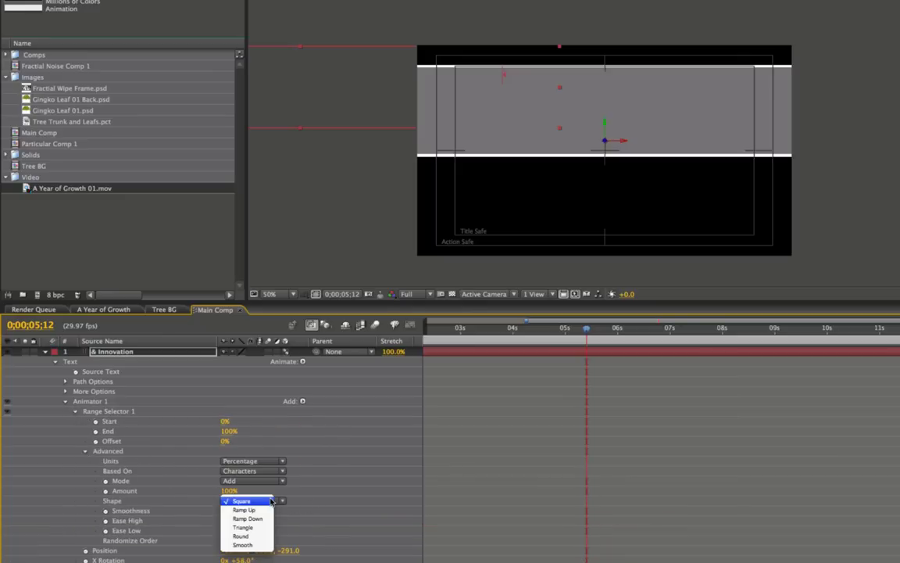
pyautogui.click(266, 514)
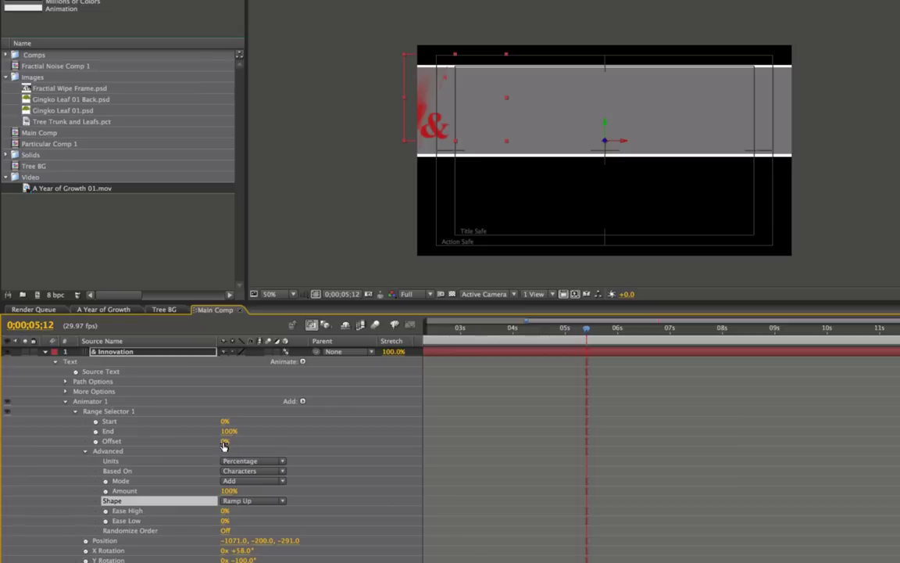
pyautogui.moveTo(224, 444); pyautogui.dragTo(252, 442)
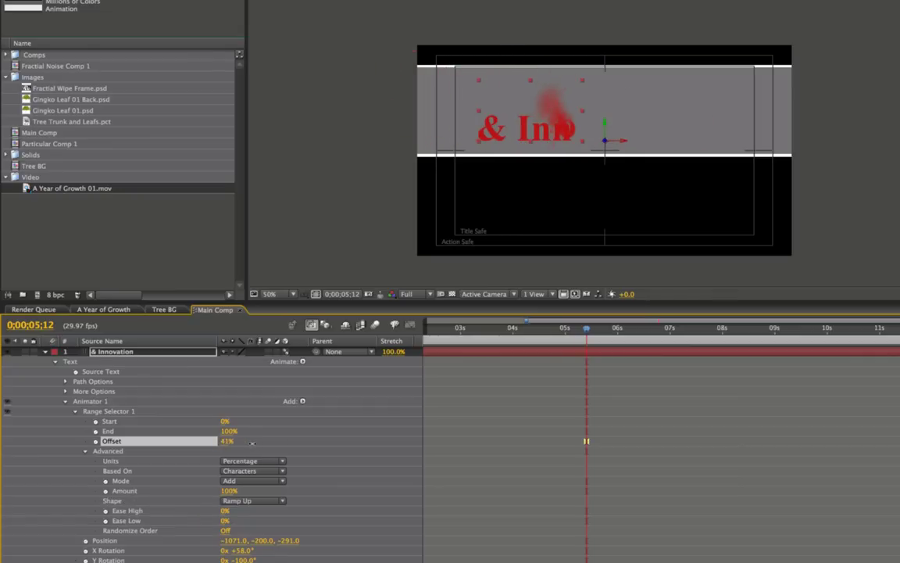
# Step: Turn on Randomize Order with the Offset at 37%, and unlink the Blur dimensions to set Blur to 0.0, 78.0
pyautogui.click(225, 531)
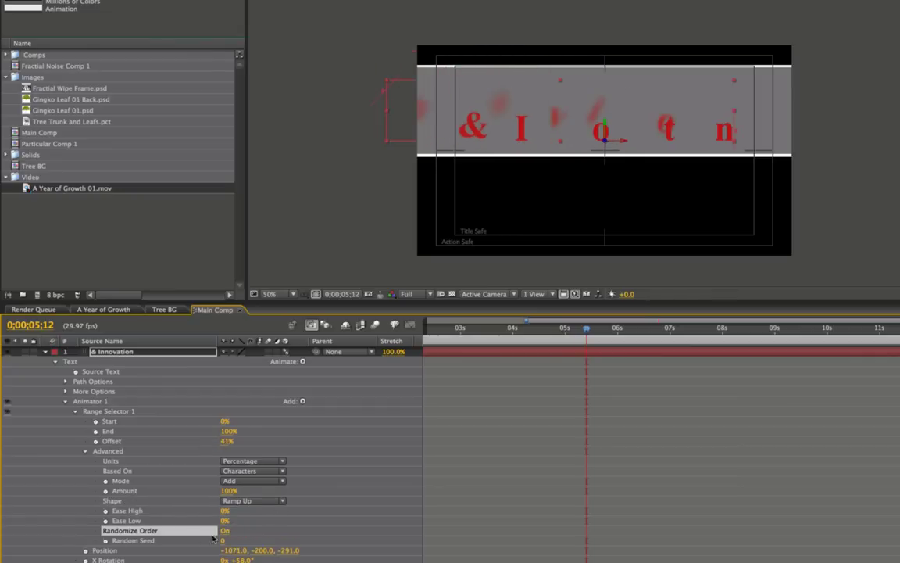
pyautogui.moveTo(225, 441)
pyautogui.mouseDown()
pyautogui.moveTo(185, 441)
pyautogui.moveTo(234, 441)
pyautogui.mouseUp()
pyautogui.scroll(-5, 345, 495)
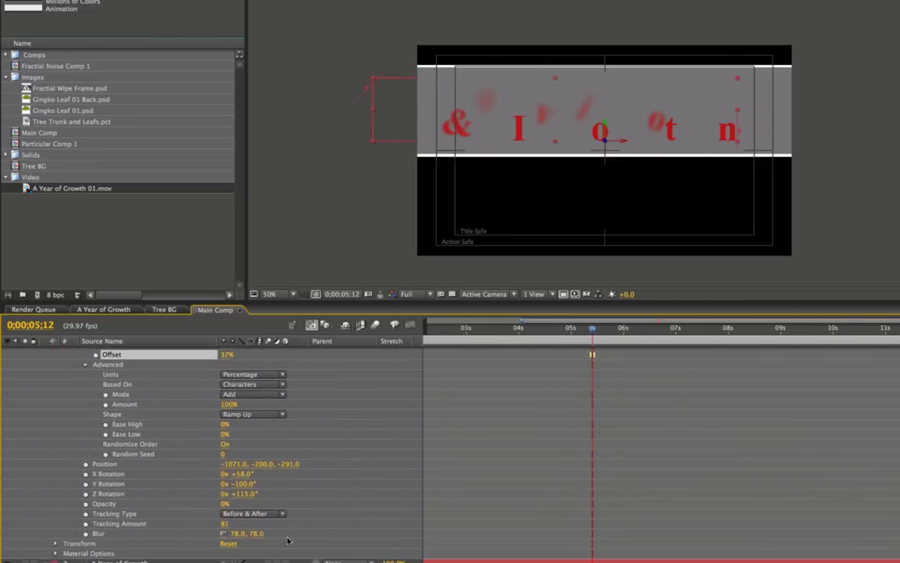
pyautogui.moveTo(235, 533); pyautogui.dragTo(187, 533)
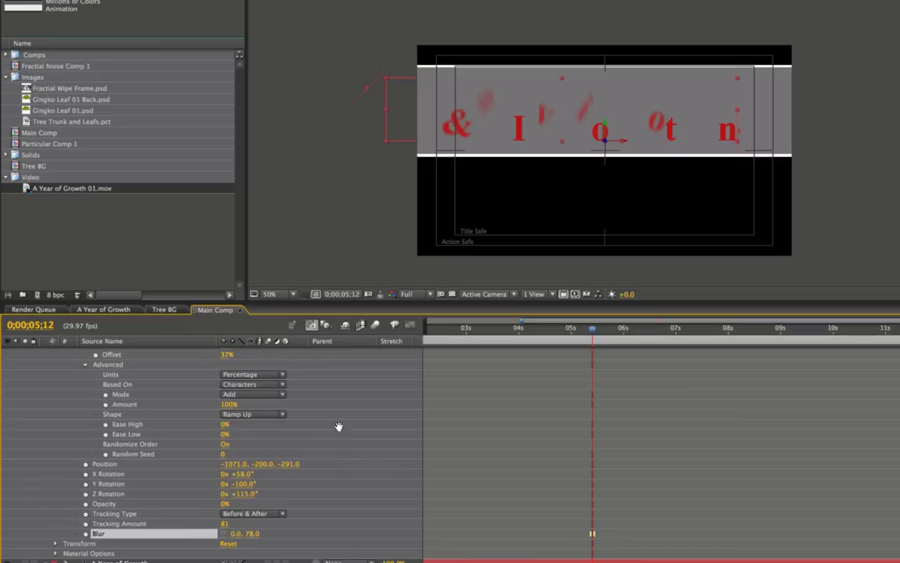
pyautogui.scroll(3, 342, 426)
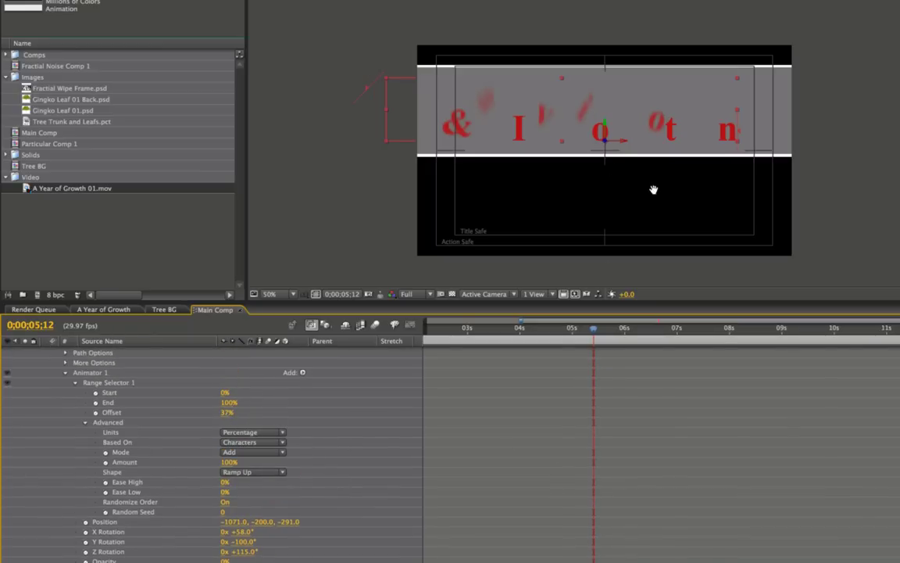
pyautogui.moveTo(612, 185); pyautogui.dragTo(594, 249)
pyautogui.moveTo(624, 169); pyautogui.dragTo(625, 161)
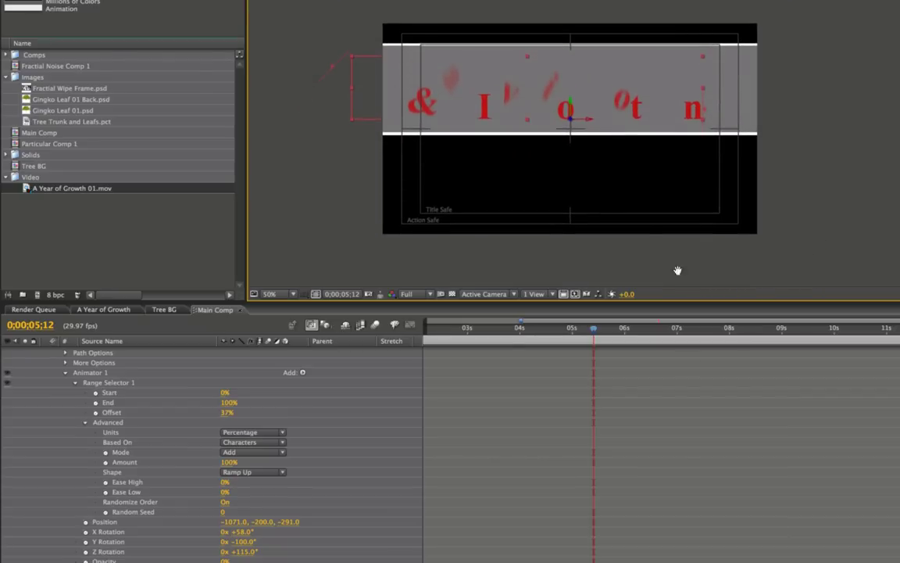
pyautogui.scroll(-5, 707, 486)
pyautogui.scroll(4, 444, 482)
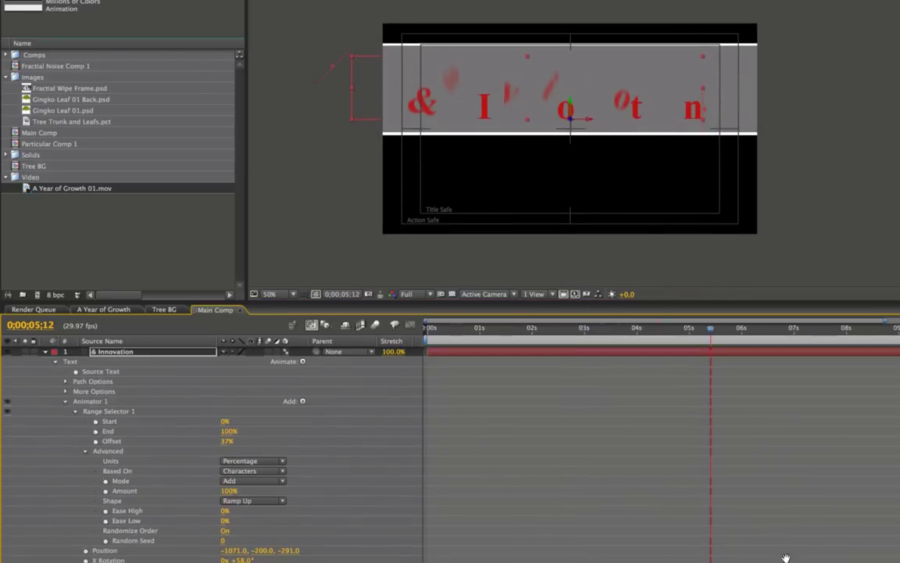
pyautogui.scroll(-3, 444, 482)
pyautogui.hscroll(-3, 444, 482)
pyautogui.scroll(4, 645, 372)
pyautogui.scroll(-3, 654, 489)
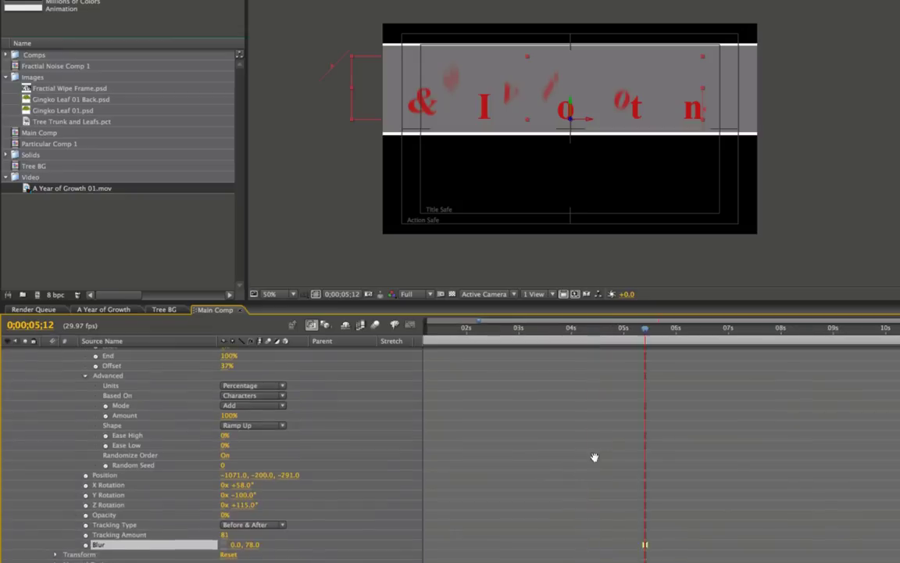
pyautogui.scroll(2, 595, 458)
pyautogui.scroll(1, 646, 485)
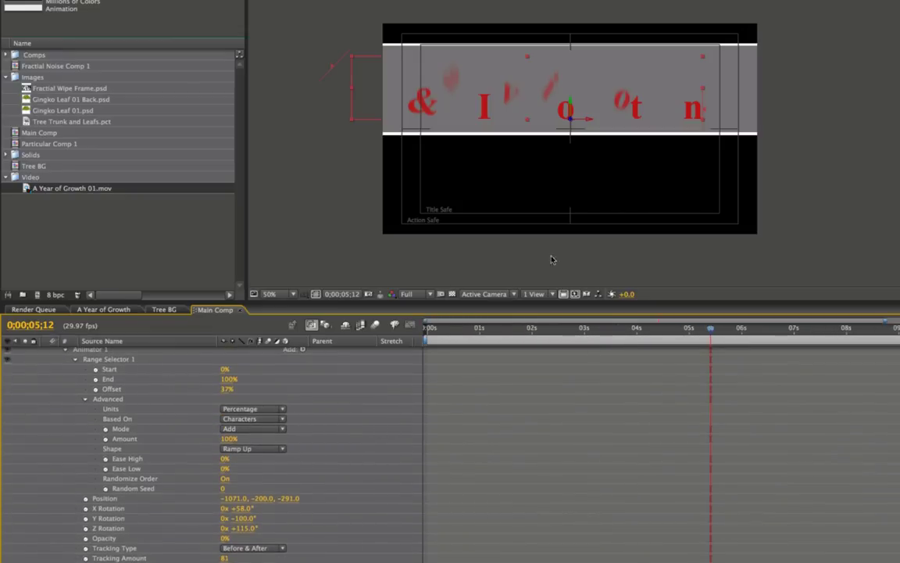
# Step: Copy the "A Year of Growth" layer's Offset keyframes onto the "& Innovation" Offset at 0;00;05;12 and scrub through the animation
pyautogui.moveTo(227, 388)
pyautogui.mouseDown()
pyautogui.moveTo(186, 388)
pyautogui.moveTo(276, 387)
pyautogui.moveTo(164, 387)
pyautogui.moveTo(227, 388)
pyautogui.mouseUp()
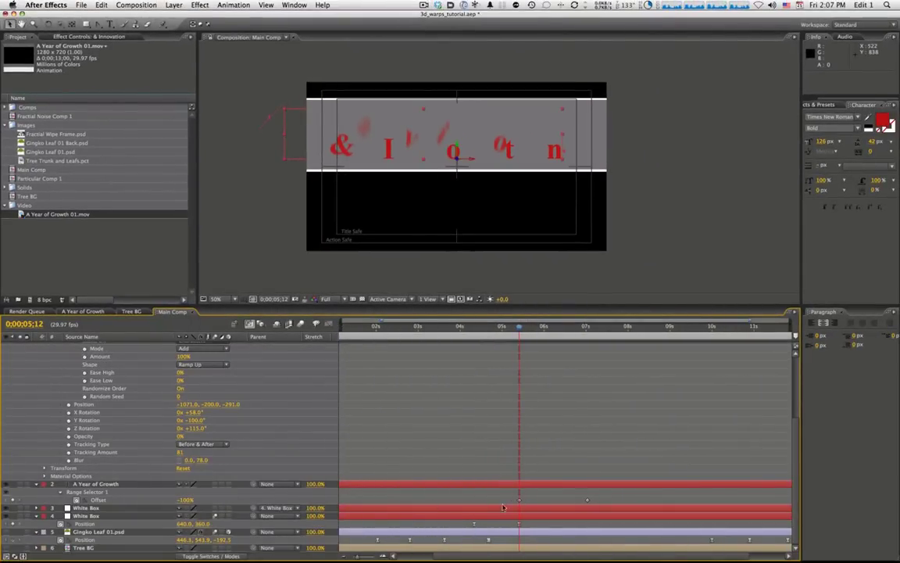
pyautogui.click(114, 502)
pyautogui.press('super+c')
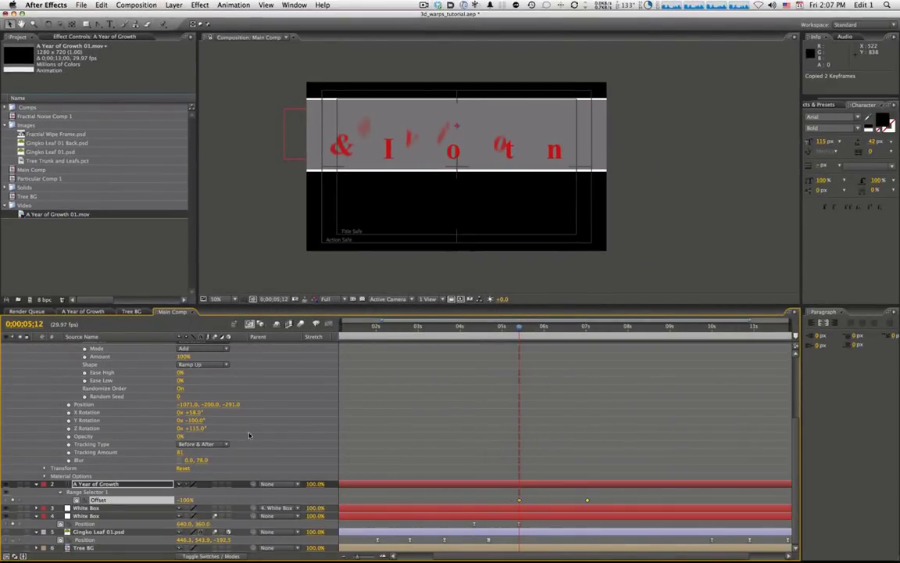
pyautogui.scroll(2, 412, 458)
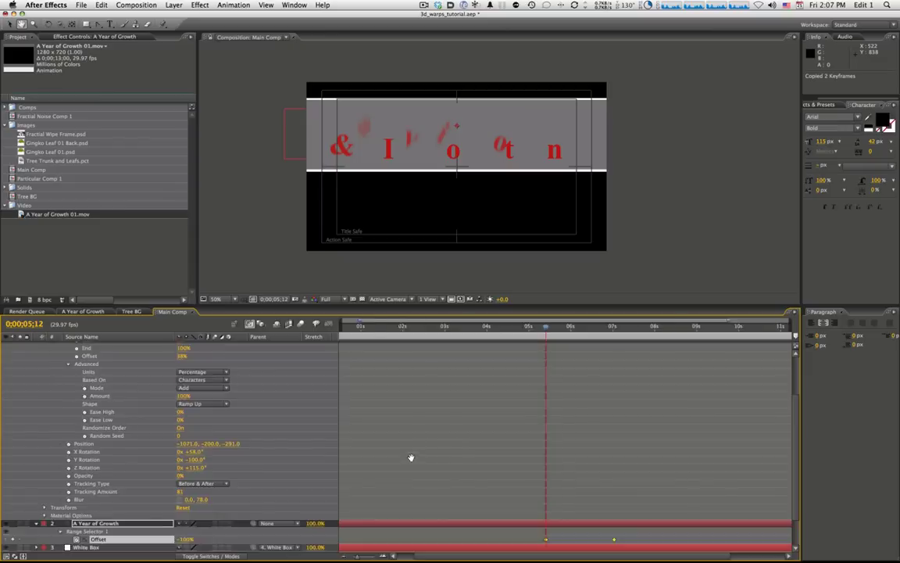
pyautogui.scroll(2, 412, 457)
pyautogui.click(76, 398)
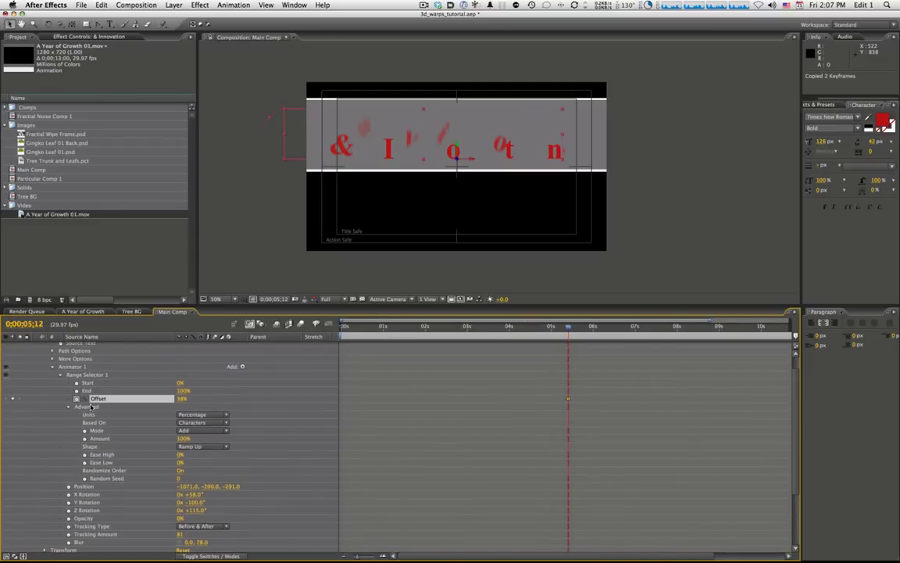
pyautogui.press('super+v')
pyautogui.click(585, 329)
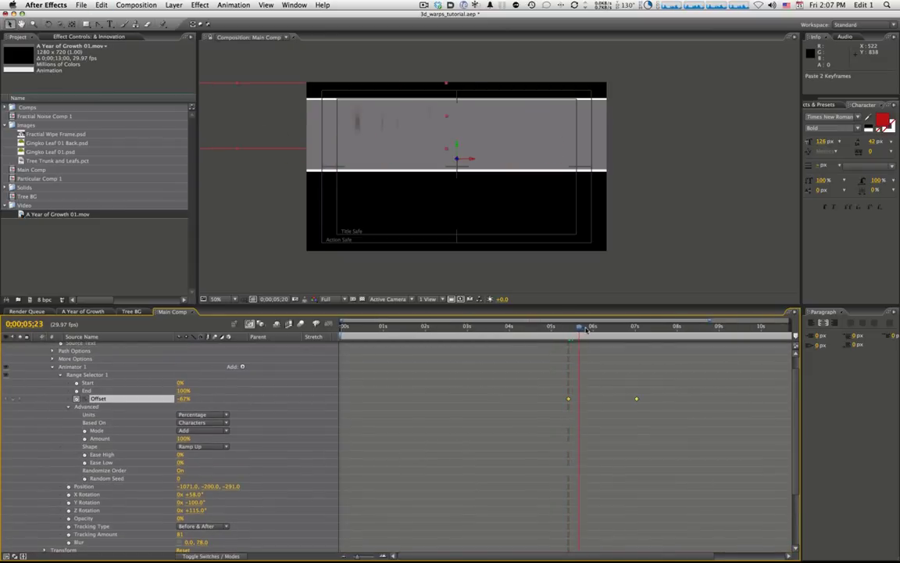
pyautogui.moveTo(587, 329); pyautogui.dragTo(632, 332)
# Step: Show only keyframed properties and retime the "& Innovation" Offset keyframes to run from about 6 to 8 seconds
pyautogui.press('u')
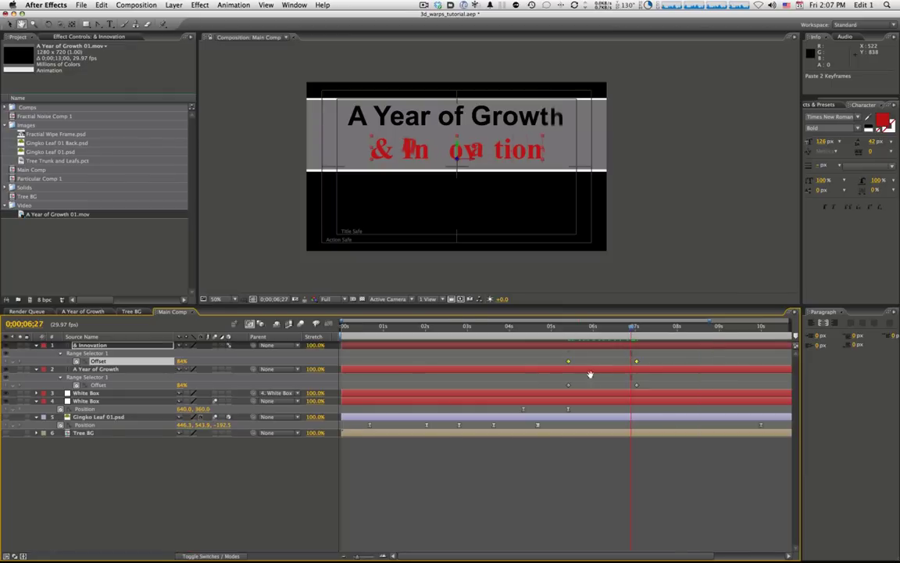
pyautogui.moveTo(591, 374); pyautogui.dragTo(498, 362)
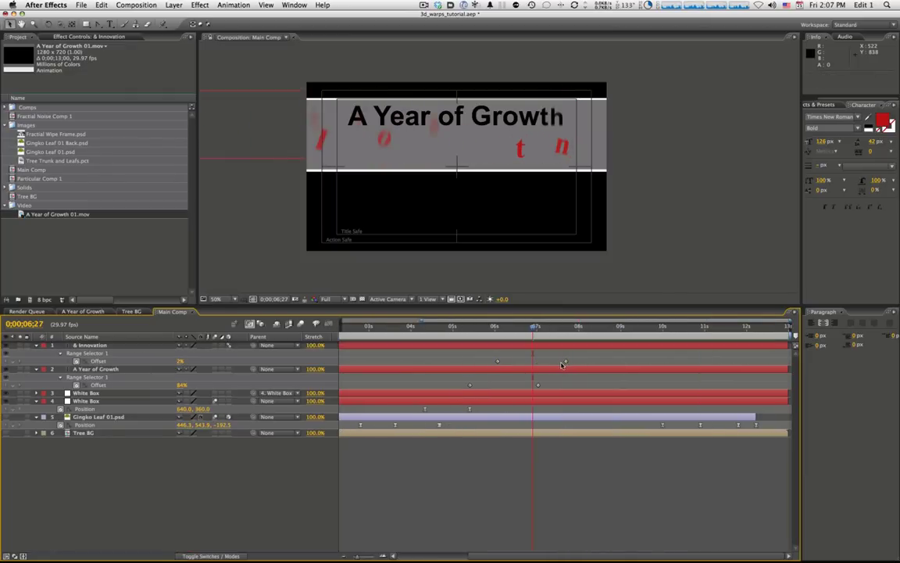
pyautogui.moveTo(566, 363); pyautogui.dragTo(464, 389)
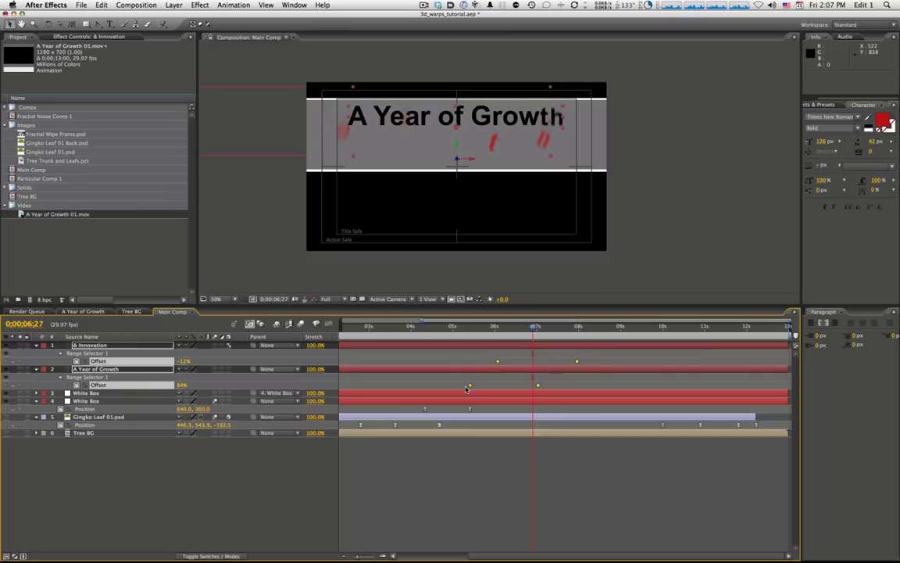
# Step: Apply Easy Ease to the Offset keyframes of both text layers and scrub through the title animation
pyautogui.press('F9')
pyautogui.moveTo(470, 328); pyautogui.dragTo(561, 333)
pyautogui.click(561, 334)
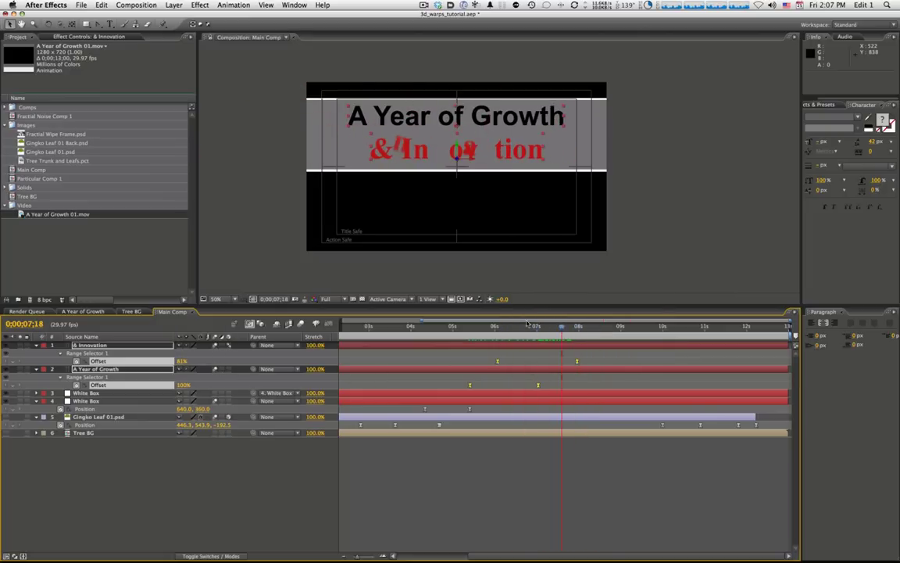
pyautogui.moveTo(469, 329); pyautogui.dragTo(594, 328)
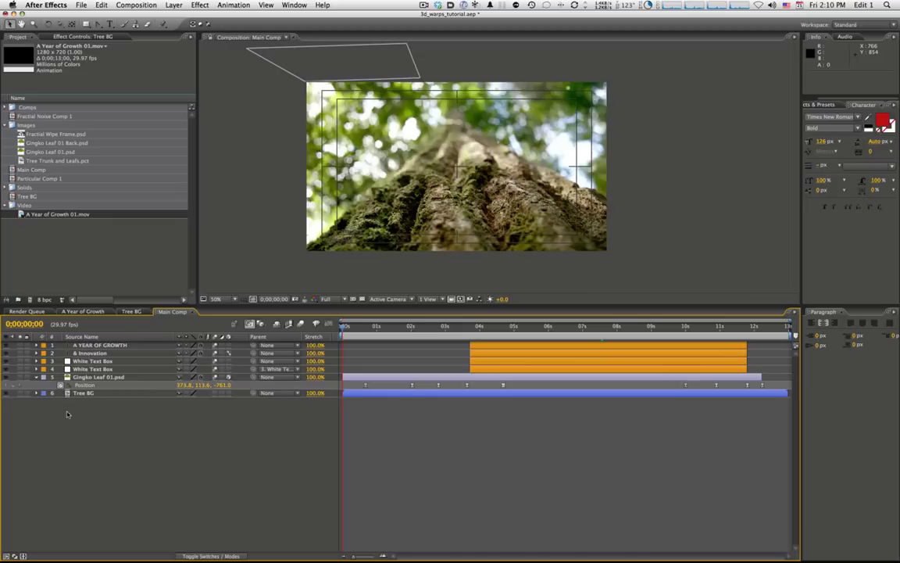
# Step: Collapse the Gingko Leaf layer and add a 1280 × 720 magenta solid named "3D Warps" with the time at 0;00;05;25
pyautogui.click(37, 378)
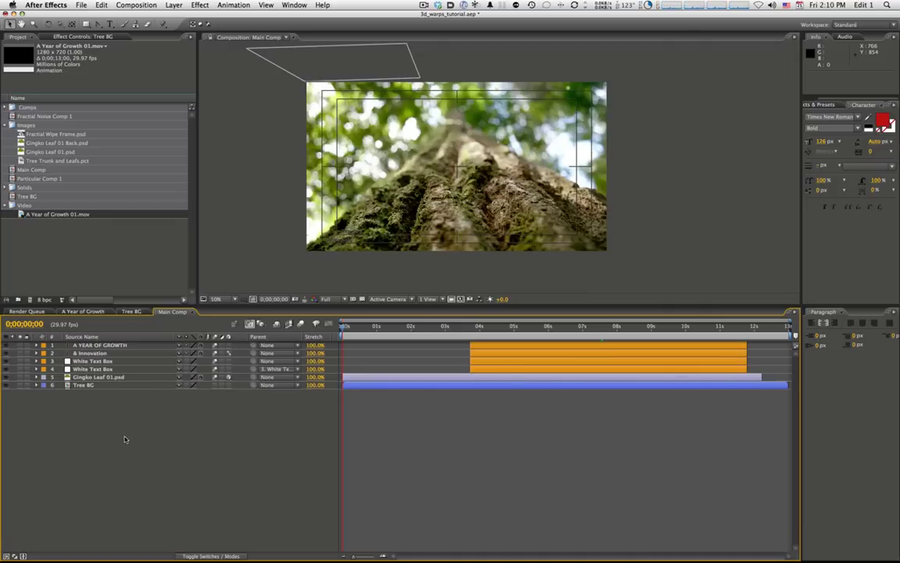
pyautogui.click(543, 330)
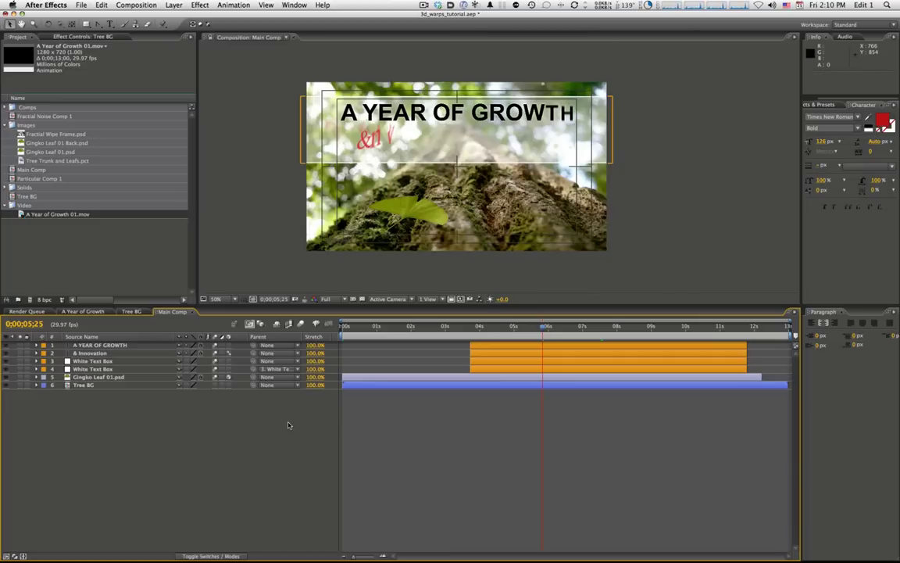
pyautogui.press('super+y')
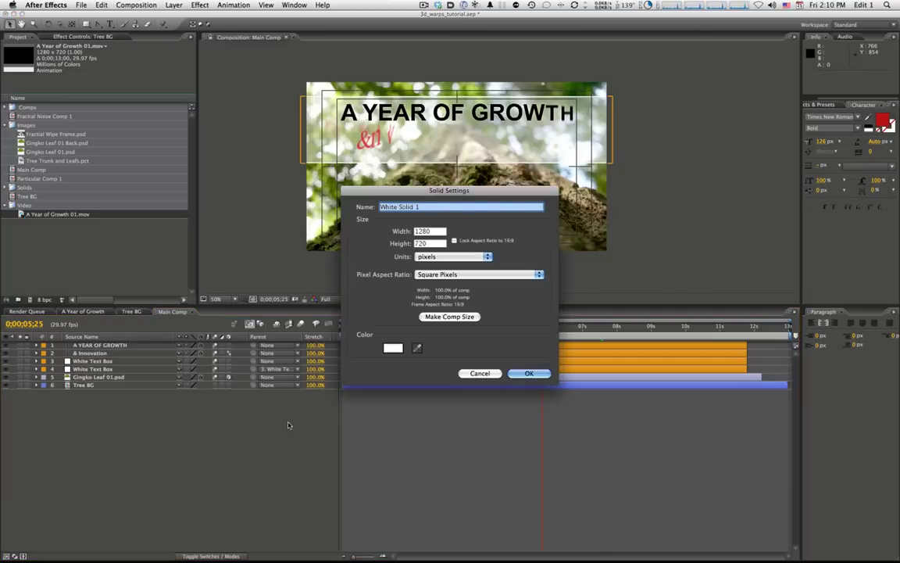
pyautogui.write('3D')
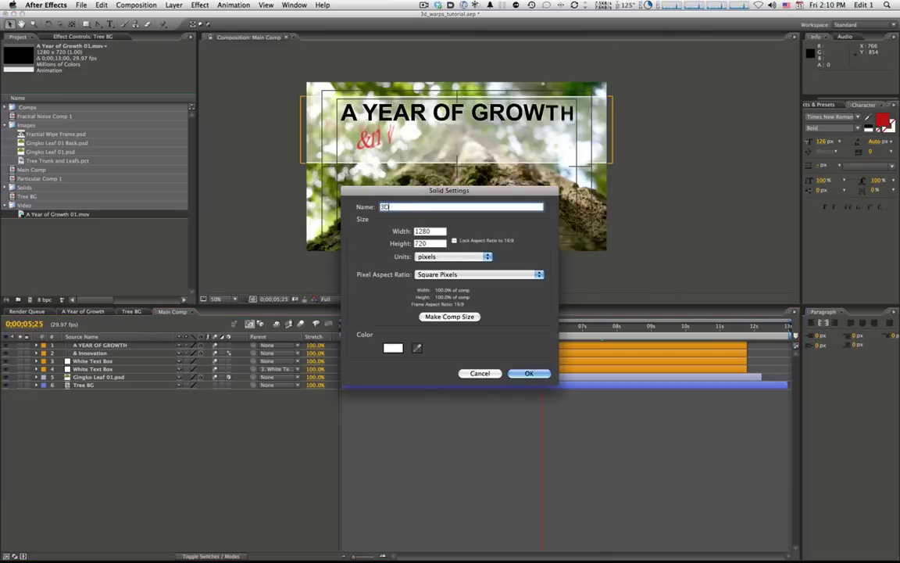
pyautogui.write(' Warps')
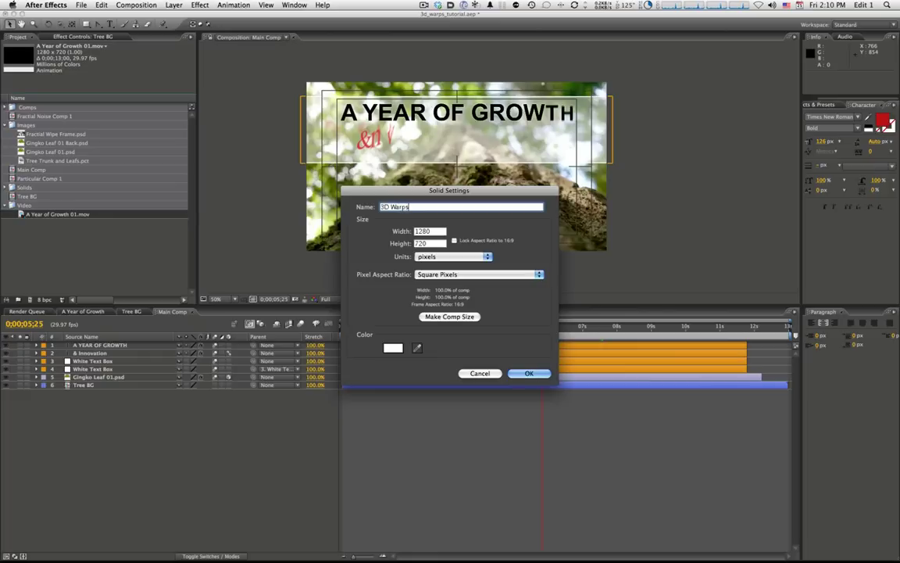
pyautogui.click(391, 349)
pyautogui.click(205, 352)
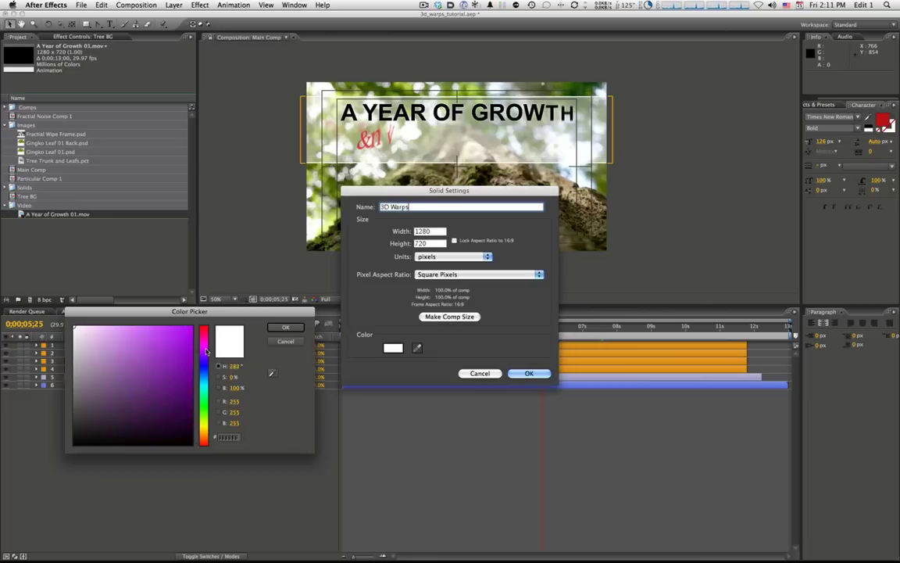
pyautogui.click(178, 340)
pyautogui.press('Return')
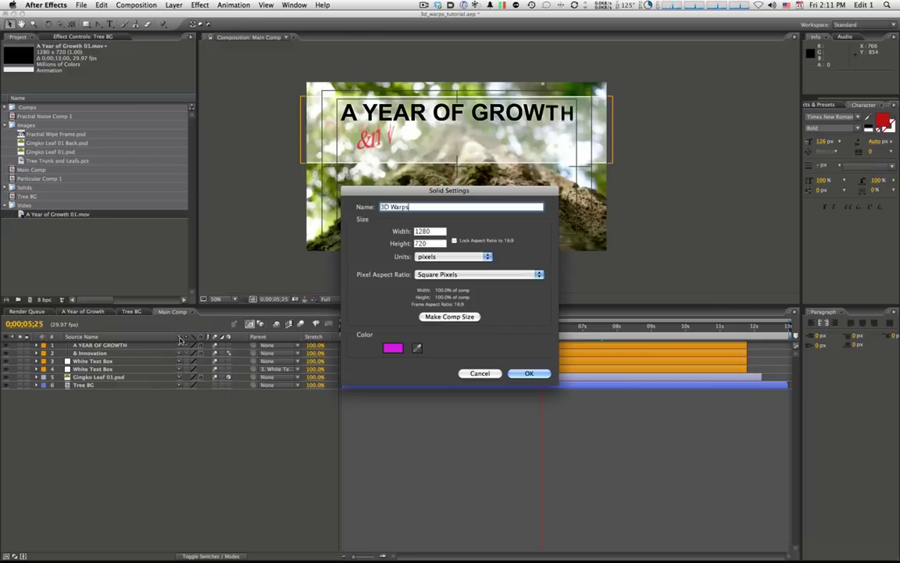
pyautogui.press('Return')
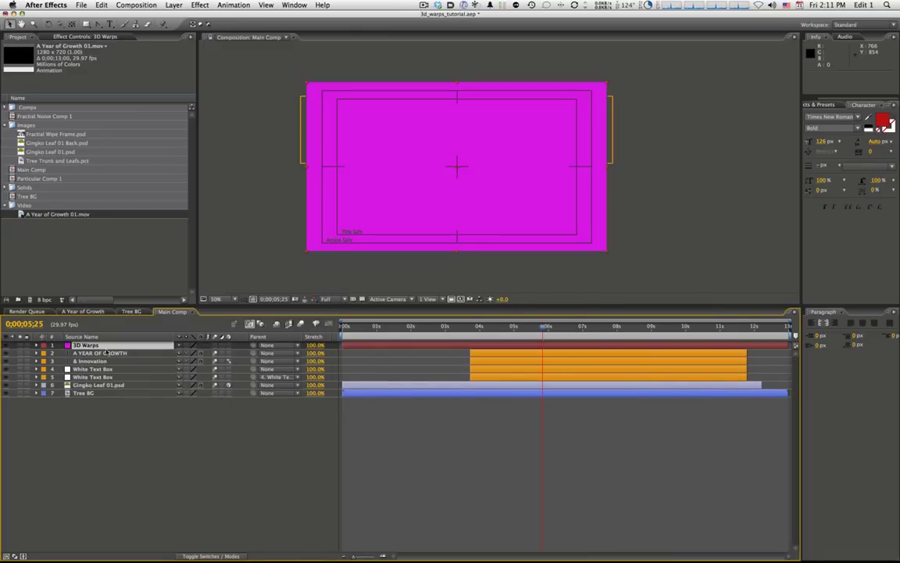
# Step: Give the 3D Warps layer a Fuchsia label and move it beneath the White Text Box layers, just above the Gingko Leaf
pyautogui.click(43, 344)
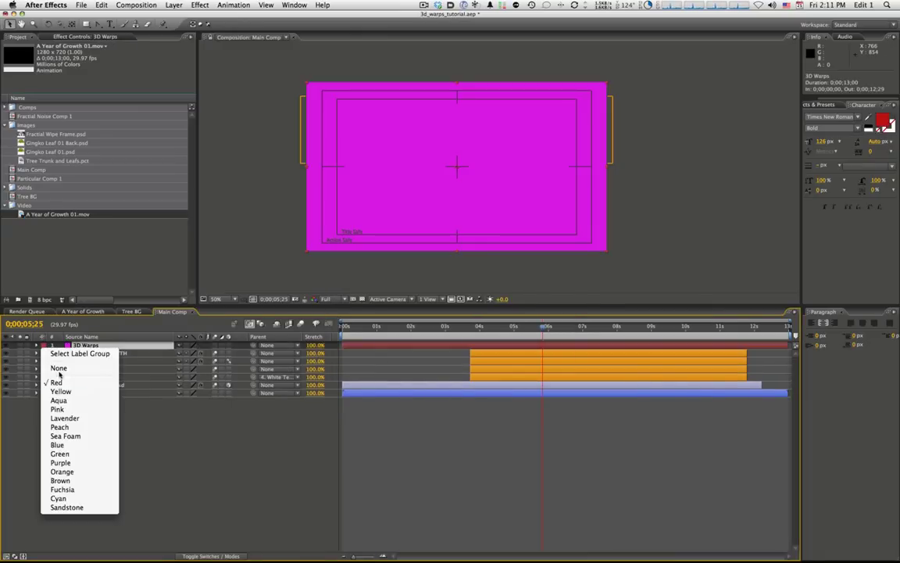
pyautogui.click(90, 462)
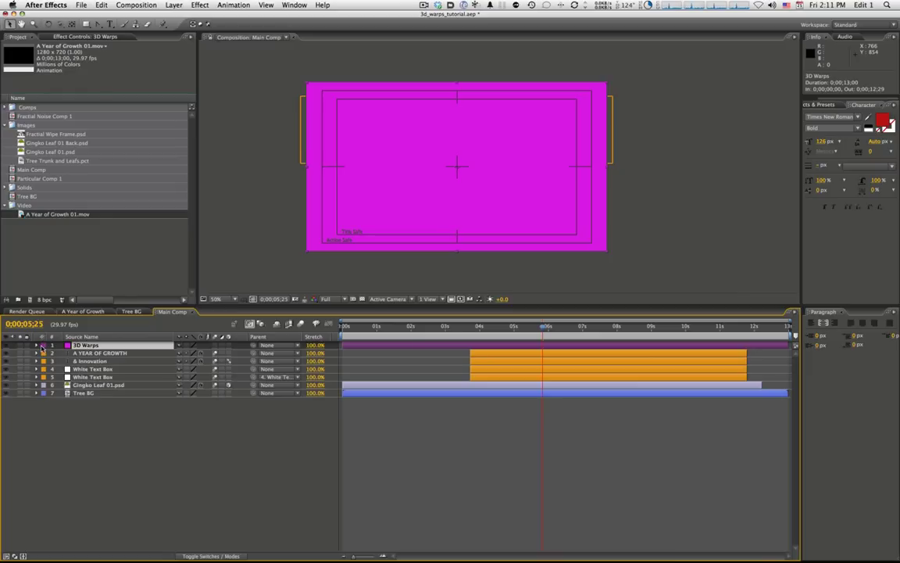
pyautogui.click(42, 346)
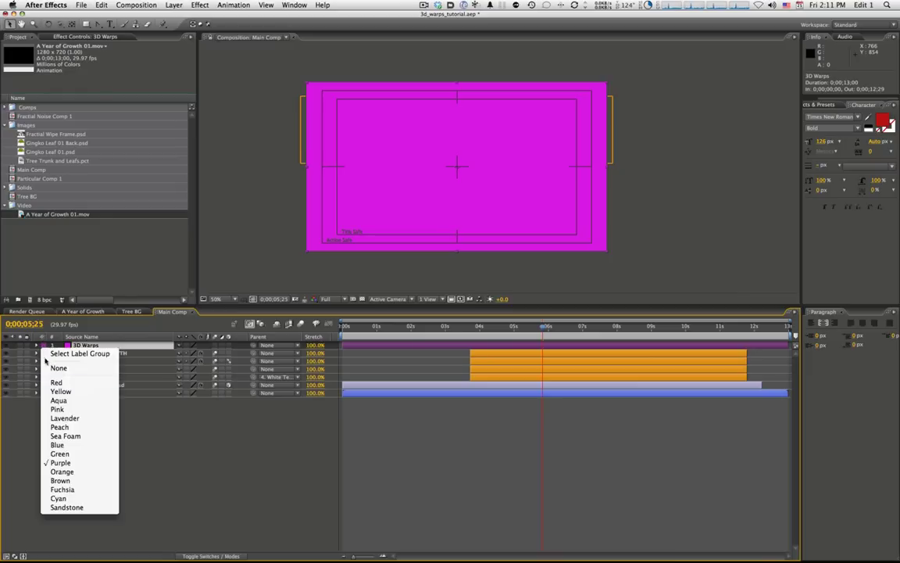
pyautogui.click(89, 489)
pyautogui.moveTo(83, 348); pyautogui.dragTo(86, 378)
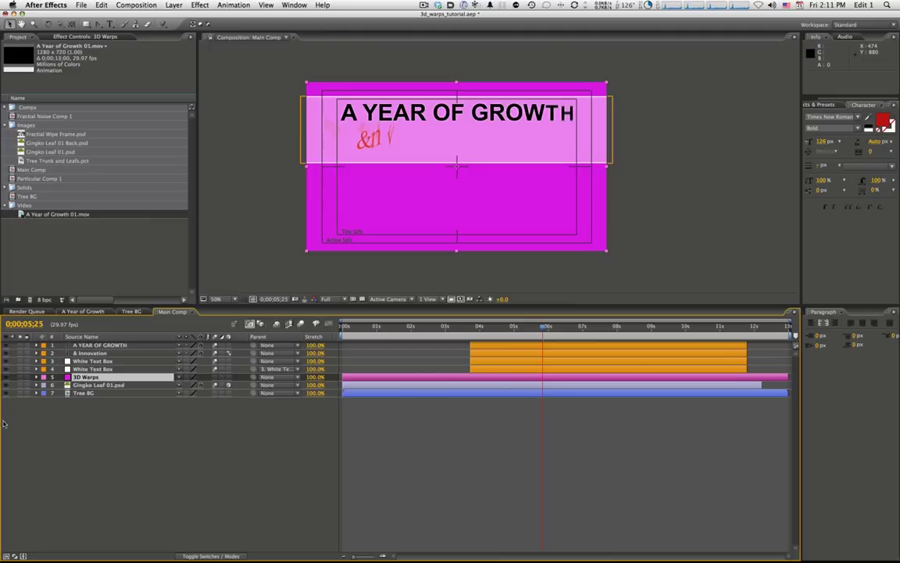
# Step: Solo the 3D Warps layer and apply the Zaxwerks 3D Layer Warp effect to it
pyautogui.click(19, 376)
pyautogui.click(827, 104)
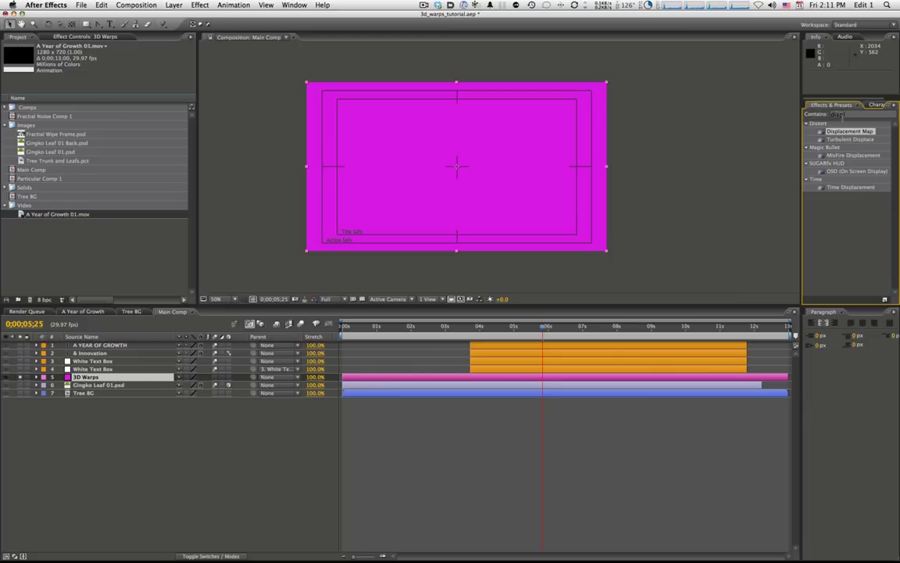
pyautogui.write('warp')
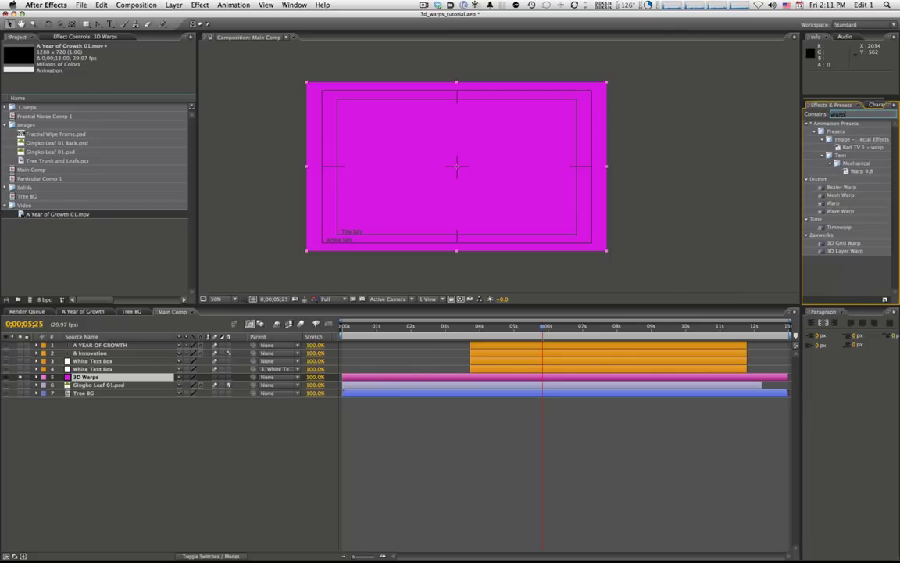
pyautogui.doubleClick(845, 251)
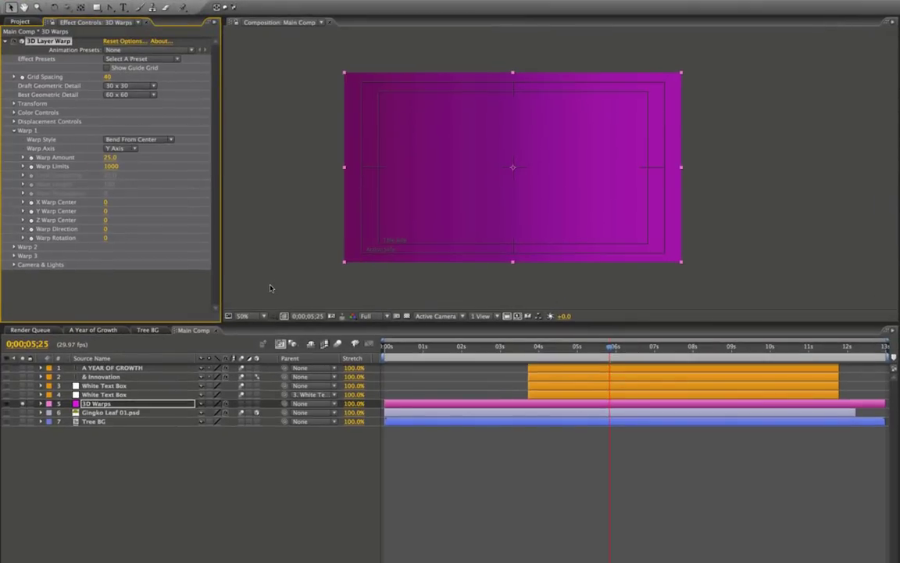
pyautogui.click(123, 414)
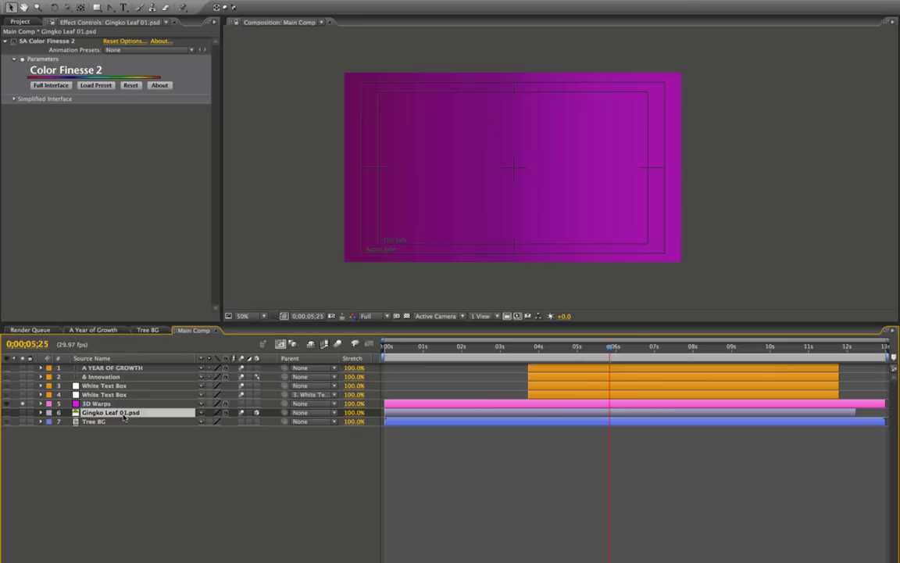
pyautogui.click(119, 404)
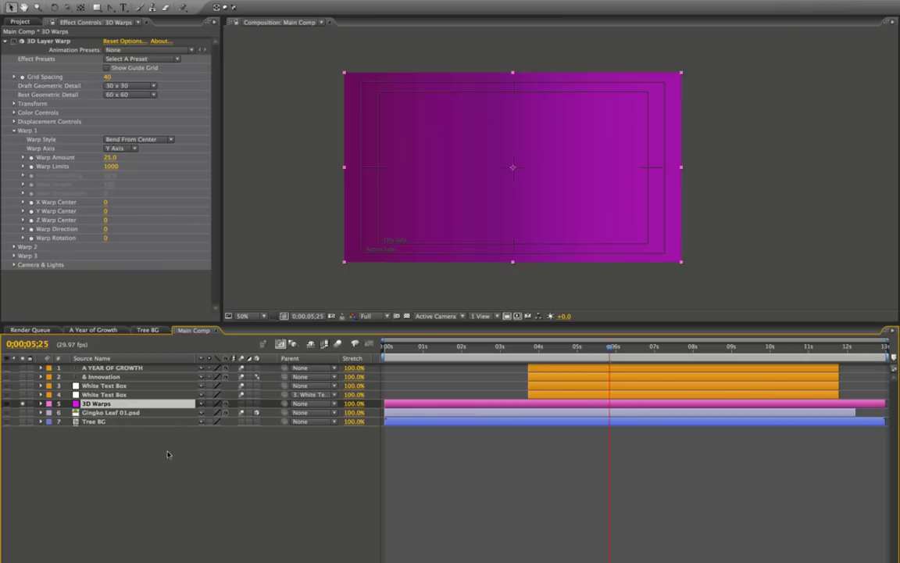
pyautogui.click(135, 473)
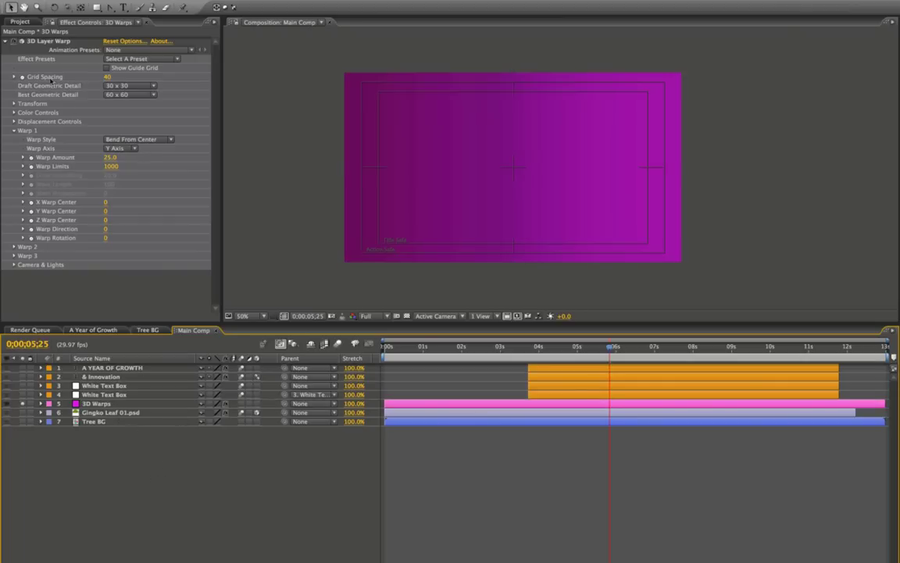
# Step: Create a new 1280 × 720 composition named "3D Warps" at 29.97 fps with a duration of 0;00;13;00
pyautogui.click(22, 21)
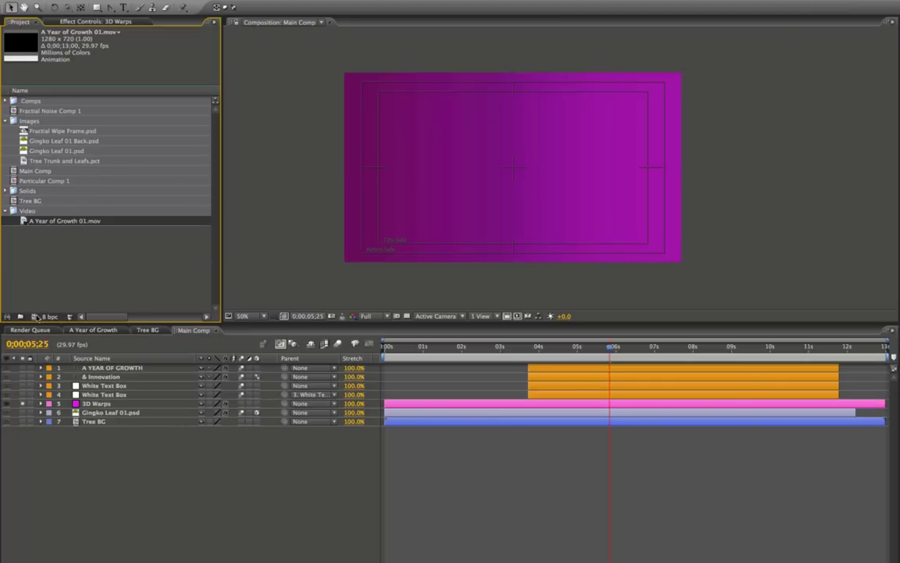
pyautogui.hotkey('ctrl', 'n')
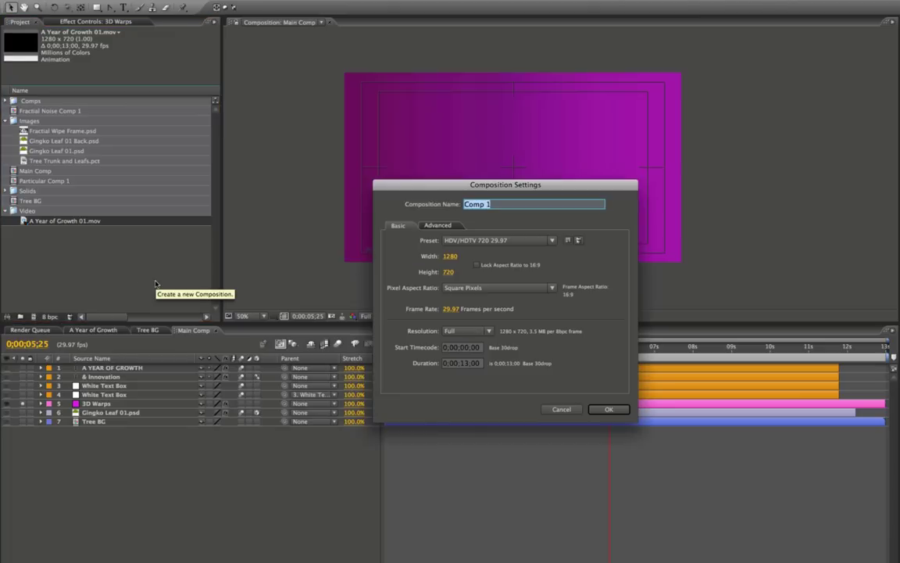
pyautogui.write('3D Warps')
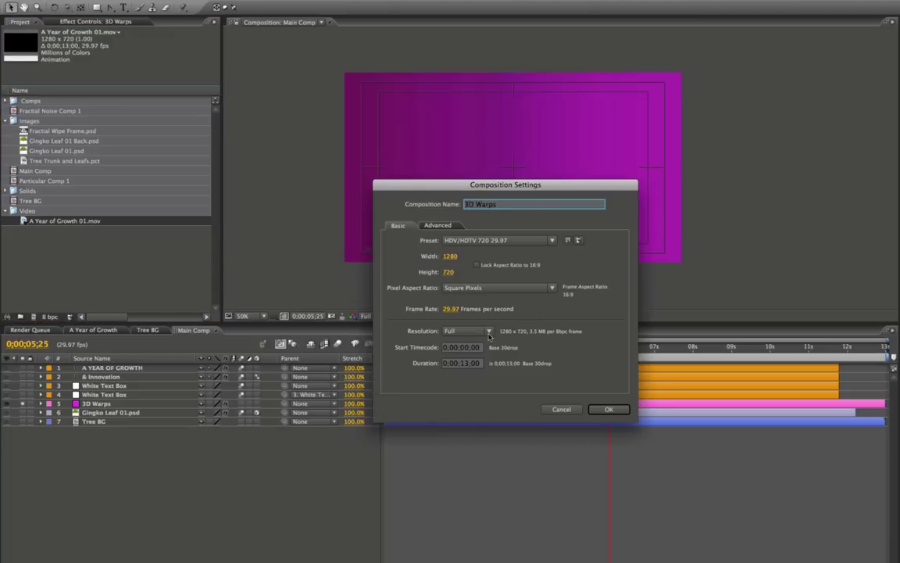
pyautogui.click(607, 409)
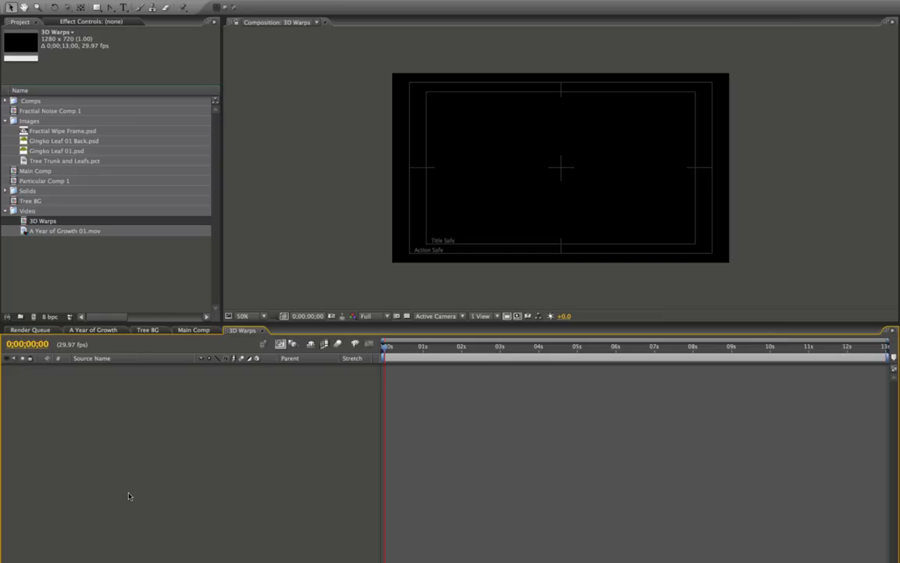
# Step: Add a full-frame magenta solid with the 3D Layer Warp effect and preview it at 0;00;03;05 in Quarter resolution
pyautogui.press('super+y')
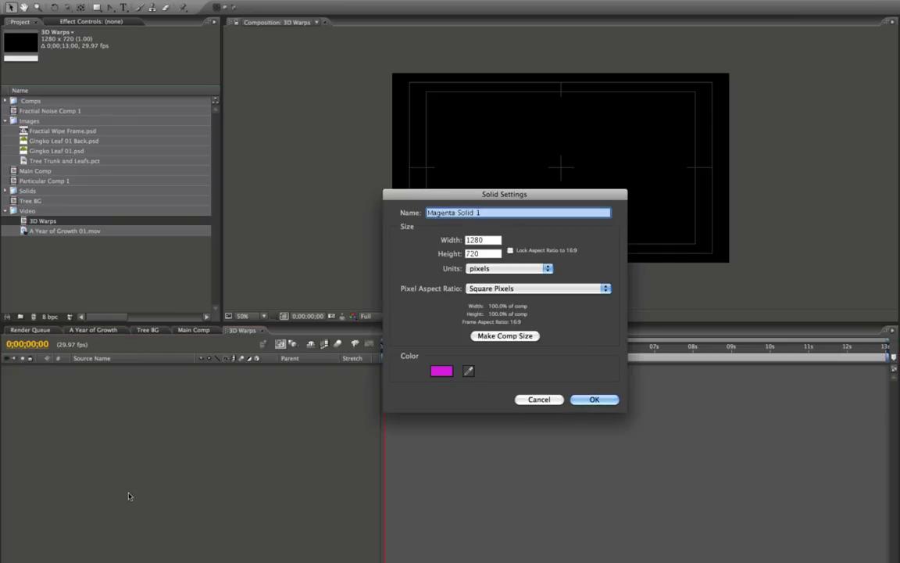
pyautogui.press('Return')
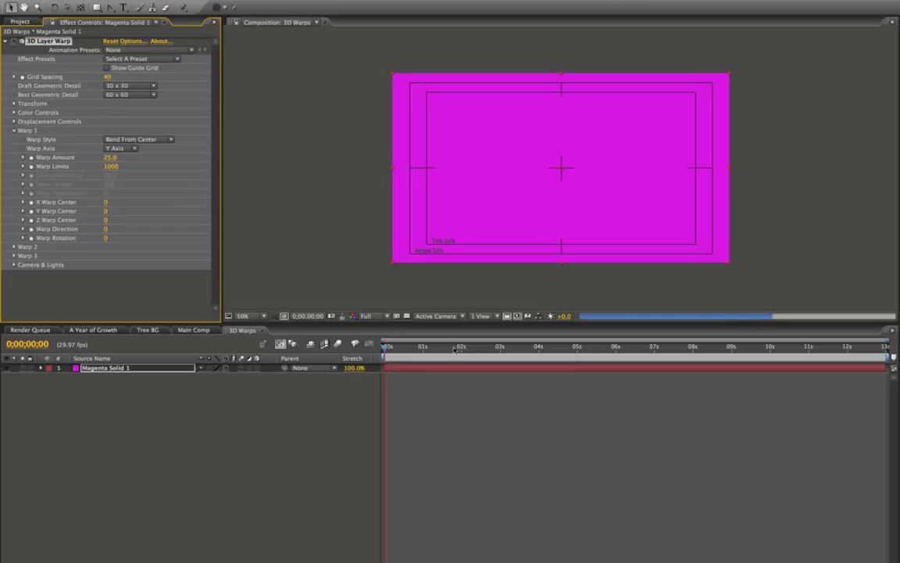
pyautogui.click(505, 346)
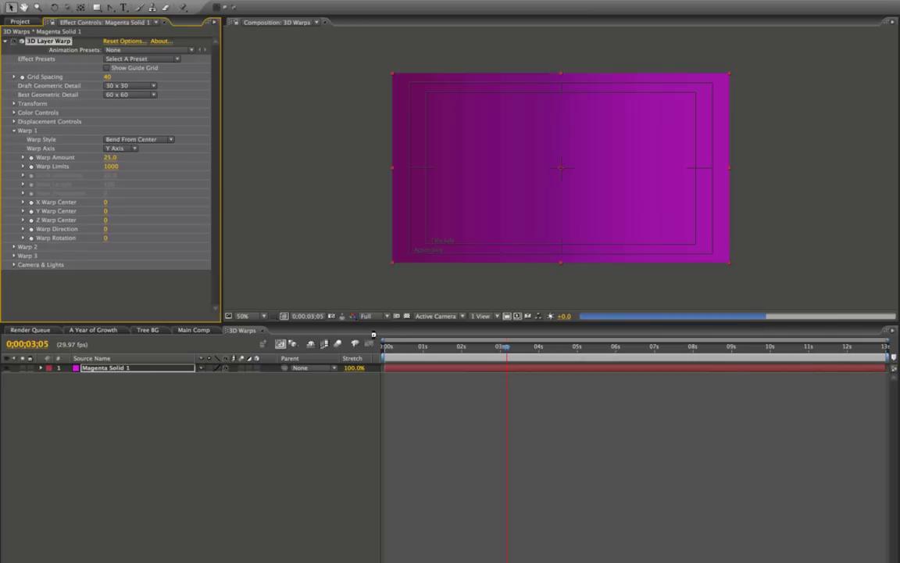
pyautogui.click(377, 317)
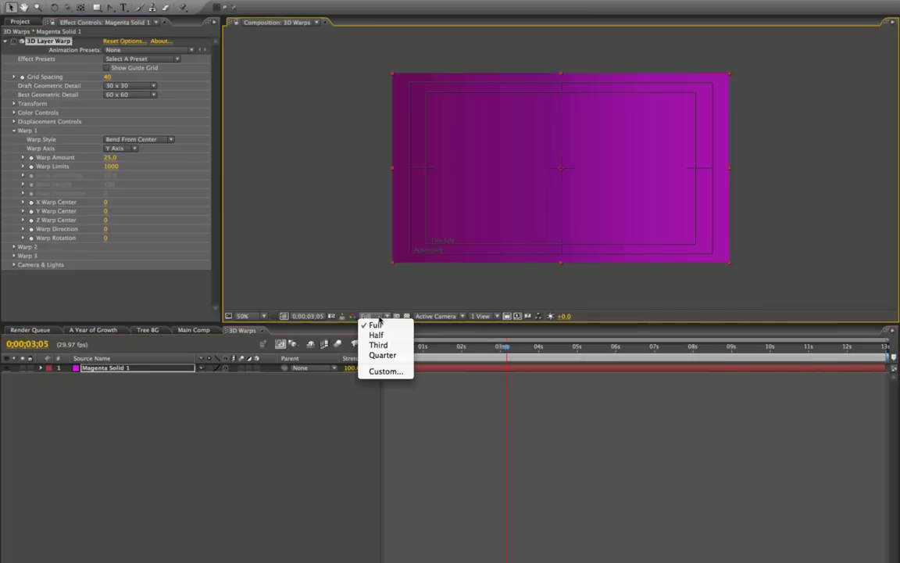
pyautogui.click(384, 355)
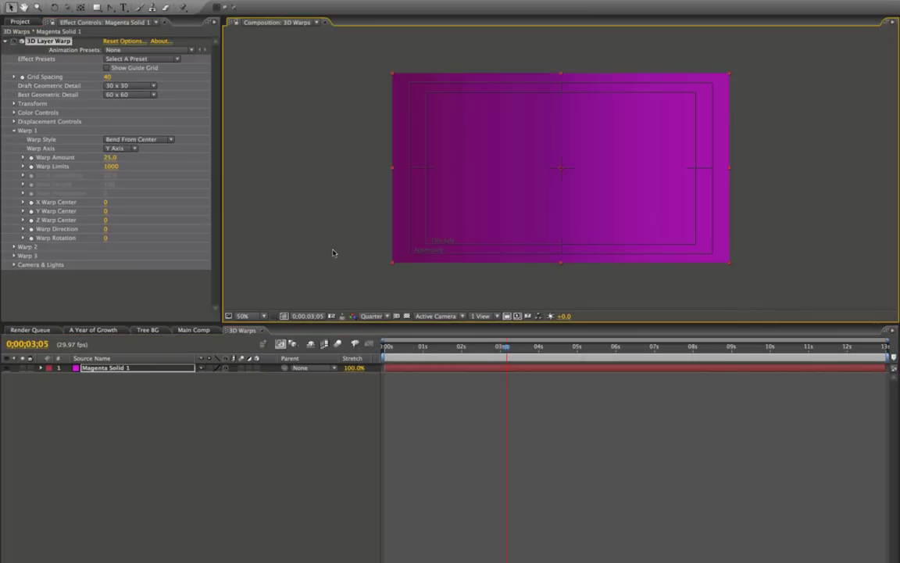
# Step: Examine the Warp 1 and Warp 2 setting groups of the 3D Layer Warp effect
pyautogui.click(13, 130)
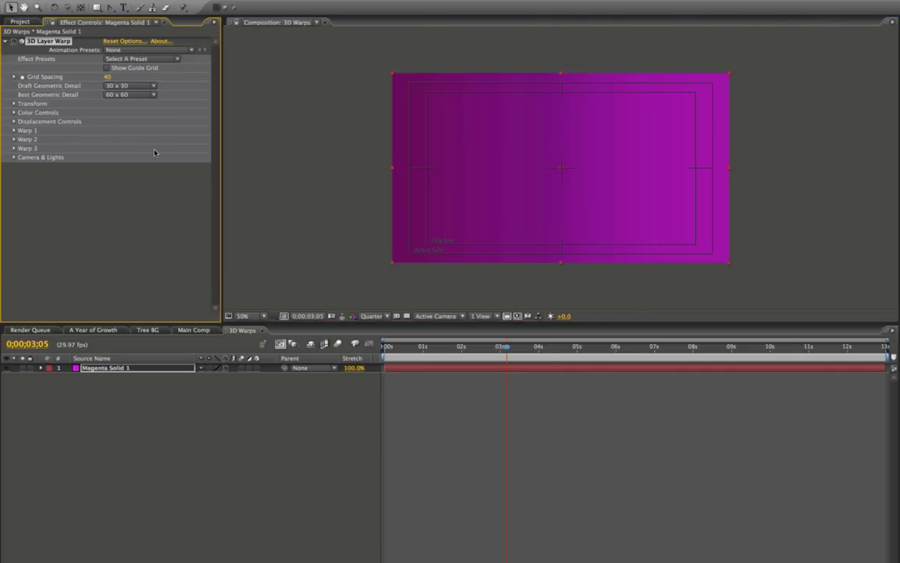
pyautogui.click(14, 130)
pyautogui.click(13, 131)
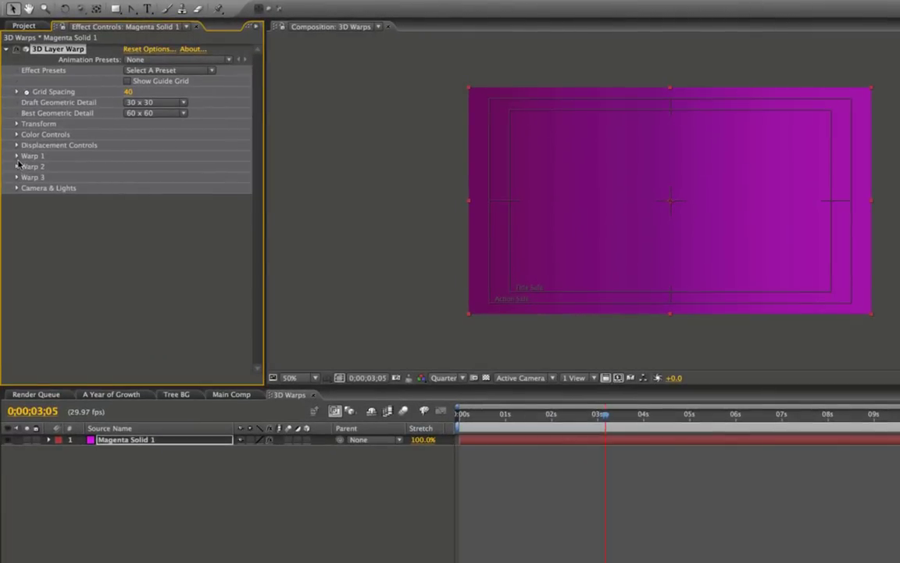
pyautogui.click(16, 155)
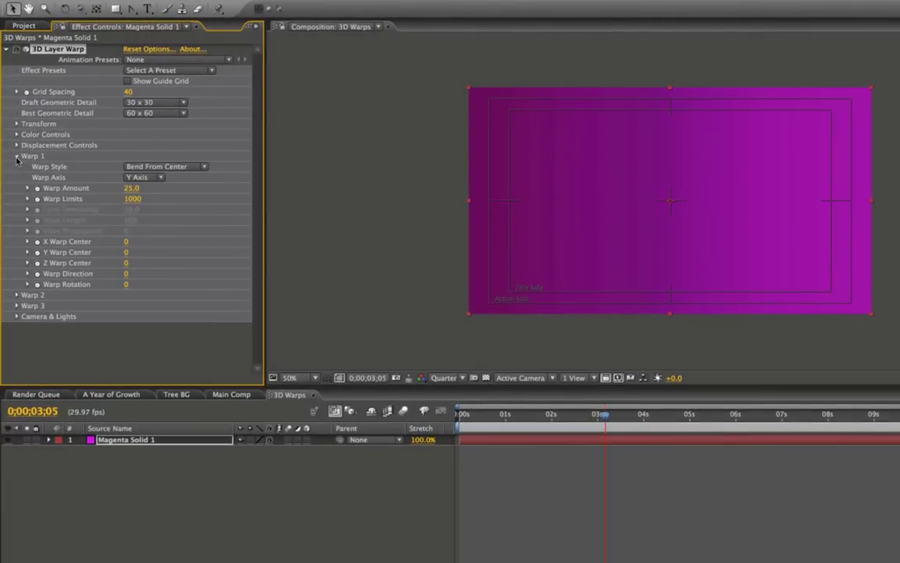
pyautogui.click(16, 294)
pyautogui.click(16, 250)
# Step: Bend the magenta solid with Warp 1 using Bend From Center on the Y Axis and a Warp Amount of 74.0
pyautogui.click(200, 168)
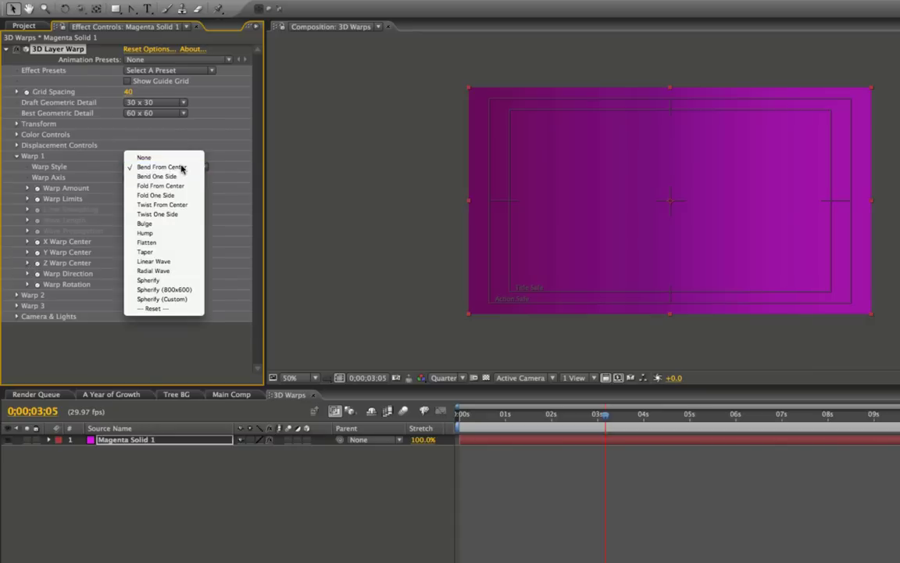
pyautogui.click(180, 167)
pyautogui.click(156, 178)
pyautogui.click(187, 182)
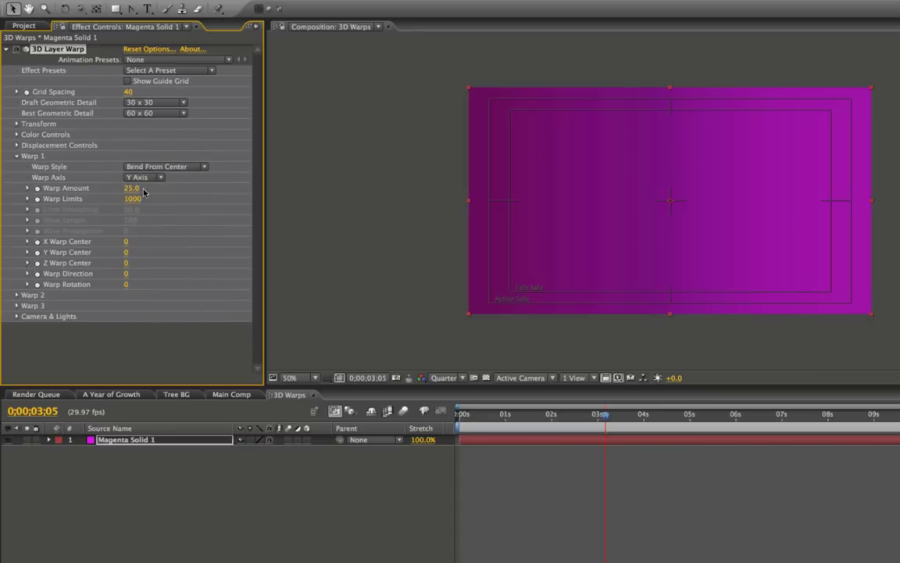
pyautogui.moveTo(183, 190); pyautogui.dragTo(165, 190)
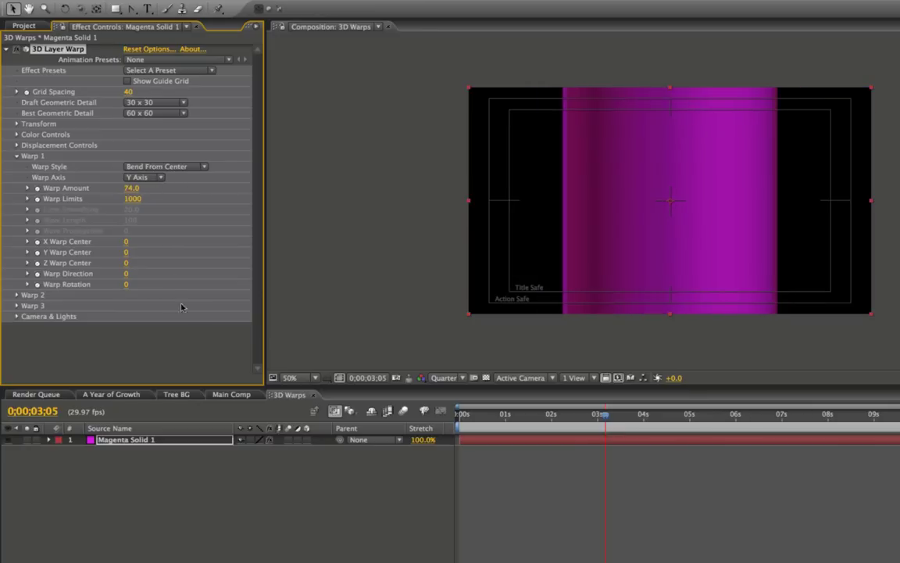
# Step: Add a 50mm camera to the 3D Warps composition and orbit it to view the bent solid at an angle
pyautogui.rightClick(231, 553)
pyautogui.moveTo(257, 559)
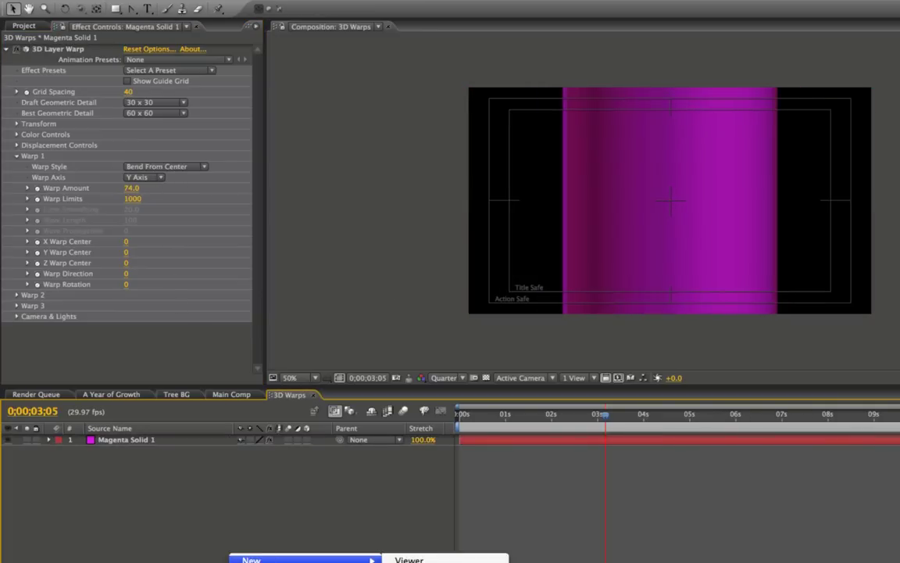
pyautogui.click(409, 562)
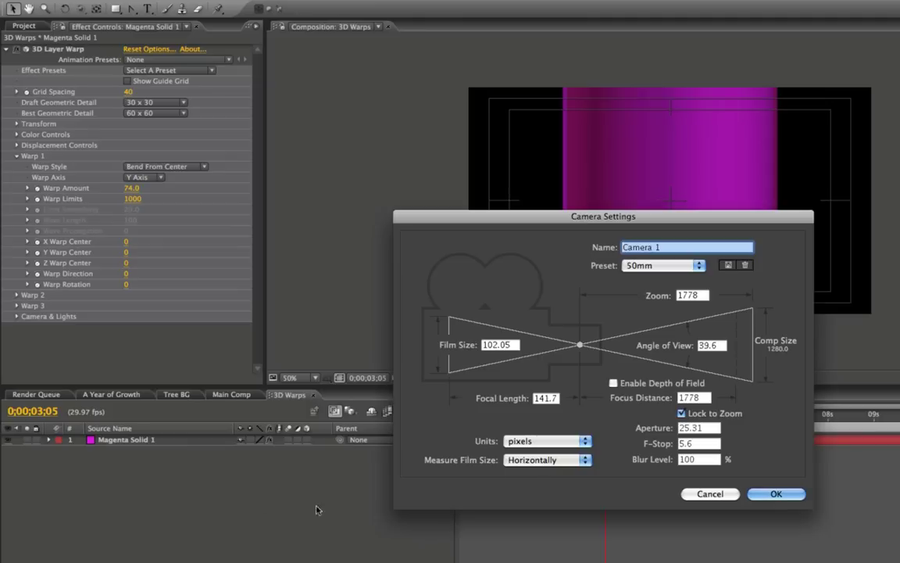
pyautogui.press('Return')
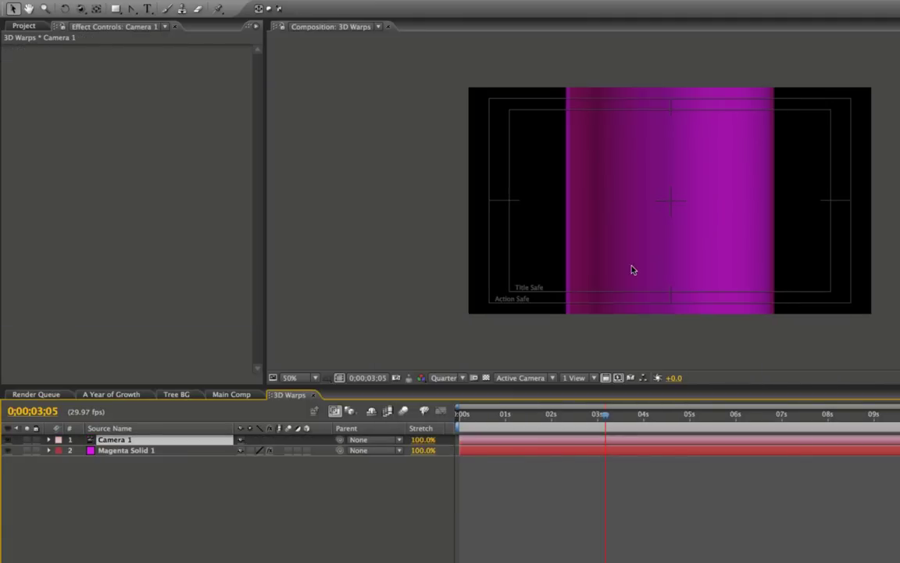
pyautogui.press('c')
pyautogui.moveTo(642, 262); pyautogui.dragTo(626, 290)
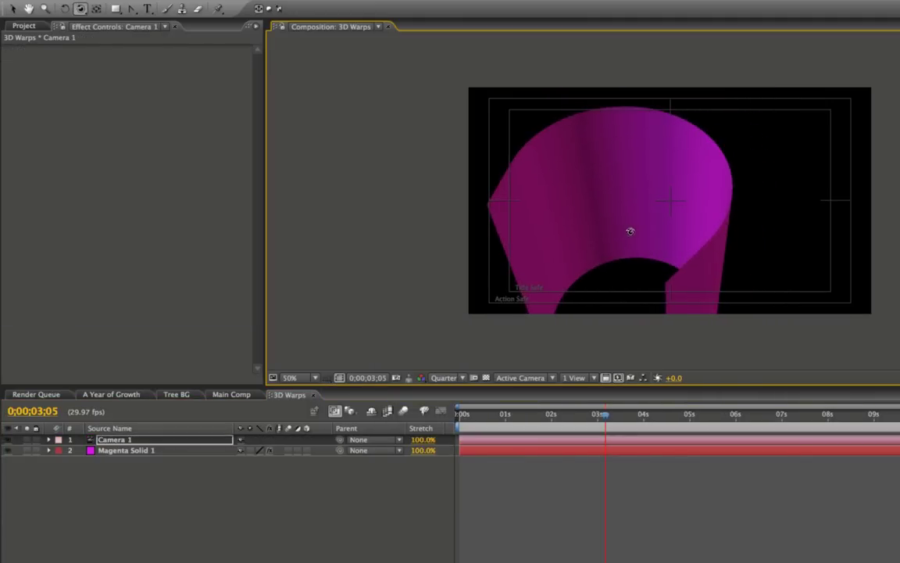
pyautogui.moveTo(605, 225)
pyautogui.mouseDown()
pyautogui.moveTo(625, 211)
pyautogui.moveTo(599, 214)
pyautogui.moveTo(598, 229)
pyautogui.moveTo(589, 225)
pyautogui.mouseUp()
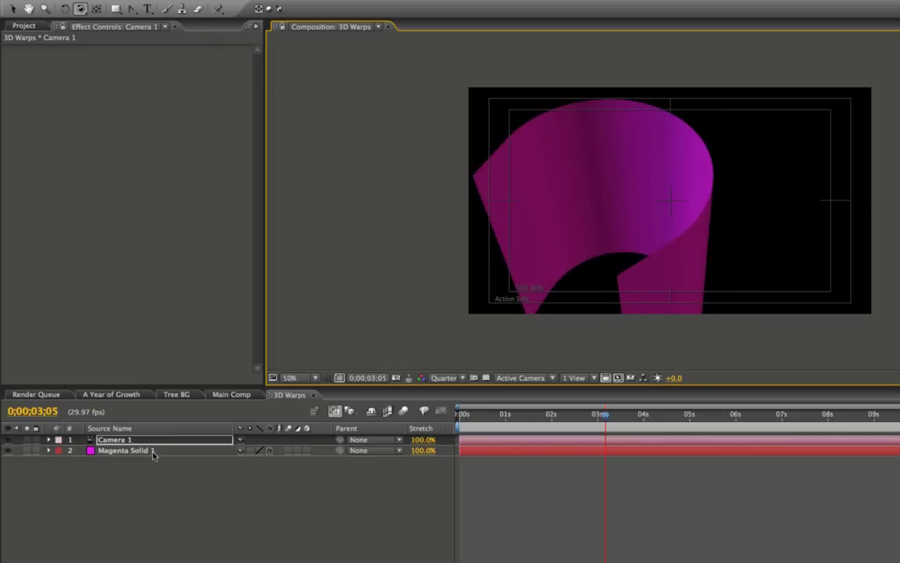
# Step: Set the magenta solid's Warp 1 to a Warp Amount of 84.0 and an X Warp Center of 60
pyautogui.click(125, 450)
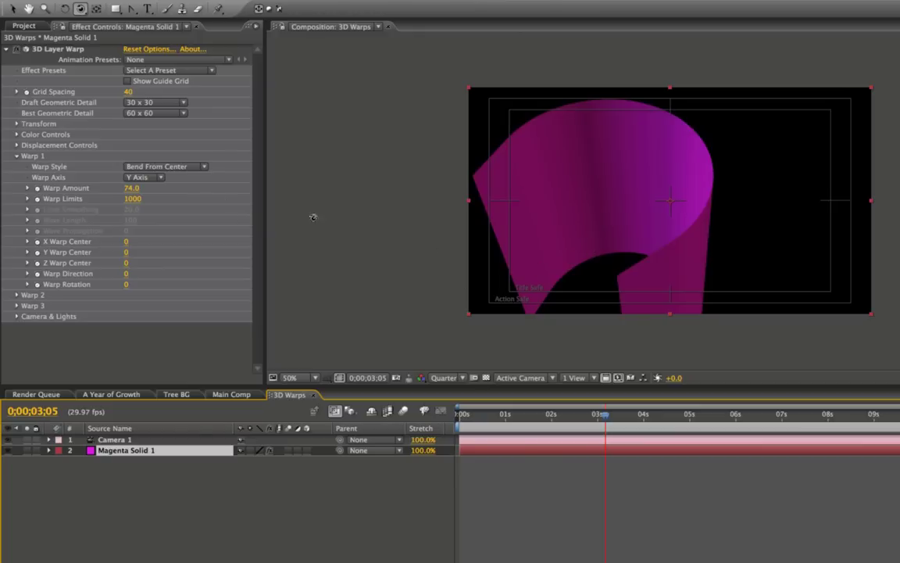
pyautogui.moveTo(129, 188)
pyautogui.mouseDown()
pyautogui.moveTo(65, 181)
pyautogui.moveTo(134, 181)
pyautogui.mouseUp()
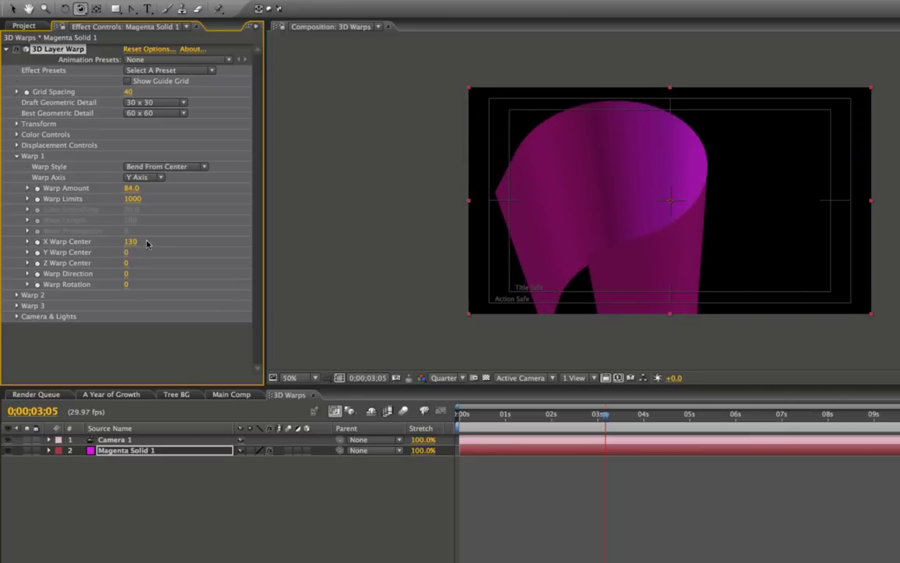
pyautogui.moveTo(147, 243); pyautogui.dragTo(117, 242)
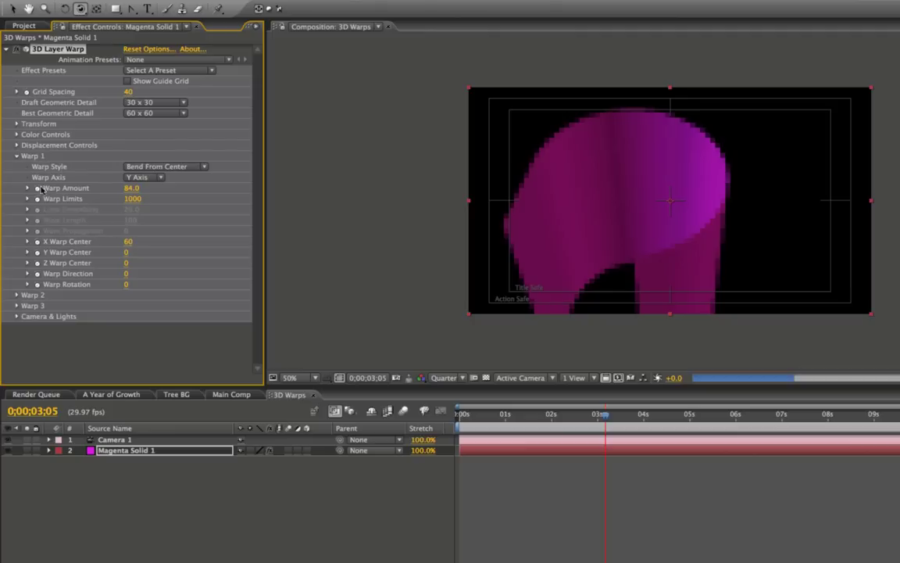
# Step: Fold the solid with Warp 2 using Fold One Side at a Warp Amount of -111.0, and adjust its Warp Limits and Warp Direction
pyautogui.click(17, 157)
pyautogui.click(16, 167)
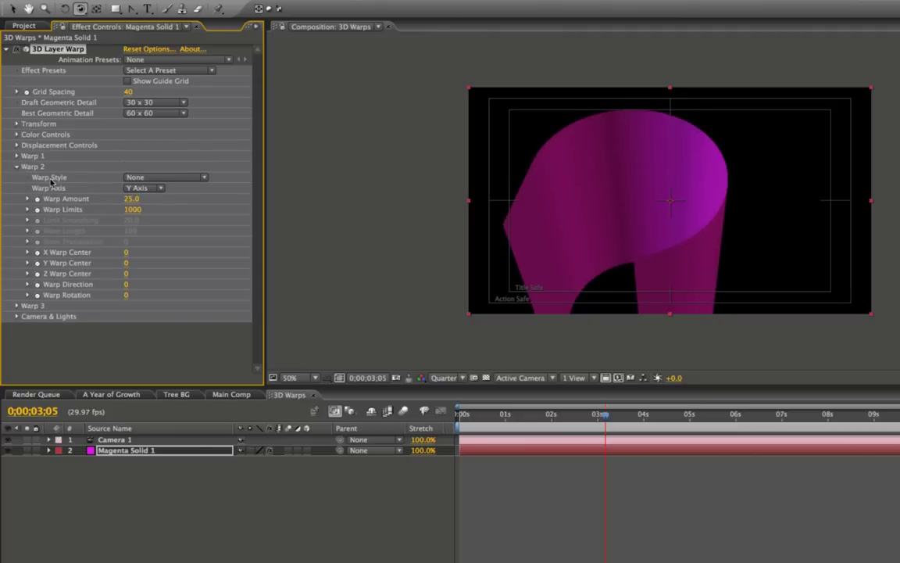
pyautogui.click(145, 177)
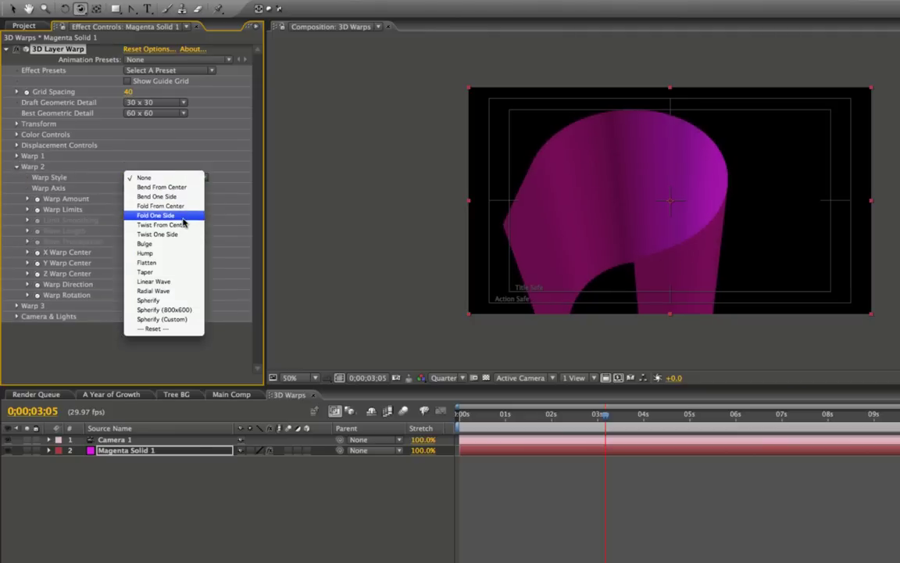
pyautogui.click(160, 215)
pyautogui.moveTo(133, 199); pyautogui.dragTo(43, 203)
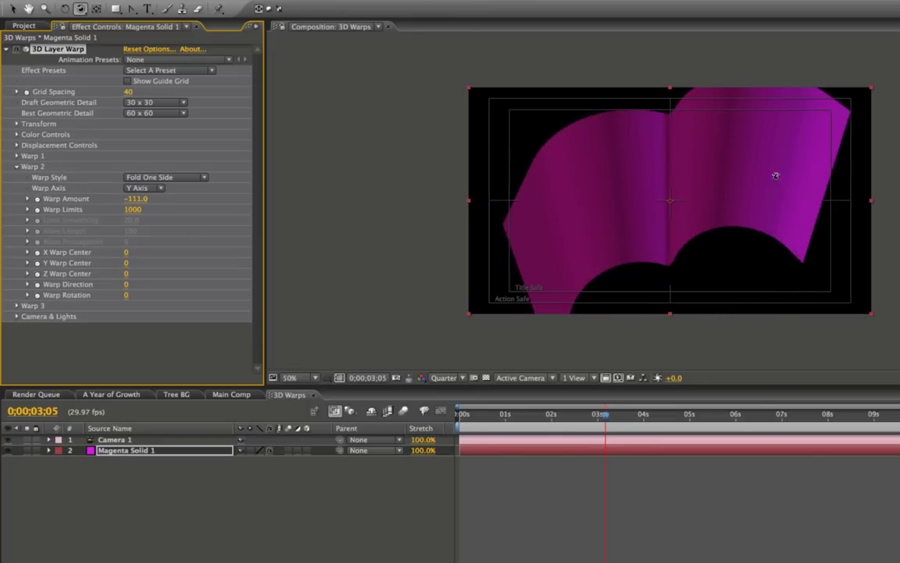
pyautogui.moveTo(133, 213); pyautogui.dragTo(100, 212)
pyautogui.moveTo(140, 283); pyautogui.dragTo(154, 285)
pyautogui.click(16, 167)
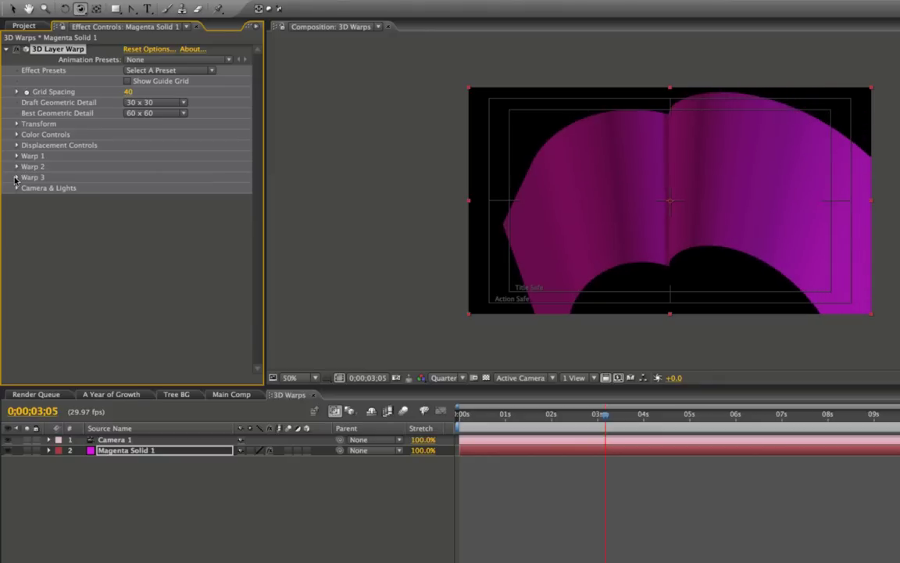
# Step: Ripple the solid with Warp 3 using Linear Wave on the Z Axis and a Warp Amount of 84.0
pyautogui.click(16, 177)
pyautogui.click(155, 200)
pyautogui.click(152, 188)
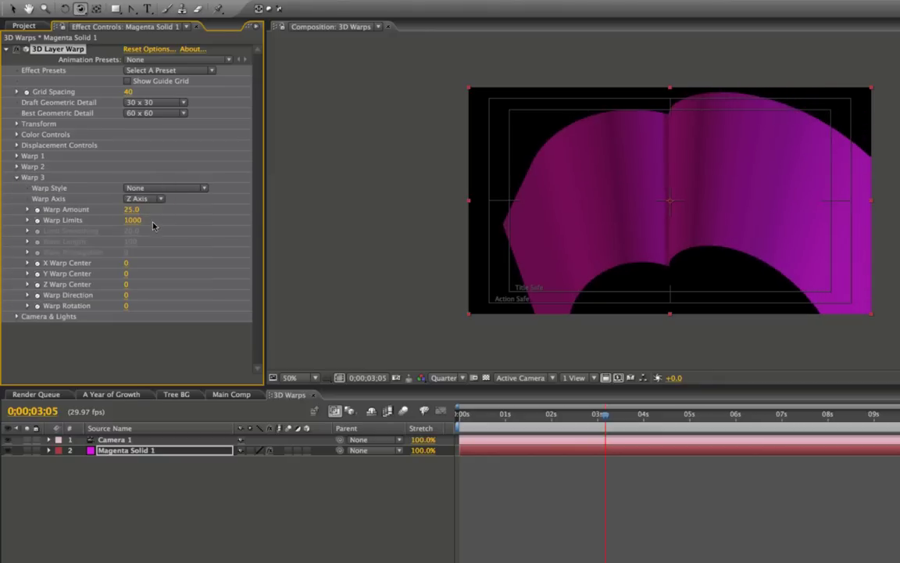
pyautogui.click(164, 189)
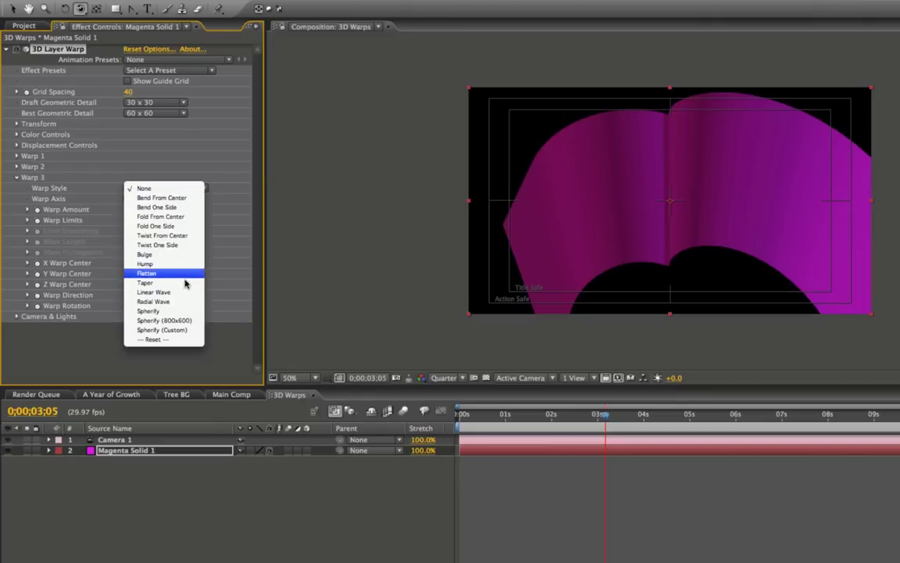
pyautogui.press('Escape')
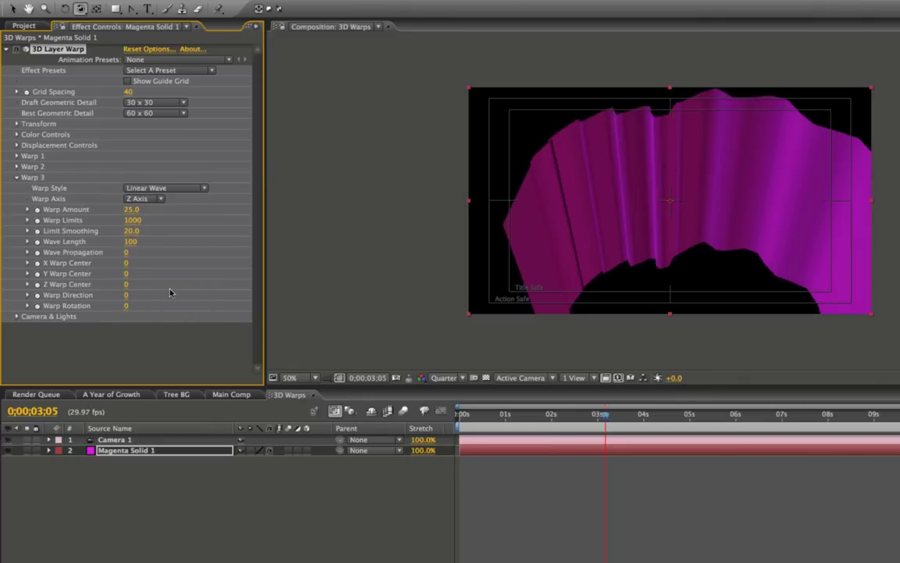
pyautogui.moveTo(138, 209); pyautogui.dragTo(166, 211)
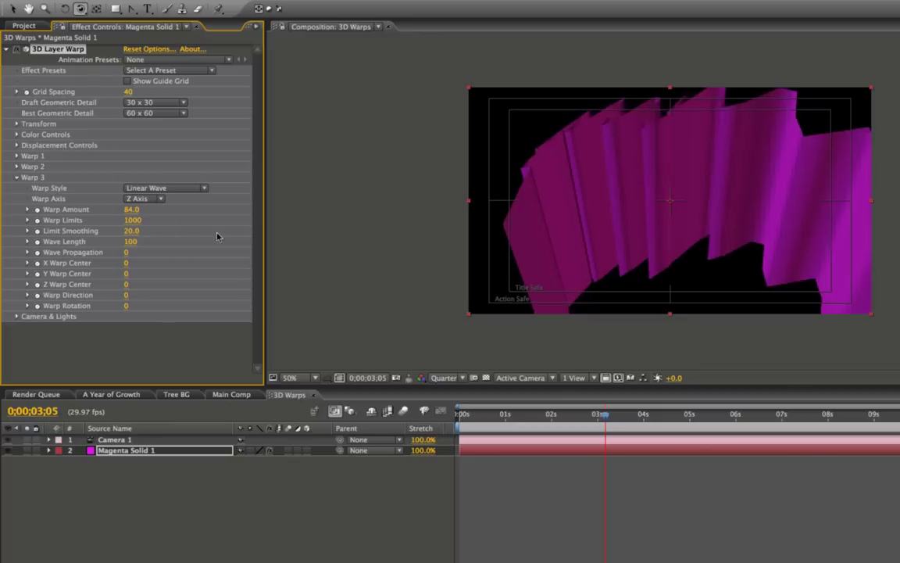
# Step: Orbit the composition camera around the rippled solid to a new viewing angle
pyautogui.click(757, 228)
pyautogui.moveTo(756, 228); pyautogui.dragTo(729, 232)
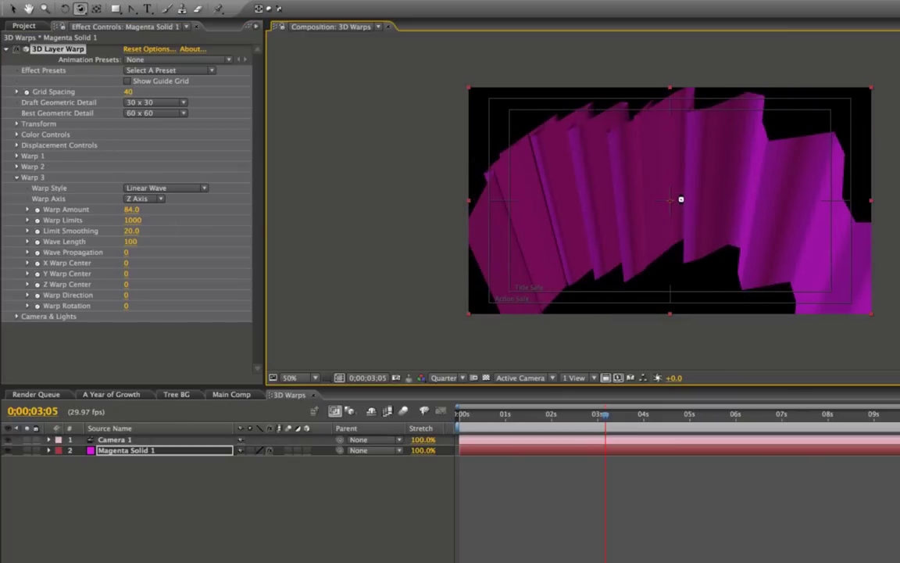
pyautogui.moveTo(681, 199); pyautogui.dragTo(663, 105)
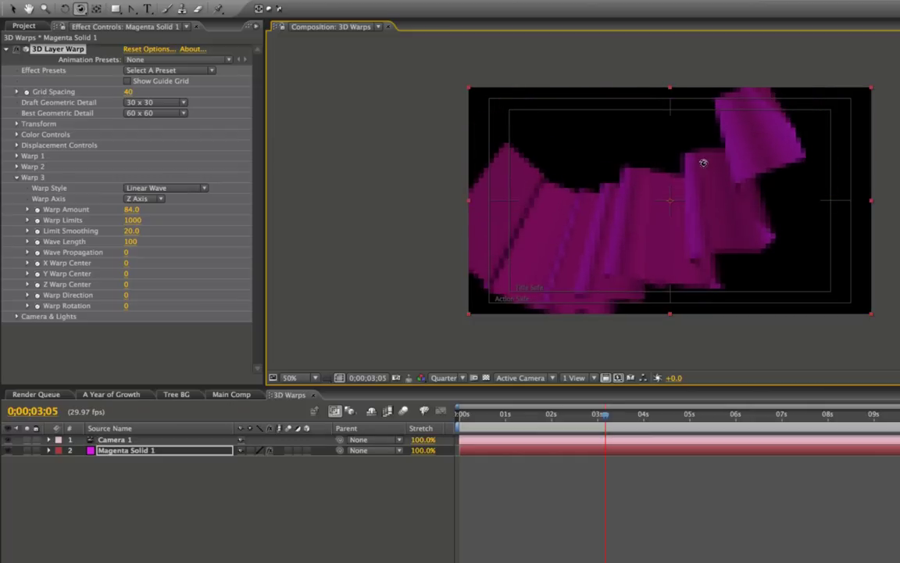
pyautogui.moveTo(704, 163); pyautogui.dragTo(705, 165)
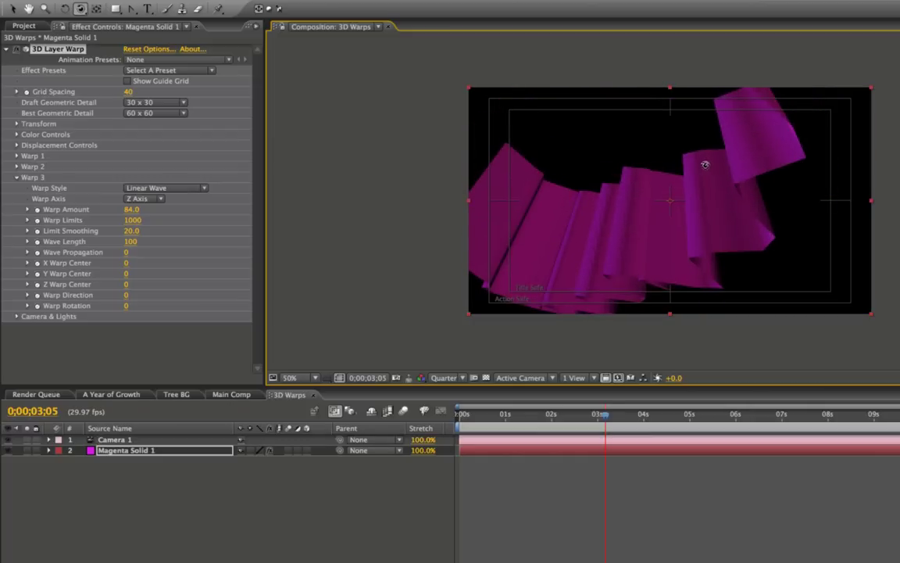
pyautogui.click(129, 493)
pyautogui.rightClick(151, 495)
pyautogui.moveTo(172, 499)
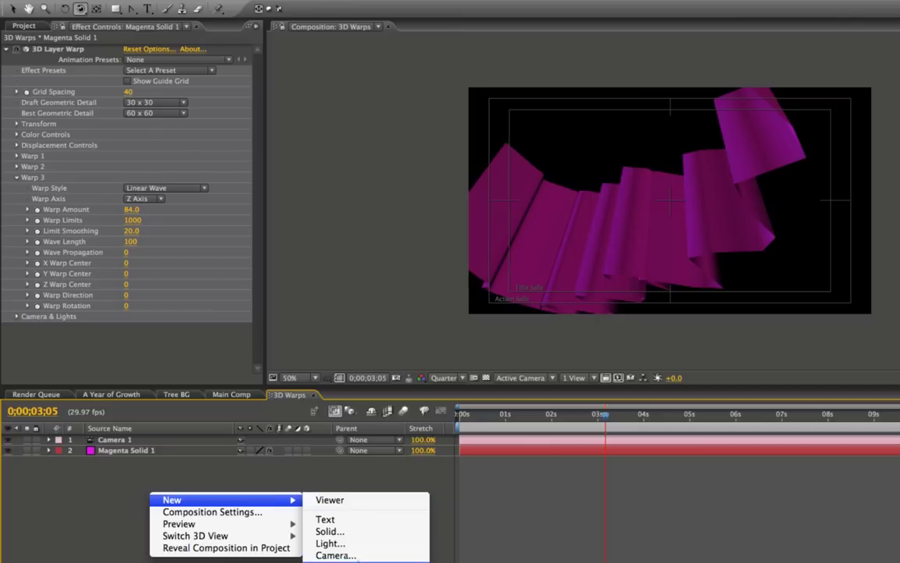
pyautogui.click(334, 543)
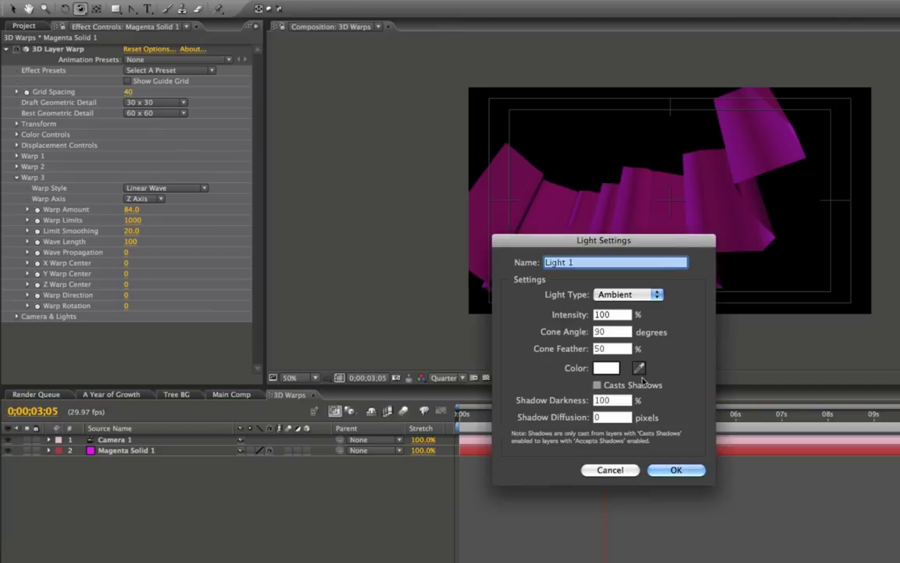
pyautogui.click(611, 470)
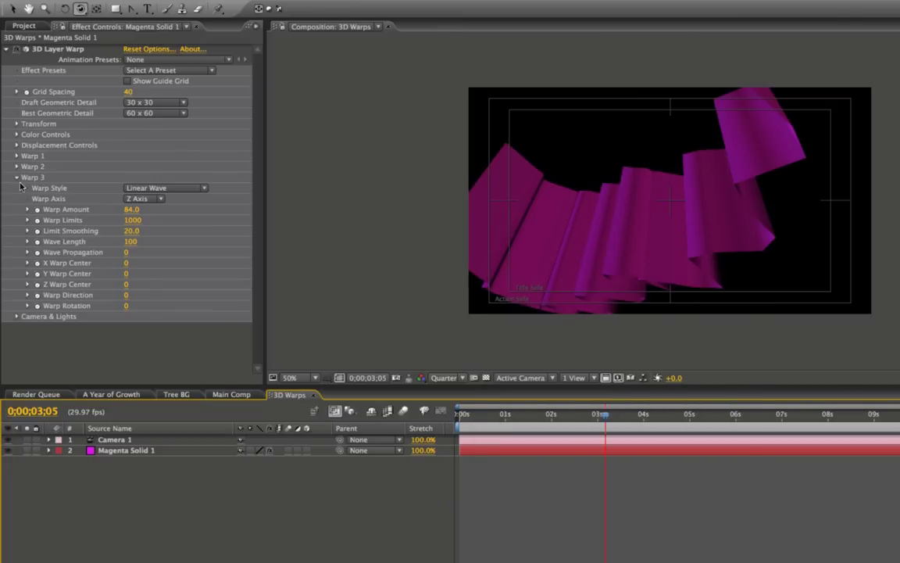
# Step: Enable Use Comp Lights in the 3D Layer Warp effect's Camera & Lights settings
pyautogui.click(17, 178)
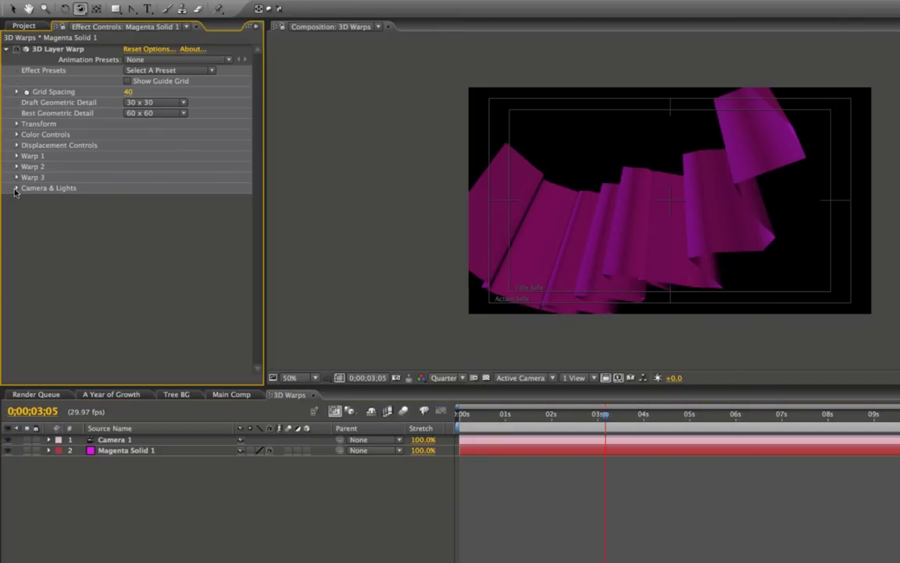
pyautogui.click(15, 189)
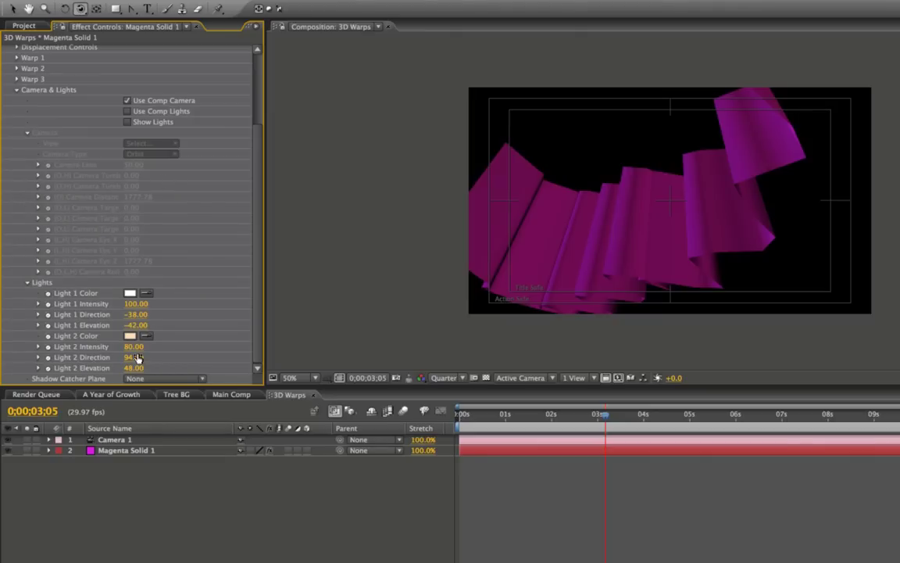
pyautogui.click(127, 113)
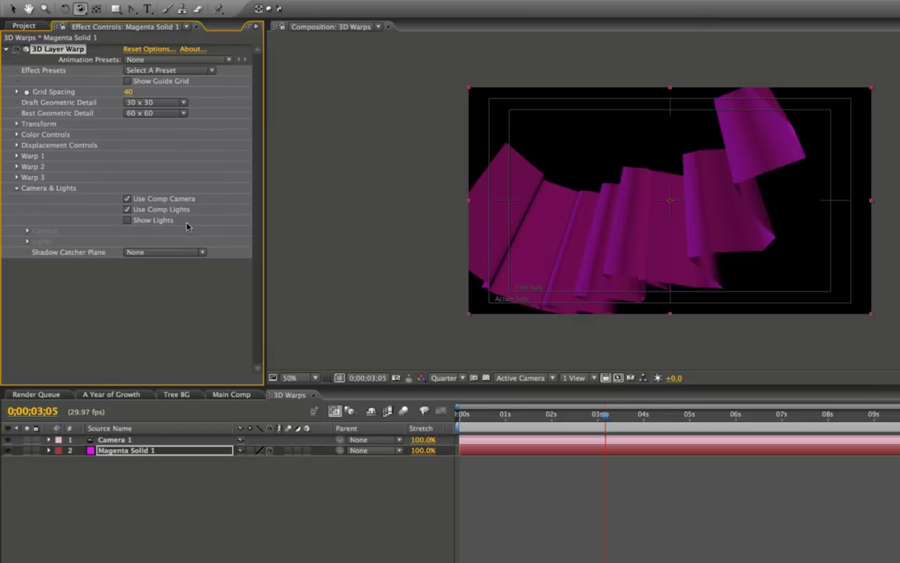
# Step: Add a Parallel light named Light 1 with 100% intensity and shadow casting off to the composition
pyautogui.click(174, 523)
pyautogui.rightClick(226, 536)
pyautogui.moveTo(257, 538)
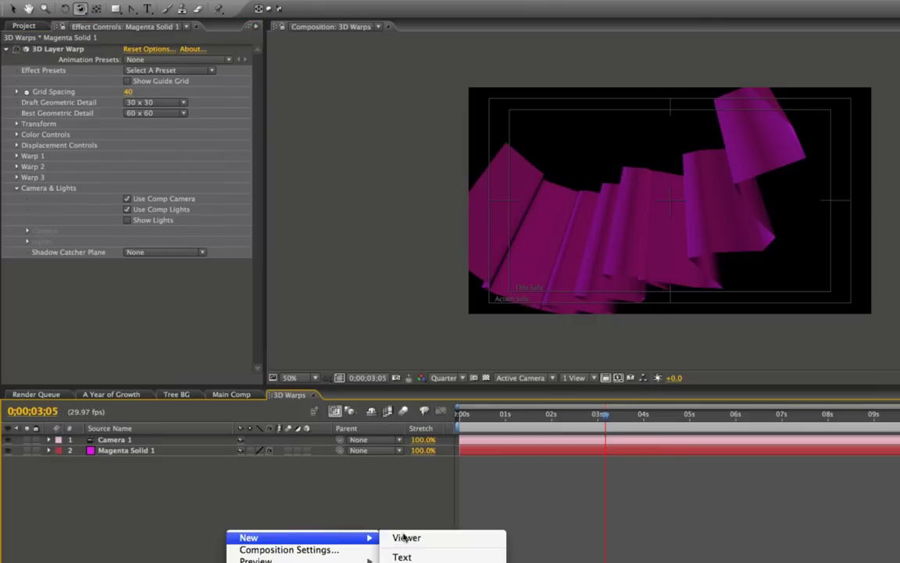
pyautogui.click(407, 562)
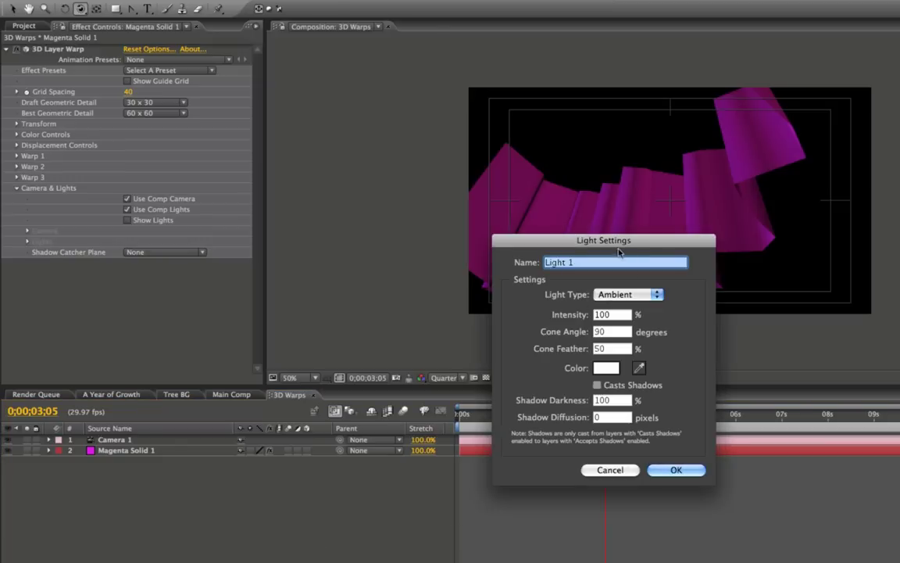
pyautogui.moveTo(616, 245); pyautogui.dragTo(617, 255)
pyautogui.click(629, 306)
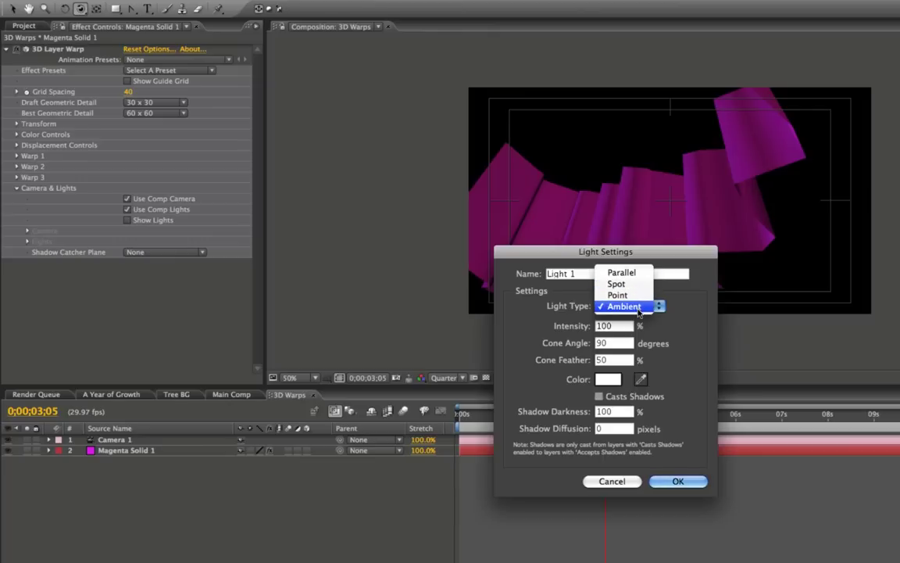
pyautogui.click(635, 274)
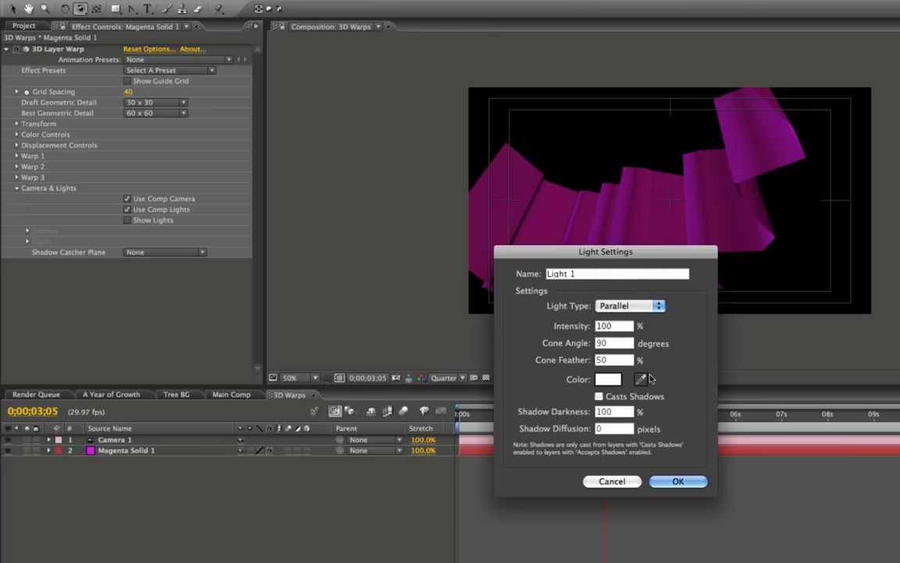
pyautogui.click(678, 481)
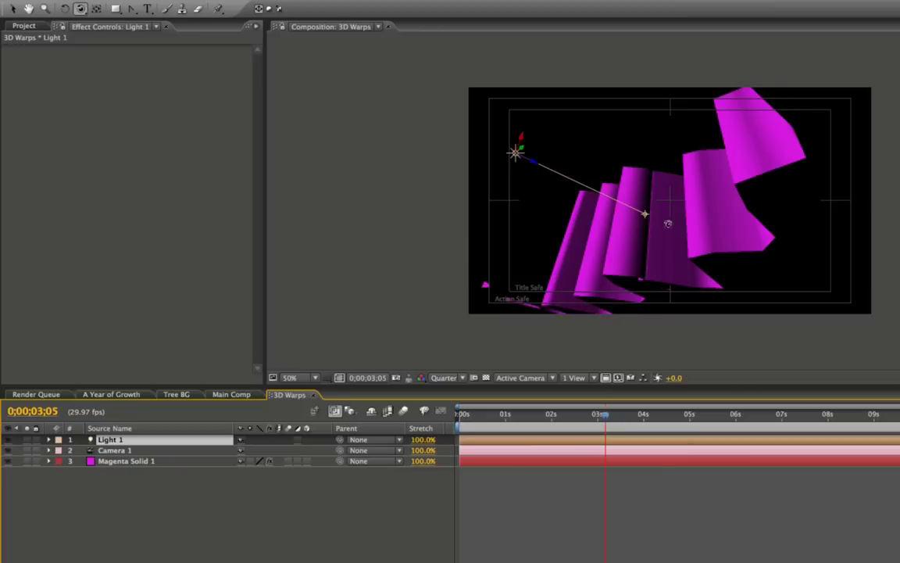
# Step: Move Light 1's point of interest to just below the light so the folds are lit from above
pyautogui.press('v')
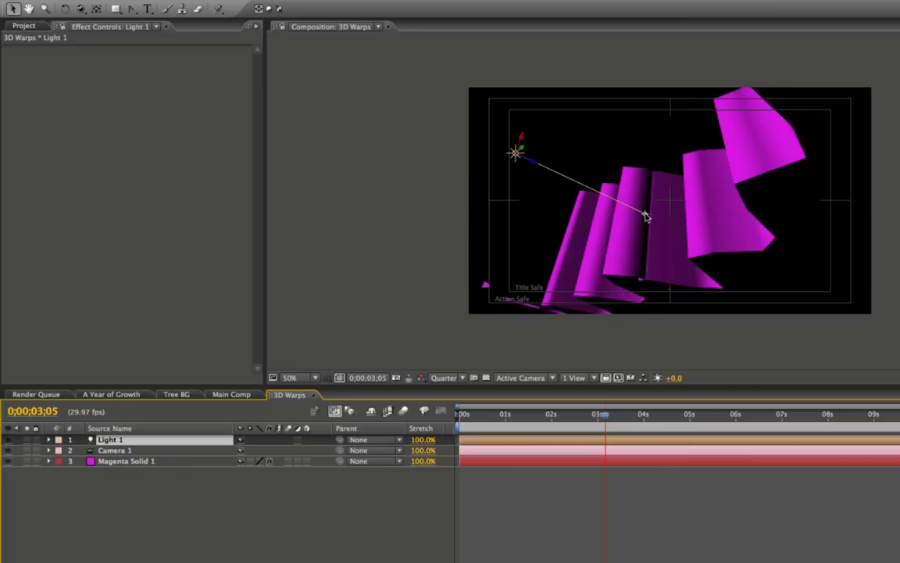
pyautogui.moveTo(646, 216); pyautogui.dragTo(483, 194)
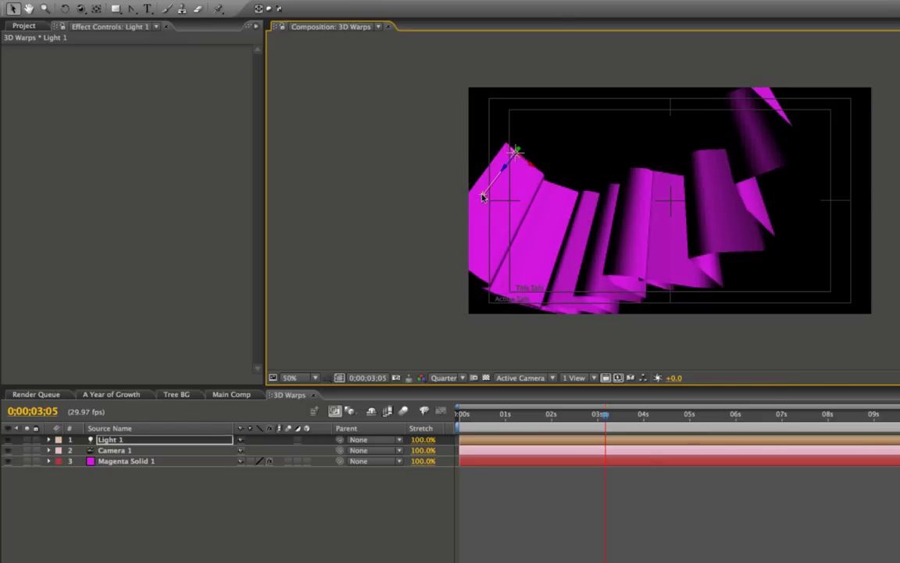
pyautogui.moveTo(533, 206); pyautogui.dragTo(509, 196)
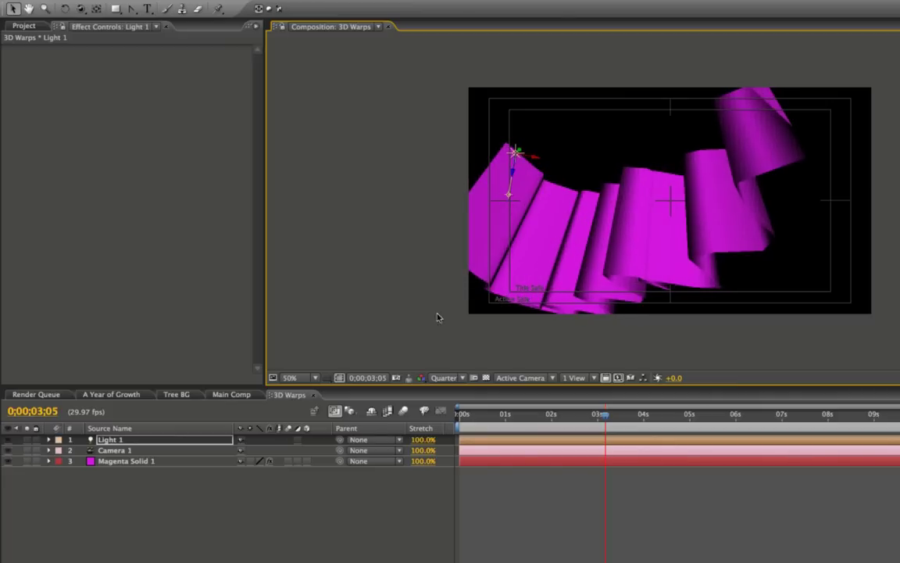
# Step: Open the A Year of Growth 01.mov footage from the project's Video folder for viewing
pyautogui.click(32, 26)
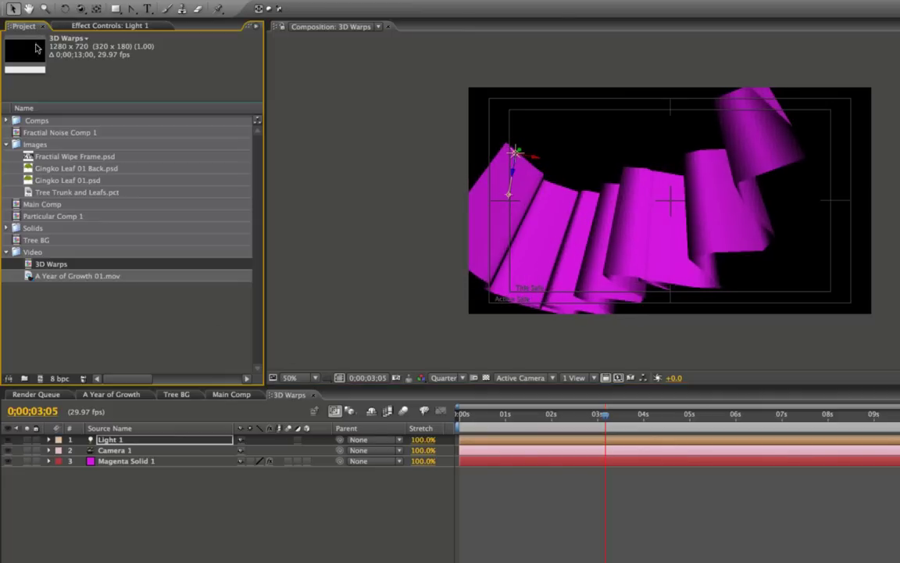
pyautogui.doubleClick(62, 278)
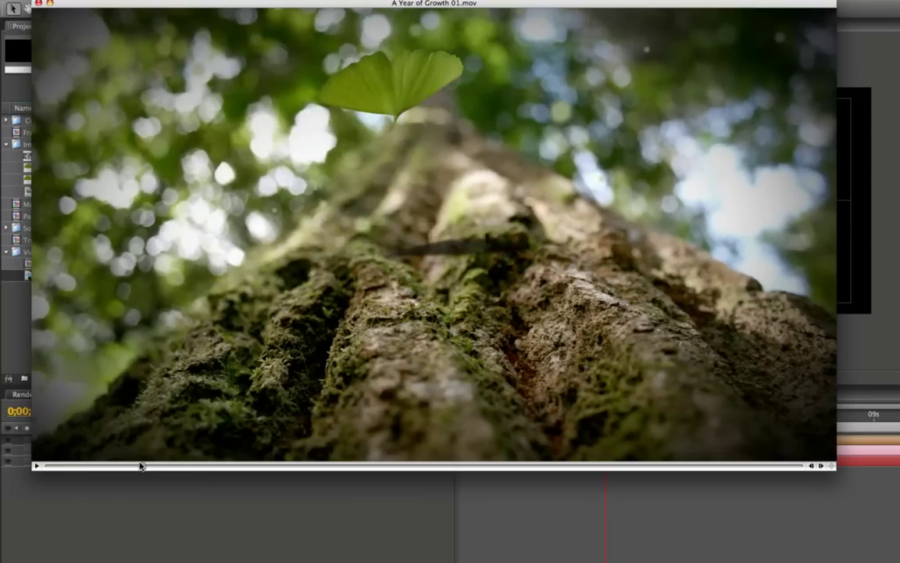
# Step: Scrub through A Year of Growth 01.mov to view the leaf's motion and close the footage viewer
pyautogui.moveTo(246, 466); pyautogui.dragTo(243, 466)
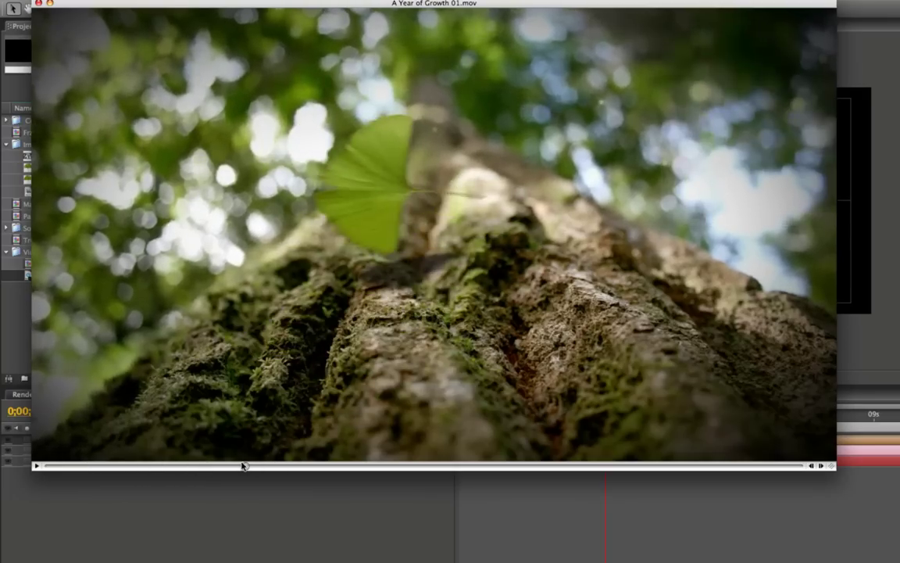
pyautogui.click(39, 4)
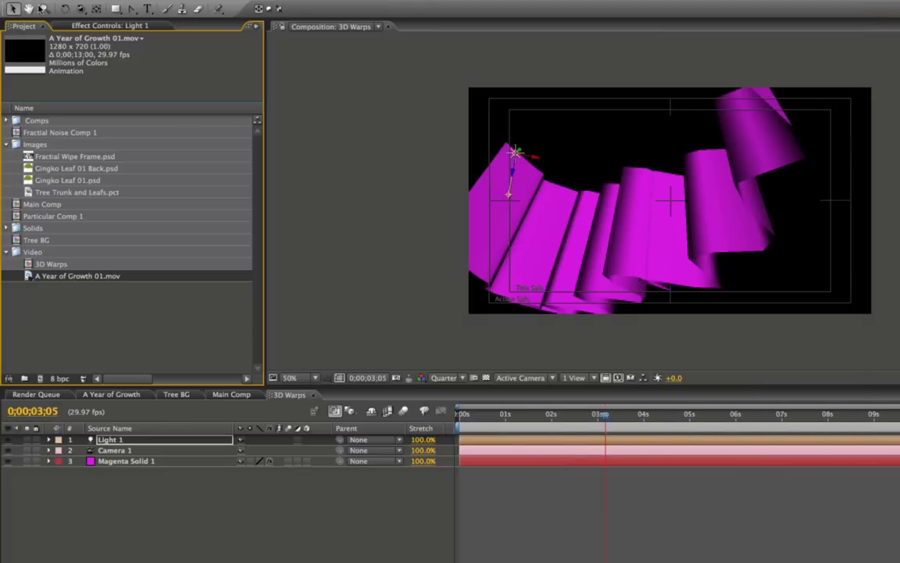
pyautogui.click(185, 500)
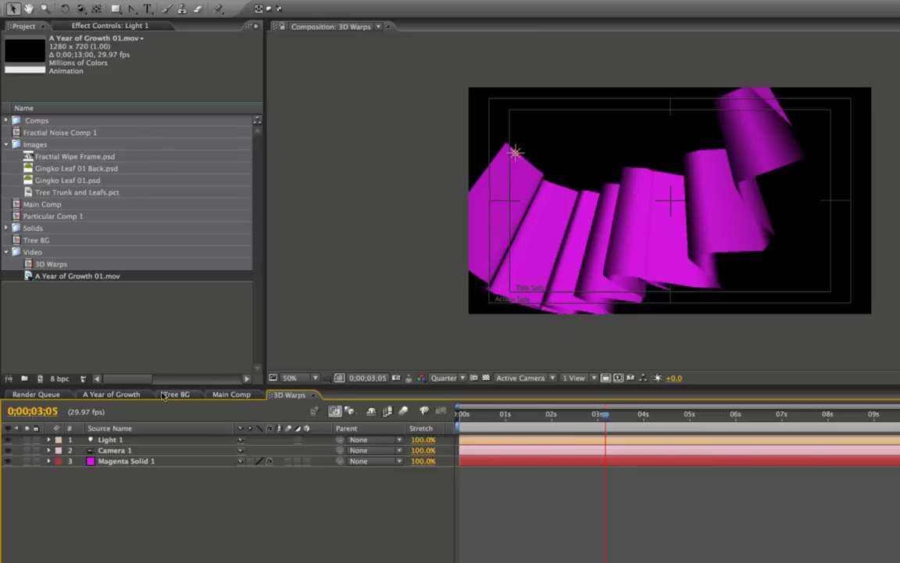
# Step: Reset the 3D Layer Warp effect on Magenta Solid 1 and view its options without changing them
pyautogui.click(146, 462)
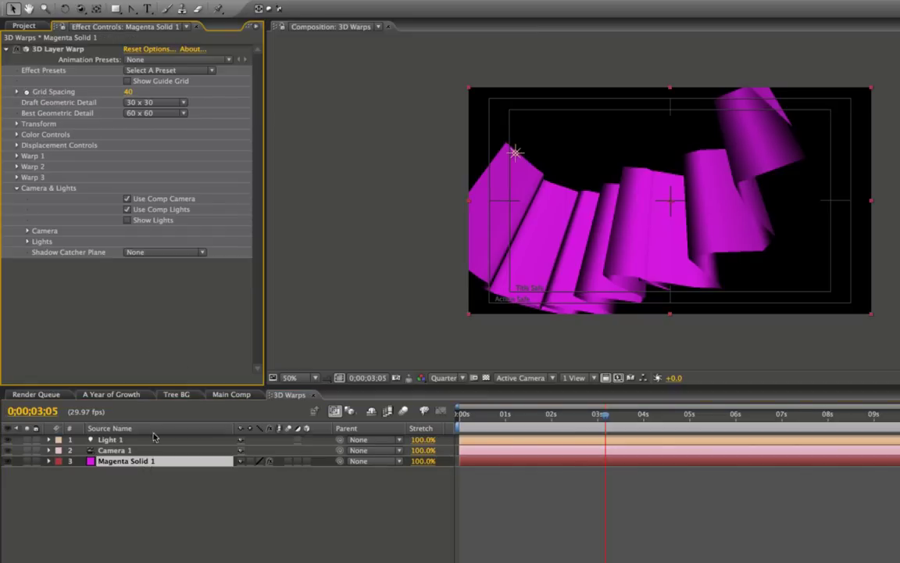
pyautogui.hotkey('ctrl', 'z')
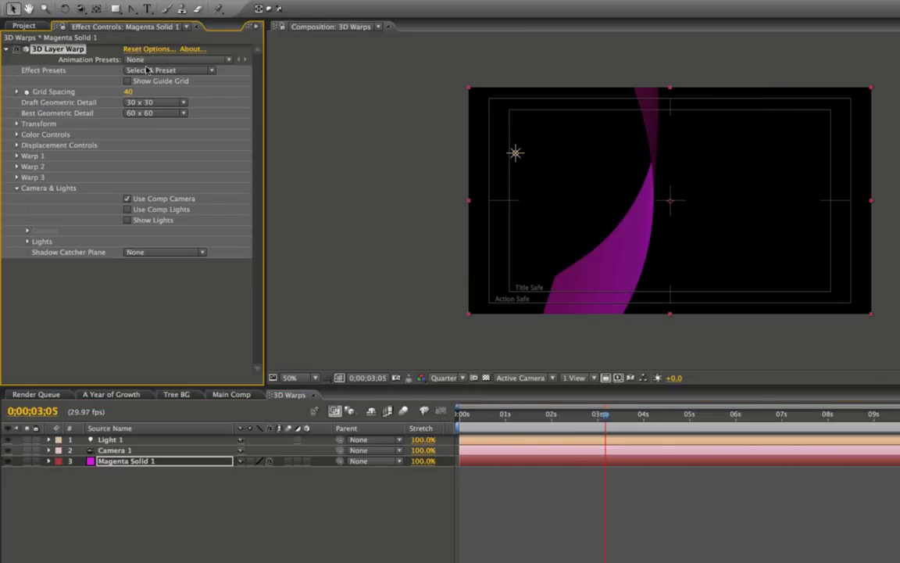
pyautogui.click(161, 49)
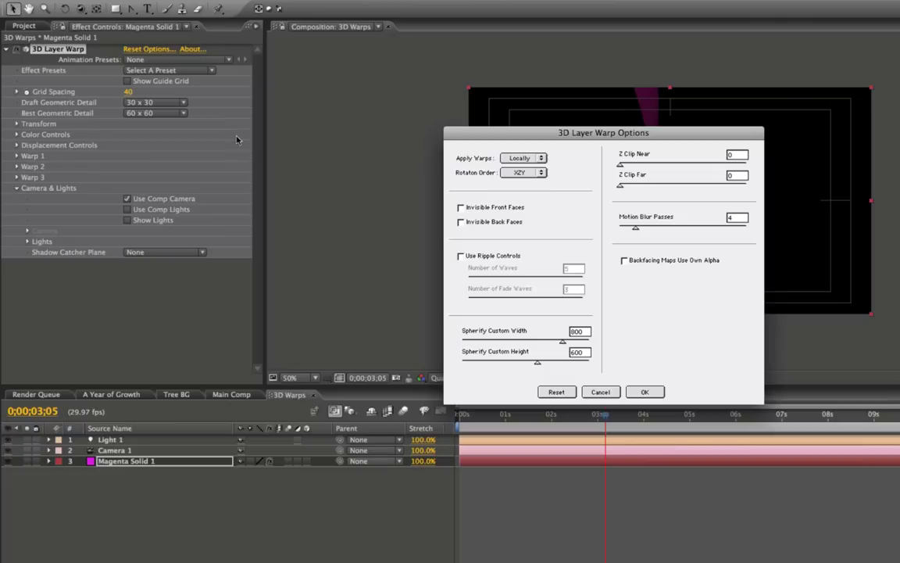
pyautogui.click(601, 392)
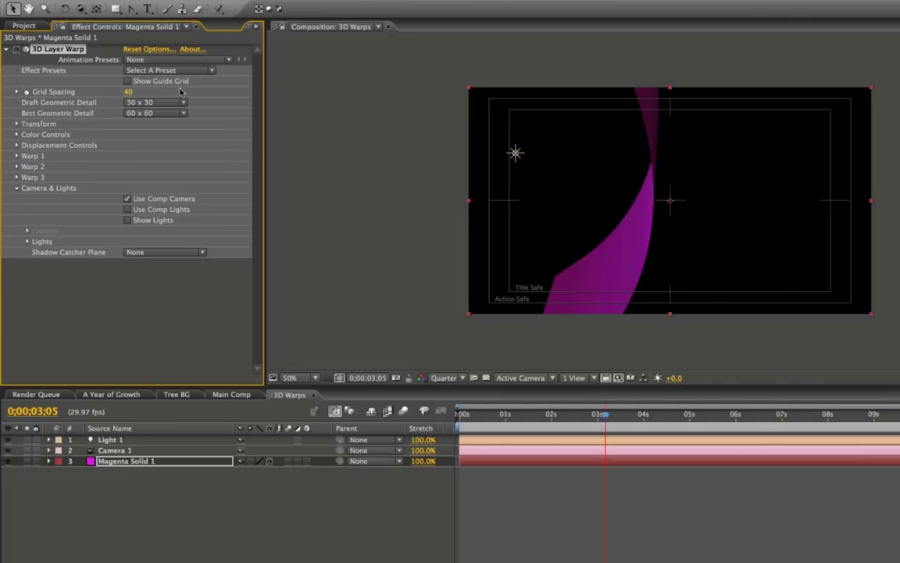
# Step: Apply the Jerico effect preset to the 3D Layer Warp effect and hide its guide grid
pyautogui.click(175, 71)
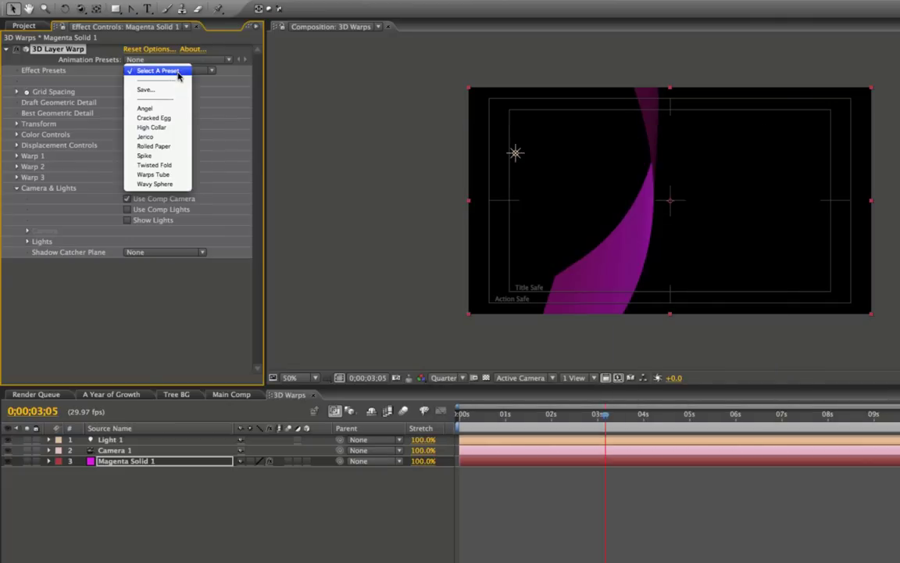
pyautogui.click(178, 140)
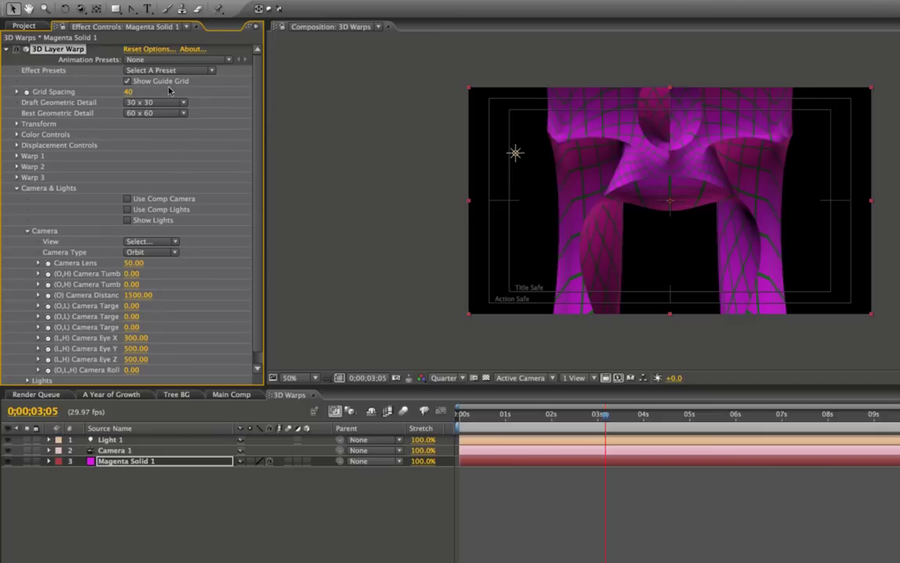
pyautogui.click(126, 82)
pyautogui.click(16, 189)
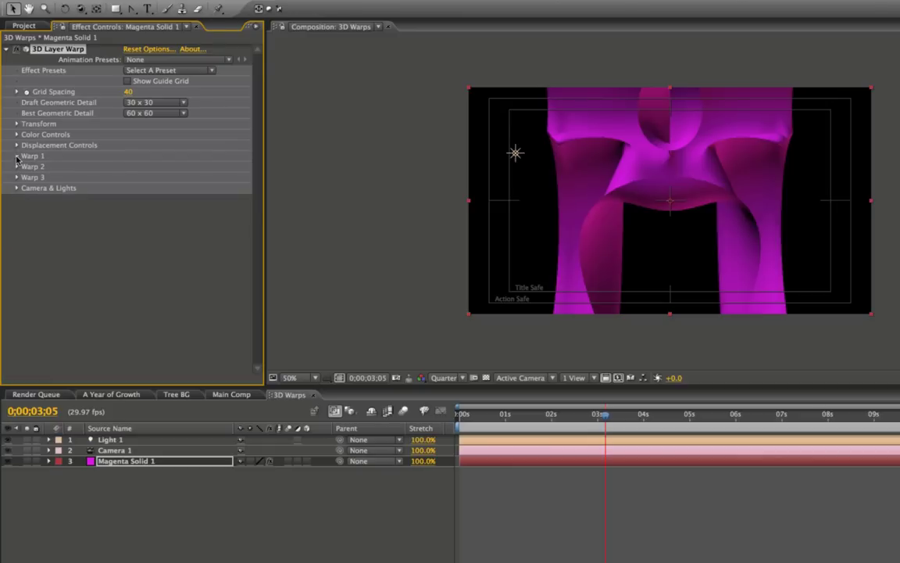
# Step: Zero Warp 1's Warp Amount and gradually raise it to 680 to animate the preset's shape
pyautogui.click(16, 157)
pyautogui.click(133, 189)
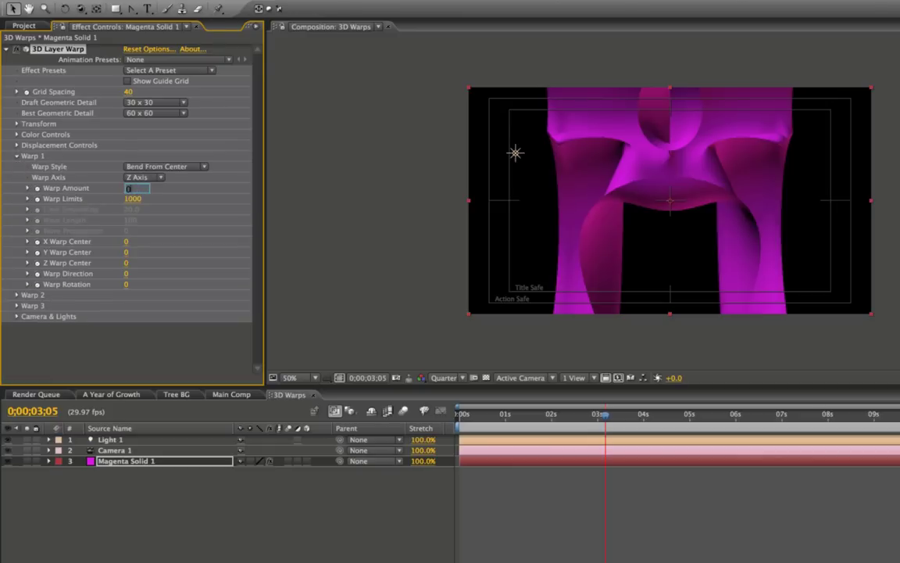
pyautogui.write('0')
pyautogui.press('Return')
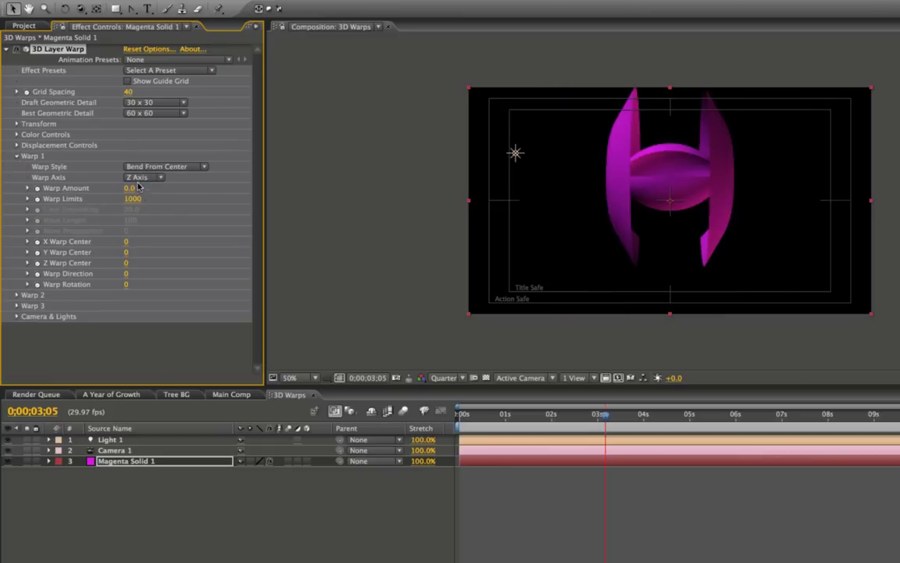
pyautogui.moveTo(127, 188); pyautogui.dragTo(577, 208)
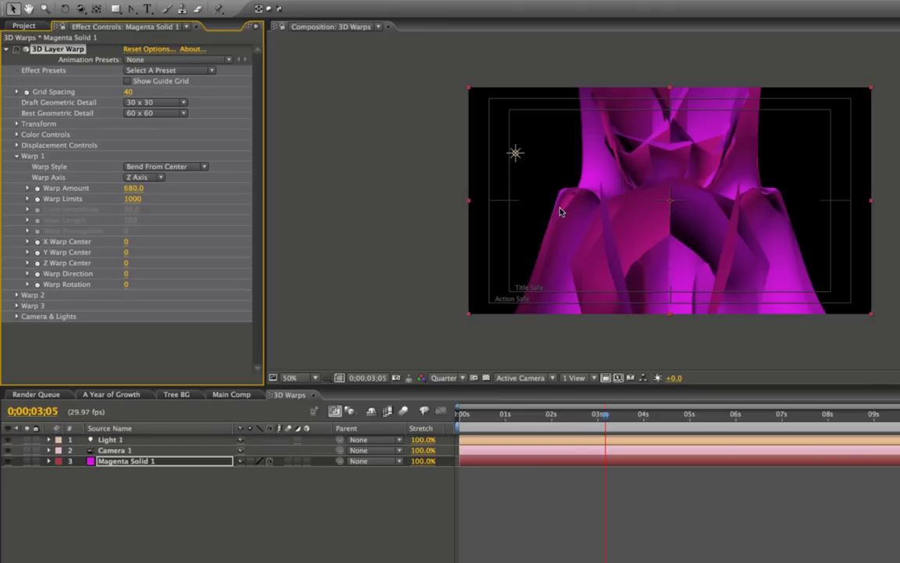
# Step: Raise Warp 2's Warp Amount to 358 in the 3D Layer Warp effect
pyautogui.click(16, 156)
pyautogui.click(16, 166)
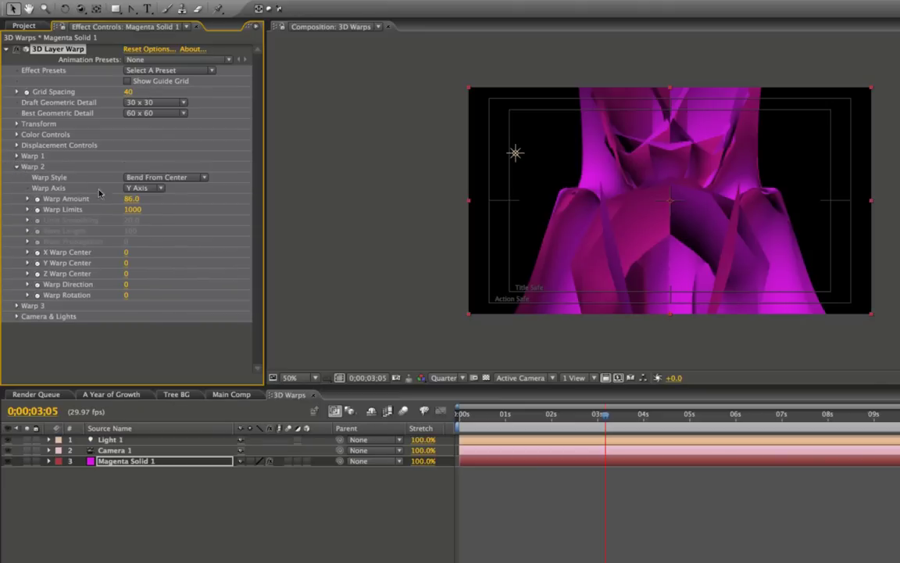
pyautogui.moveTo(129, 201); pyautogui.dragTo(236, 197)
pyautogui.moveTo(246, 191); pyautogui.dragTo(295, 197)
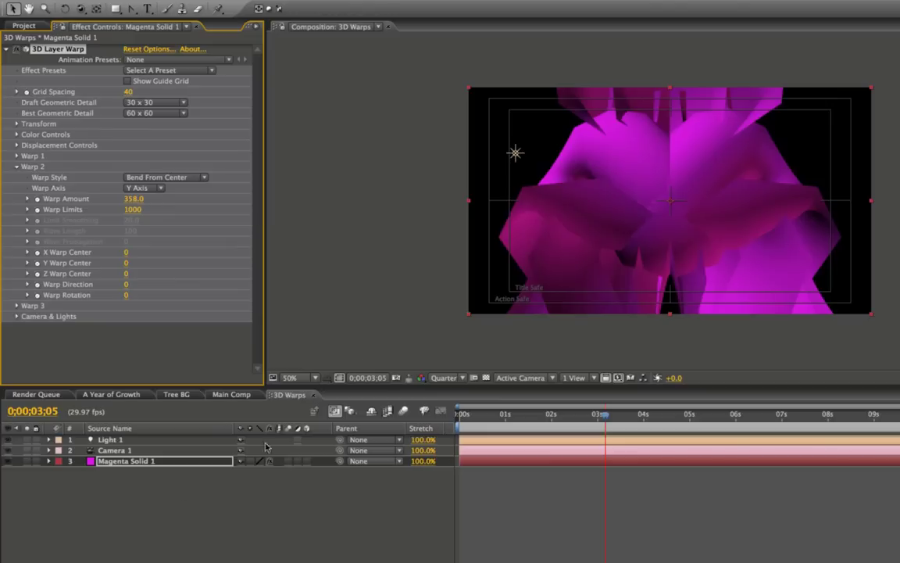
# Step: Enable Use Comp Camera and Use Comp Lights in the 3D Layer Warp effect on Magenta Solid 1
pyautogui.press('c')
pyautogui.moveTo(657, 233); pyautogui.dragTo(512, 266)
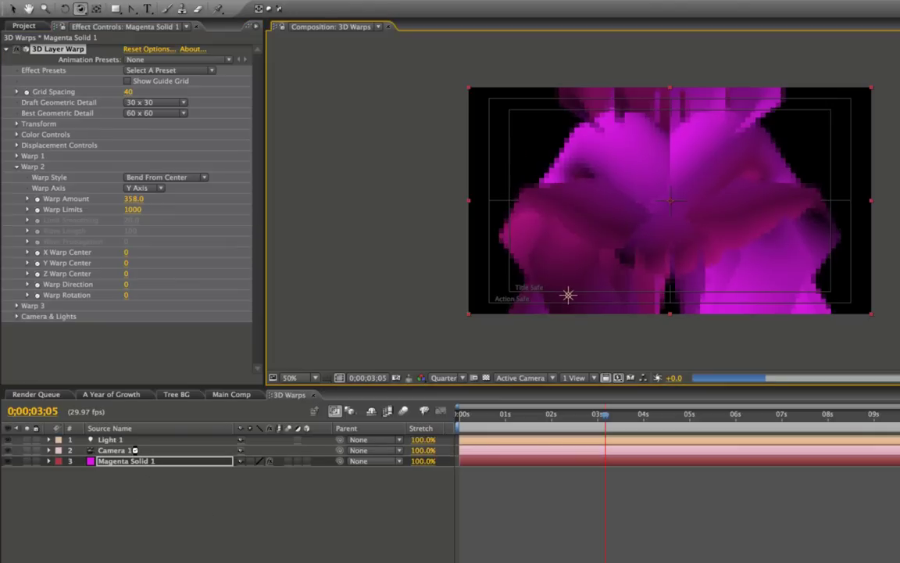
pyautogui.click(137, 451)
pyautogui.click(134, 461)
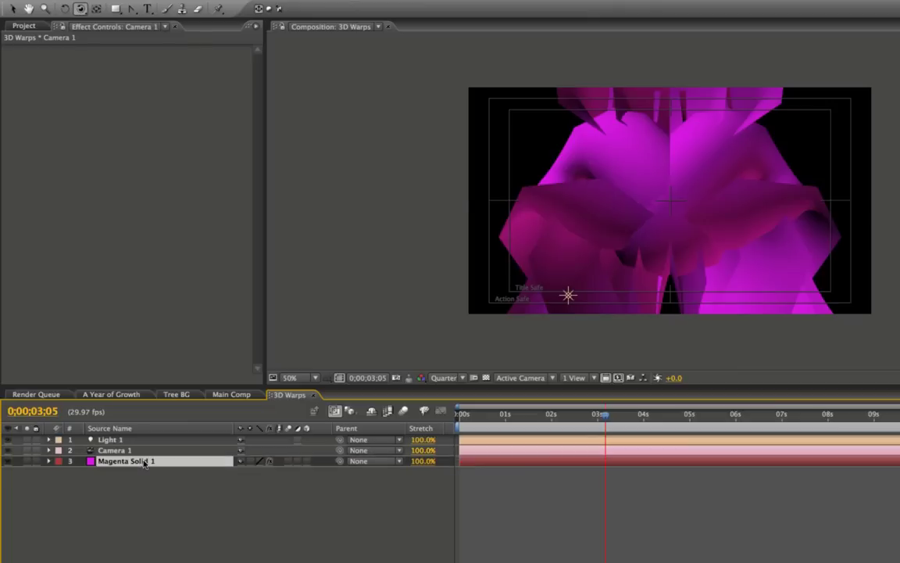
pyautogui.click(16, 166)
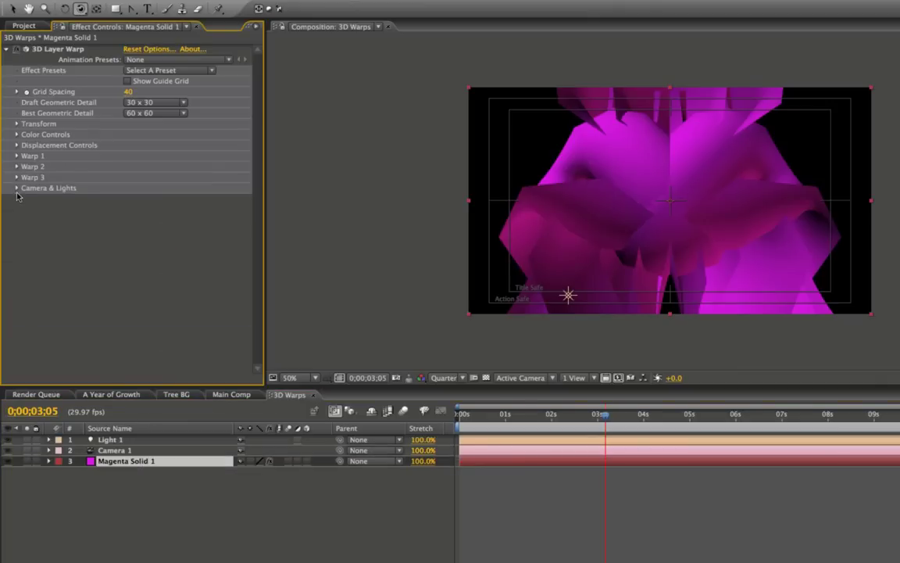
pyautogui.click(17, 187)
pyautogui.click(128, 188)
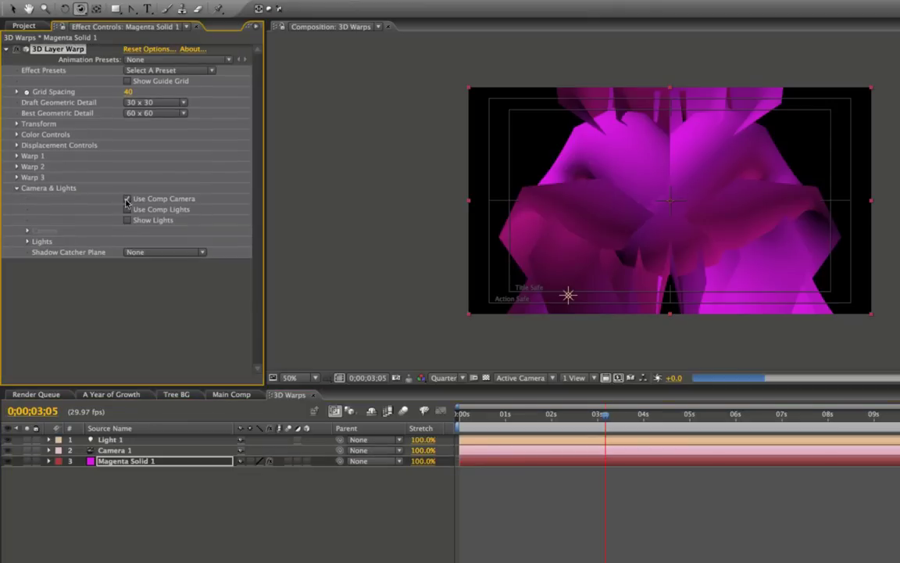
pyautogui.click(126, 209)
# Step: Orbit and pull back the comp camera until the whole warped magenta shape fits in the frame
pyautogui.moveTo(744, 181); pyautogui.dragTo(693, 211)
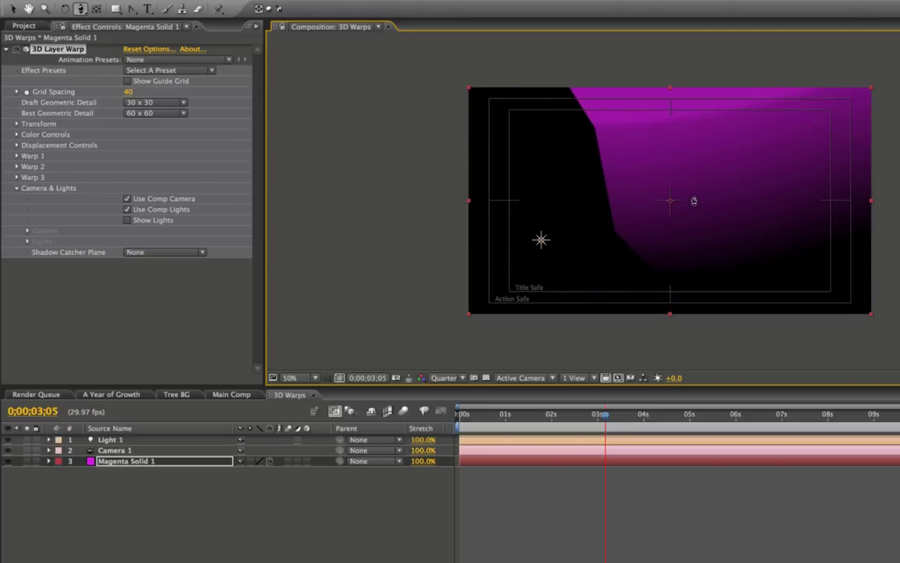
pyautogui.moveTo(702, 314); pyautogui.dragTo(652, 176)
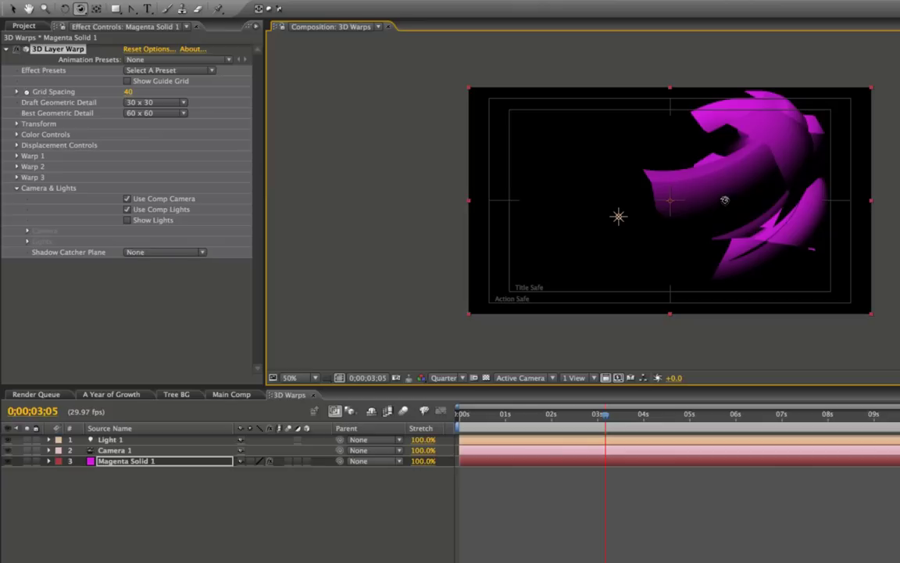
pyautogui.moveTo(697, 204); pyautogui.dragTo(747, 207)
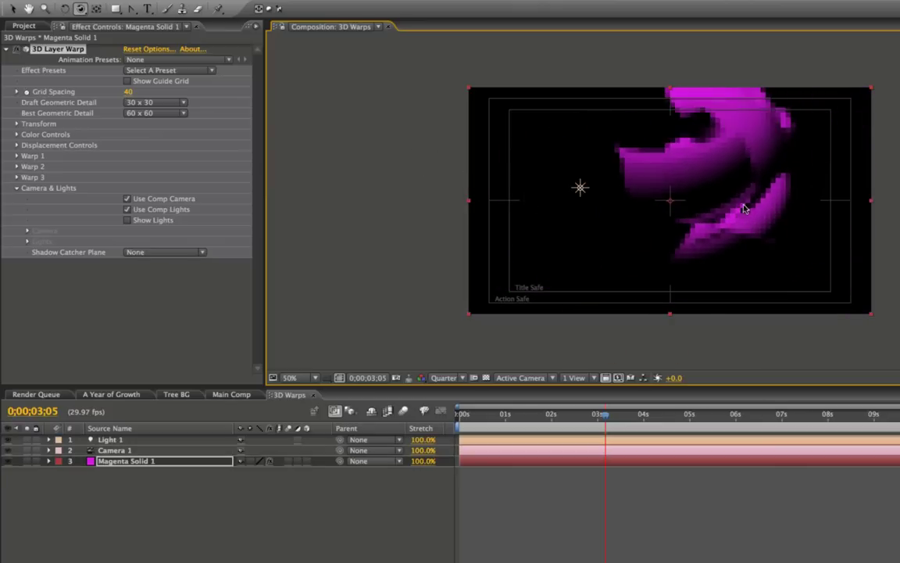
# Step: Move Light 1's point of interest to the light's right, toward the warped shape, and deselect the light
pyautogui.press('v')
pyautogui.click(580, 189)
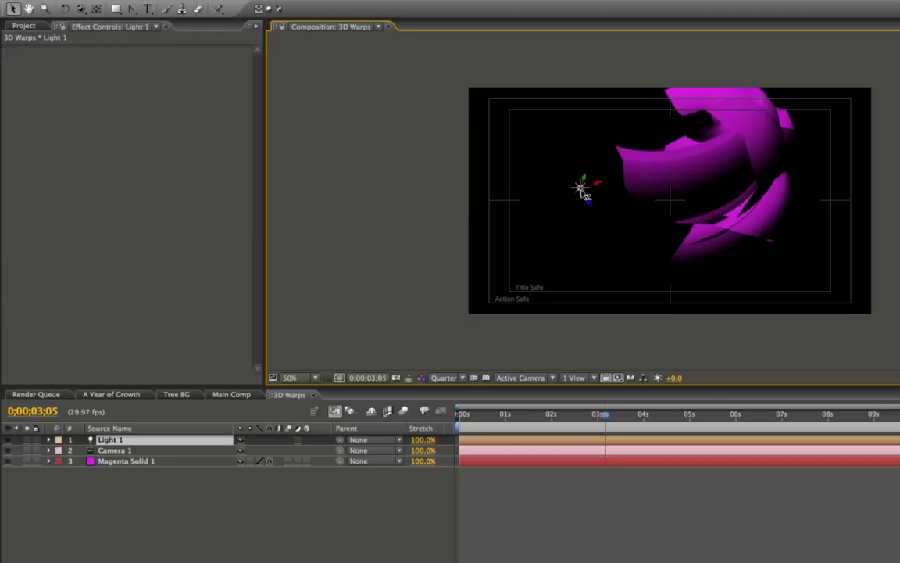
pyautogui.moveTo(649, 186)
pyautogui.mouseDown()
pyautogui.moveTo(698, 169)
pyautogui.moveTo(653, 134)
pyautogui.moveTo(588, 130)
pyautogui.mouseUp()
pyautogui.moveTo(602, 210)
pyautogui.mouseDown()
pyautogui.moveTo(629, 233)
pyautogui.moveTo(629, 189)
pyautogui.mouseUp()
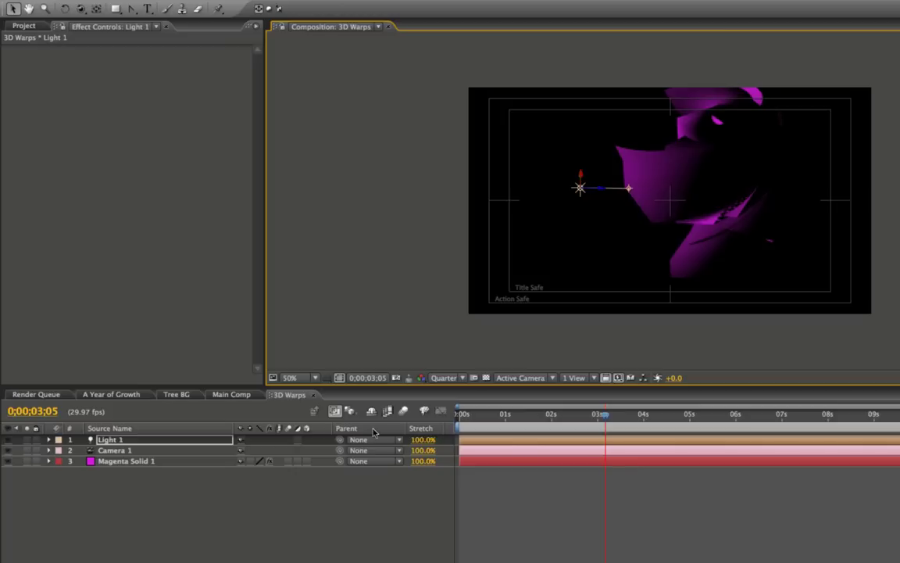
pyautogui.click(219, 536)
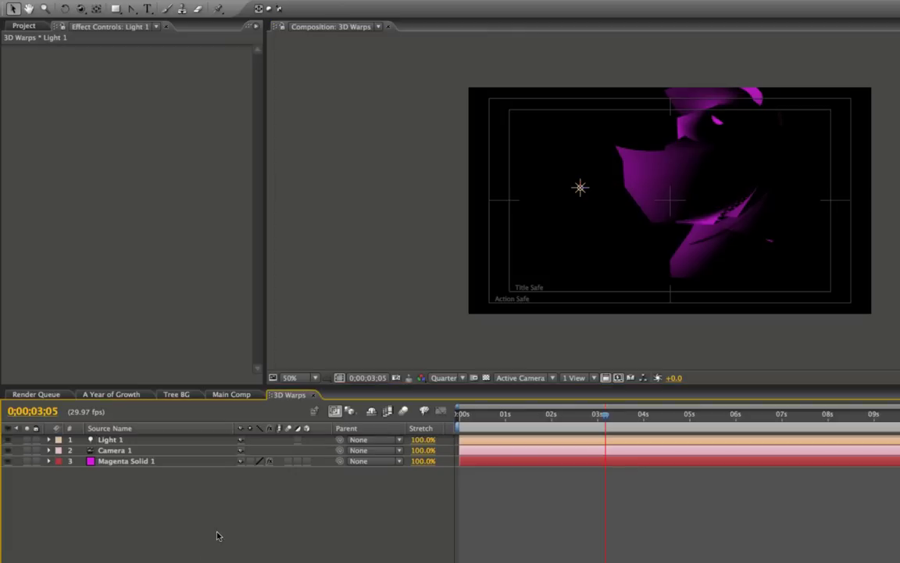
# Step: Close the 3D Warps composition and make Main Comp's 3D Warps layer track the Gingko Leaf 01.psd layer
pyautogui.click(313, 394)
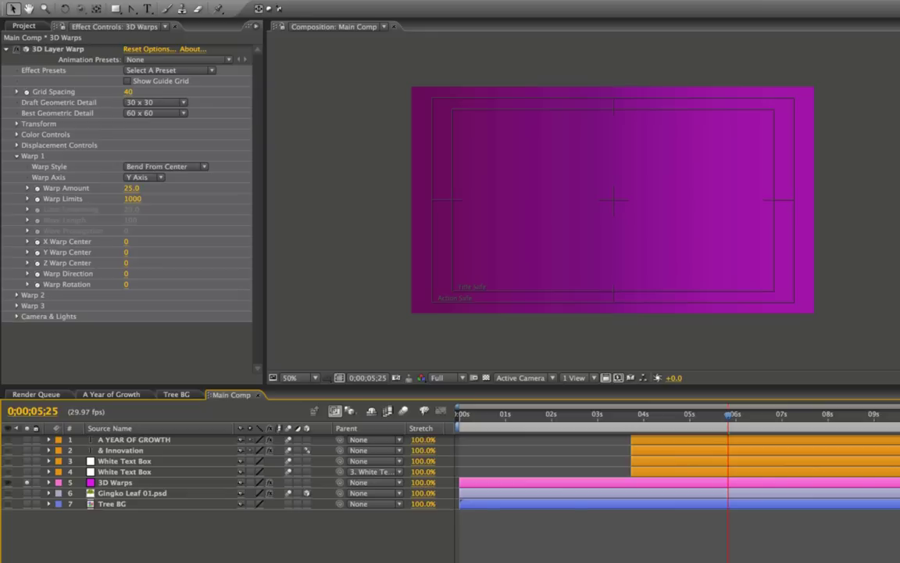
pyautogui.click(132, 483)
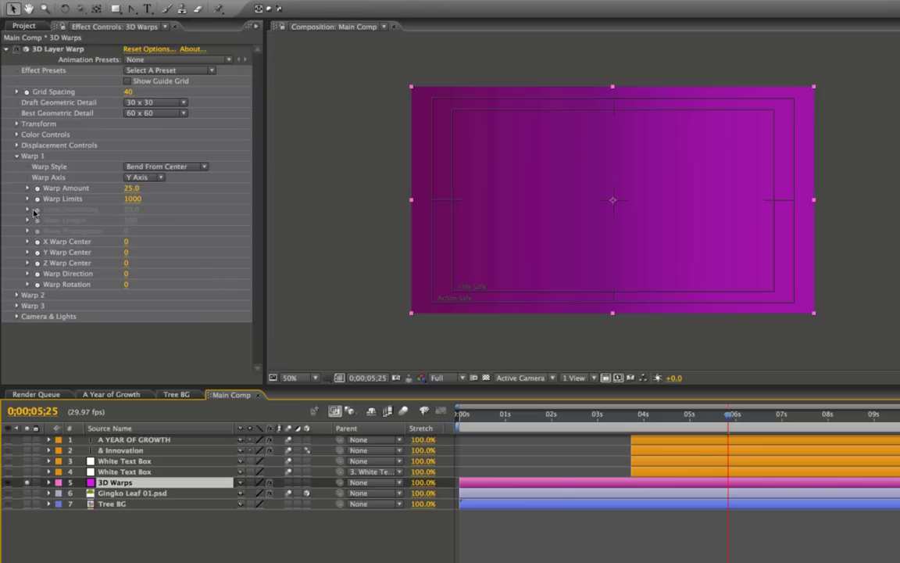
pyautogui.click(17, 125)
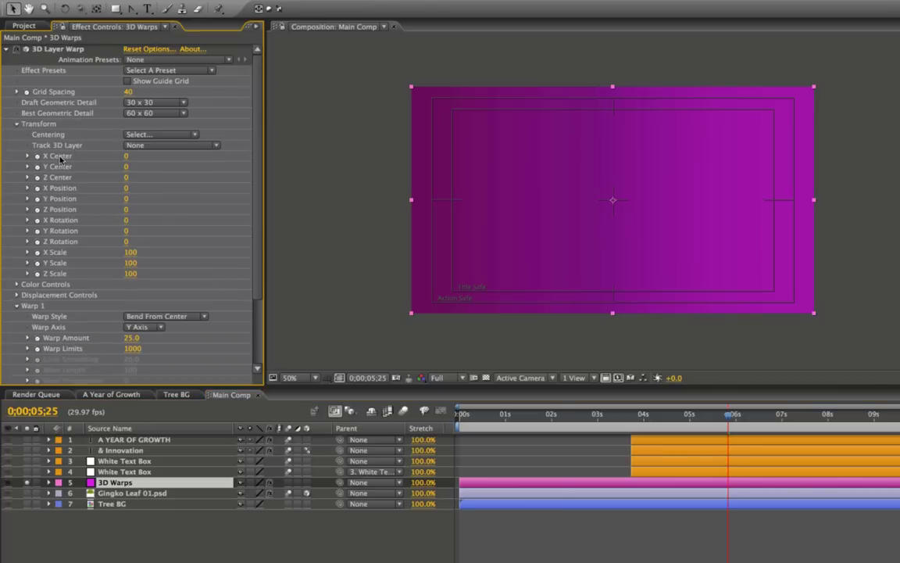
pyautogui.click(156, 146)
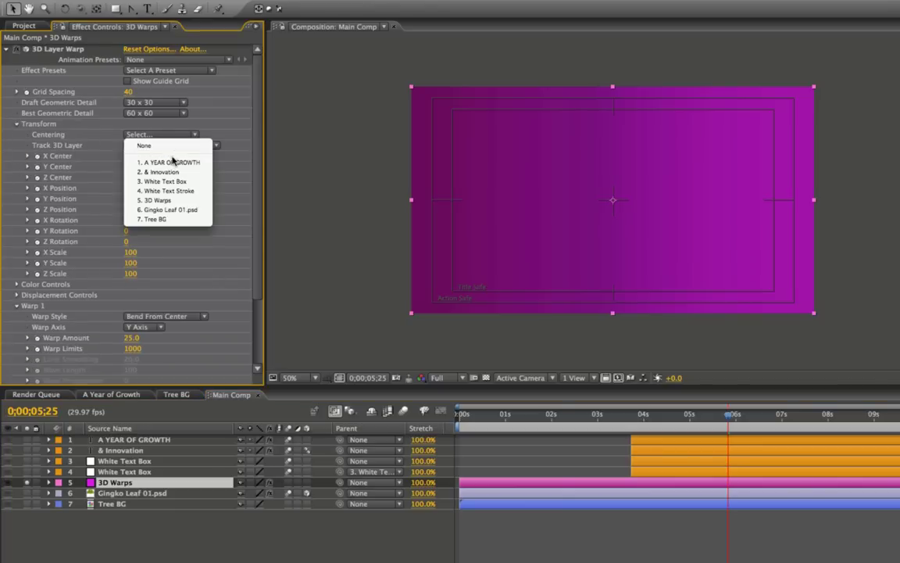
pyautogui.click(197, 210)
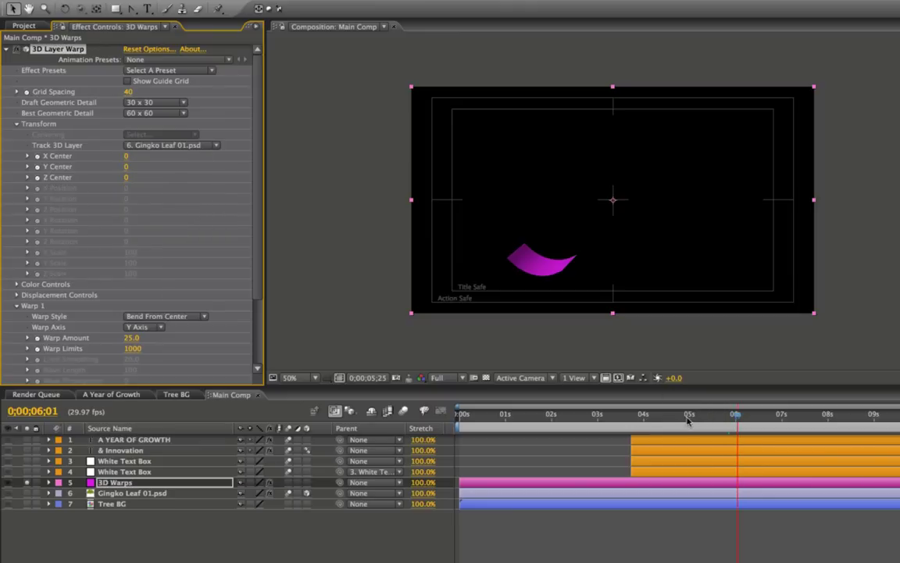
# Step: Scrub Main Comp back to 0;00;02;00 to check how the warped solid follows the leaf's motion
pyautogui.click(662, 418)
pyautogui.moveTo(644, 418); pyautogui.dragTo(577, 419)
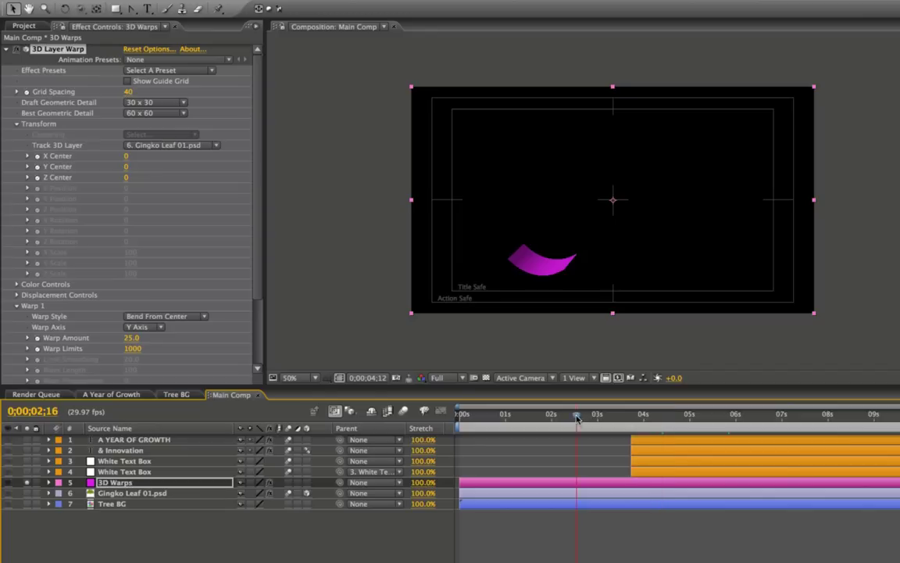
pyautogui.click(551, 415)
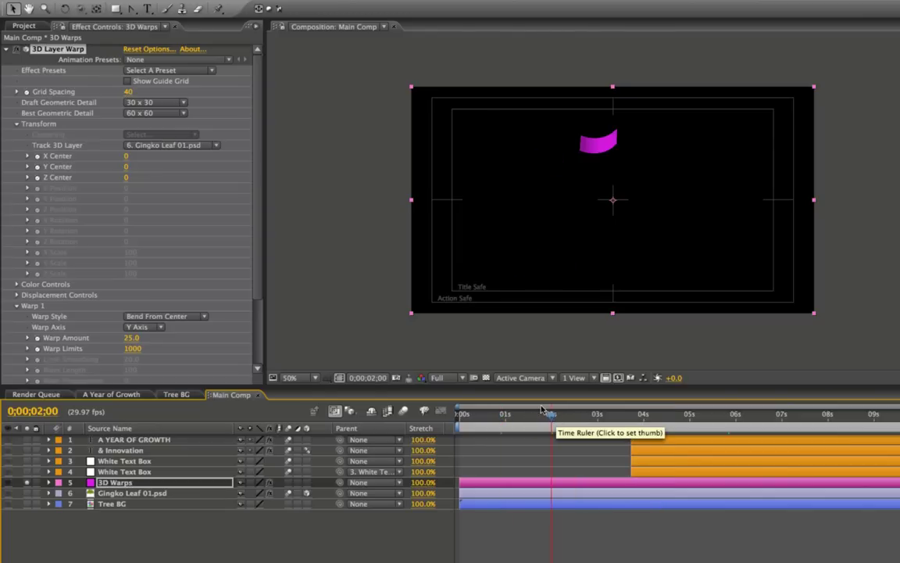
# Step: Set the 3D Layer Warp effect's Color Map to the Gingko Leaf 01.psd layer
pyautogui.click(16, 125)
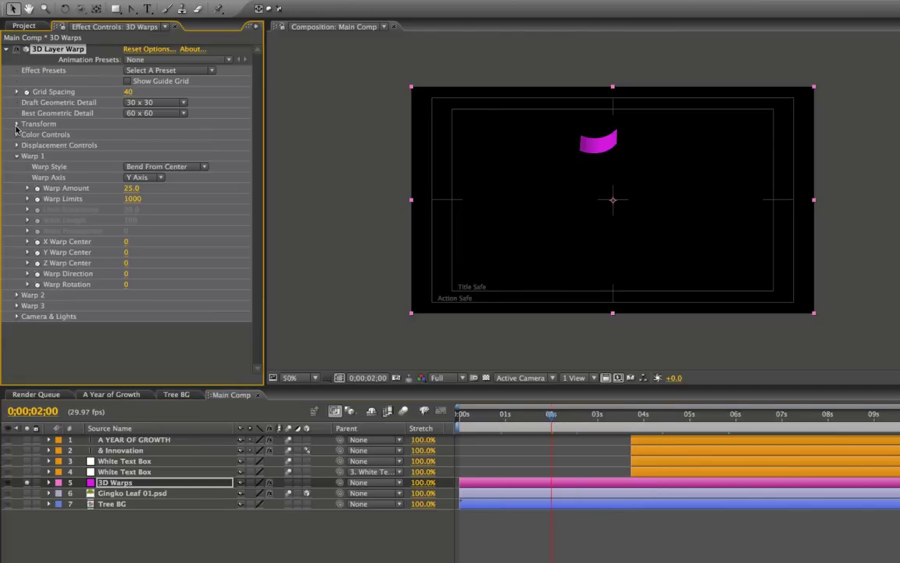
pyautogui.click(16, 135)
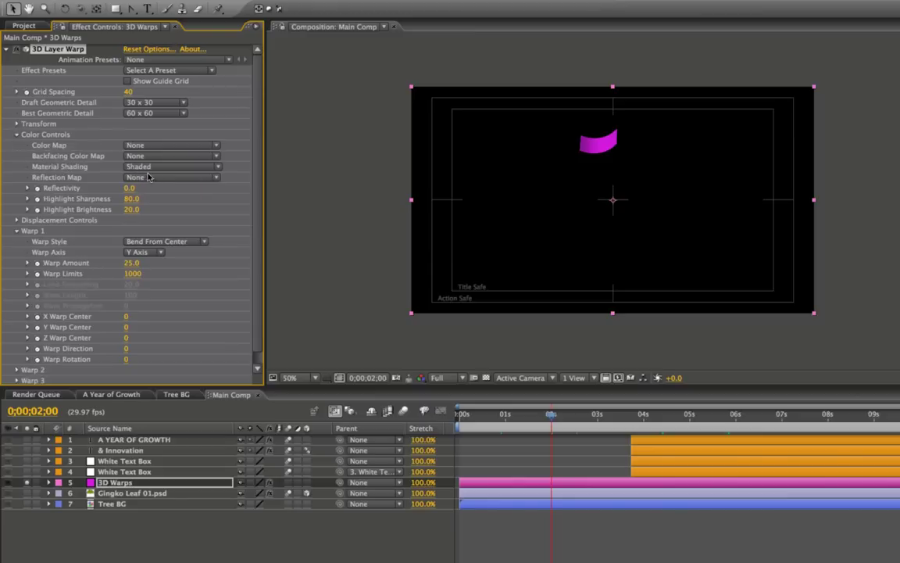
pyautogui.click(153, 147)
pyautogui.click(176, 208)
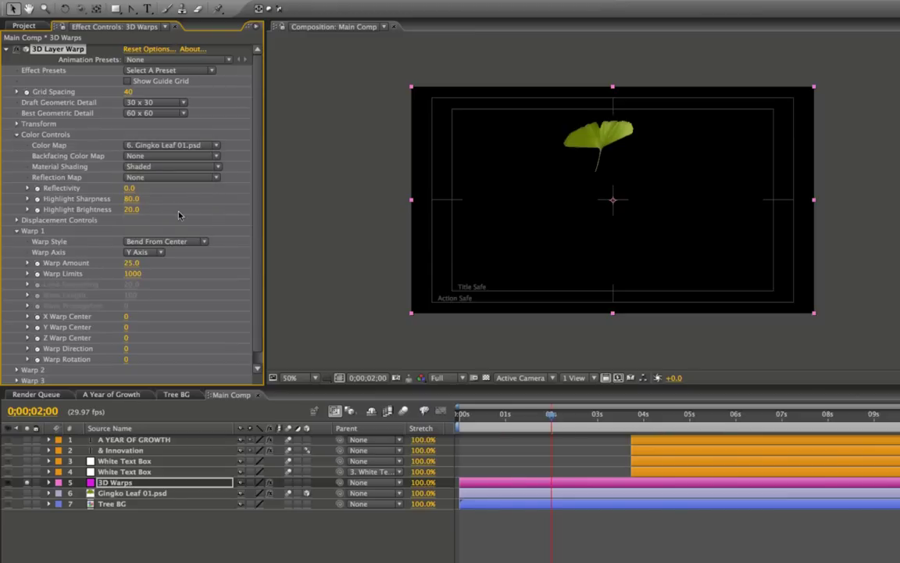
# Step: Scrub Main Comp between about 0;00;05;09 and 0;00;02;03 to check how the bent leaf moves
pyautogui.click(597, 415)
pyautogui.click(703, 417)
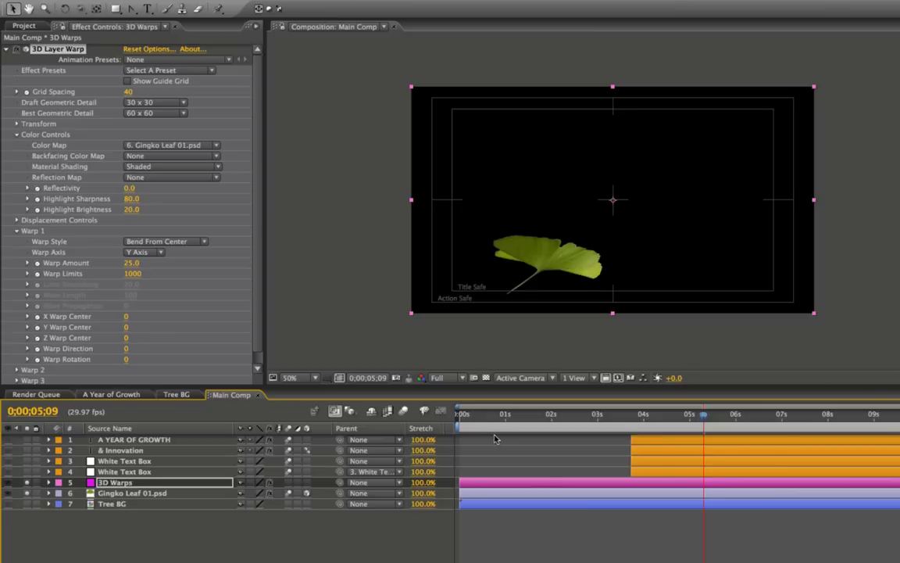
pyautogui.click(674, 413)
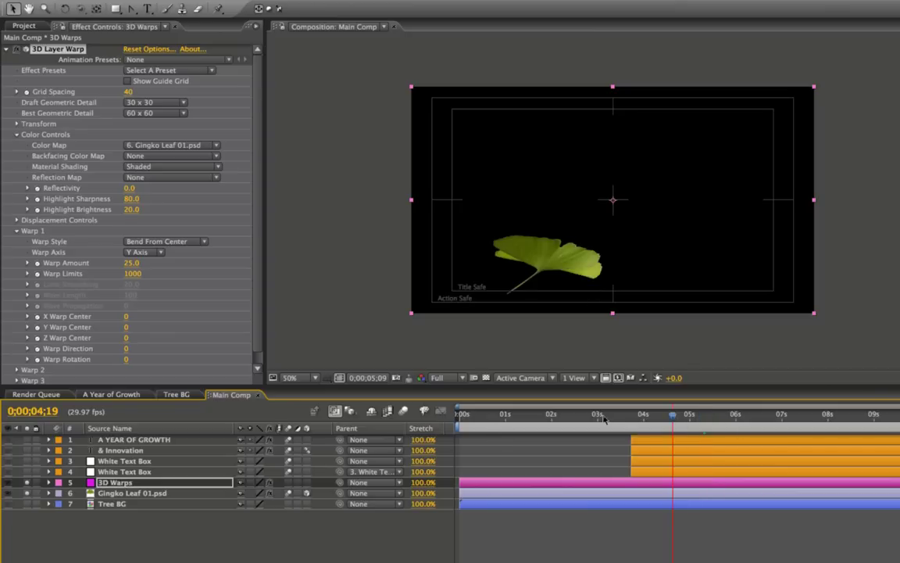
pyautogui.click(557, 415)
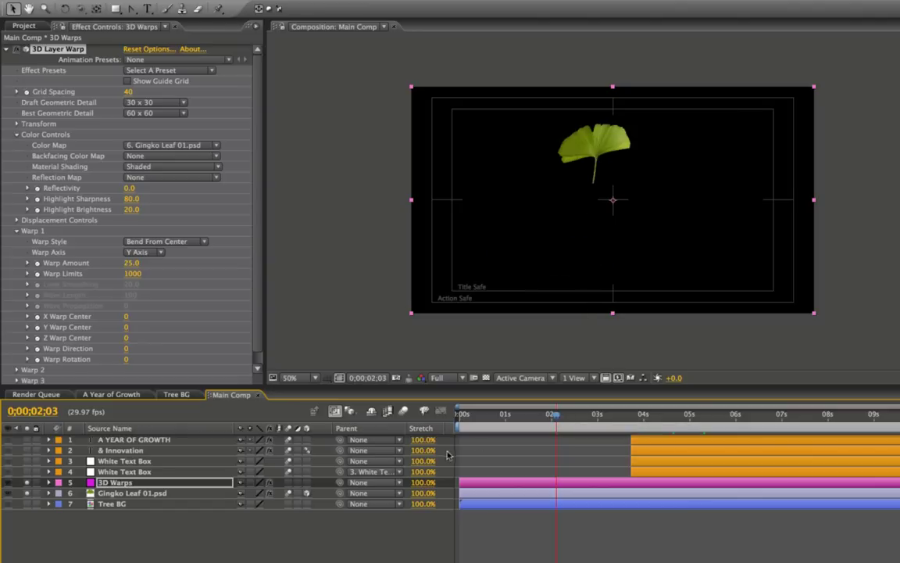
# Step: Lower the composition's preview resolution to Third and set Warp 1's Warp Amount to 24
pyautogui.click(436, 378)
pyautogui.click(450, 412)
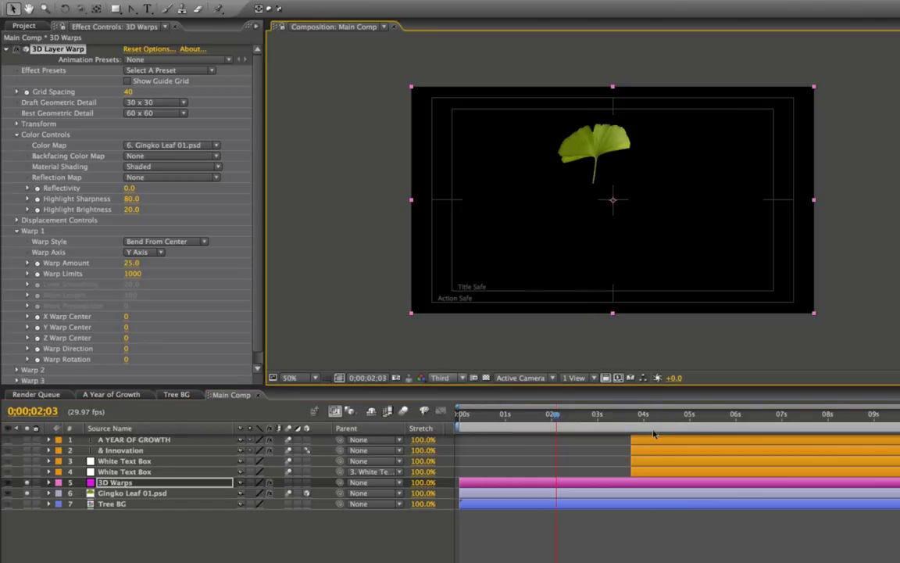
pyautogui.click(688, 415)
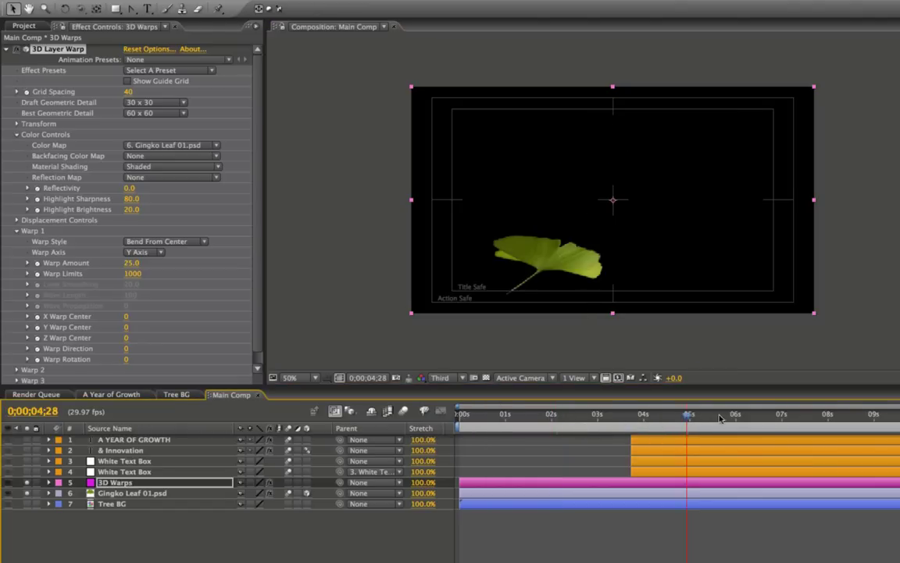
pyautogui.click(768, 416)
pyautogui.moveTo(130, 262)
pyautogui.mouseDown()
pyautogui.moveTo(156, 262)
pyautogui.moveTo(72, 264)
pyautogui.moveTo(148, 263)
pyautogui.moveTo(135, 271)
pyautogui.mouseUp()
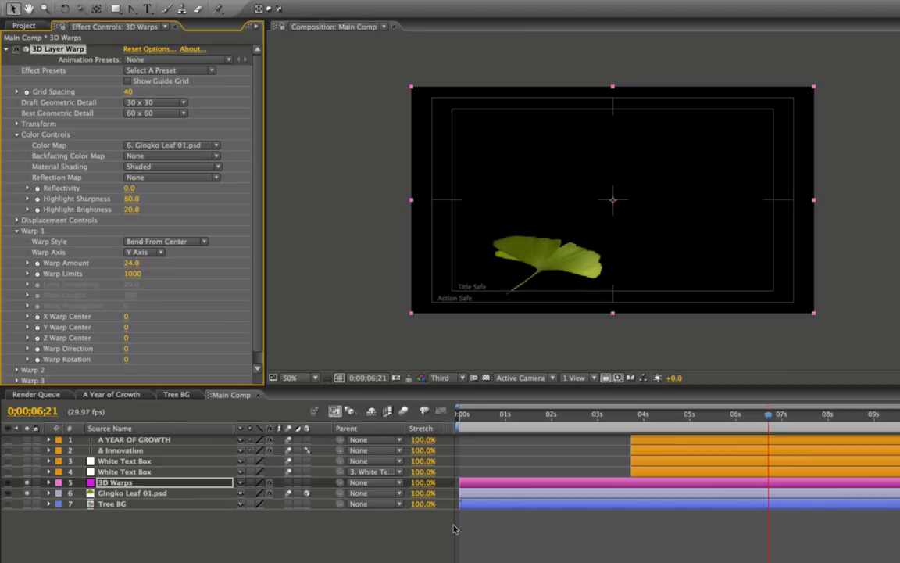
# Step: Reveal the Gingko Leaf's Position keyframes and start keyframing the 3D Warps layer's Warp 1 amount at 0;00;00;20
pyautogui.moveTo(634, 419); pyautogui.dragTo(538, 488)
pyautogui.click(552, 494)
pyautogui.press('p')
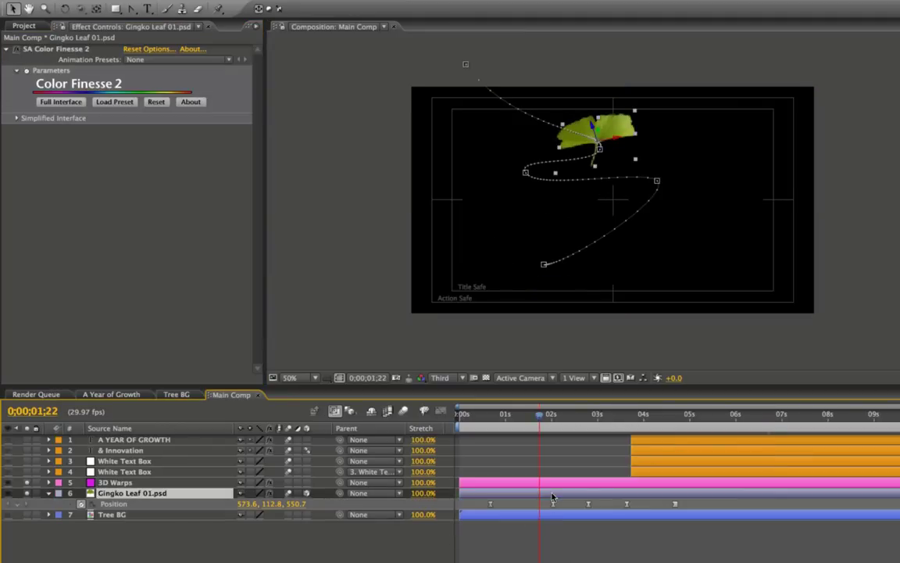
pyautogui.moveTo(543, 410); pyautogui.dragTo(485, 418)
pyautogui.click(517, 482)
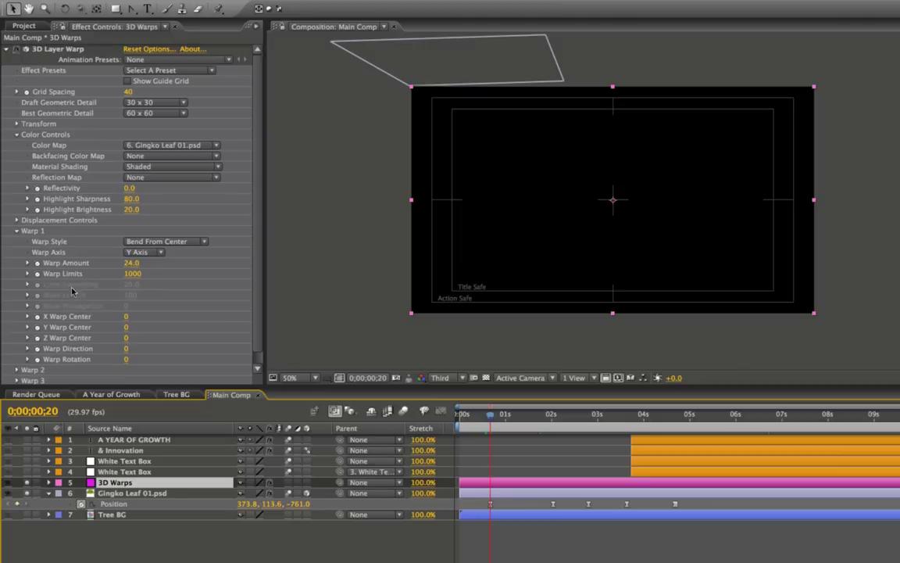
pyautogui.click(37, 262)
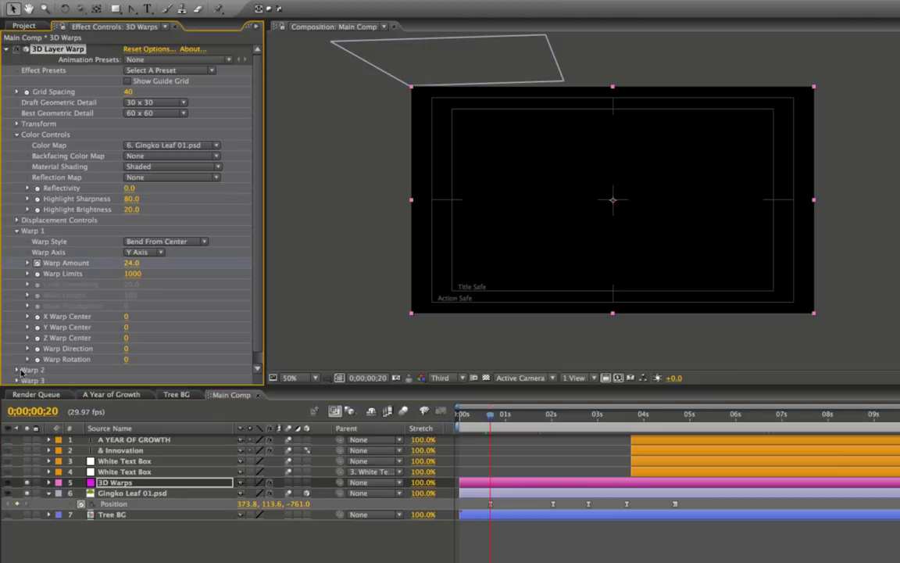
# Step: Set Warp 2 to Bend From Center on the X Axis, start keyframing its Warp Amount, and reveal the animated properties
pyautogui.click(17, 369)
pyautogui.scroll(-4, 156, 305)
pyautogui.click(161, 261)
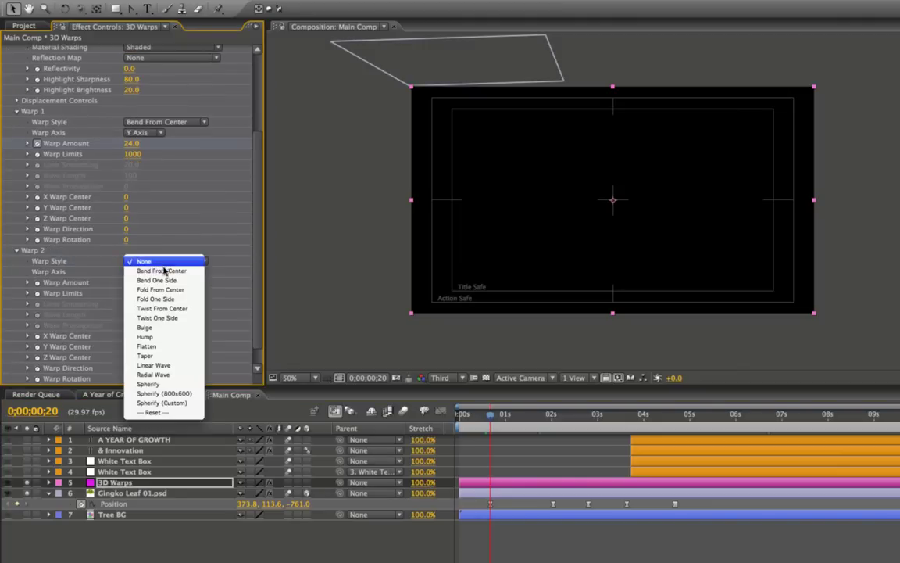
pyautogui.click(153, 270)
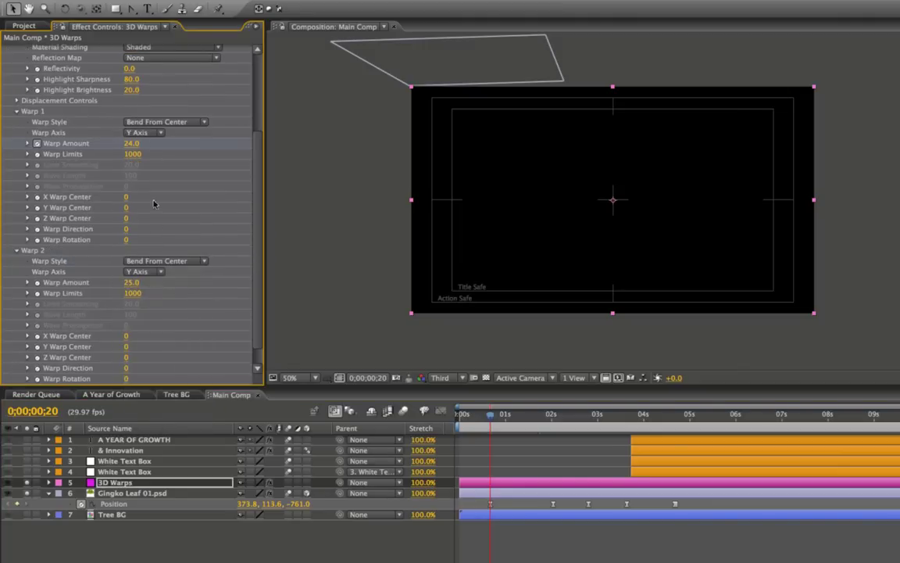
pyautogui.click(157, 272)
pyautogui.click(141, 259)
pyautogui.click(37, 283)
pyautogui.press('u')
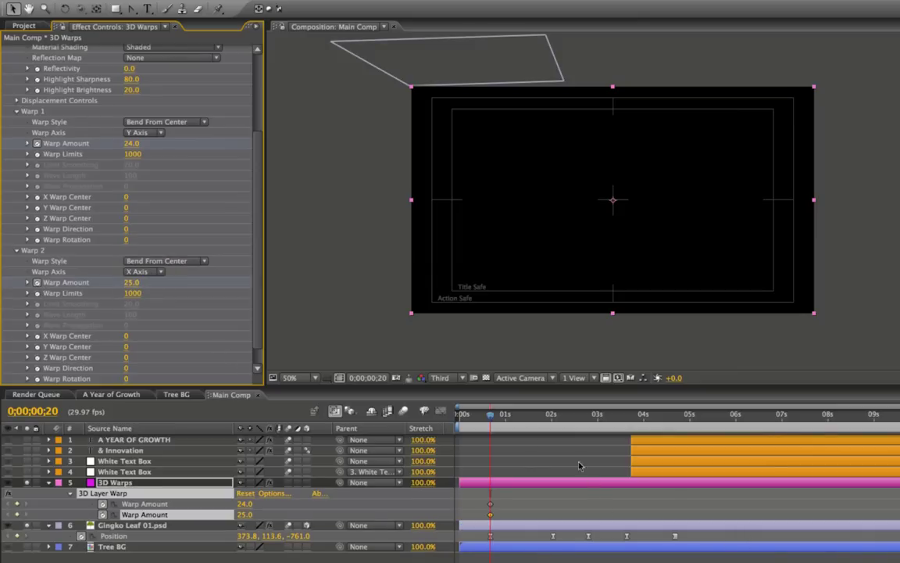
# Step: At 0;00;02;17, keyframe Warp 1's Warp Amount at -27 and Warp 2's Warp Amount at -7
pyautogui.moveTo(492, 417); pyautogui.dragTo(552, 417)
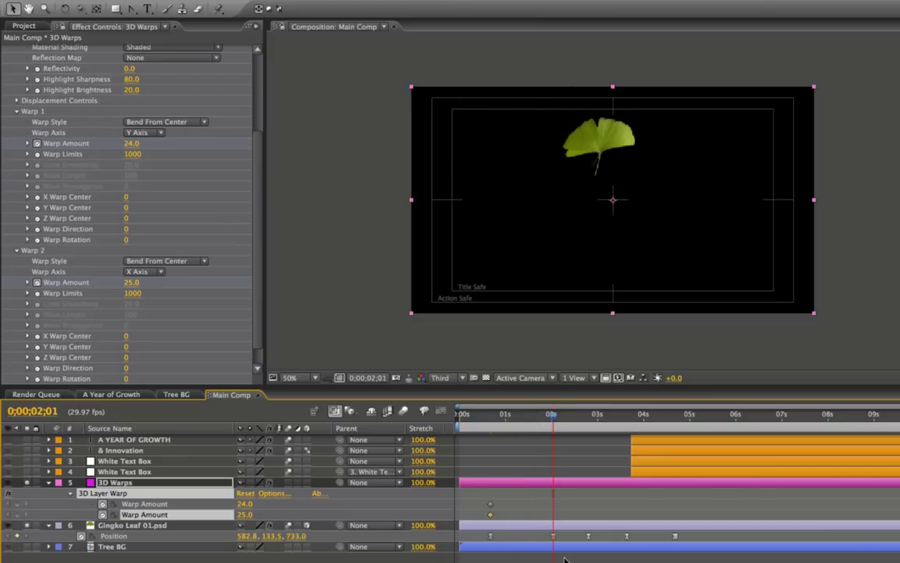
pyautogui.press('k')
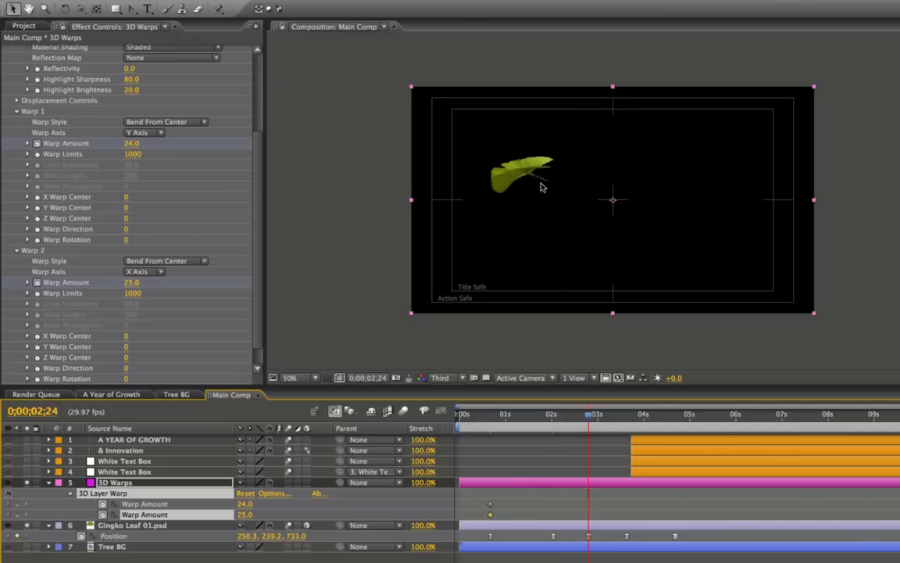
pyautogui.click(558, 423)
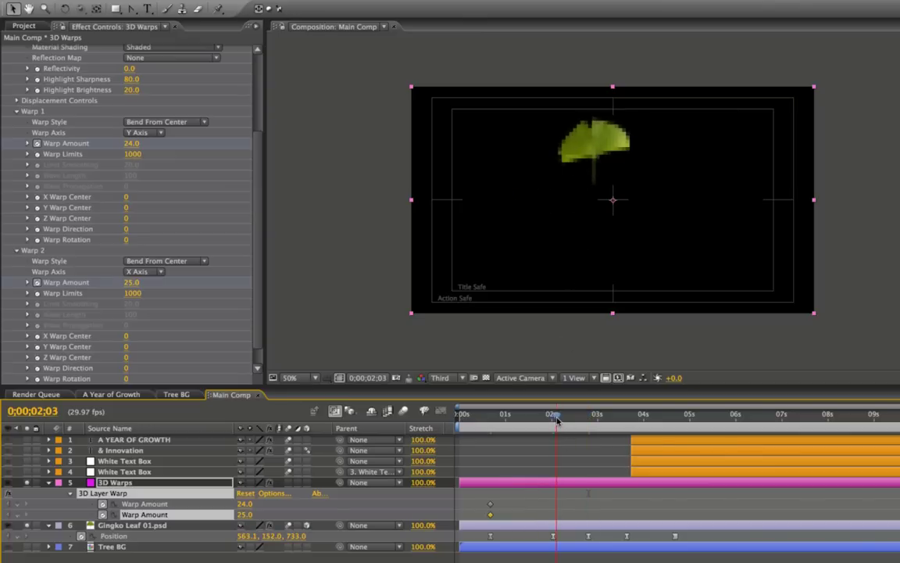
pyautogui.moveTo(566, 422); pyautogui.dragTo(577, 419)
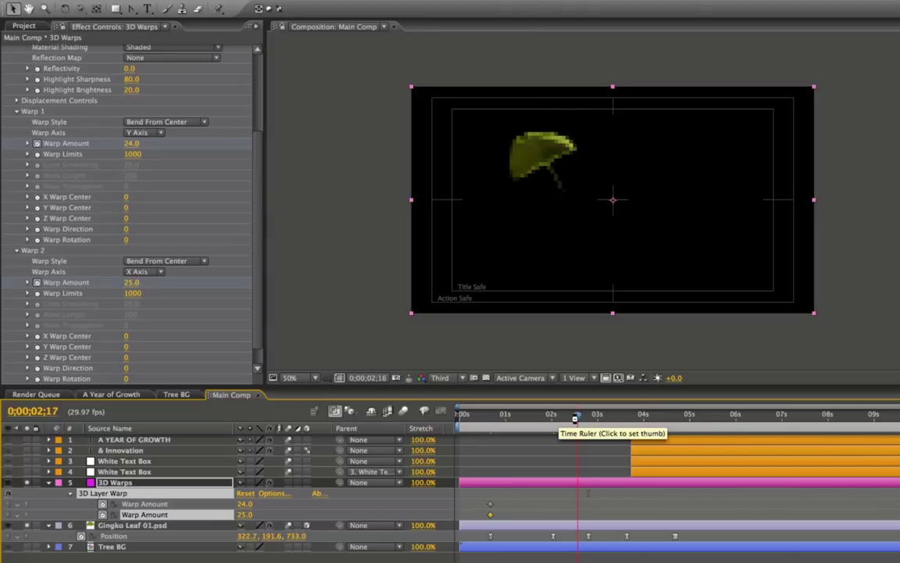
pyautogui.moveTo(130, 144); pyautogui.dragTo(101, 146)
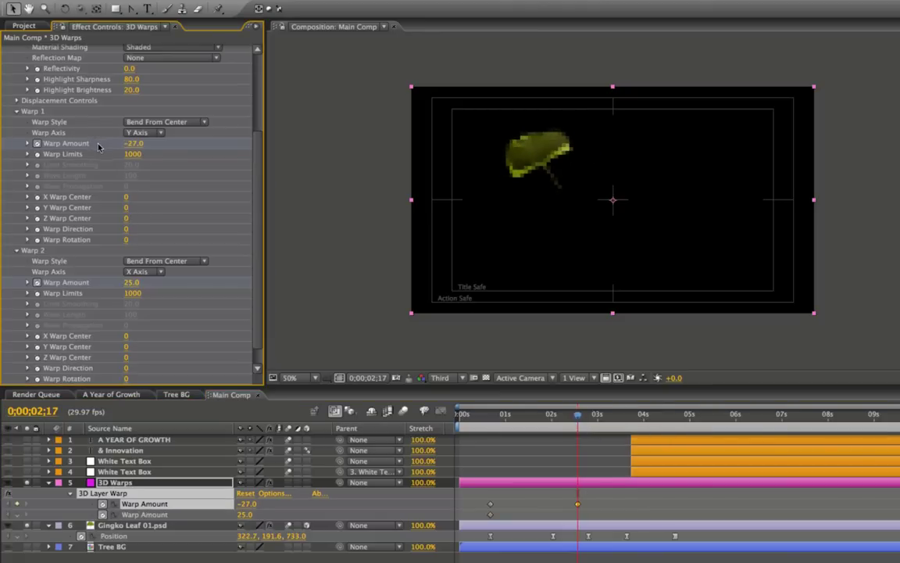
pyautogui.moveTo(125, 283); pyautogui.dragTo(110, 286)
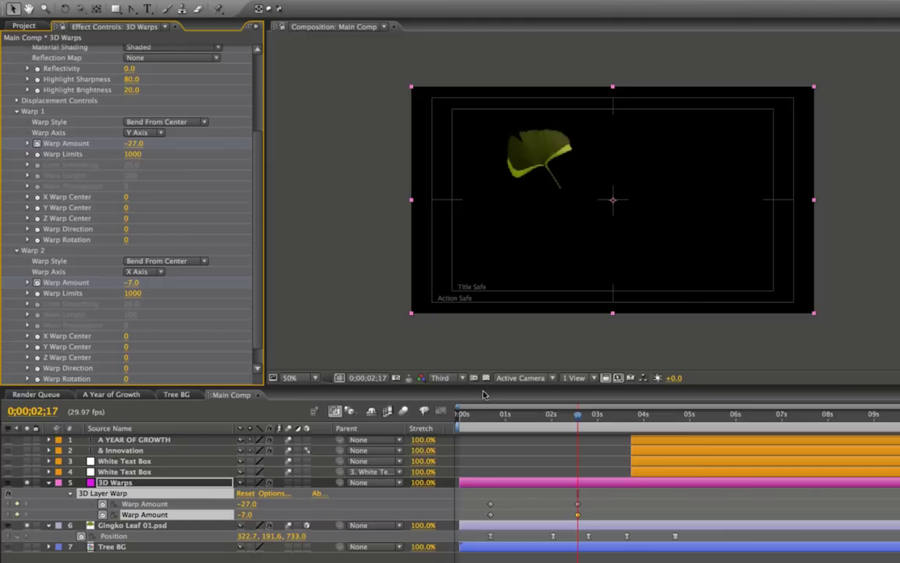
# Step: Move the first pair of Warp Amount keyframes to 0;00;02;01 and the second pair to 0;00;02;24, matching the leaf's Position keyframes
pyautogui.moveTo(553, 416)
pyautogui.mouseDown()
pyautogui.moveTo(523, 417)
pyautogui.moveTo(554, 420)
pyautogui.mouseUp()
pyautogui.moveTo(491, 504); pyautogui.dragTo(554, 518)
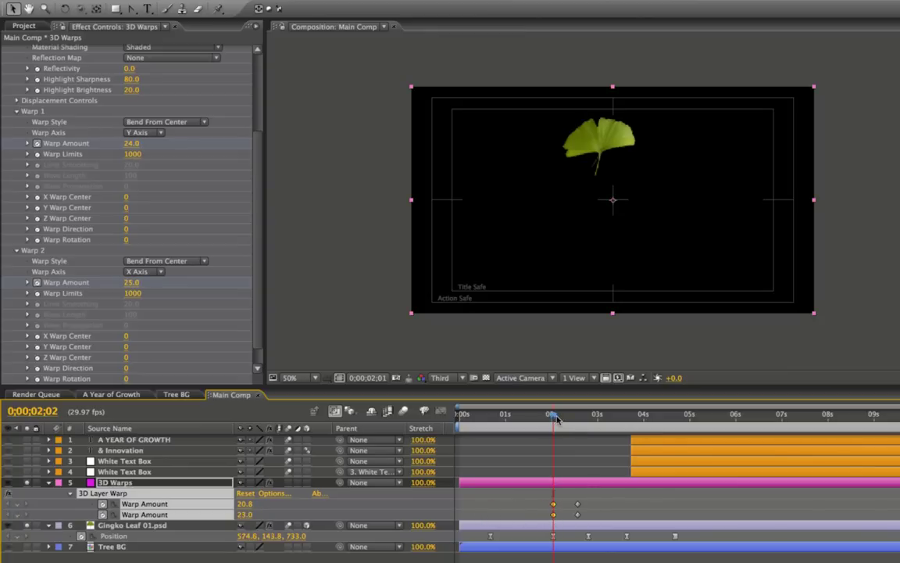
pyautogui.moveTo(555, 418); pyautogui.dragTo(589, 421)
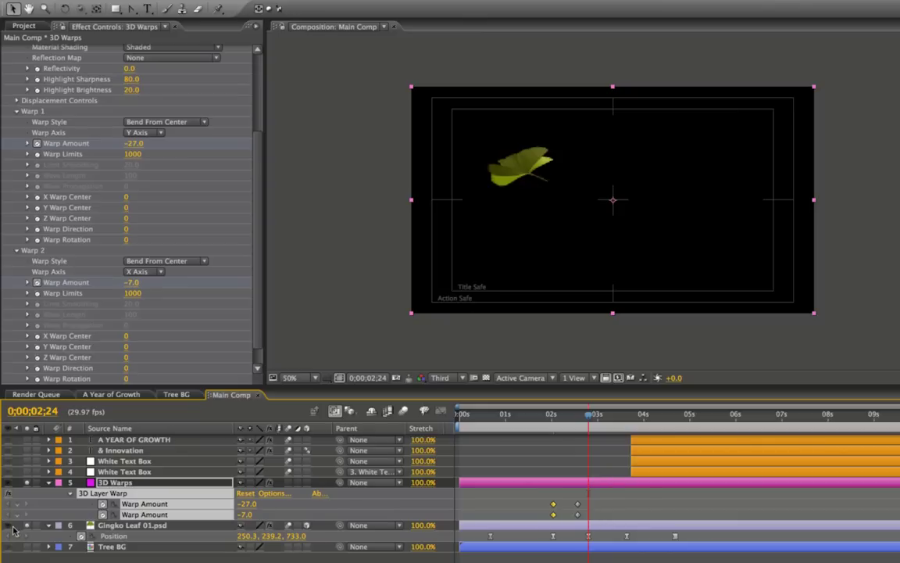
pyautogui.click(258, 527)
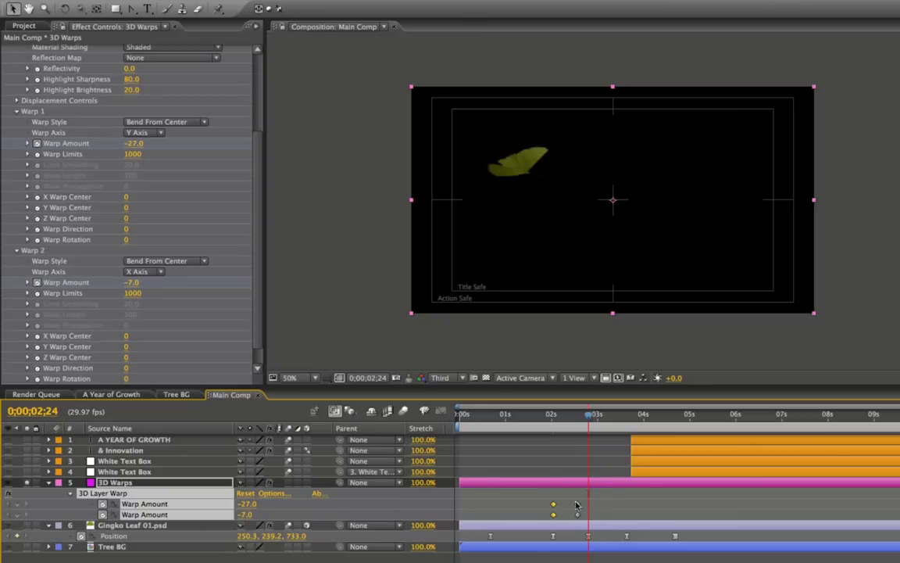
pyautogui.hotkey('ctrl', 'c')
pyautogui.hotkey('ctrl', 'v')
# Step: At 0;00;03;19, keyframe Warp 1's Warp Amount at 14 and Warp 2's Warp Amount at 21
pyautogui.moveTo(596, 423); pyautogui.dragTo(627, 420)
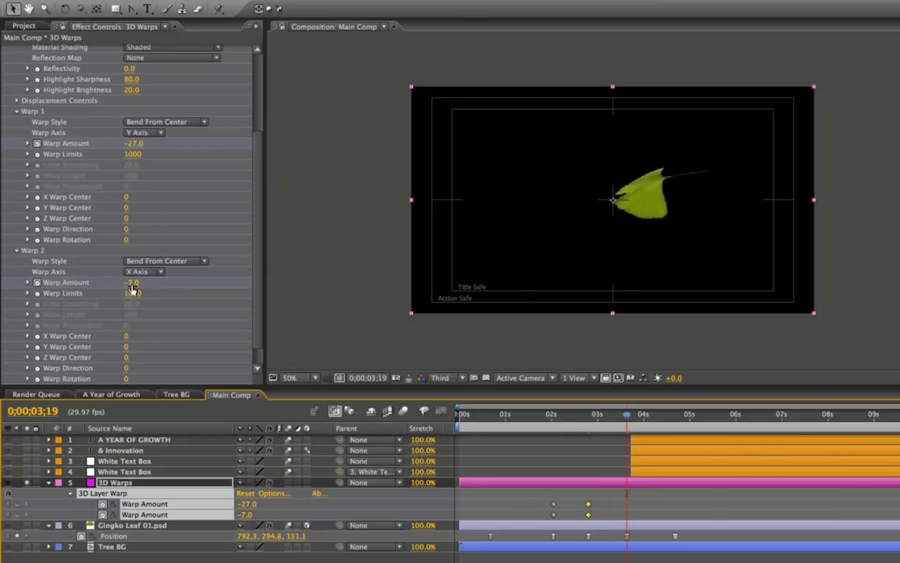
pyautogui.moveTo(130, 283); pyautogui.dragTo(141, 282)
pyautogui.moveTo(146, 285); pyautogui.dragTo(118, 256)
pyautogui.moveTo(130, 144); pyautogui.dragTo(130, 147)
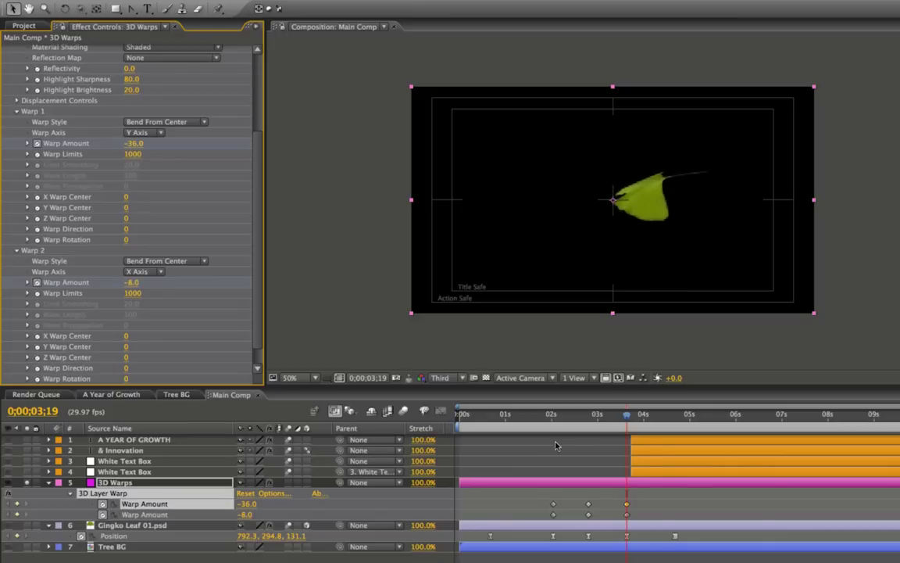
pyautogui.moveTo(135, 143); pyautogui.dragTo(167, 146)
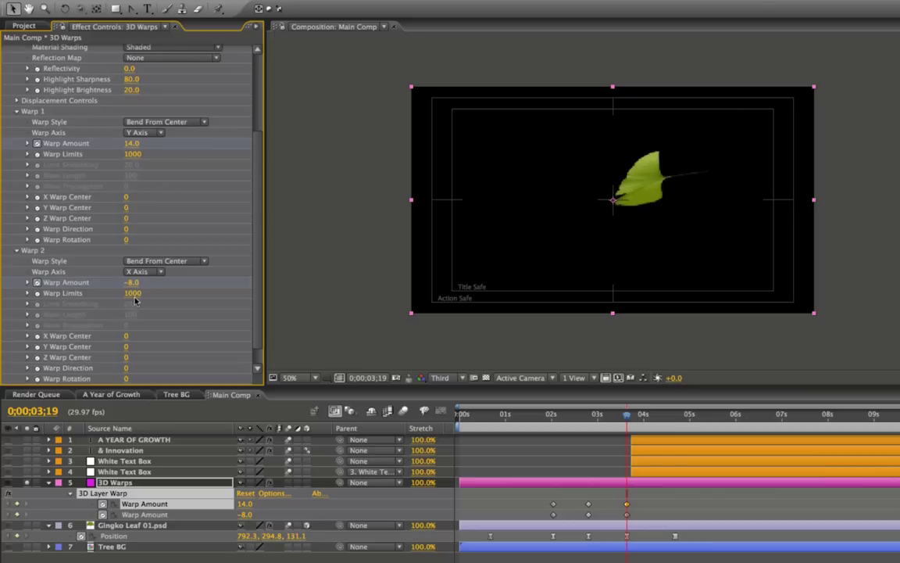
pyautogui.moveTo(132, 283); pyautogui.dragTo(153, 286)
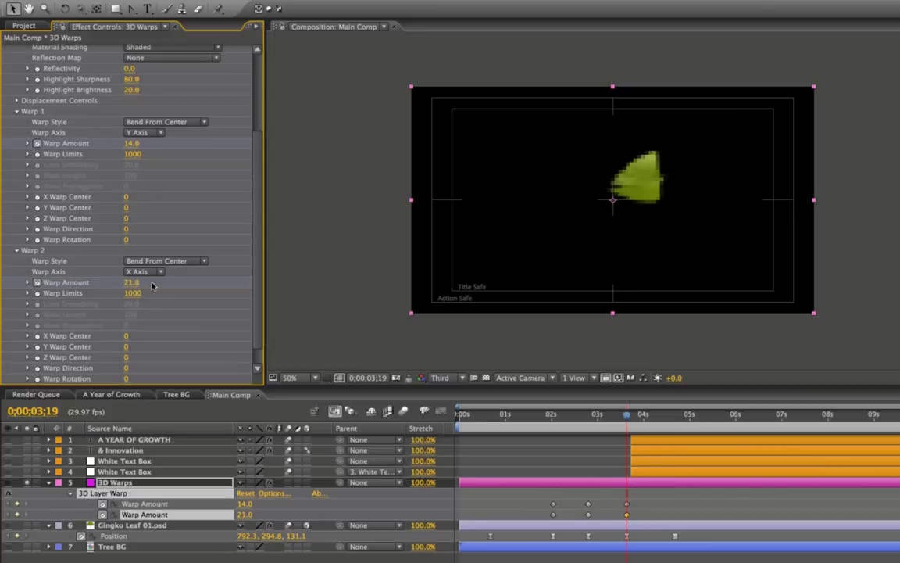
# Step: At 0;00;04;16, keyframe Warp 1's Warp Amount at 1 and Warp 2's Warp Amount at 8
pyautogui.moveTo(625, 413); pyautogui.dragTo(670, 420)
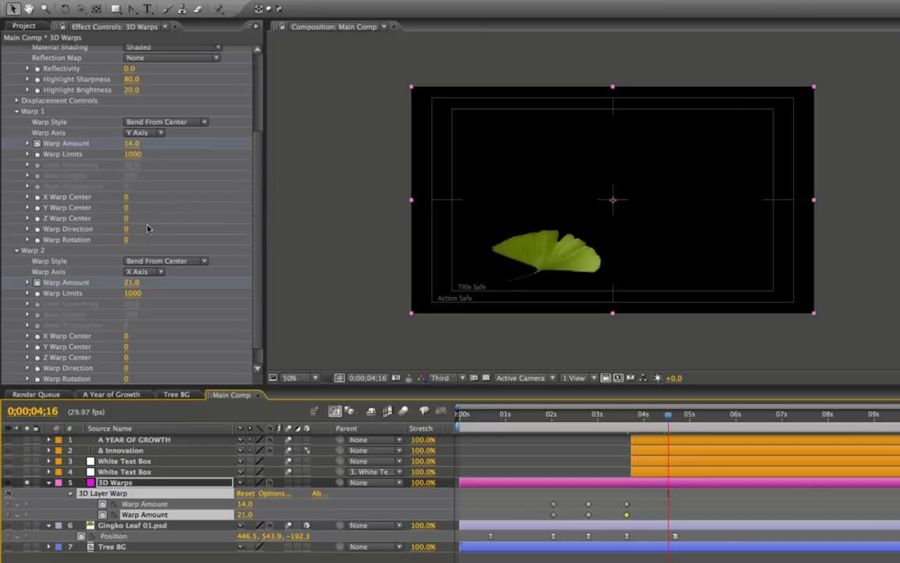
pyautogui.moveTo(130, 144); pyautogui.dragTo(122, 146)
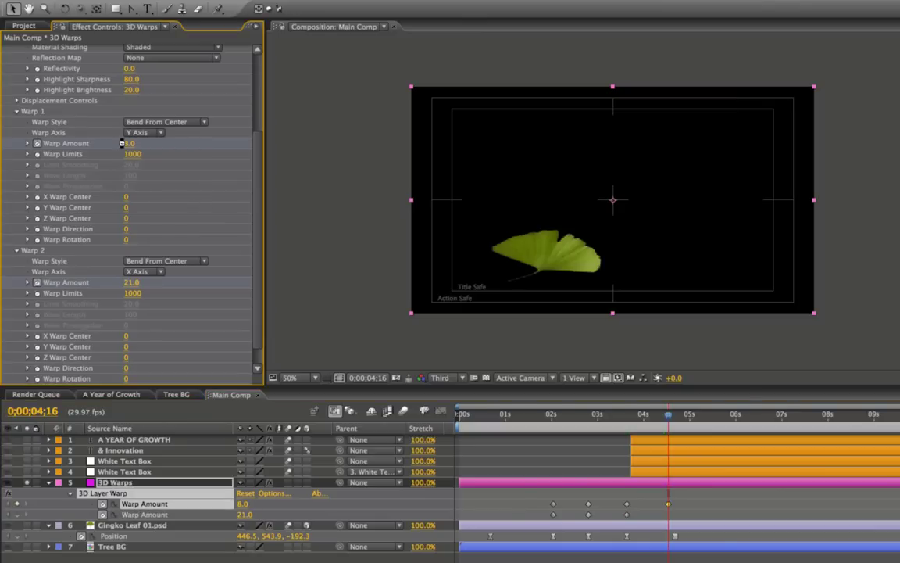
pyautogui.moveTo(134, 283); pyautogui.dragTo(116, 256)
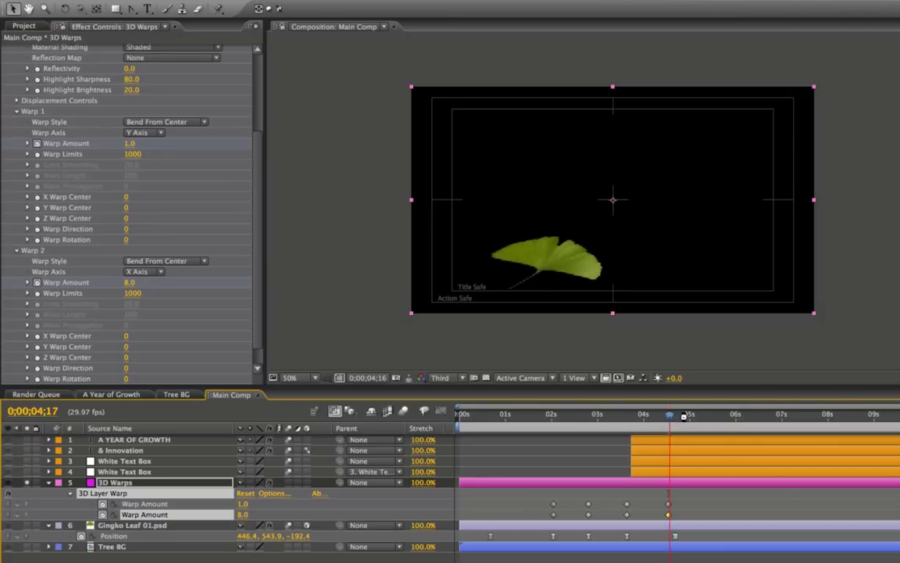
# Step: At 0;00;04;28, keyframe Warp 1's Warp Amount at 20 and Warp 2's Warp Amount at 14
pyautogui.moveTo(672, 420); pyautogui.dragTo(687, 420)
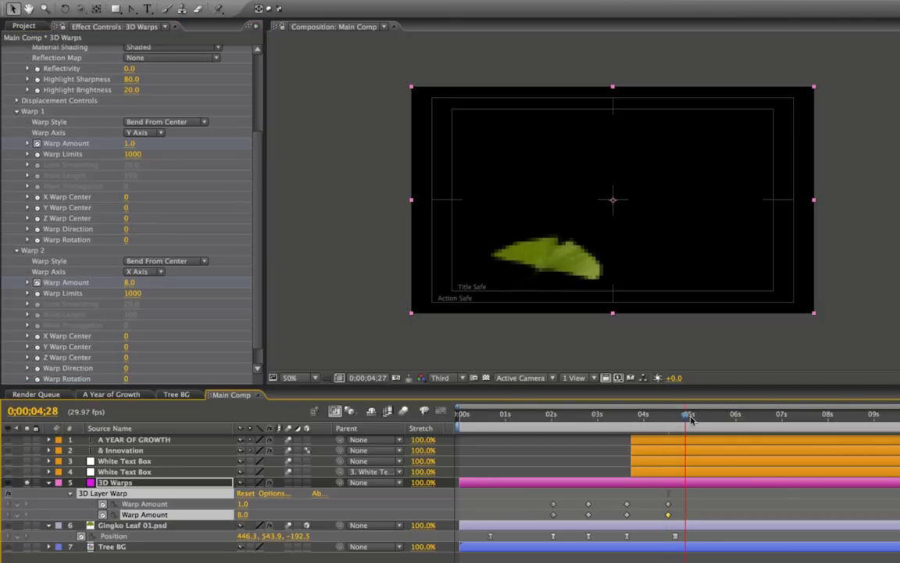
pyautogui.click(129, 143)
pyautogui.write('20')
pyautogui.press('Return')
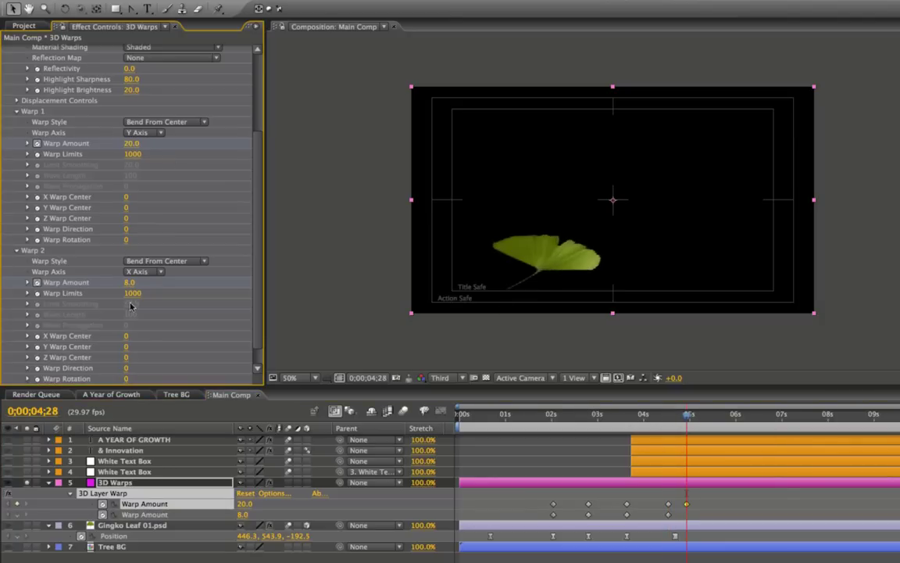
pyautogui.click(129, 283)
pyautogui.write('14')
pyautogui.press('Return')
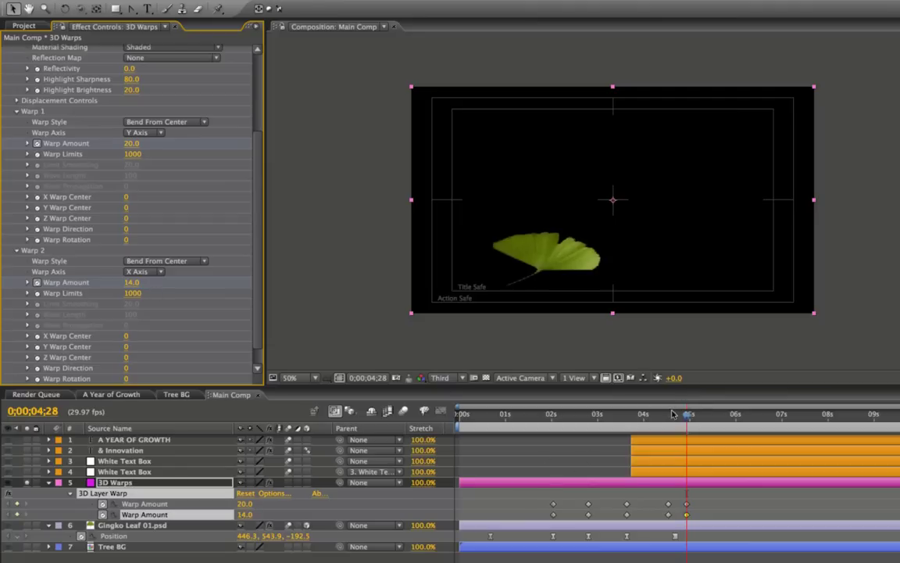
# Step: Apply Easy Ease to all keyframes of both Warp Amount properties and scrub through the leaf's bending animation
pyautogui.moveTo(667, 413); pyautogui.dragTo(694, 414)
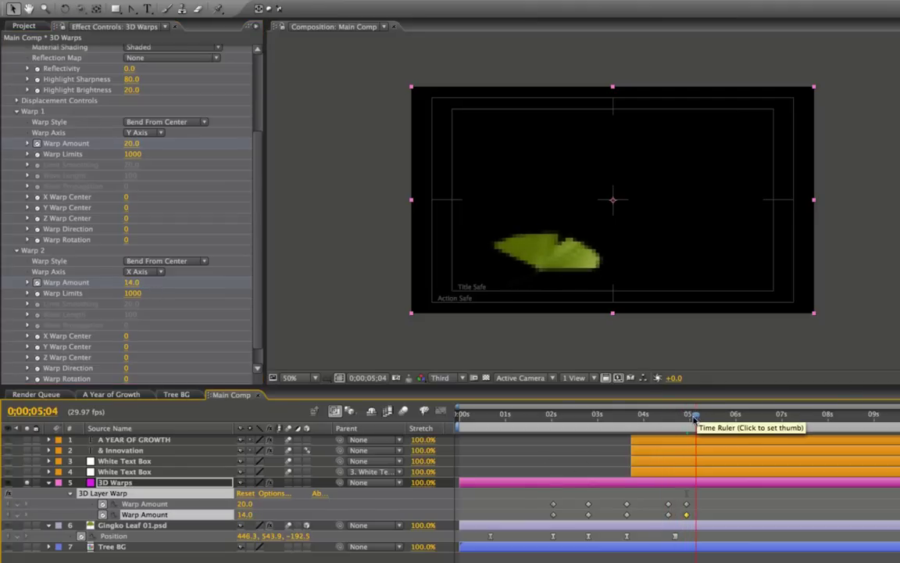
pyautogui.click(121, 505)
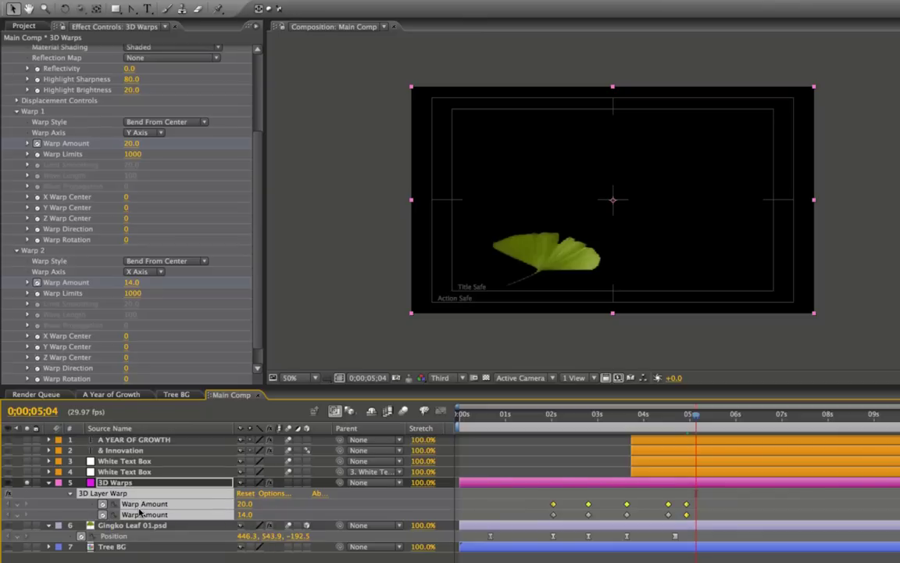
pyautogui.press('F9')
pyautogui.moveTo(551, 415); pyautogui.dragTo(713, 421)
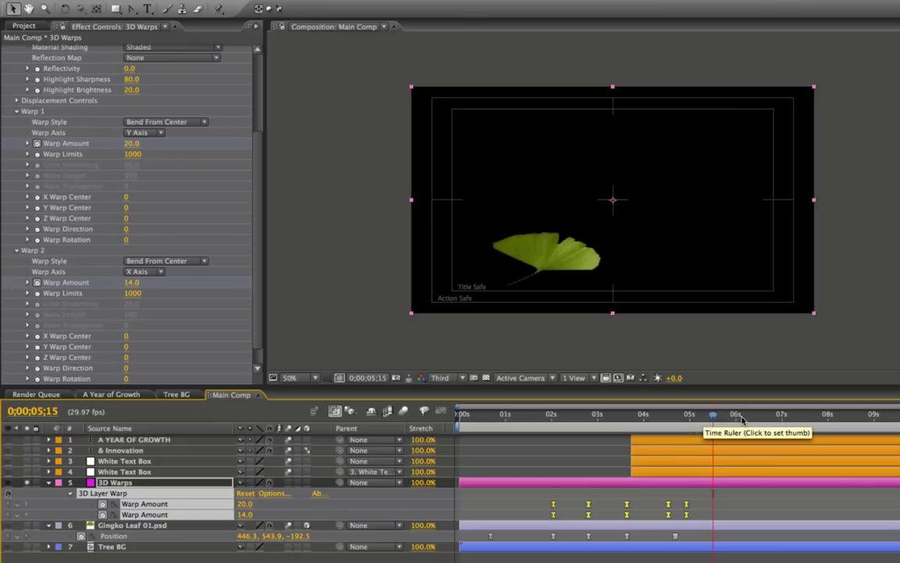
pyautogui.click(732, 420)
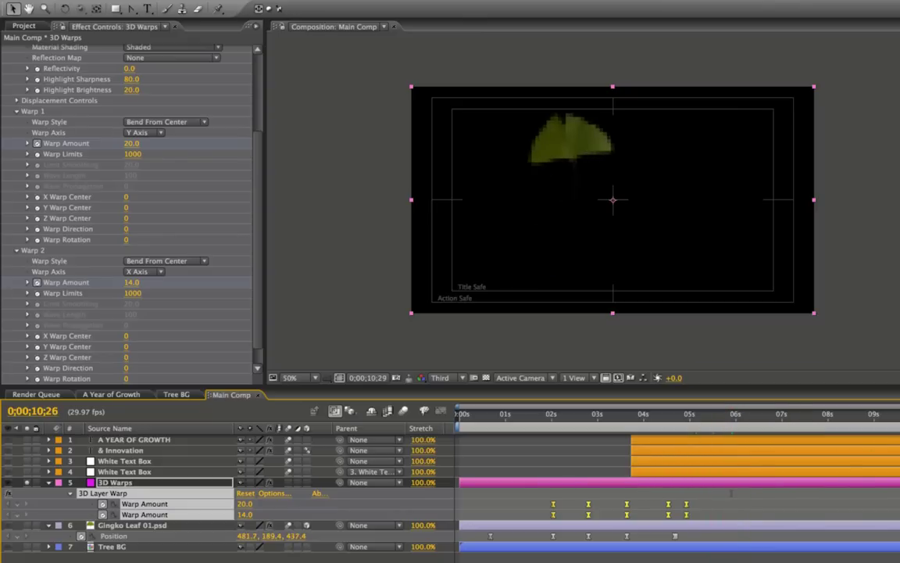
# Step: Scrub the leaf's keyframed bending back from about 5 seconds to 0;00;02;01 to examine how it flexes
pyautogui.click(713, 429)
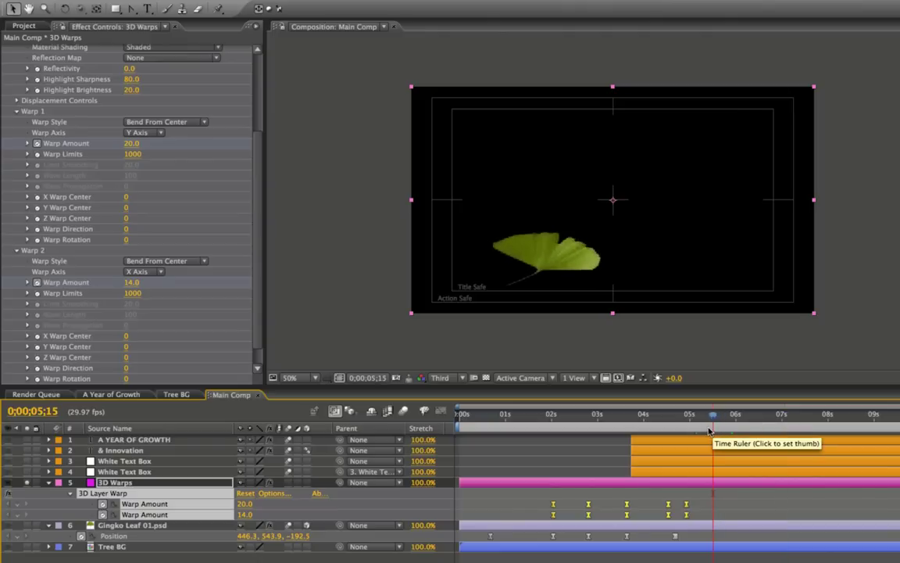
pyautogui.moveTo(695, 423); pyautogui.dragTo(591, 418)
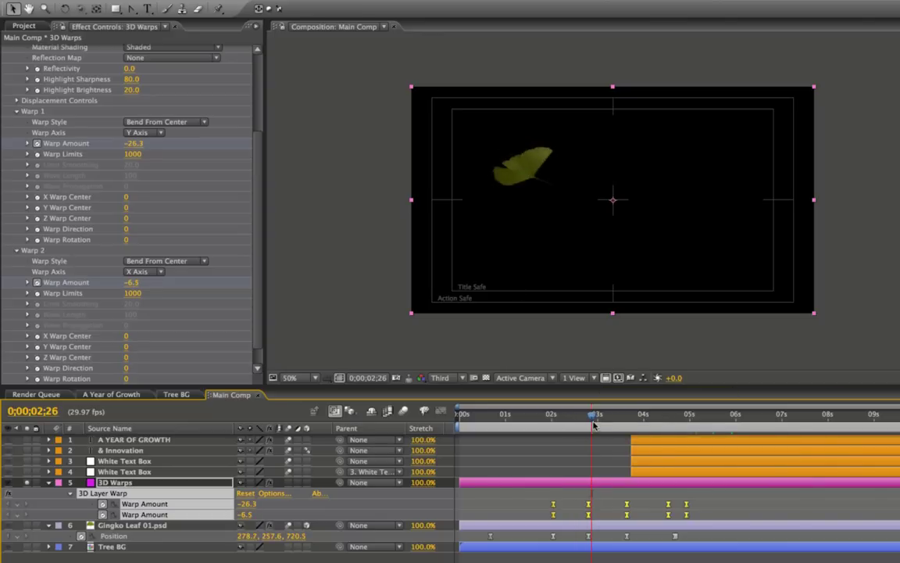
pyautogui.press('space')
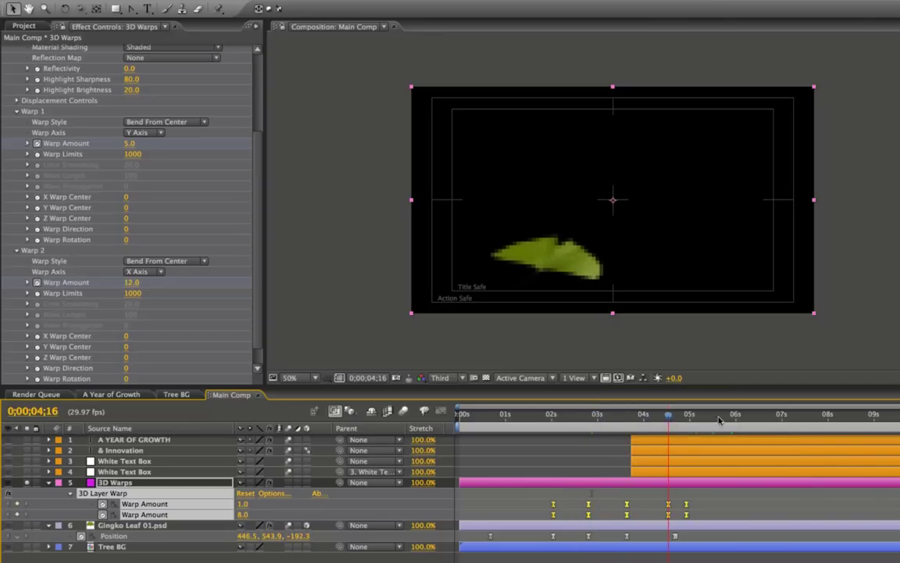
pyautogui.click(566, 426)
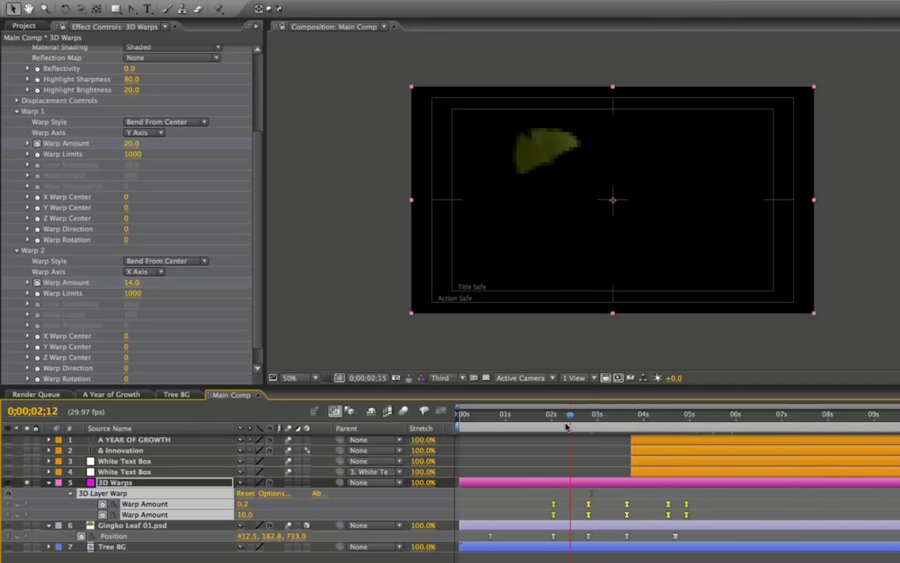
pyautogui.moveTo(567, 426); pyautogui.dragTo(552, 426)
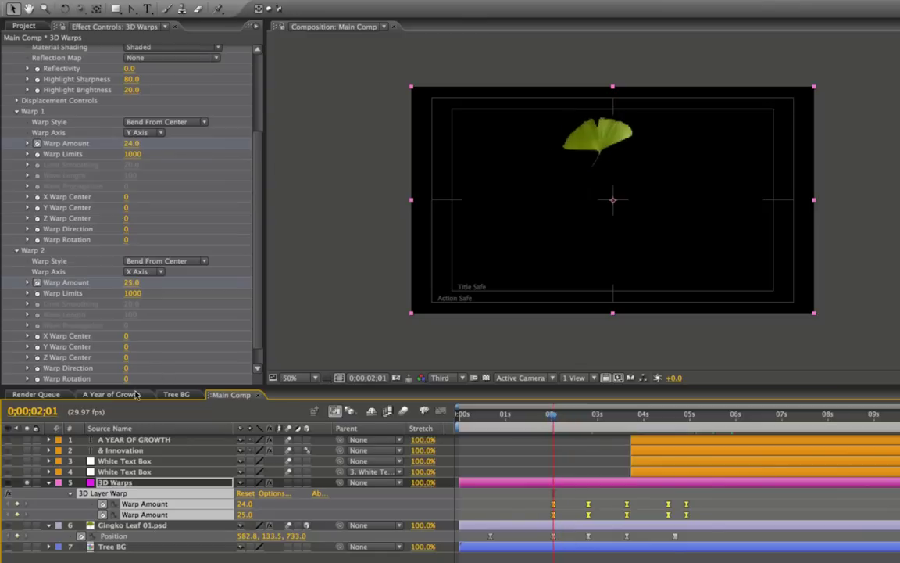
# Step: In the A Year of Growth comp, copy all keyframes of both Warp Amount properties from the earliest 3D Warp layer
pyautogui.click(110, 395)
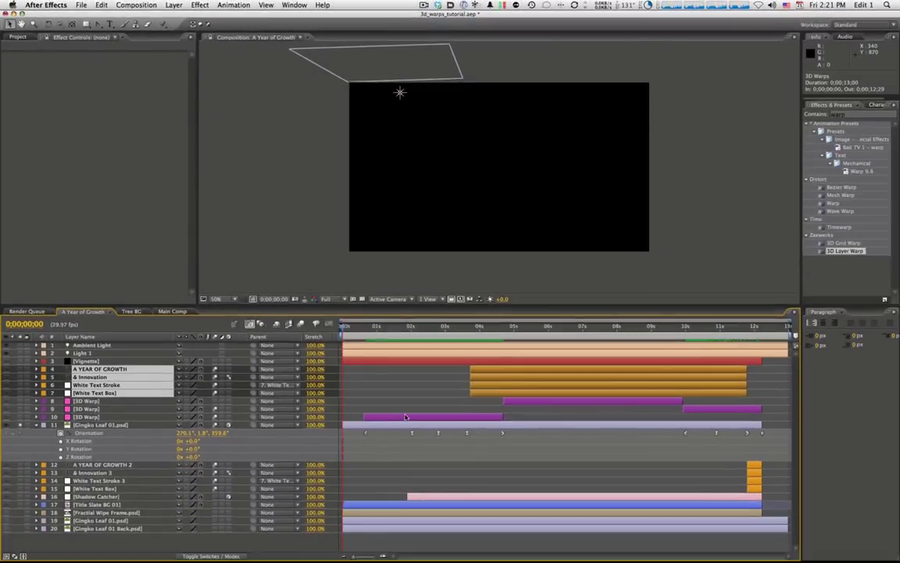
pyautogui.click(544, 536)
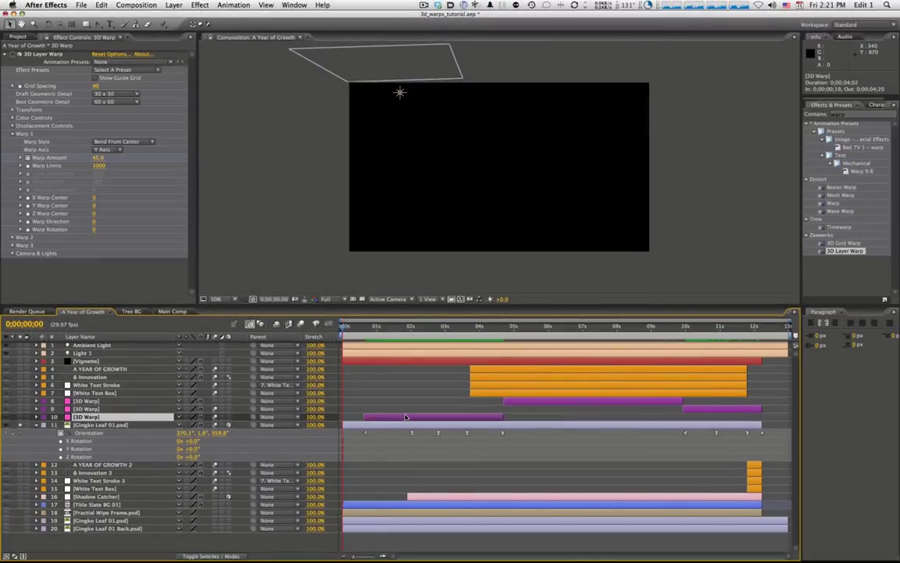
pyautogui.press('u')
pyautogui.moveTo(51, 434); pyautogui.dragTo(107, 443)
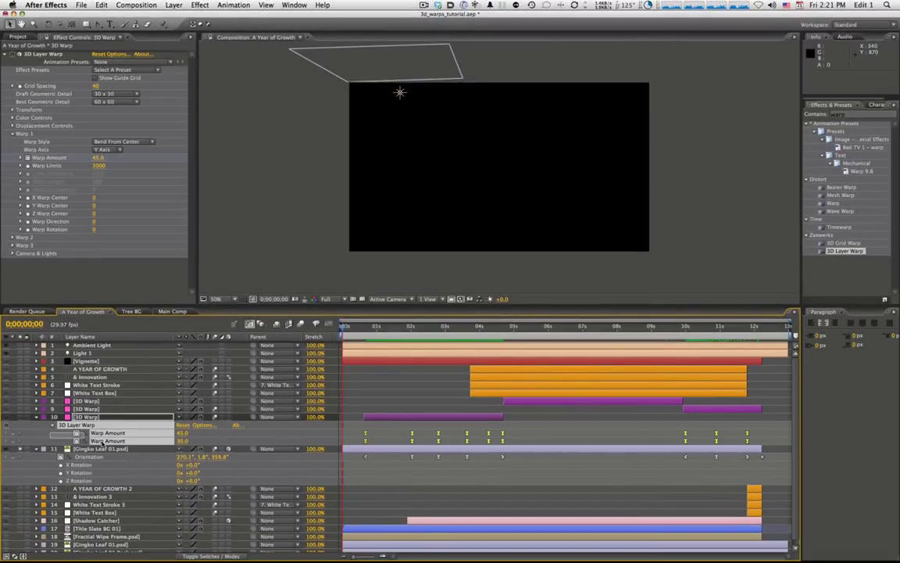
# Step: In Main Comp, replace both Warp Amount keyframe sets on 3D Warps with the copied ones, starting at 0;00;00;20
pyautogui.click(172, 311)
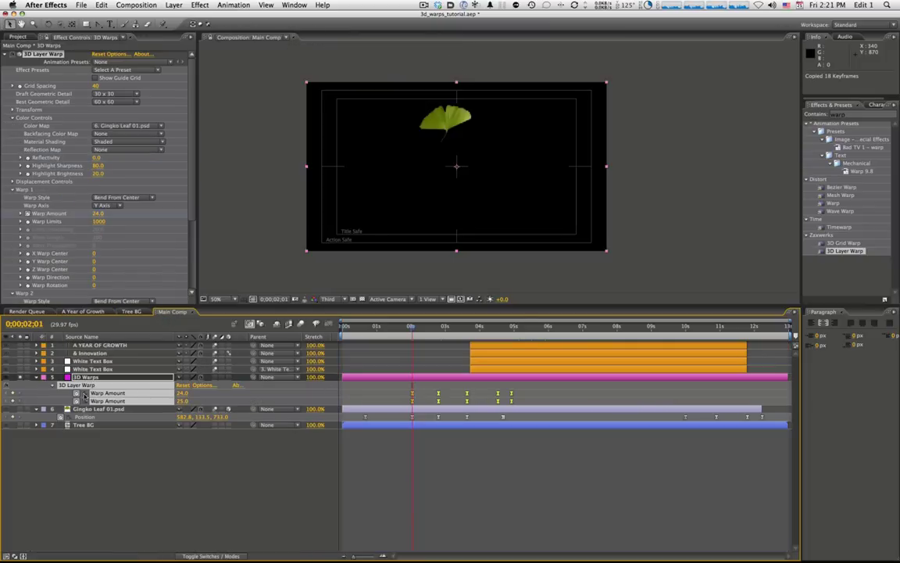
pyautogui.click(75, 393)
pyautogui.click(76, 401)
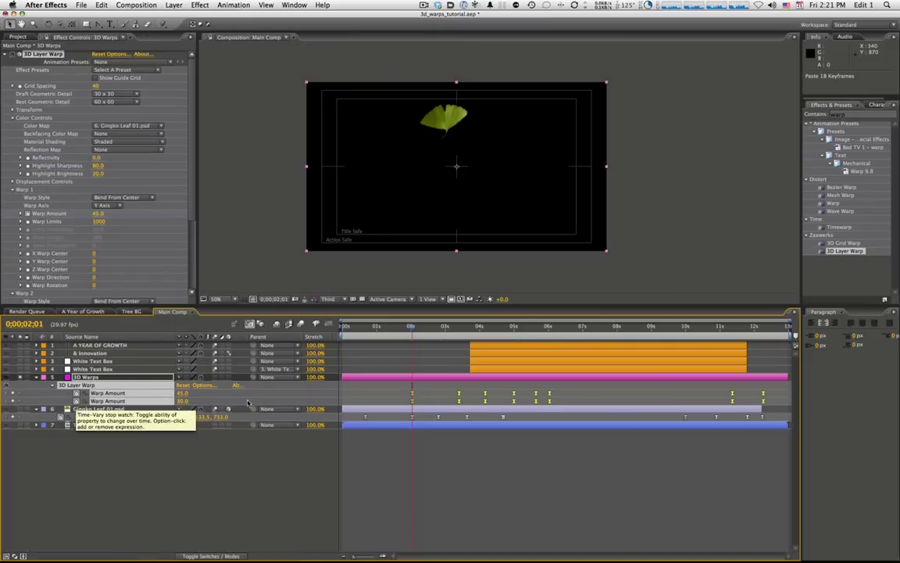
pyautogui.press('super+v')
pyautogui.moveTo(421, 328); pyautogui.dragTo(499, 334)
pyautogui.moveTo(413, 404); pyautogui.dragTo(387, 404)
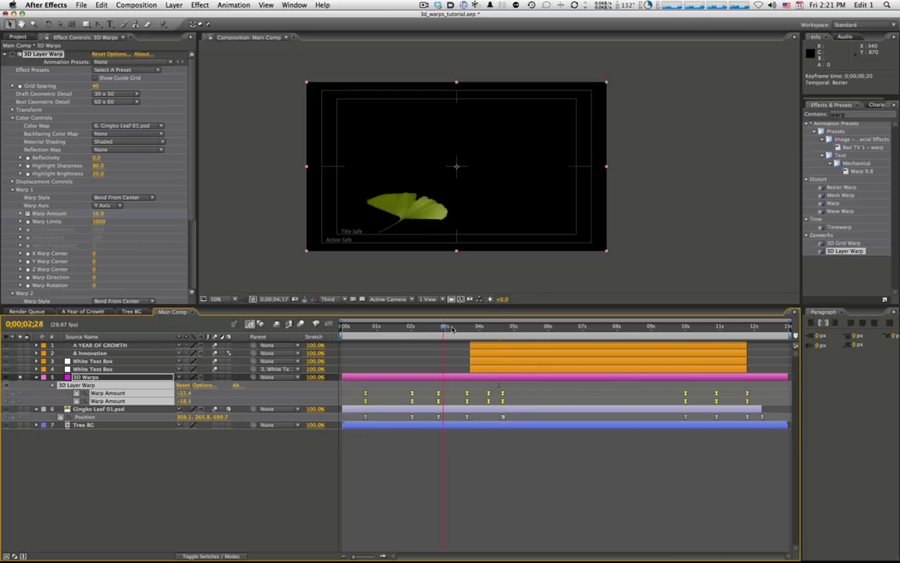
# Step: Scrub through the fall and the closing seconds of the comp to check the leaf's bending with the pasted keyframes
pyautogui.moveTo(452, 329); pyautogui.dragTo(519, 329)
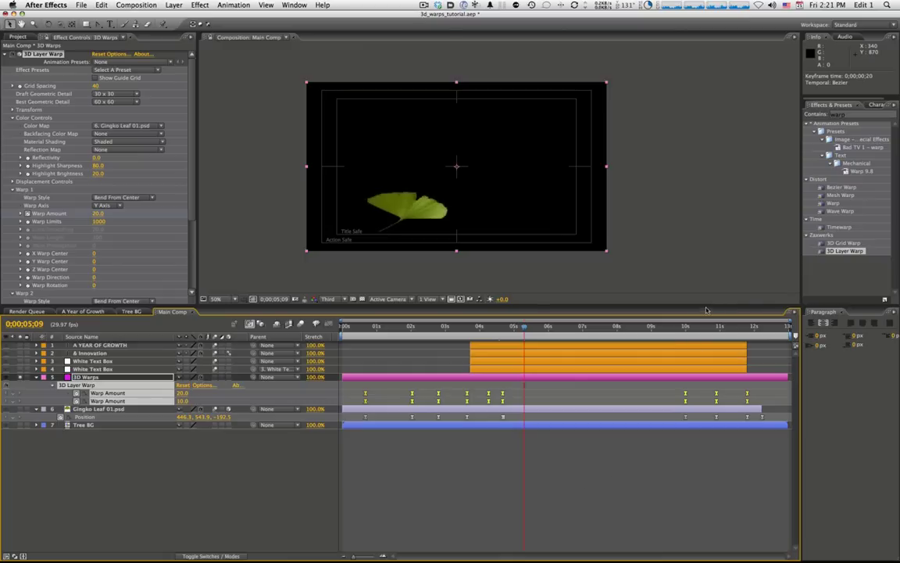
pyautogui.moveTo(680, 328); pyautogui.dragTo(714, 328)
pyautogui.press('space')
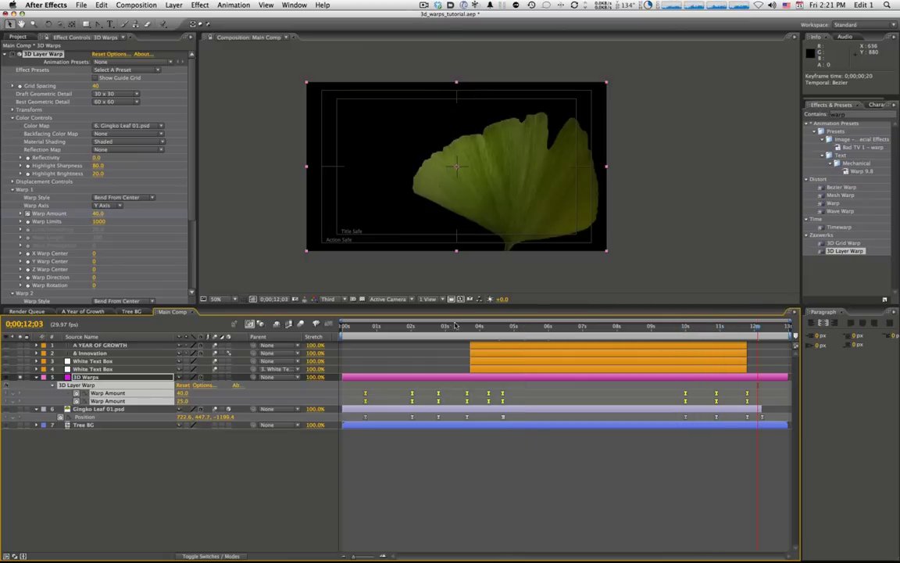
pyautogui.moveTo(512, 331); pyautogui.dragTo(423, 331)
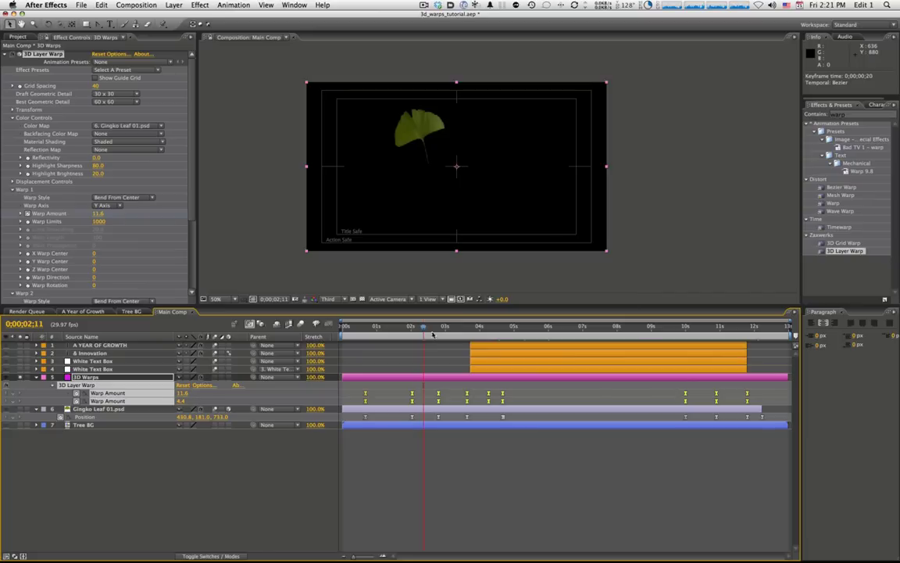
# Step: Enable Use Comp Lights in the 3D Layer Warp's Camera & Lights settings and scrub the leaf to 0;00;01;12
pyautogui.scroll(-5, 178, 249)
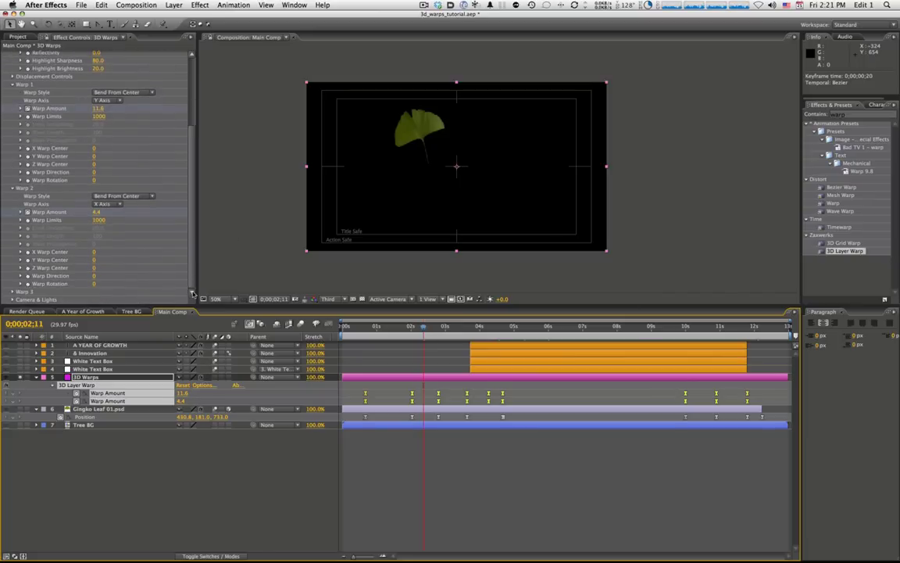
pyautogui.click(12, 300)
pyautogui.scroll(-10, 45, 268)
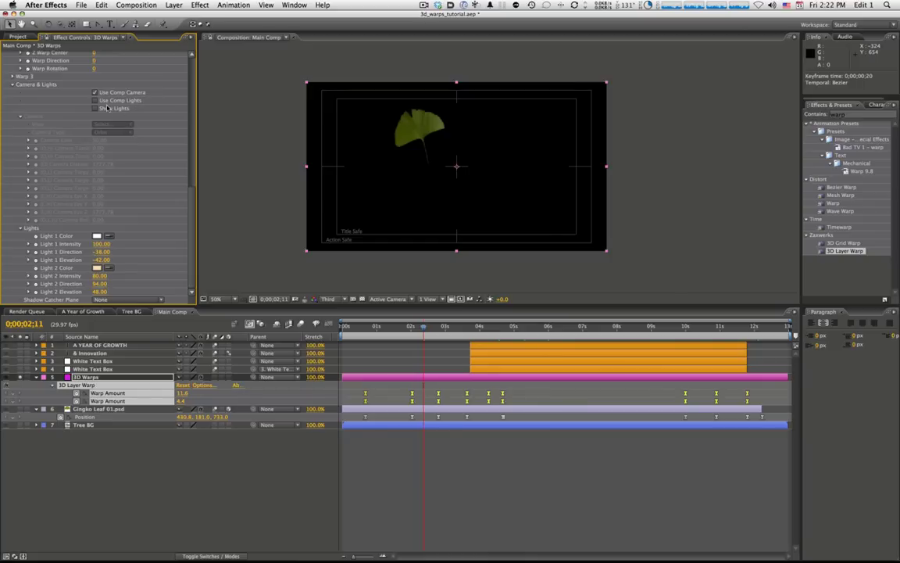
pyautogui.click(97, 101)
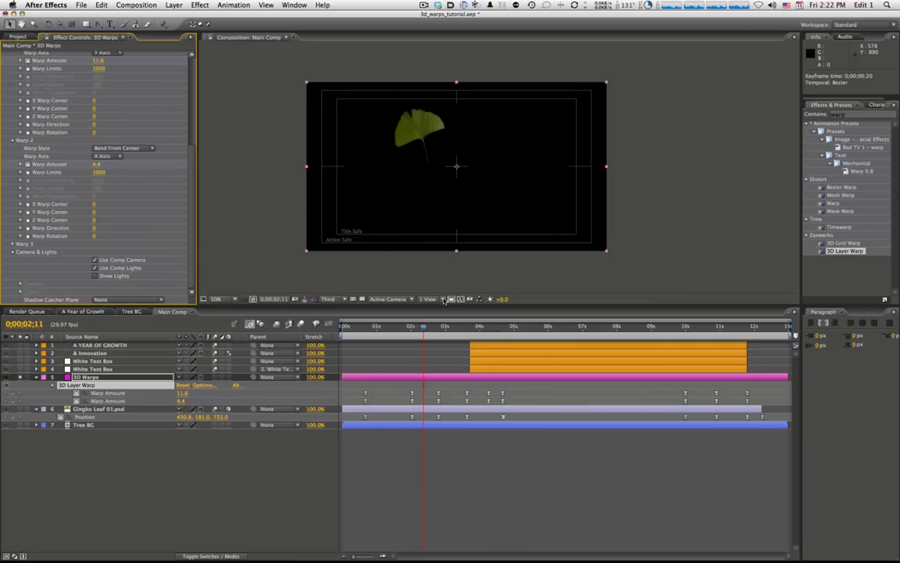
pyautogui.click(425, 329)
pyautogui.press('space')
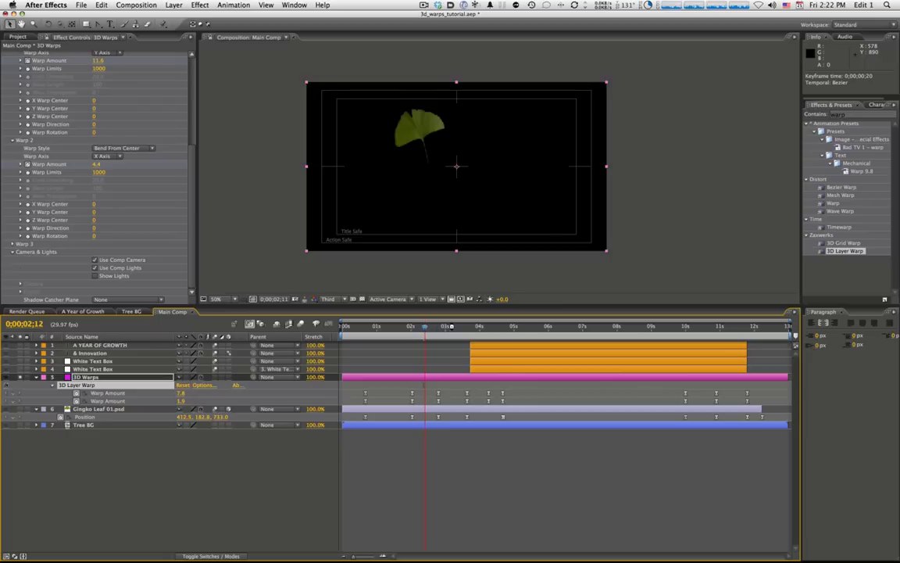
pyautogui.moveTo(473, 331); pyautogui.dragTo(391, 330)
# Step: Add a Parallel light named Light 1 with 100% intensity to the comp
pyautogui.rightClick(188, 465)
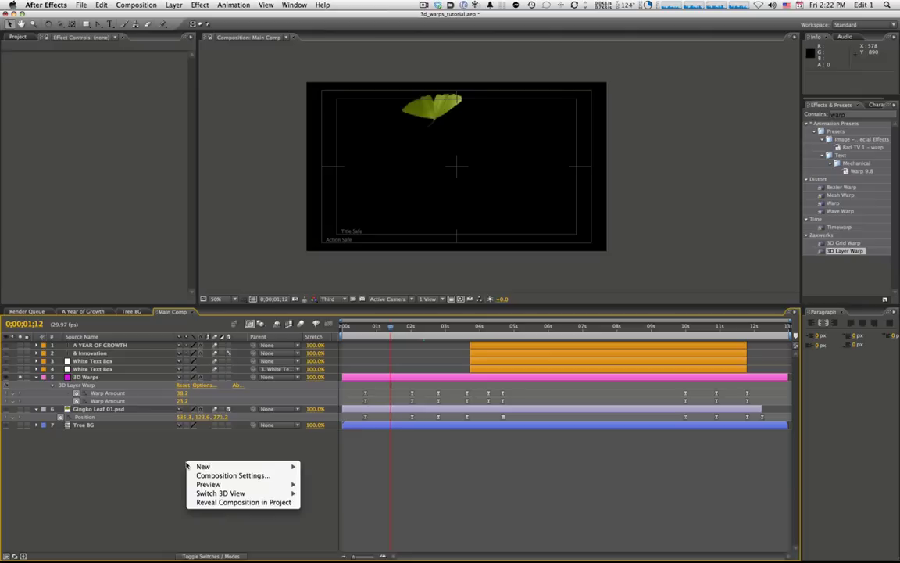
pyautogui.moveTo(258, 467)
pyautogui.click(354, 498)
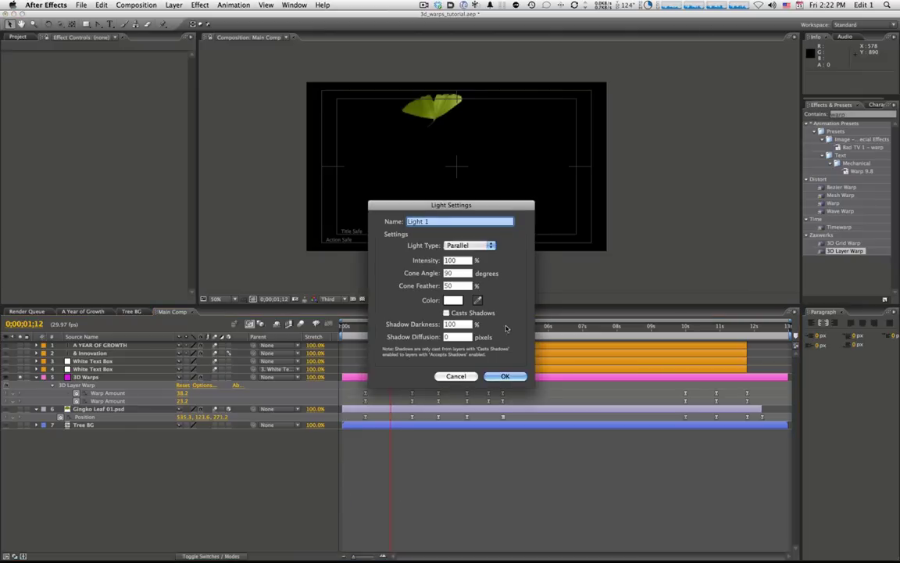
pyautogui.click(510, 377)
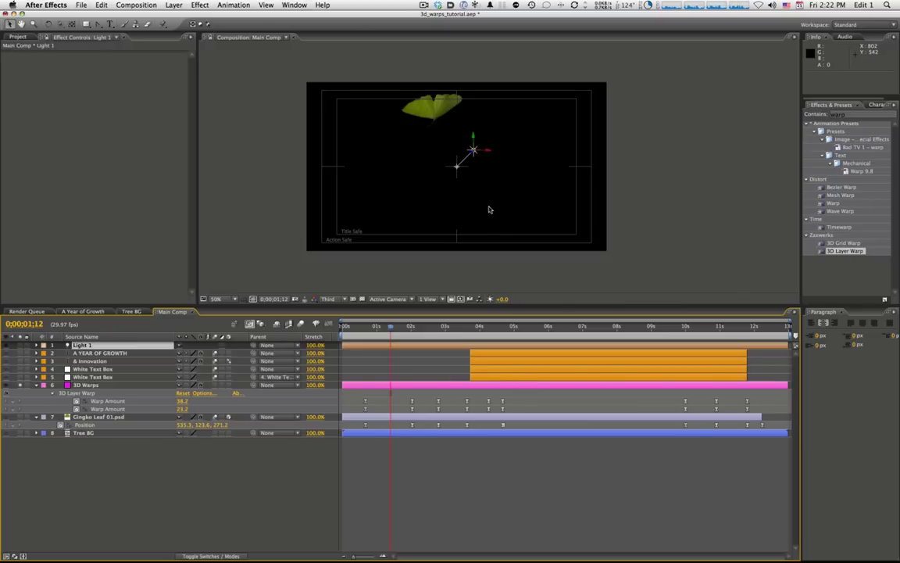
# Step: Move Light 1 beyond the frame's upper-left corner, shift its point of interest up and left of centre, and preview the leaf's lighting
pyautogui.click(478, 152)
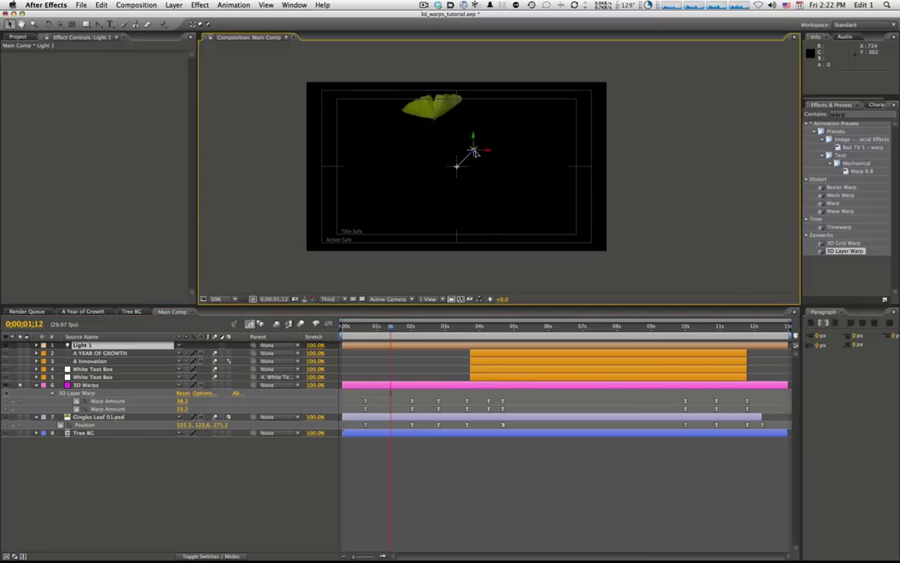
pyautogui.moveTo(475, 153); pyautogui.dragTo(297, 67)
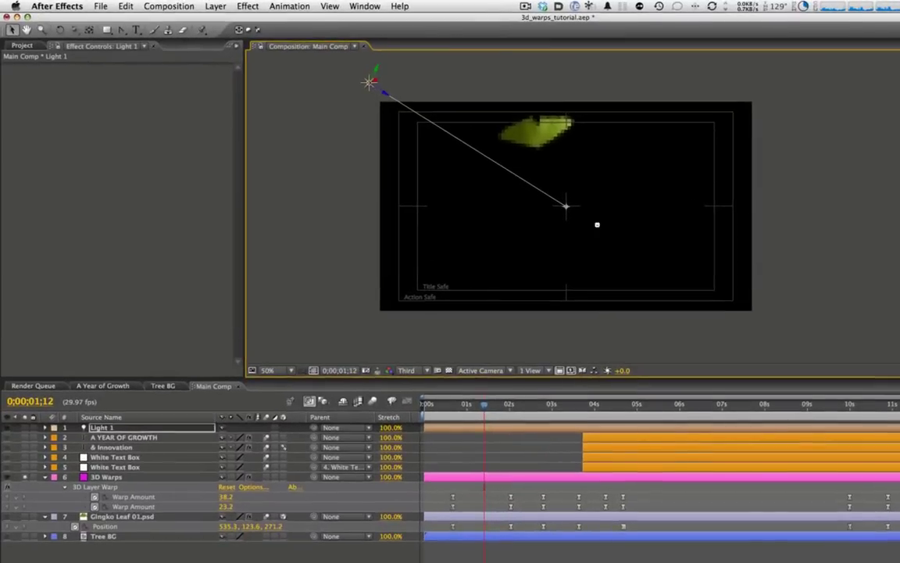
pyautogui.moveTo(513, 207); pyautogui.dragTo(498, 190)
pyautogui.moveTo(436, 410); pyautogui.dragTo(601, 415)
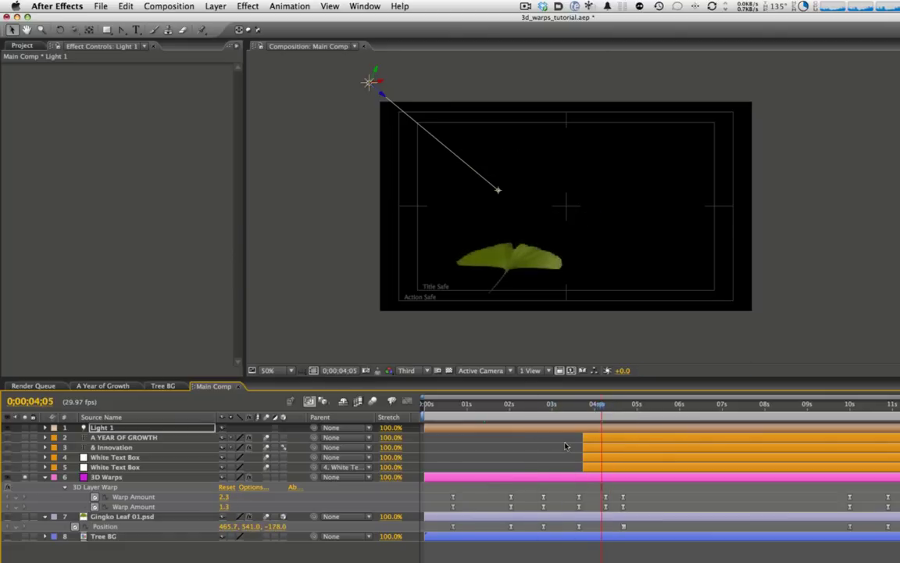
pyautogui.moveTo(627, 409); pyautogui.dragTo(653, 409)
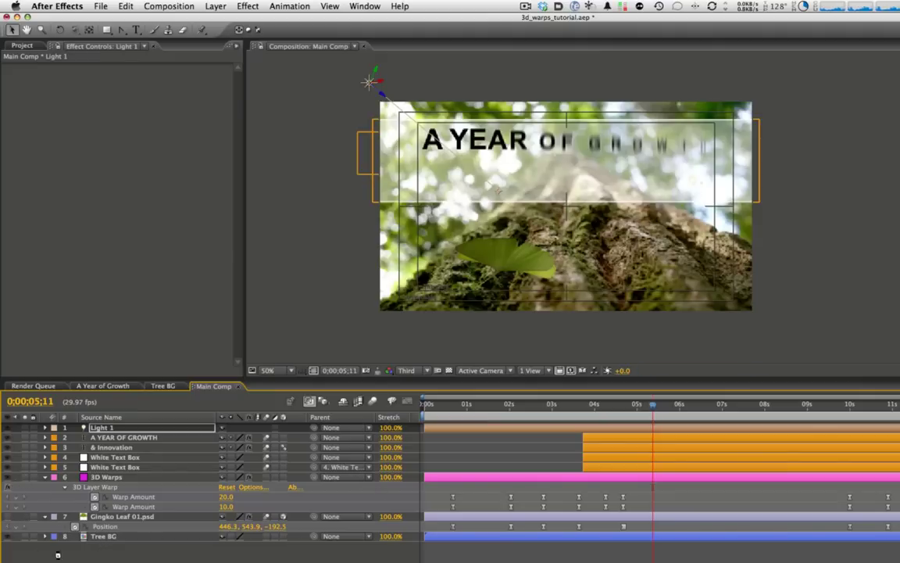
# Step: Move the Gingko Leaf 01.psd layer below Tree BG and hide the two title text layers and both White Text Box layers
pyautogui.moveTo(117, 517); pyautogui.dragTo(122, 552)
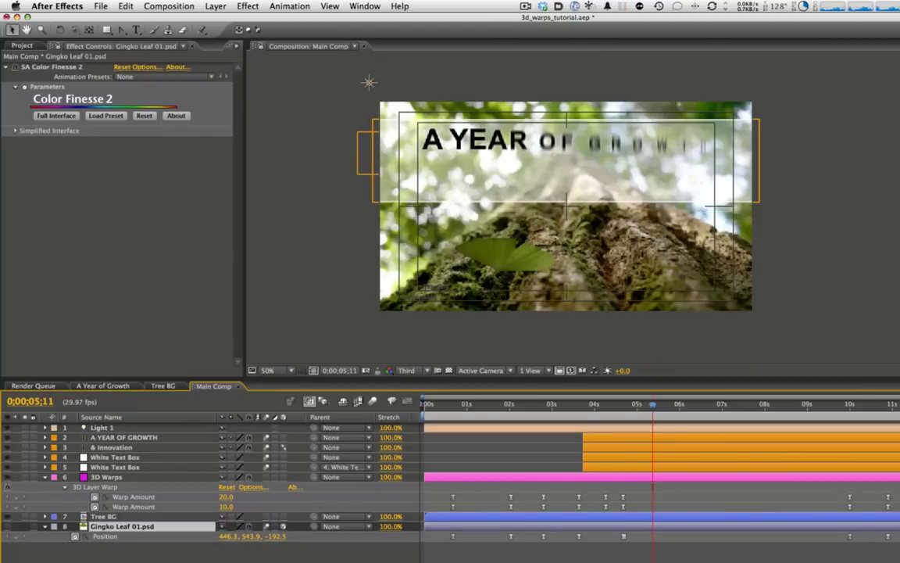
pyautogui.press('F2')
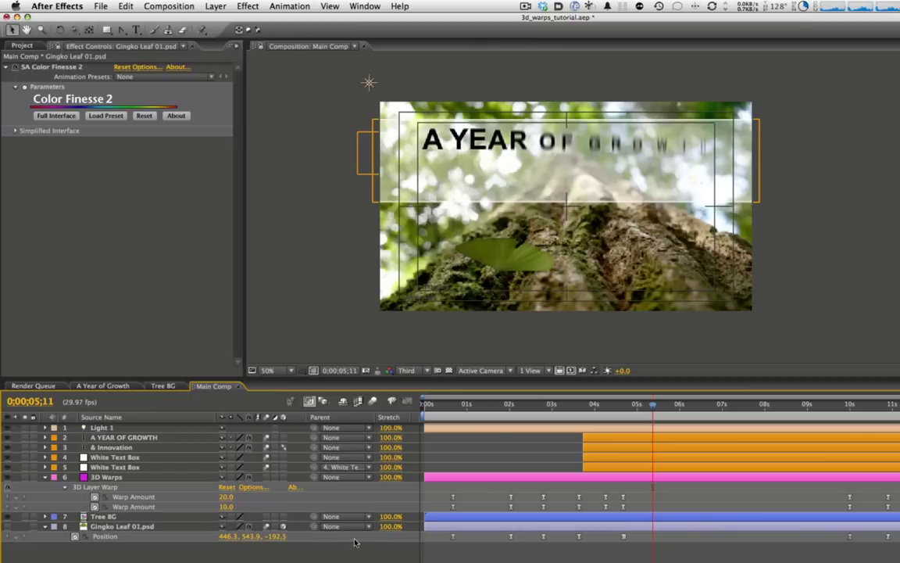
pyautogui.click(105, 468)
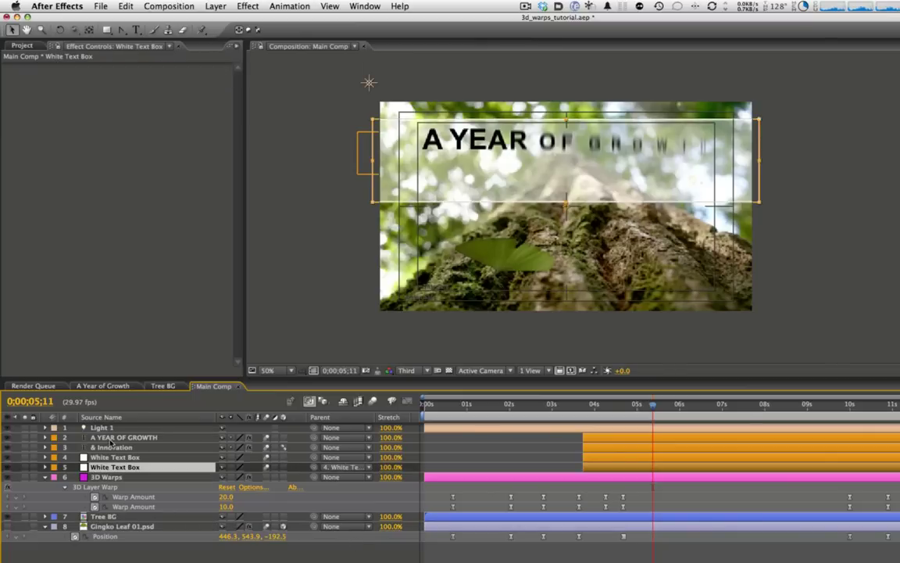
pyautogui.keyDown('shift'); pyautogui.click(45, 440); pyautogui.keyUp('shift')
pyautogui.moveTo(9, 437); pyautogui.dragTo(9, 467)
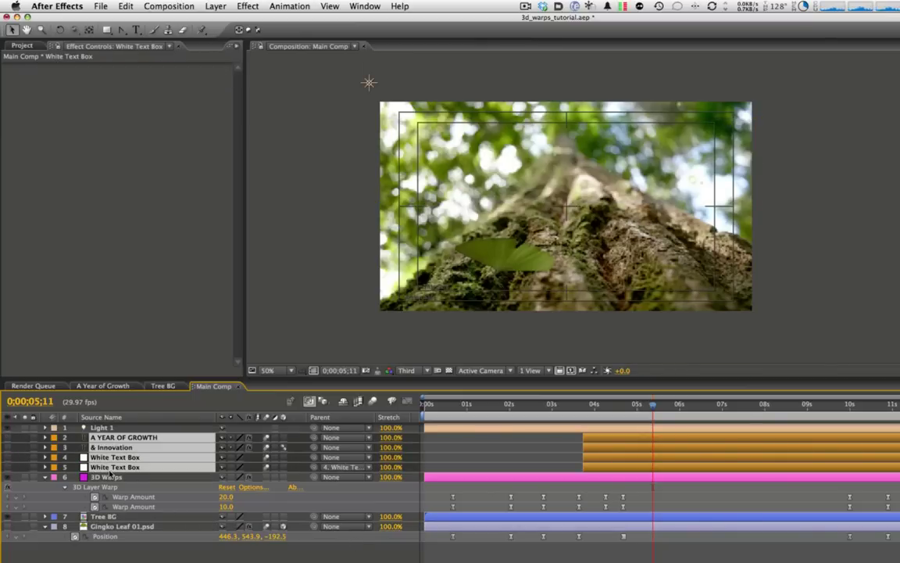
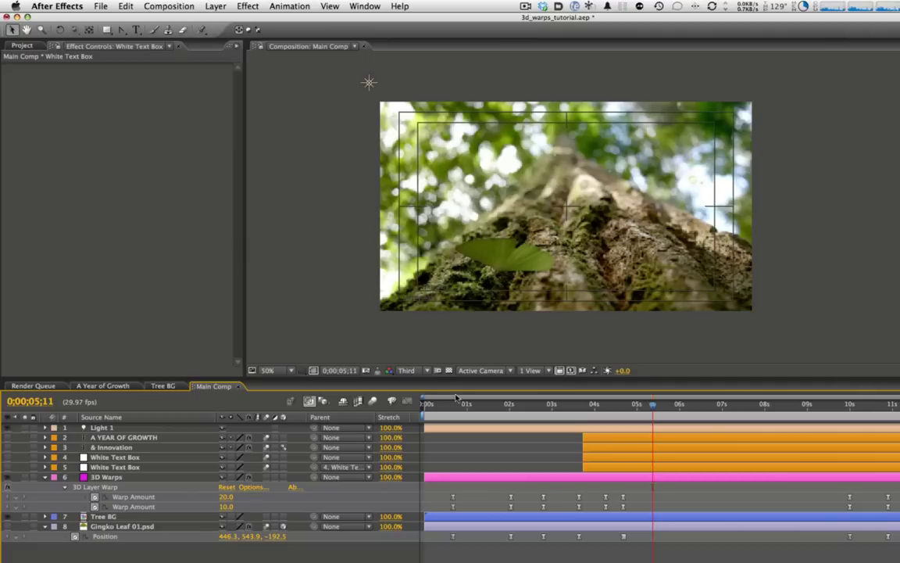
# Step: Create a white 1280 x 720 solid named Shadow Catcher and place it between the 3D Warps and Tree BG layers
pyautogui.press('super+y')
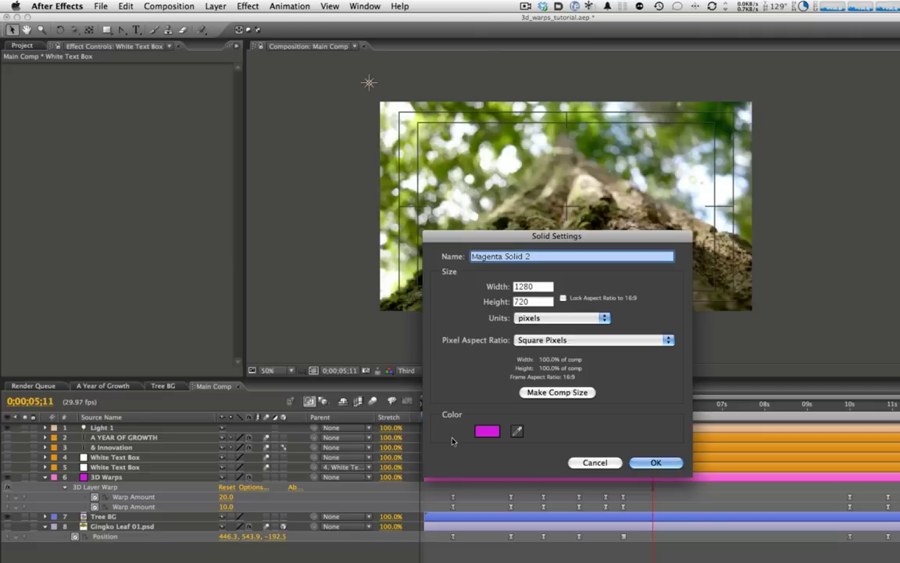
pyautogui.write('Shad')
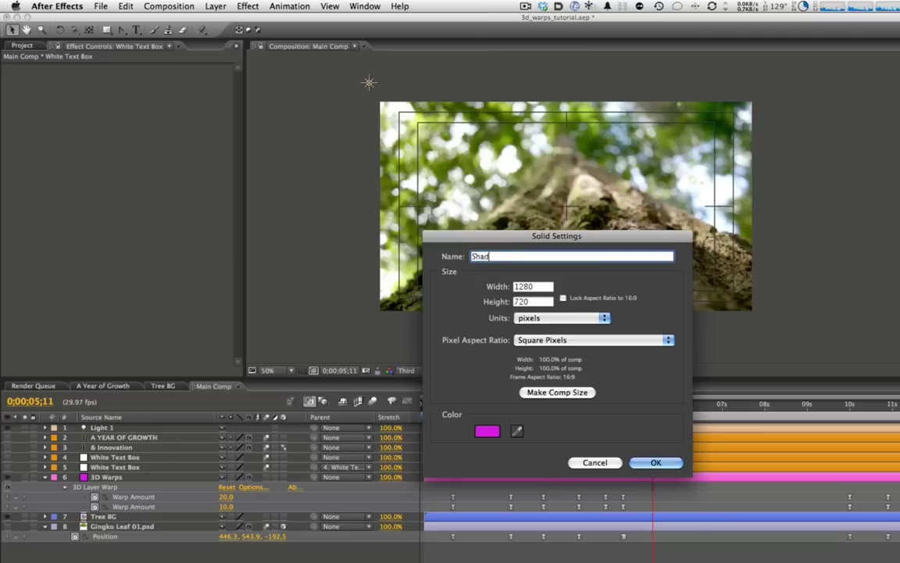
pyautogui.write('ow Catcher')
pyautogui.click(487, 431)
pyautogui.moveTo(144, 457); pyautogui.dragTo(44, 366)
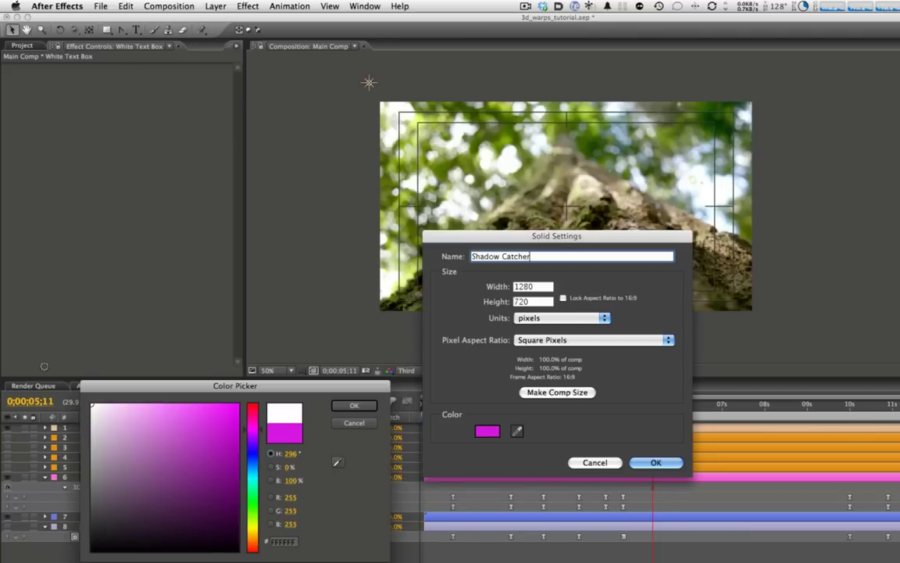
pyautogui.press('Return')
pyautogui.press('Return')
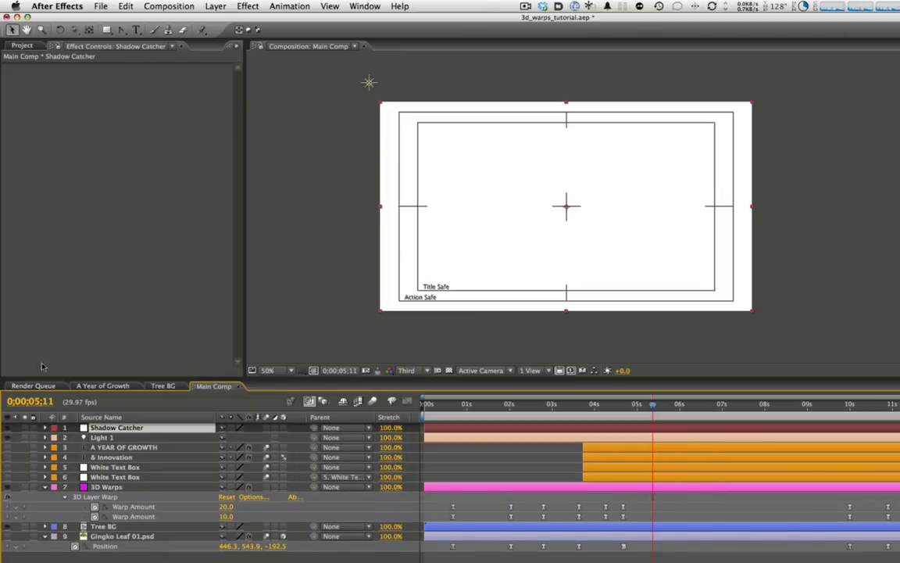
pyautogui.moveTo(134, 424); pyautogui.dragTo(157, 520)
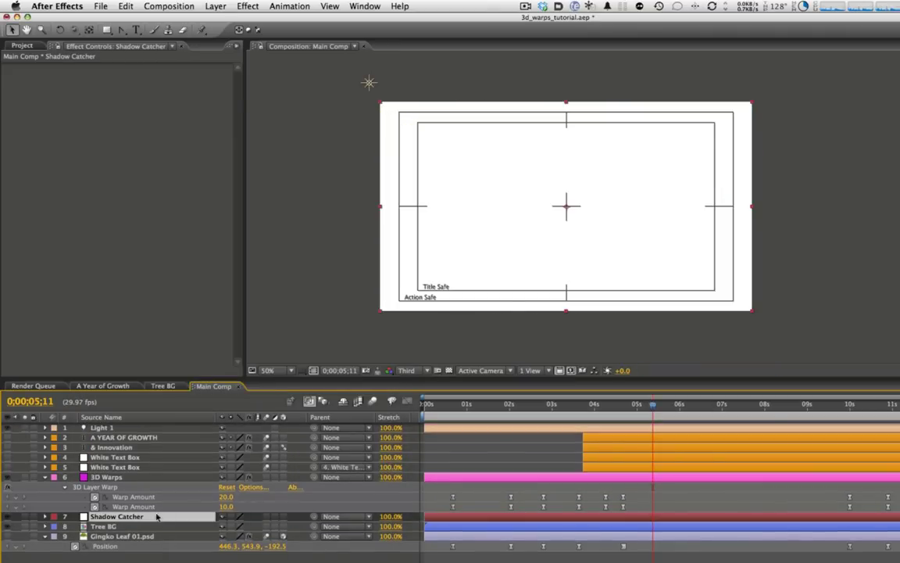
# Step: Make the Shadow Catcher layer 3D and turn off Accepts Lights in its Material Options
pyautogui.click(283, 516)
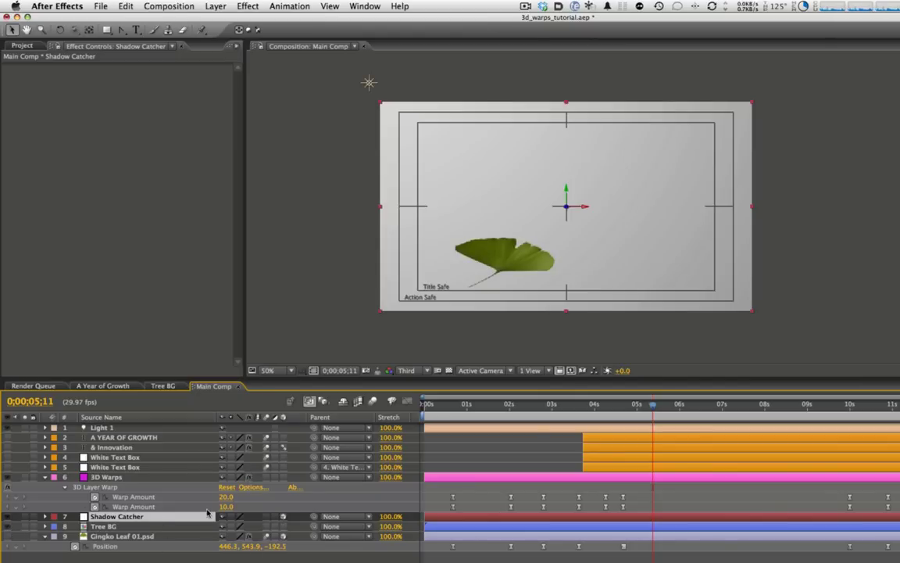
pyautogui.press('a')
pyautogui.press('a')
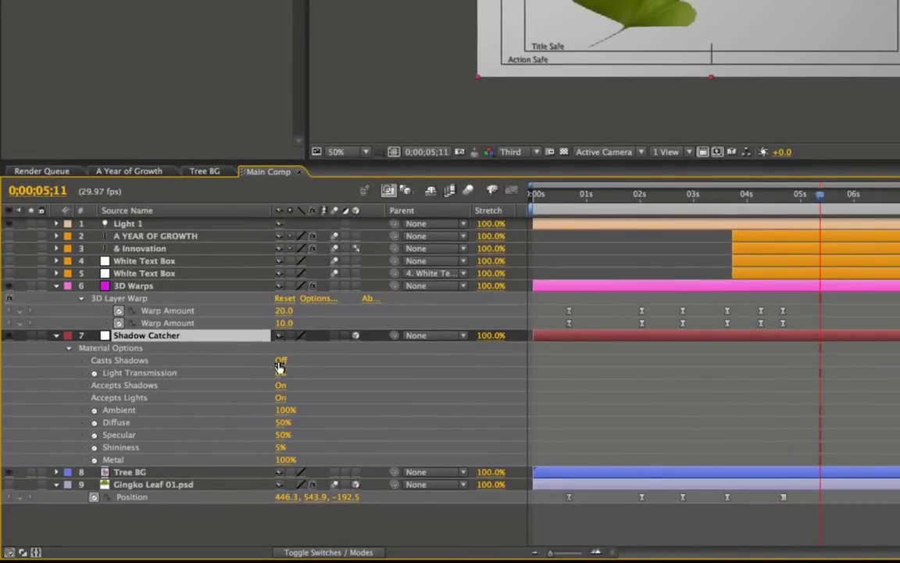
pyautogui.click(279, 397)
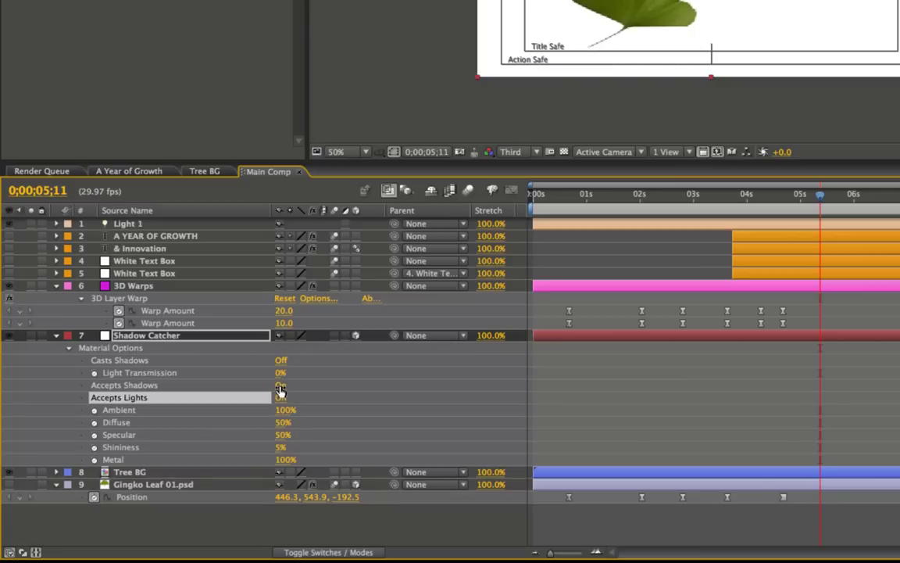
pyautogui.click(56, 335)
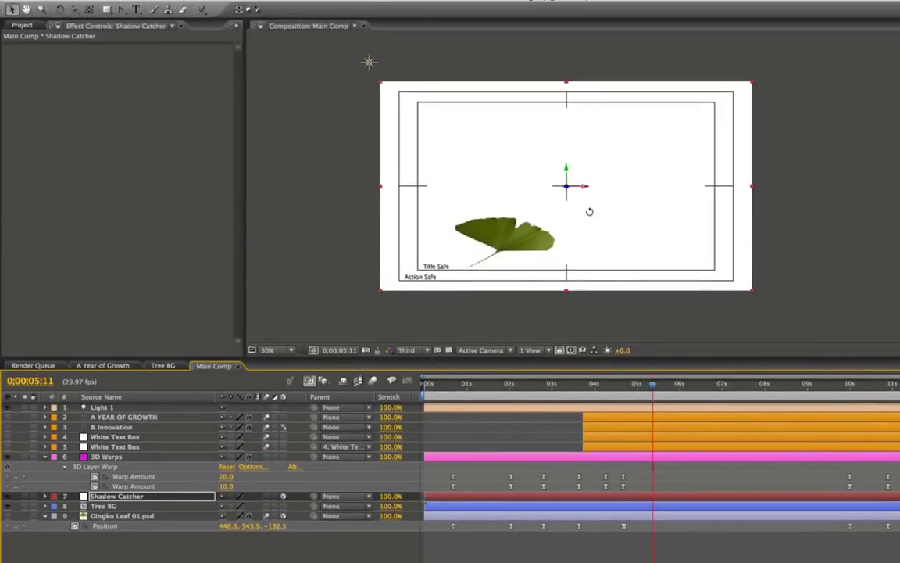
# Step: Tilt the Shadow Catcher back into a ground plane under the leaf, lower it slightly in the frame, and check it at 0;00;04;15
pyautogui.press('w')
pyautogui.click(369, 62)
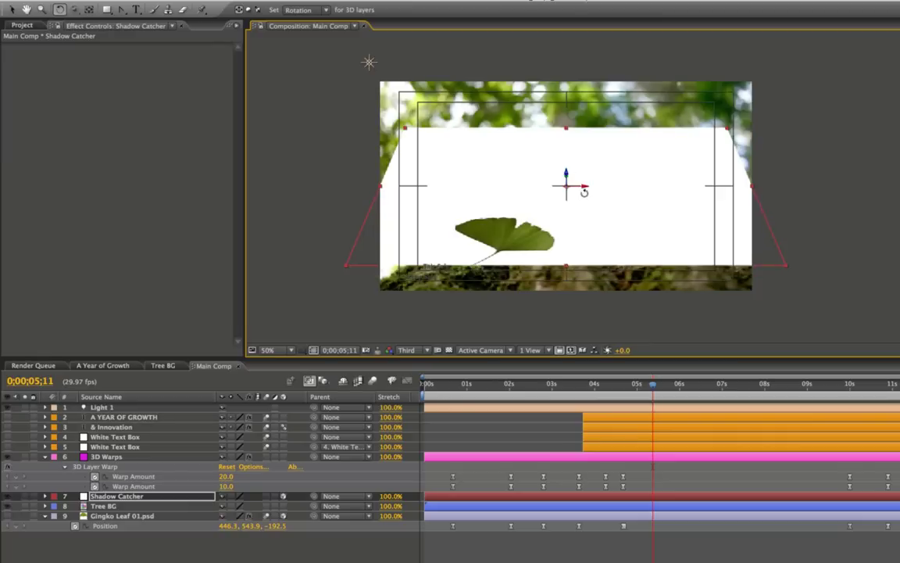
pyautogui.press('v')
pyautogui.moveTo(584, 208)
pyautogui.mouseDown()
pyautogui.moveTo(599, 253)
pyautogui.moveTo(623, 252)
pyautogui.moveTo(588, 212)
pyautogui.moveTo(521, 189)
pyautogui.moveTo(601, 219)
pyautogui.moveTo(588, 211)
pyautogui.mouseUp()
pyautogui.press('w')
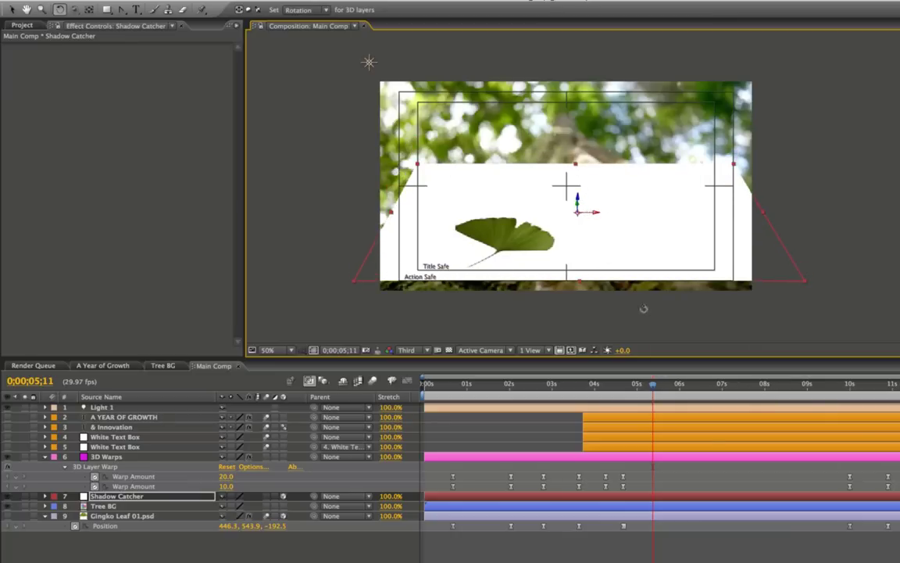
pyautogui.press('v')
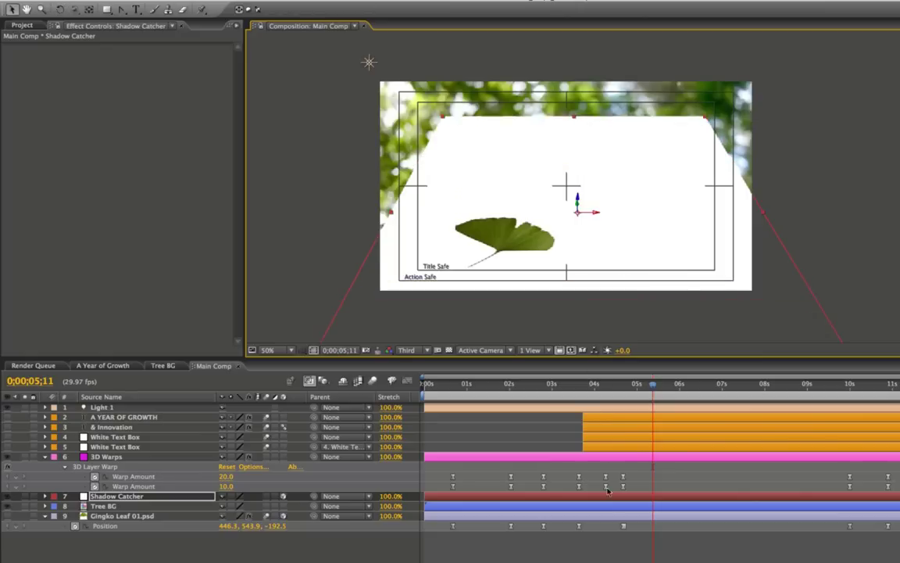
pyautogui.press('w')
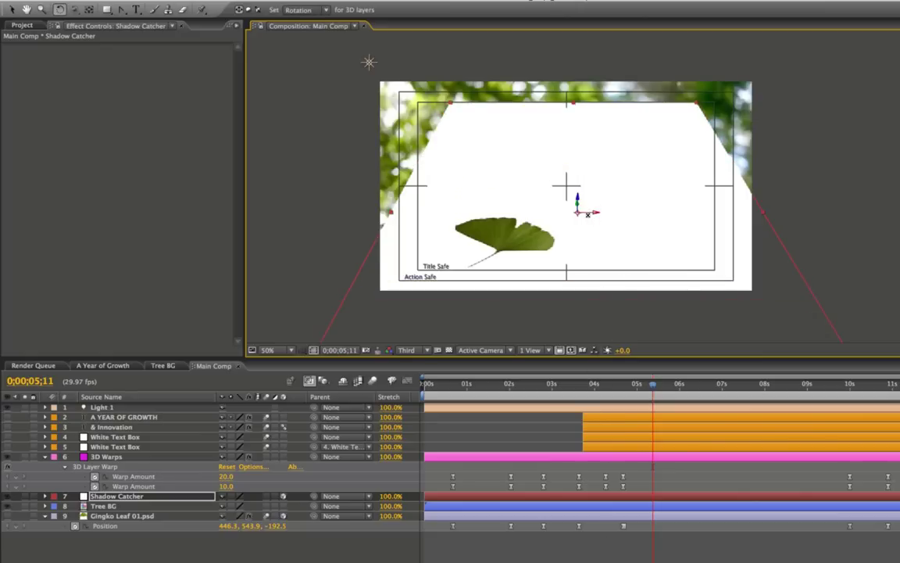
pyautogui.moveTo(588, 211); pyautogui.dragTo(588, 212)
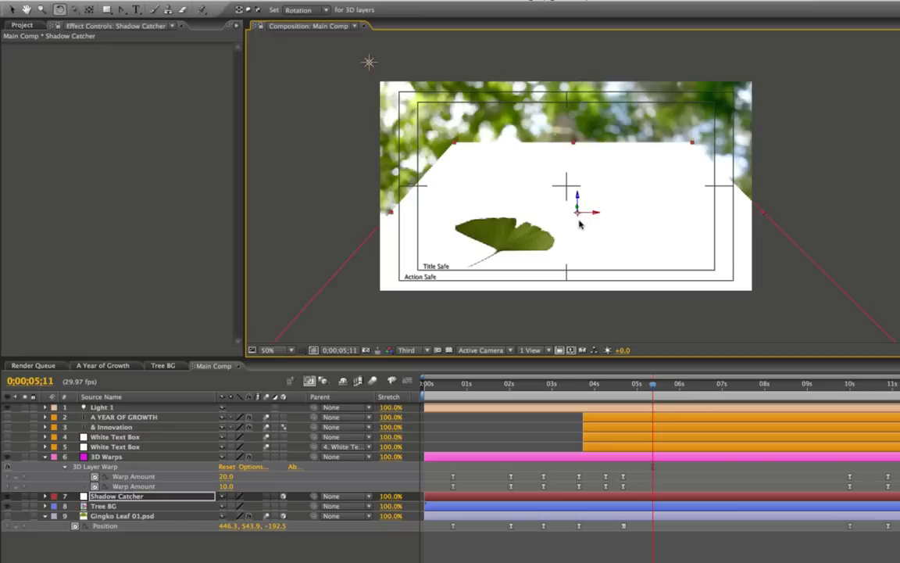
pyautogui.press('v')
pyautogui.moveTo(577, 197); pyautogui.dragTo(608, 237)
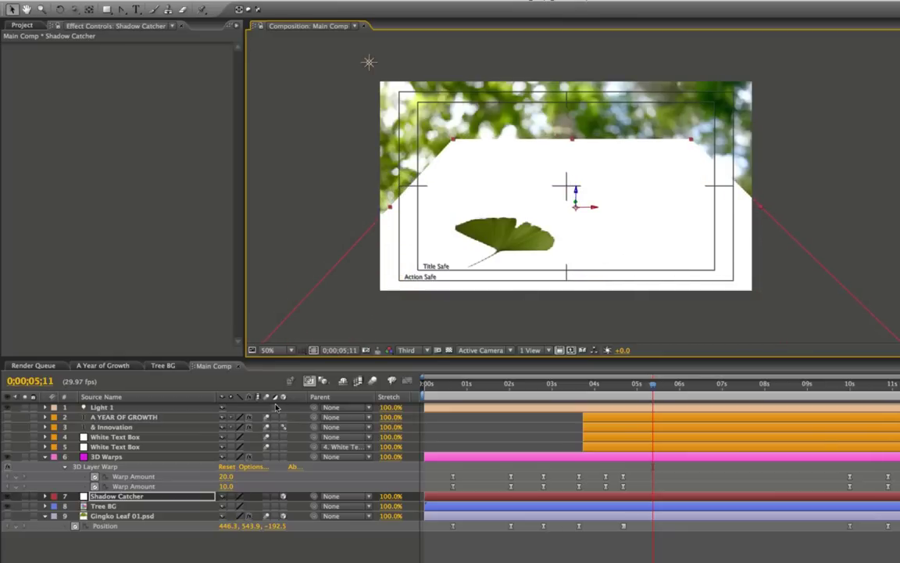
pyautogui.click(119, 497)
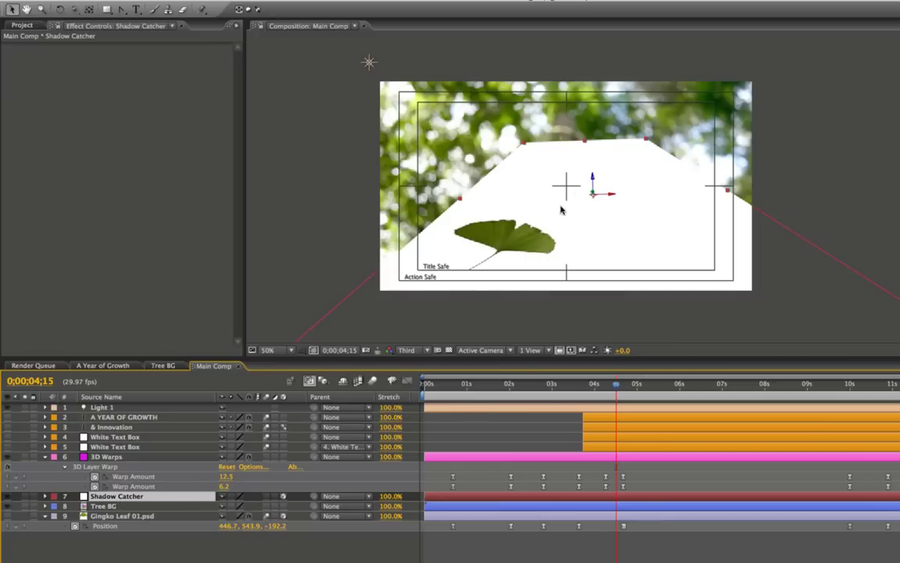
# Step: Set the 3D Layer Warp effect's Shadow Catcher Plane to the Shadow Catcher layer
pyautogui.click(110, 457)
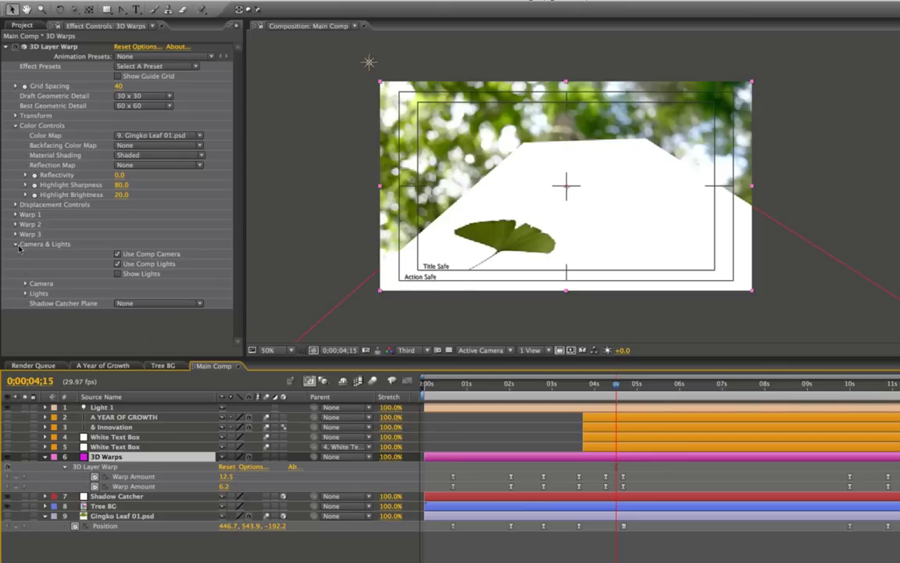
pyautogui.click(156, 303)
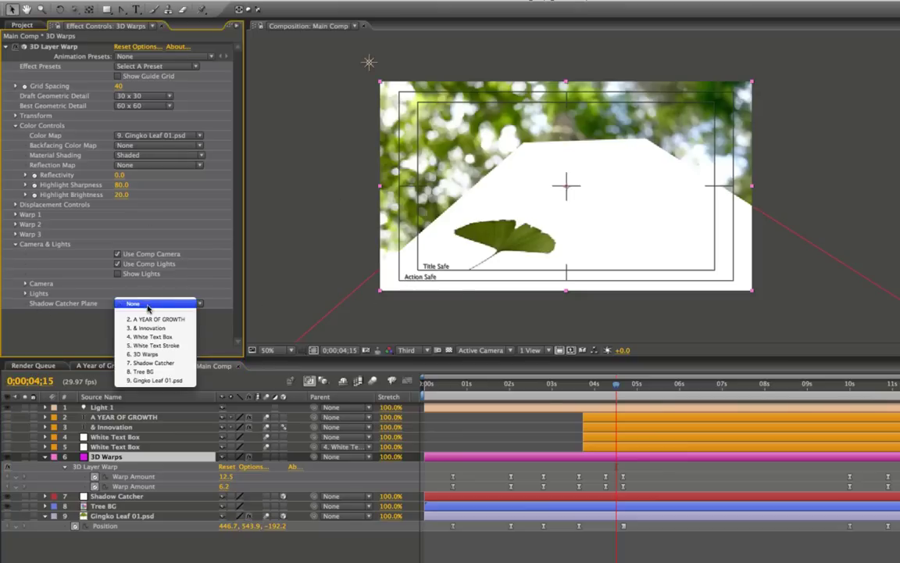
pyautogui.click(153, 363)
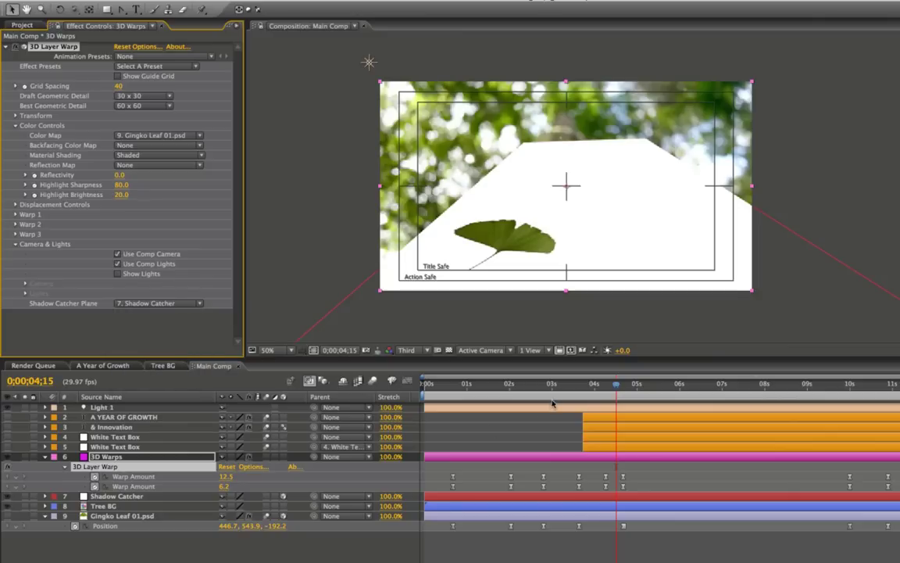
# Step: Turn on Casts Shadows in the Light Options of Light 1
pyautogui.click(125, 407)
pyautogui.press('a')
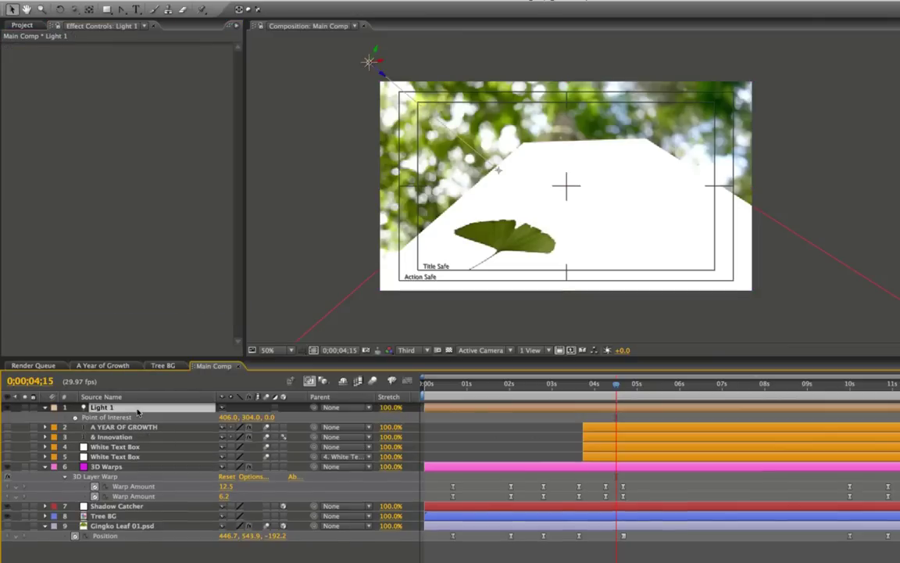
pyautogui.press('a')
pyautogui.click(225, 448)
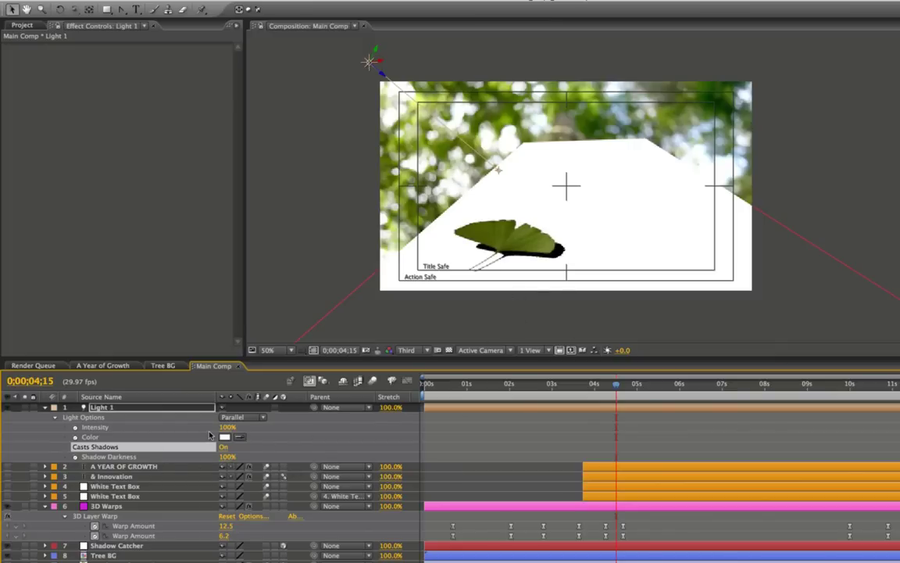
# Step: Change Light 1 to a Spot light with a shadow diffusion of 50 pixels
pyautogui.click(140, 412)
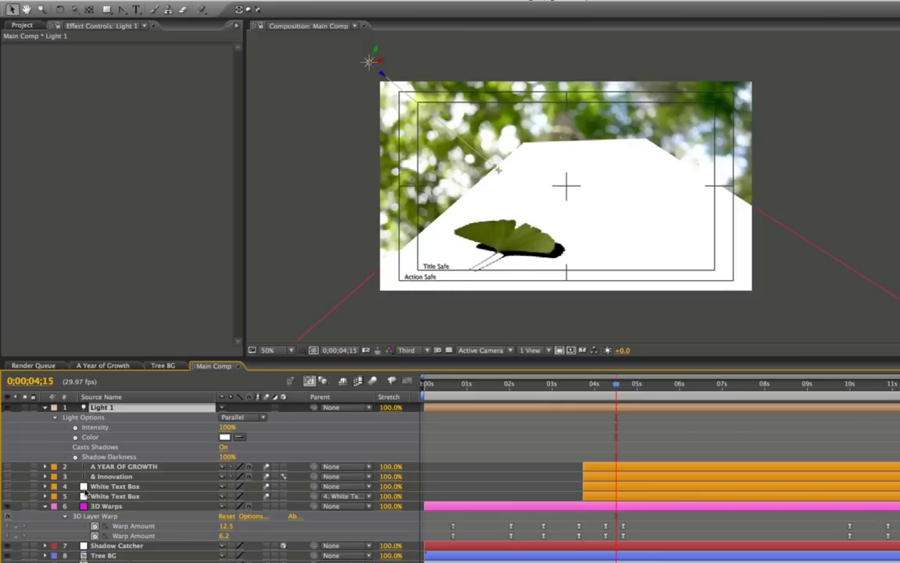
pyautogui.press('super+shift+y')
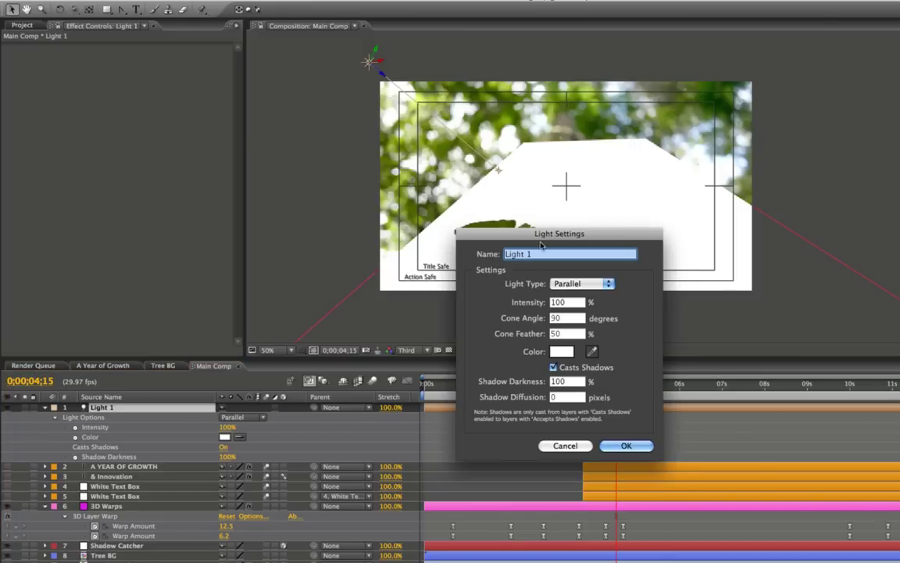
pyautogui.moveTo(579, 236); pyautogui.dragTo(627, 235)
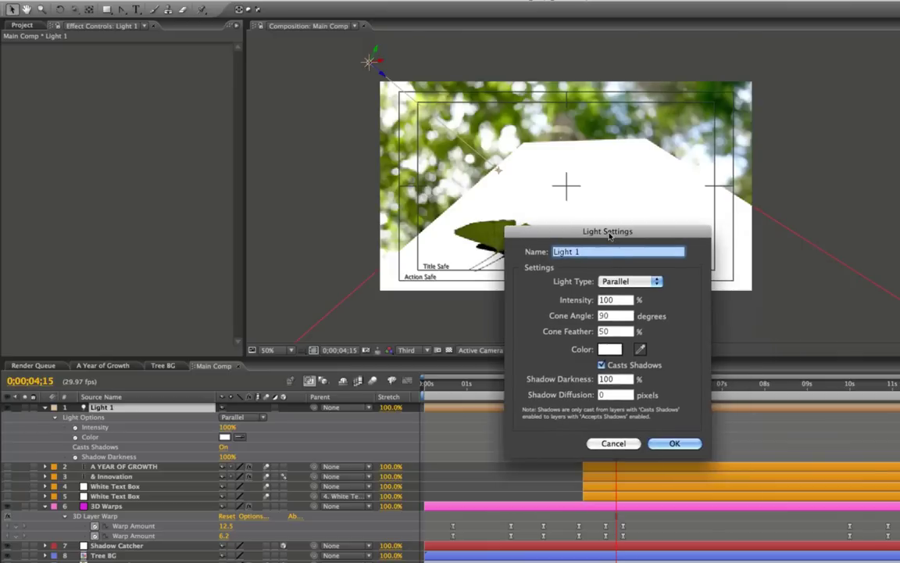
pyautogui.click(639, 283)
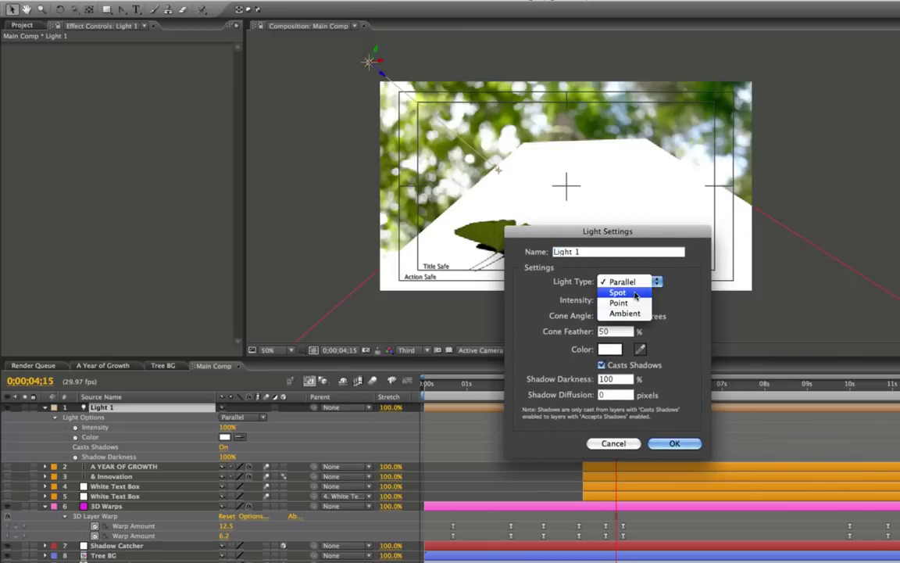
pyautogui.click(634, 293)
pyautogui.press('Tab')
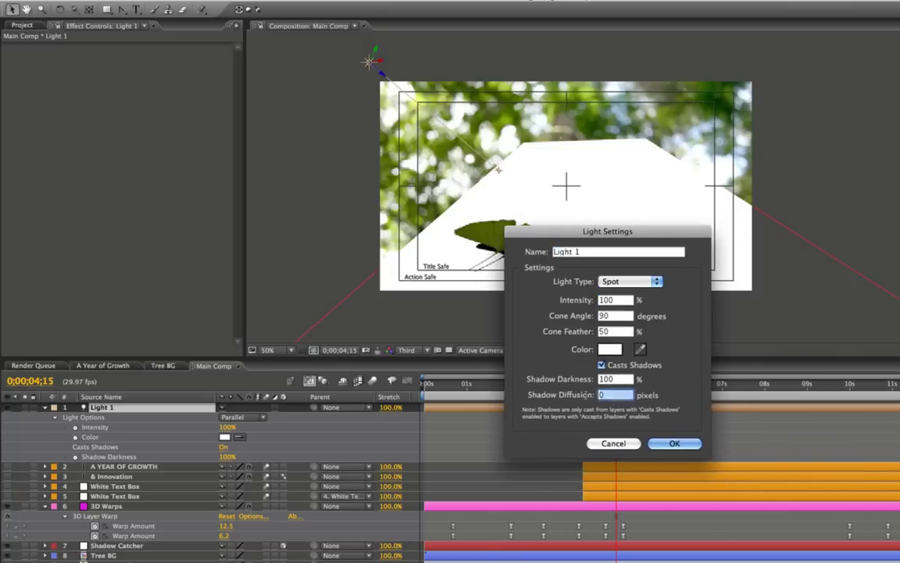
pyautogui.write('50')
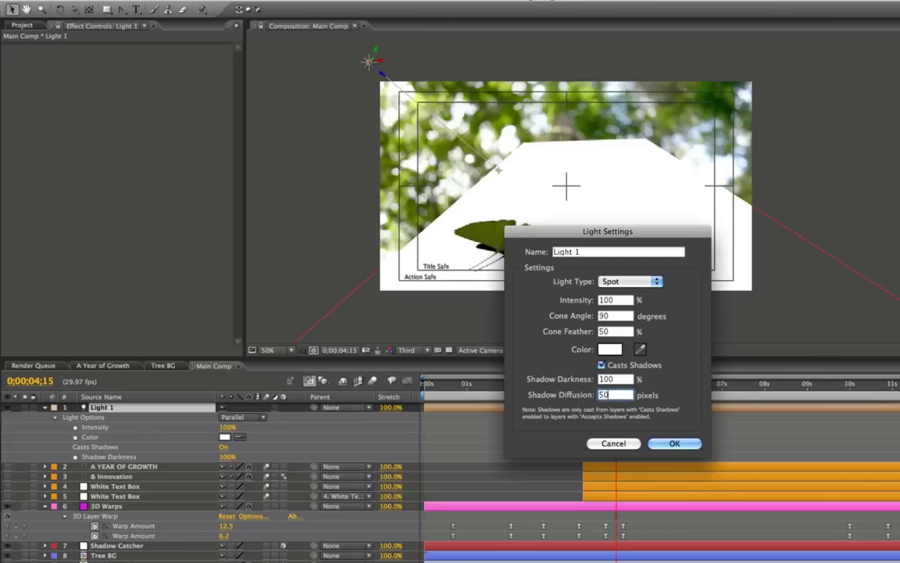
pyautogui.press('Return')
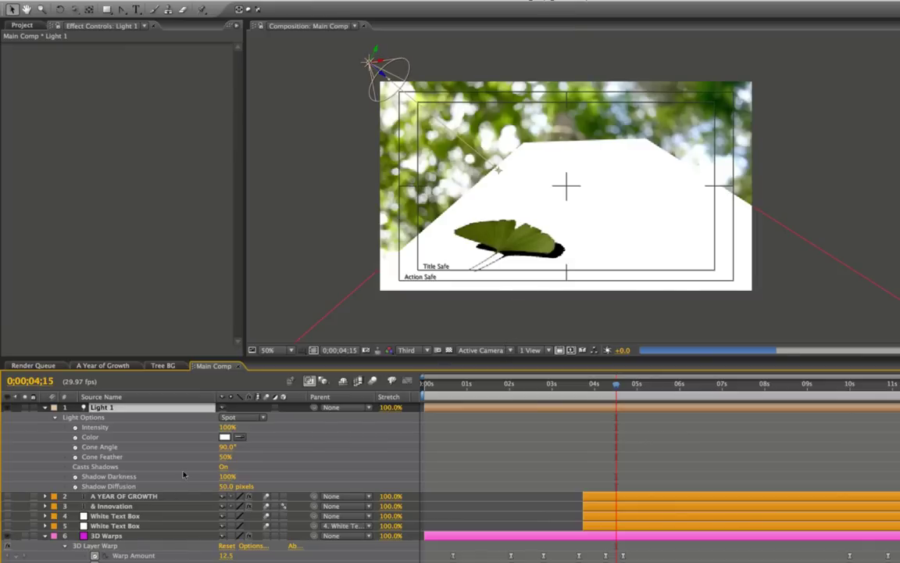
# Step: Set Light 1's Shadow Darkness to 50% and switch its light type to Parallel
pyautogui.click(228, 477)
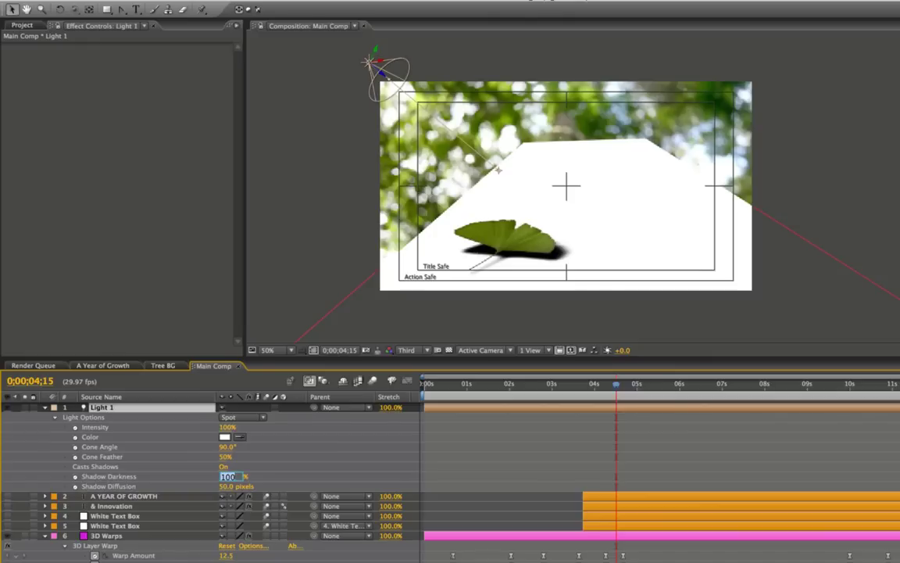
pyautogui.write('50')
pyautogui.press('Return')
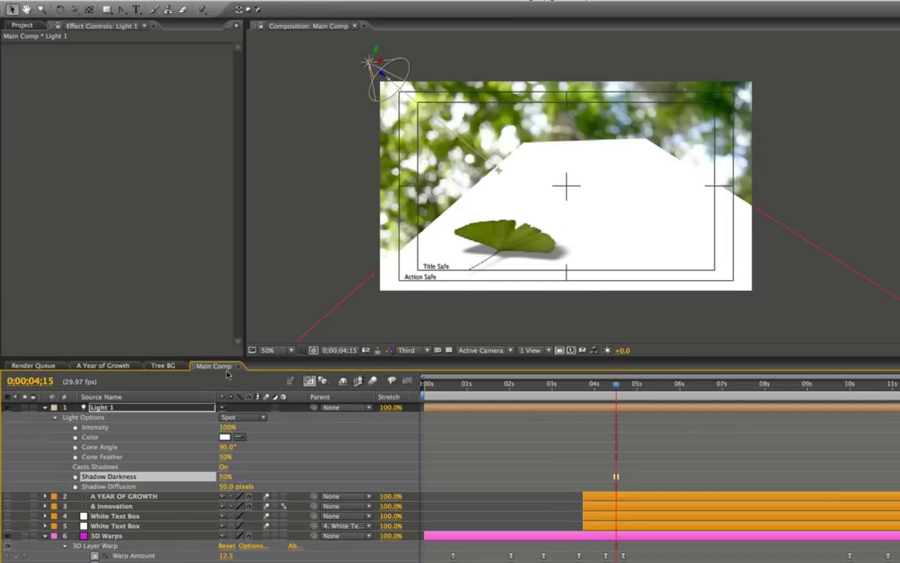
pyautogui.click(246, 416)
pyautogui.click(249, 406)
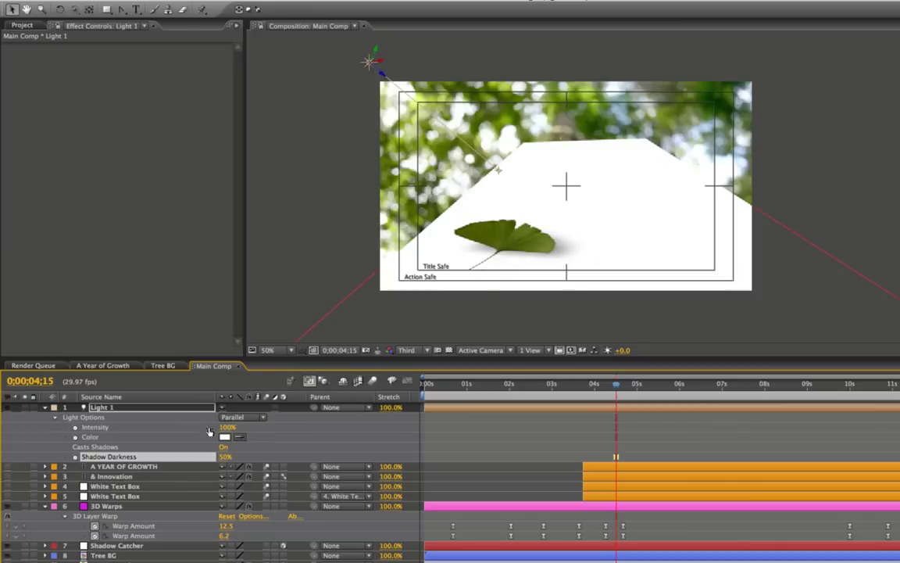
# Step: Set Light 1's shadow diffusion to 10 pixels by temporarily making it a Spot light, and return its type to Parallel
pyautogui.click(156, 408)
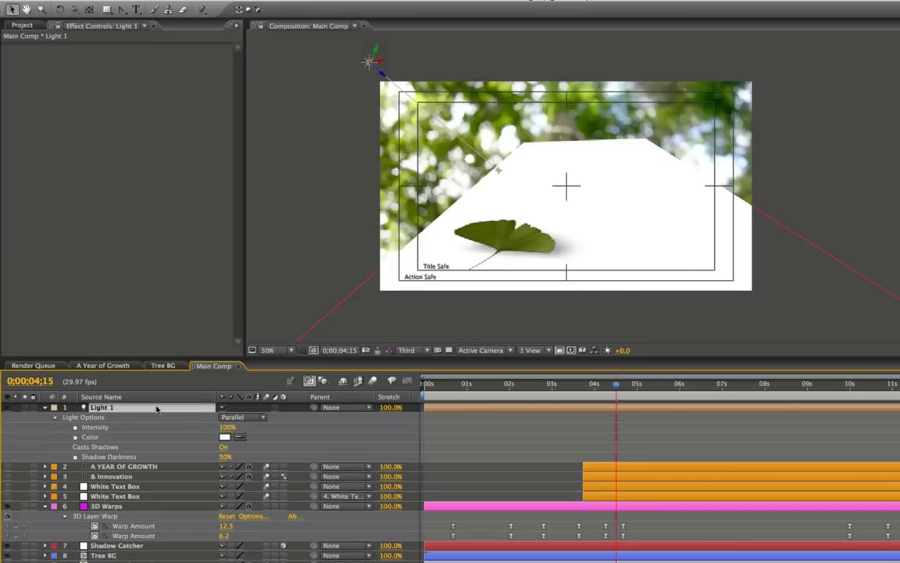
pyautogui.doubleClick(157, 408)
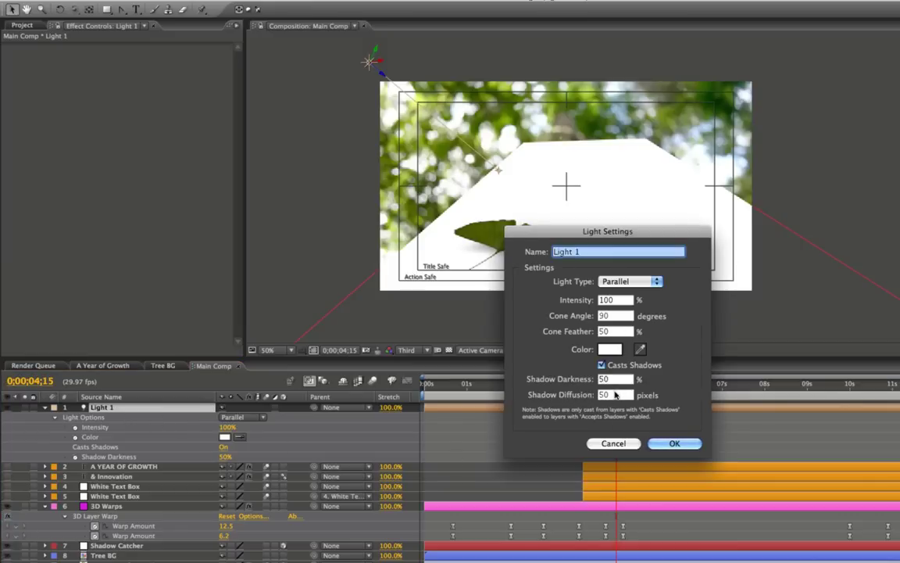
pyautogui.press('Tab')
pyautogui.press('Tab')
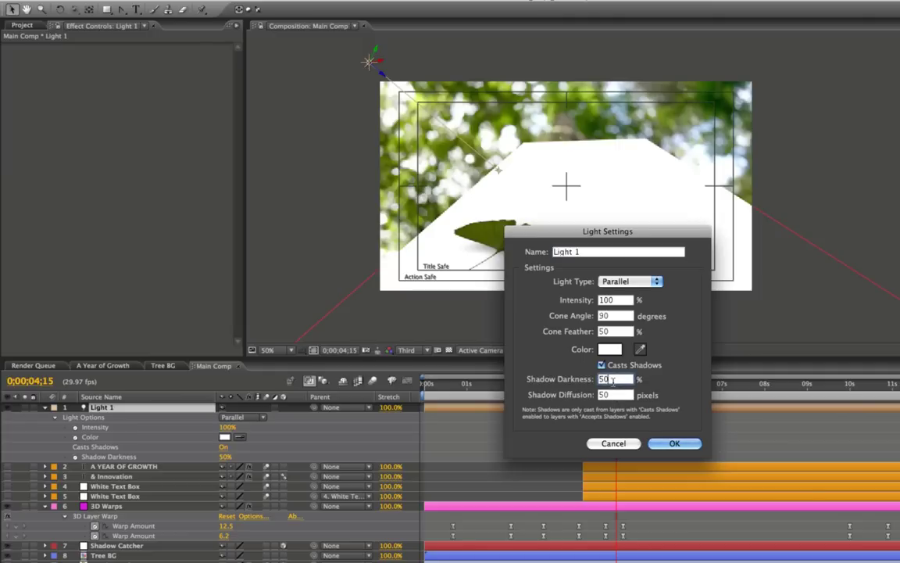
pyautogui.click(631, 281)
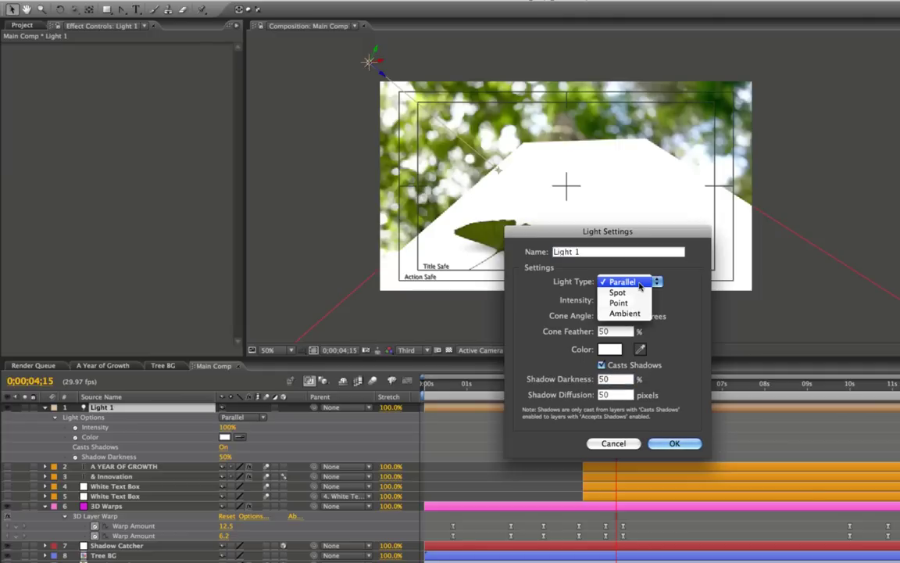
pyautogui.click(637, 293)
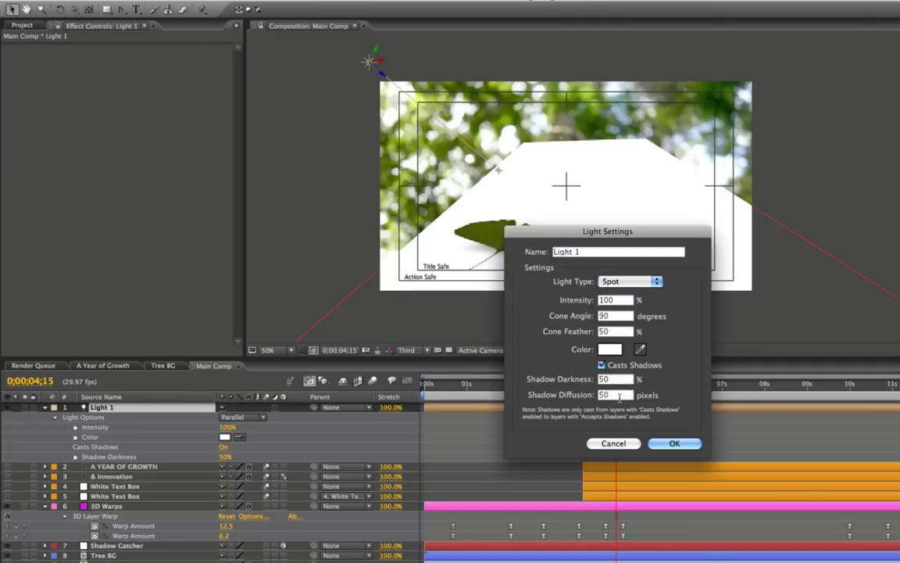
pyautogui.press('Tab')
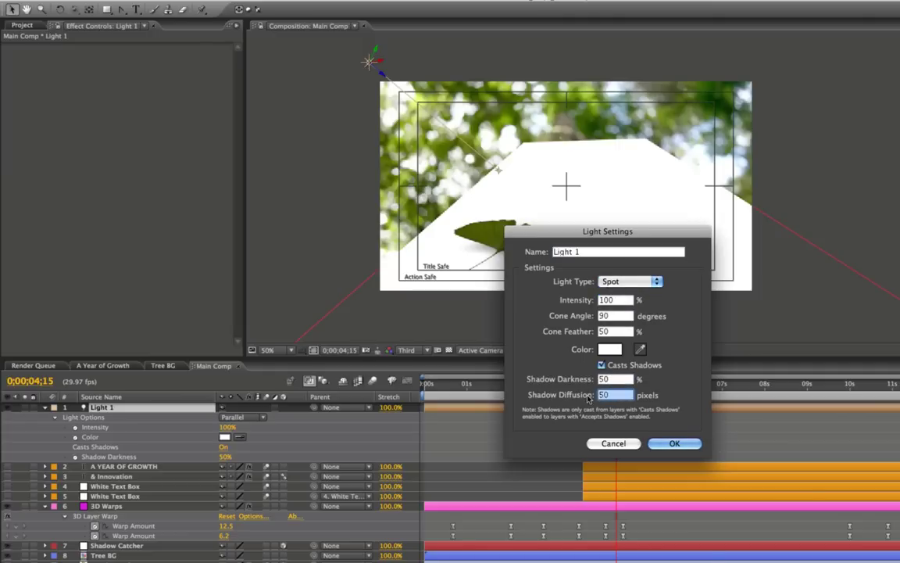
pyautogui.write('10')
pyautogui.click(630, 281)
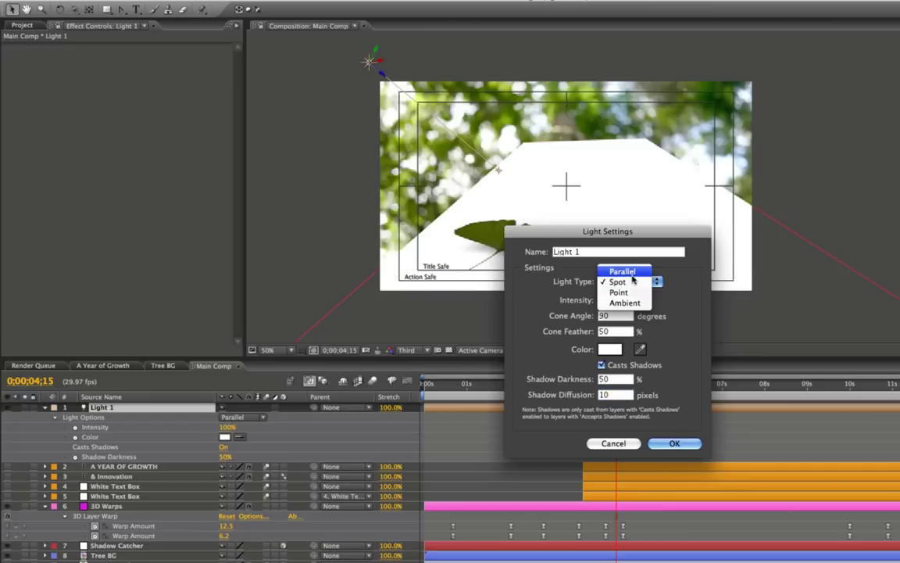
pyautogui.click(618, 267)
pyautogui.click(674, 443)
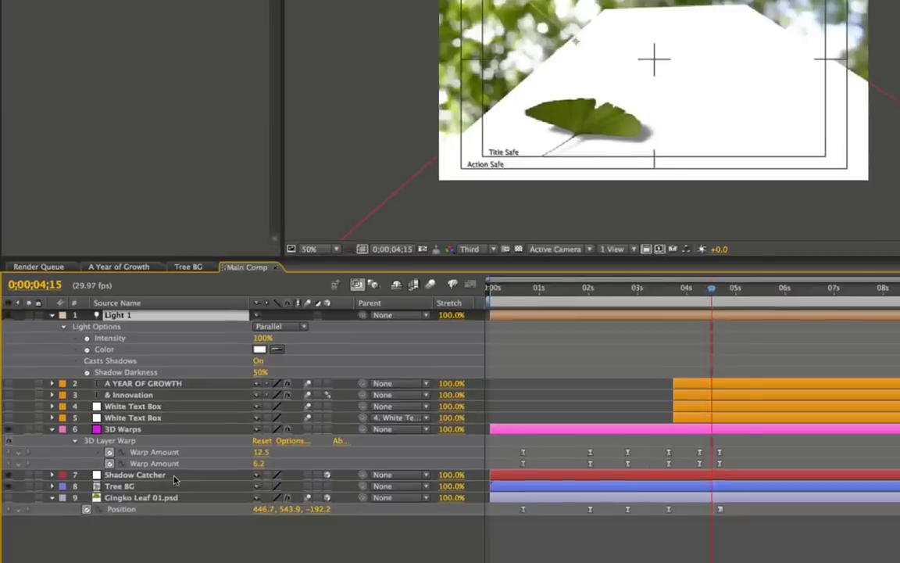
# Step: Set the Shadow Catcher layer's blending mode to Multiply and check the leaf's shadow at 0;00;03;13 and 0;00;02;10
pyautogui.click(153, 545)
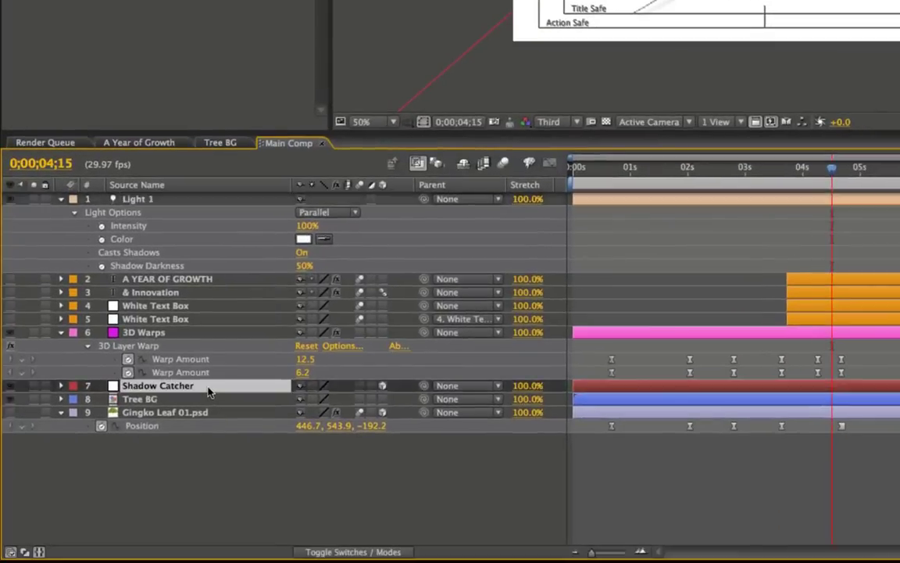
pyautogui.press('F4')
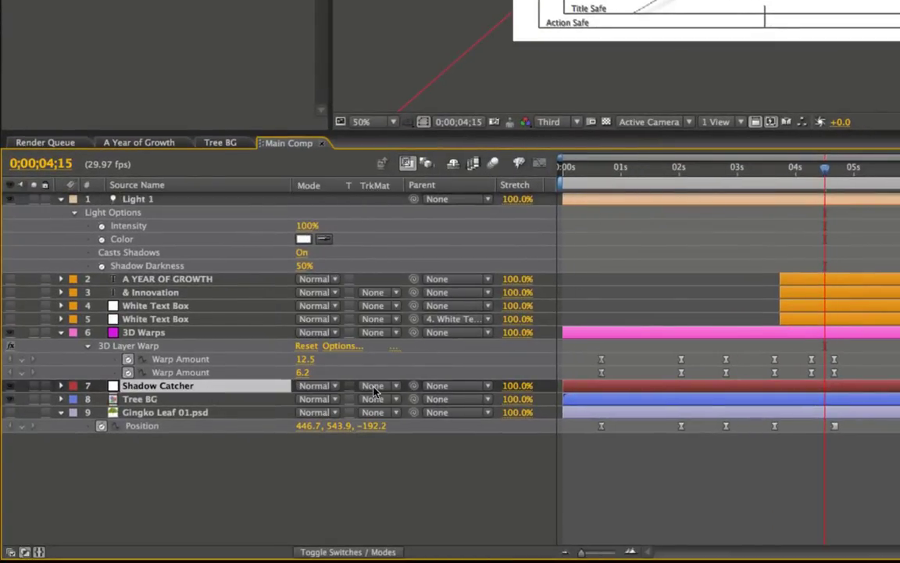
pyautogui.click(335, 388)
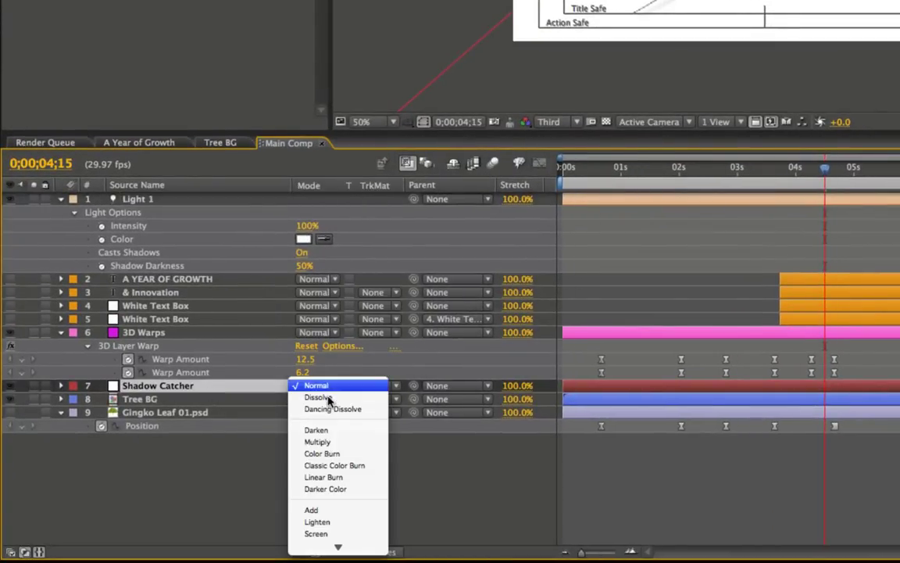
pyautogui.click(328, 370)
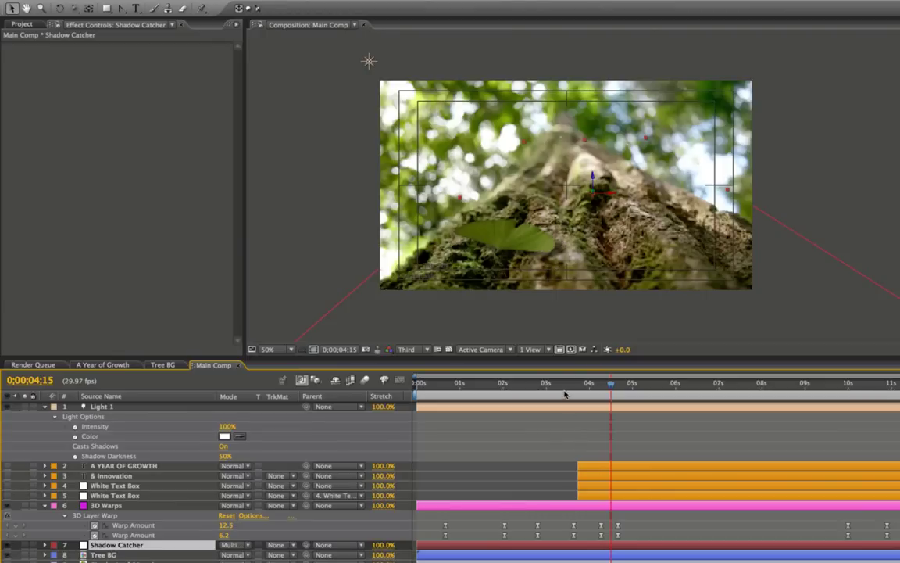
pyautogui.moveTo(563, 388); pyautogui.dragTo(565, 394)
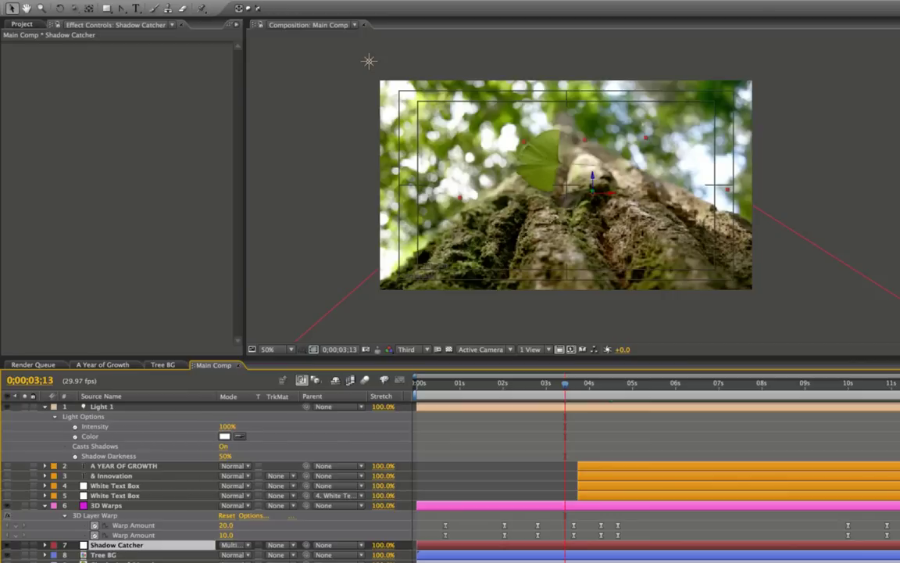
pyautogui.press('F2')
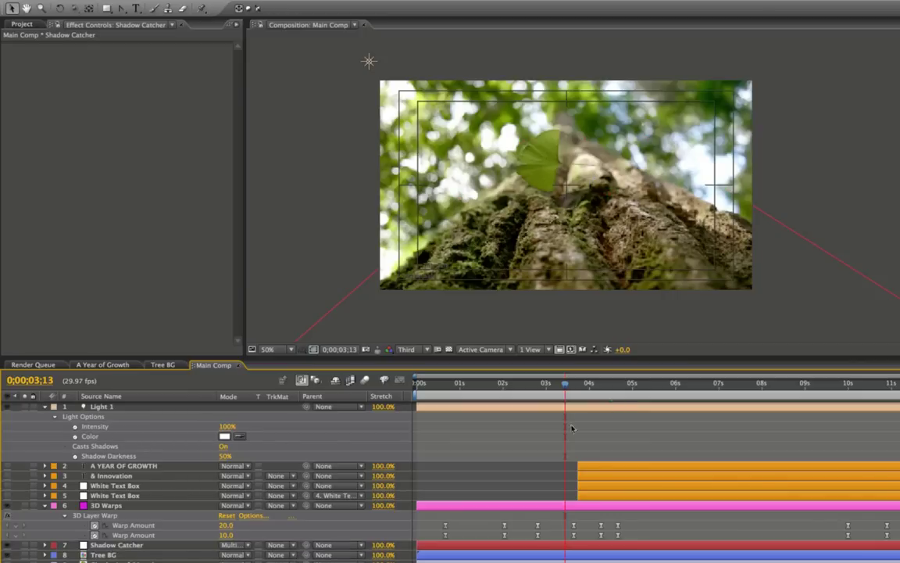
pyautogui.click(518, 383)
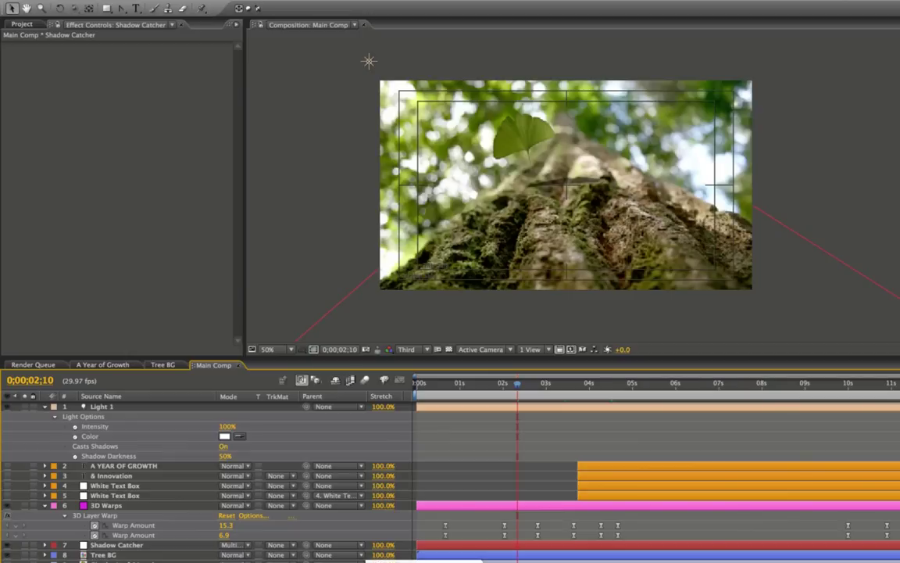
# Step: Add a second light to the comp with its light type set to Ambient
pyautogui.hotkey('ctrl', 'alt', 'shift', 'l')
pyautogui.click(629, 281)
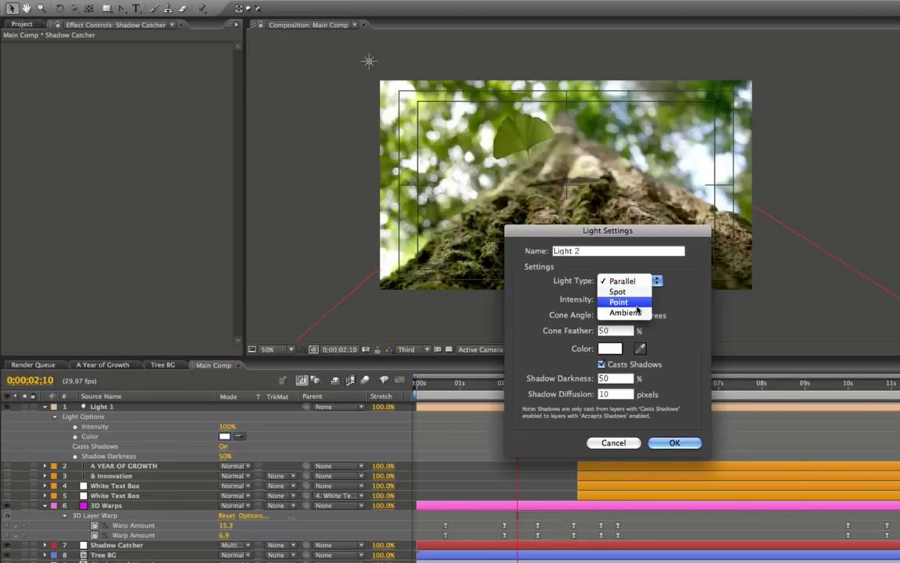
pyautogui.click(635, 312)
pyautogui.click(674, 443)
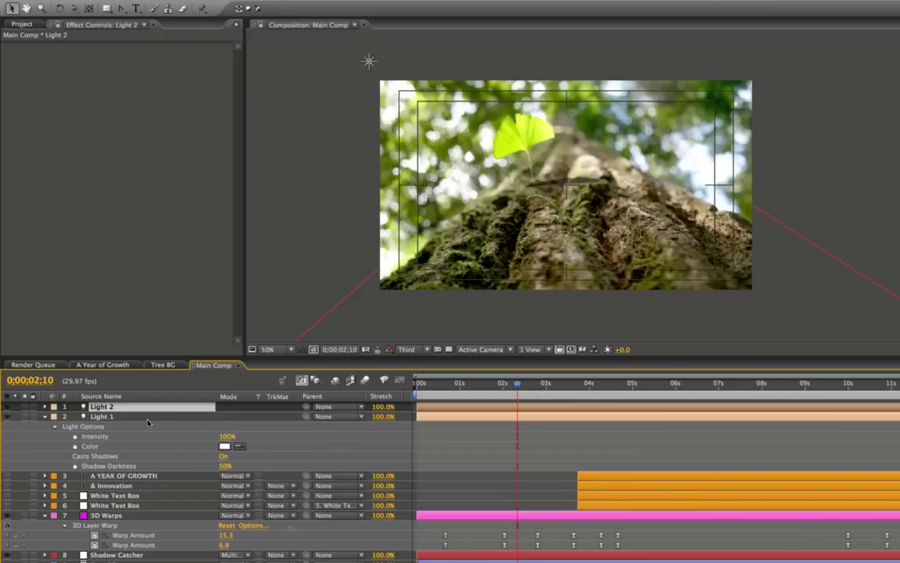
# Step: Set the ambient light's intensity to 20% and collapse the properties of both light layers
pyautogui.hotkey('ctrl', 'Right')
pyautogui.click(227, 426)
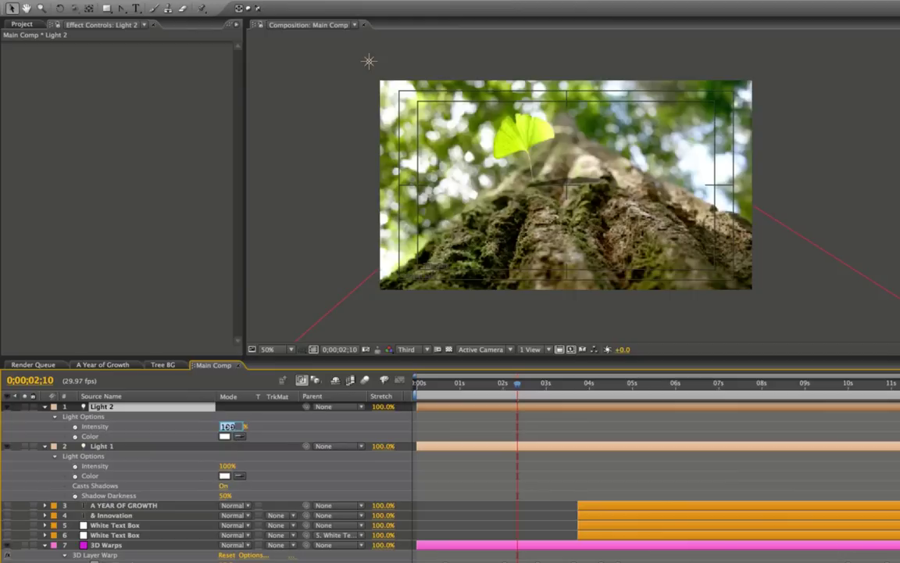
pyautogui.write('20')
pyautogui.press('Return')
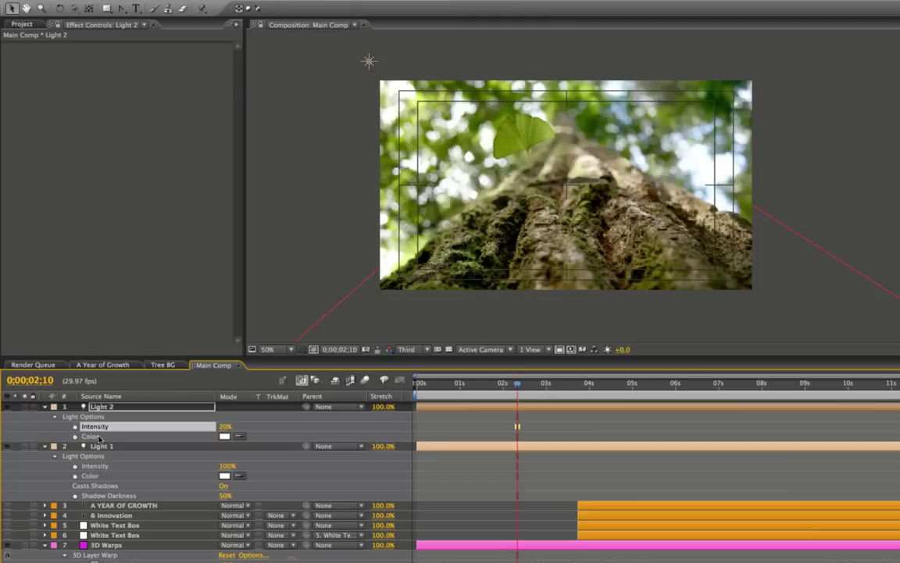
pyautogui.click(44, 406)
pyautogui.click(45, 415)
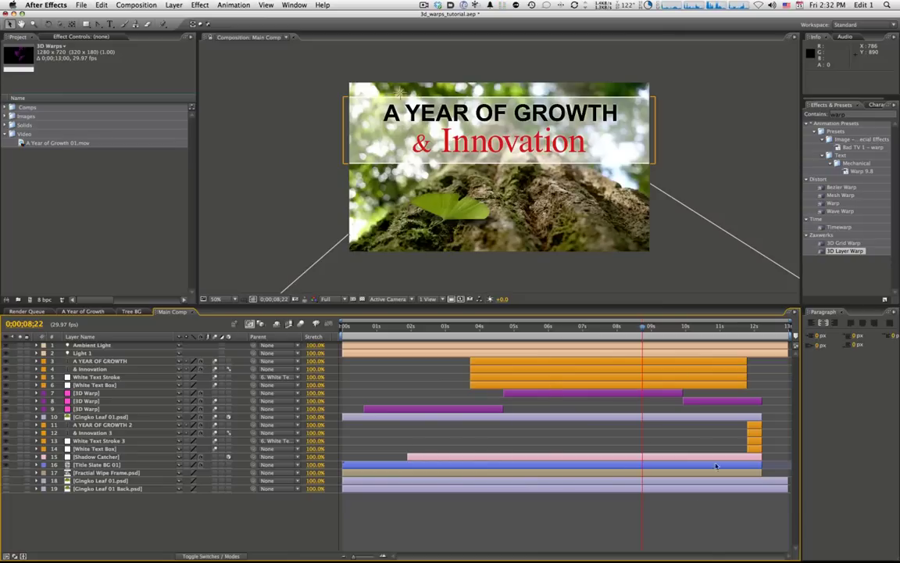
# Step: Select the upper A YEAR OF GROWTH text layer in the finished Main Comp
pyautogui.click(731, 383)
pyautogui.press('super+Up')
pyautogui.press('super+Up')
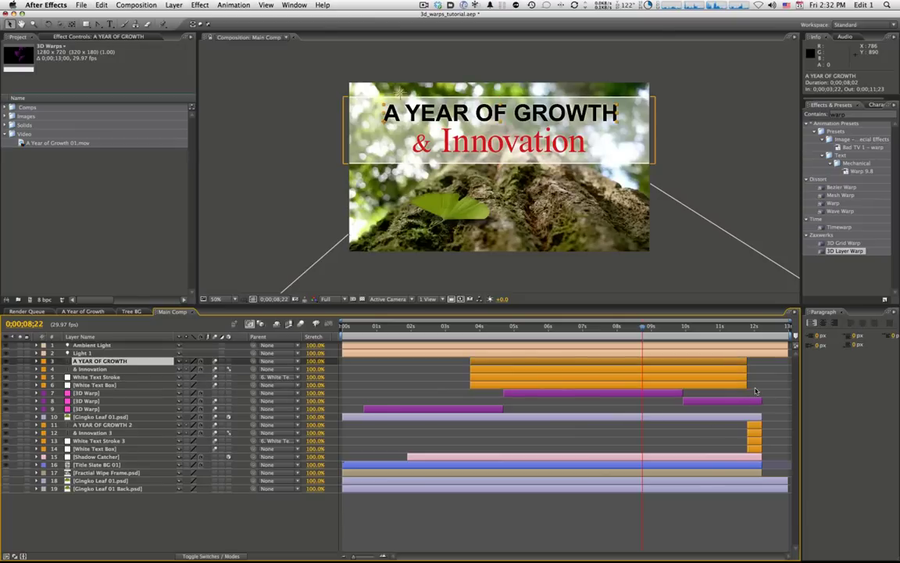
# Step: Preview A Year of Growth 01.mov, scrubbing through the leaf's fall and its final fly-off, and close the movie
pyautogui.doubleClick(34, 145)
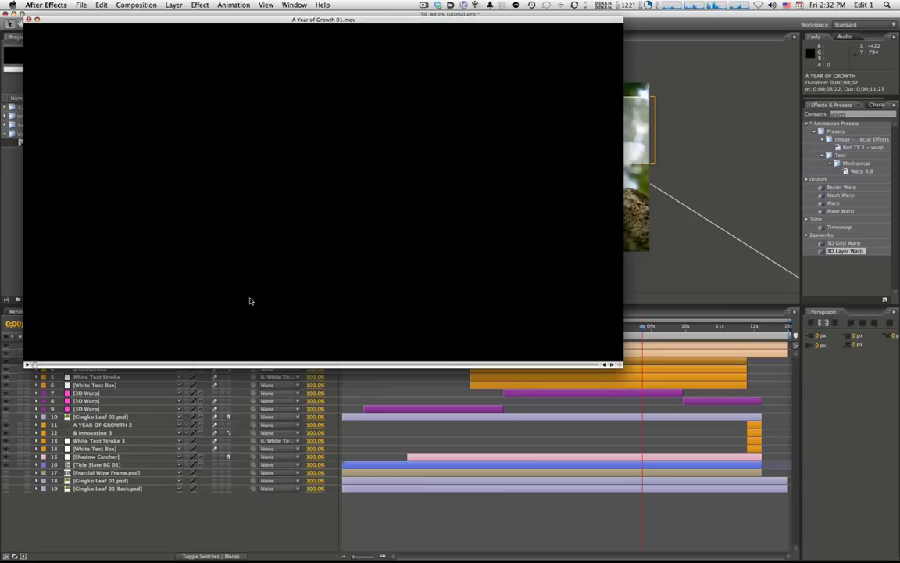
pyautogui.moveTo(107, 366)
pyautogui.mouseDown()
pyautogui.moveTo(559, 364)
pyautogui.moveTo(524, 363)
pyautogui.moveTo(557, 362)
pyautogui.moveTo(547, 362)
pyautogui.mouseUp()
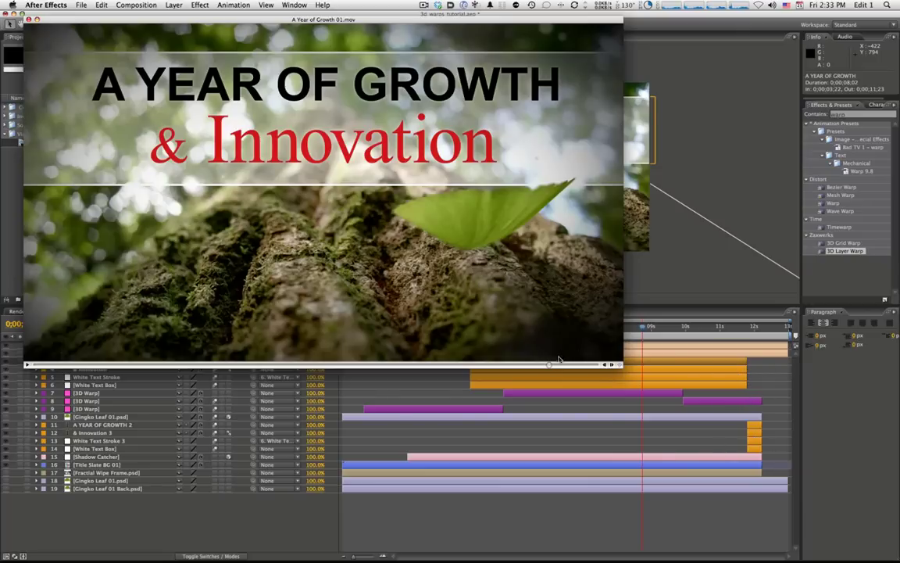
pyautogui.moveTo(550, 365)
pyautogui.mouseDown()
pyautogui.moveTo(540, 364)
pyautogui.moveTo(566, 363)
pyautogui.moveTo(417, 365)
pyautogui.mouseUp()
pyautogui.moveTo(296, 364)
pyautogui.mouseDown()
pyautogui.moveTo(166, 364)
pyautogui.moveTo(190, 358)
pyautogui.moveTo(165, 354)
pyautogui.mouseUp()
pyautogui.moveTo(118, 365); pyautogui.dragTo(185, 365)
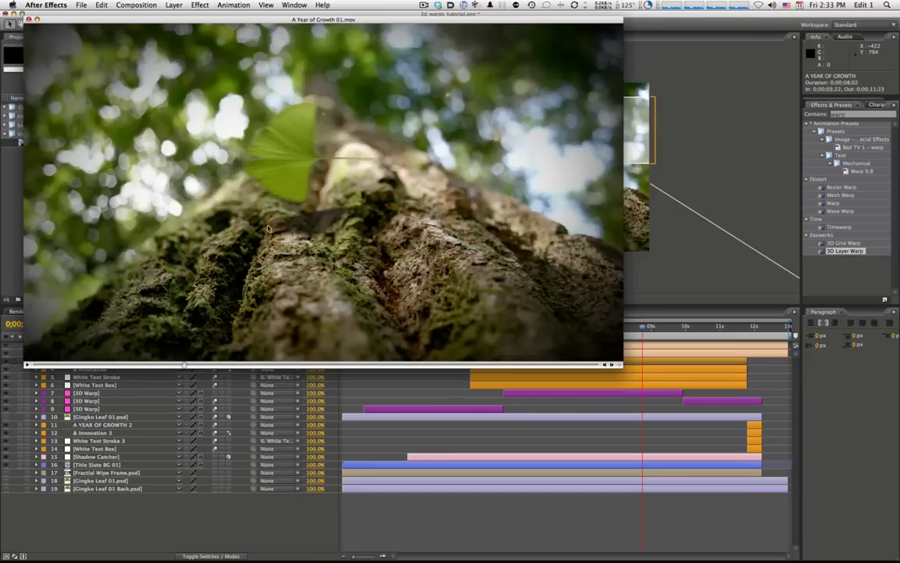
pyautogui.moveTo(188, 366); pyautogui.dragTo(557, 373)
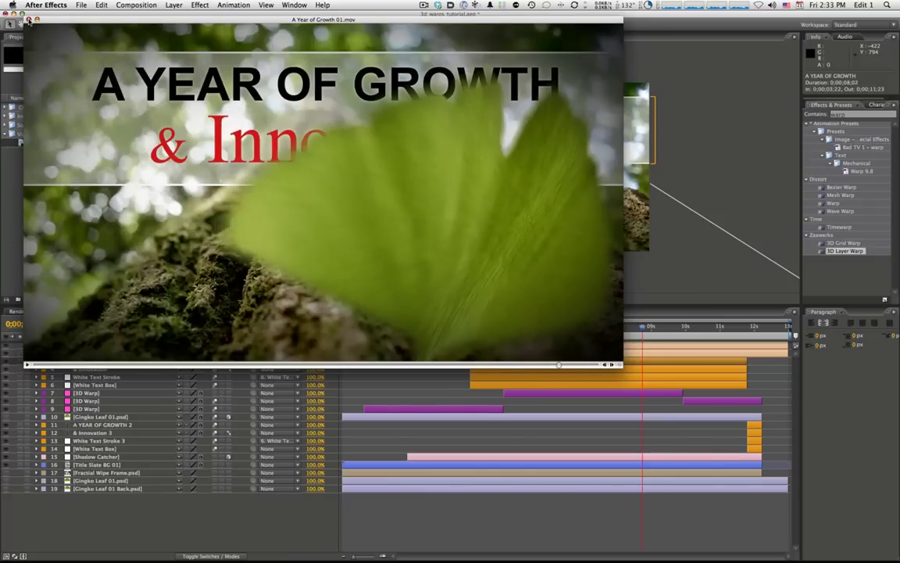
pyautogui.click(28, 19)
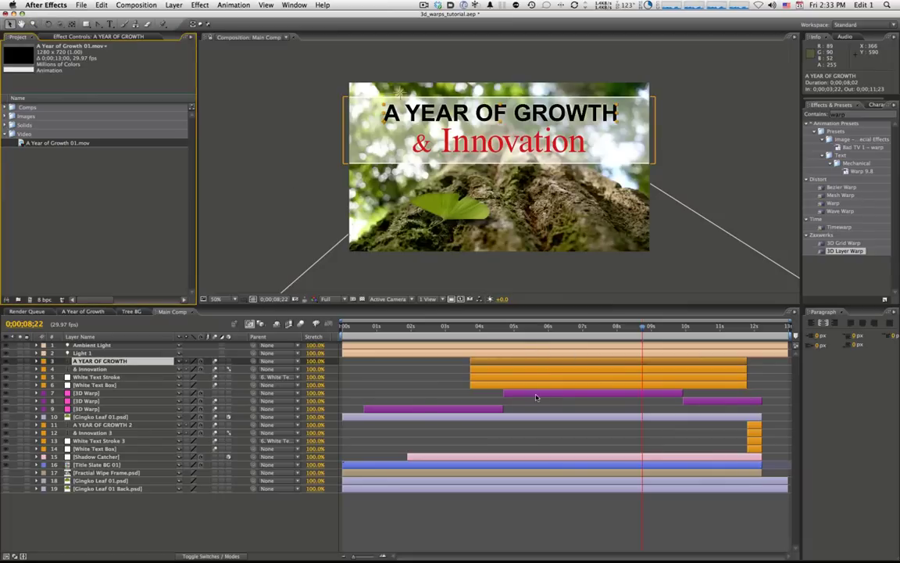
# Step: Show the 3D Layer Warp settings of the earliest 3D Warp layer and collapse its Warp 1 and Camera & Lights groups
pyautogui.click(87, 409)
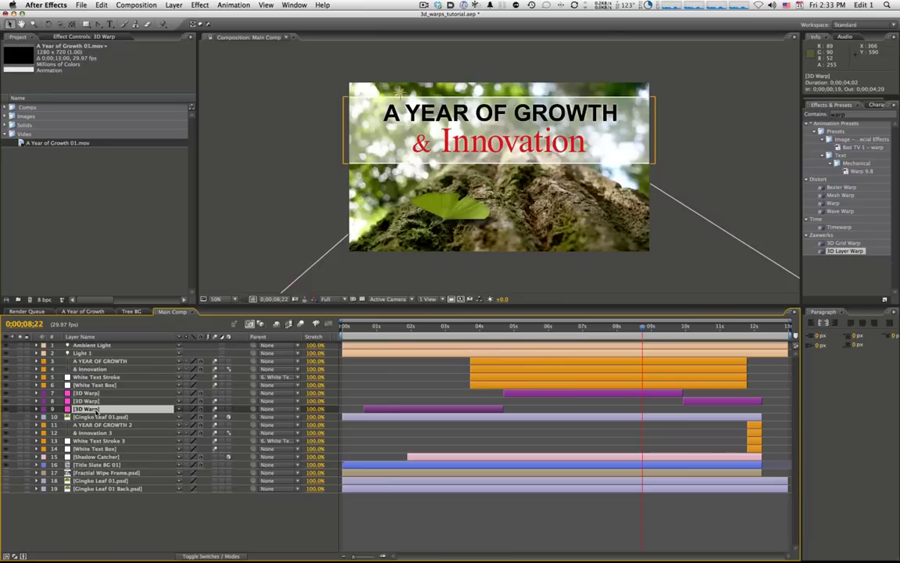
pyautogui.click(64, 36)
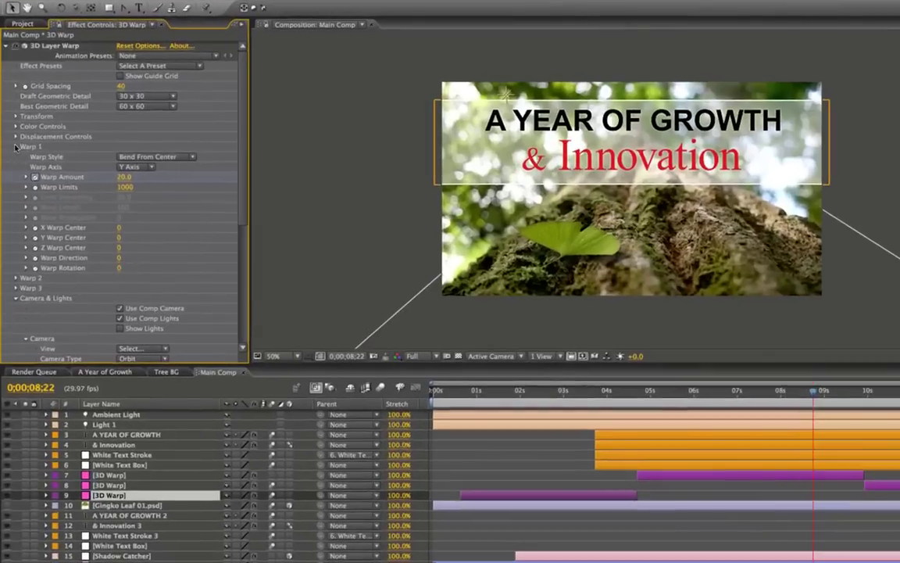
pyautogui.click(15, 147)
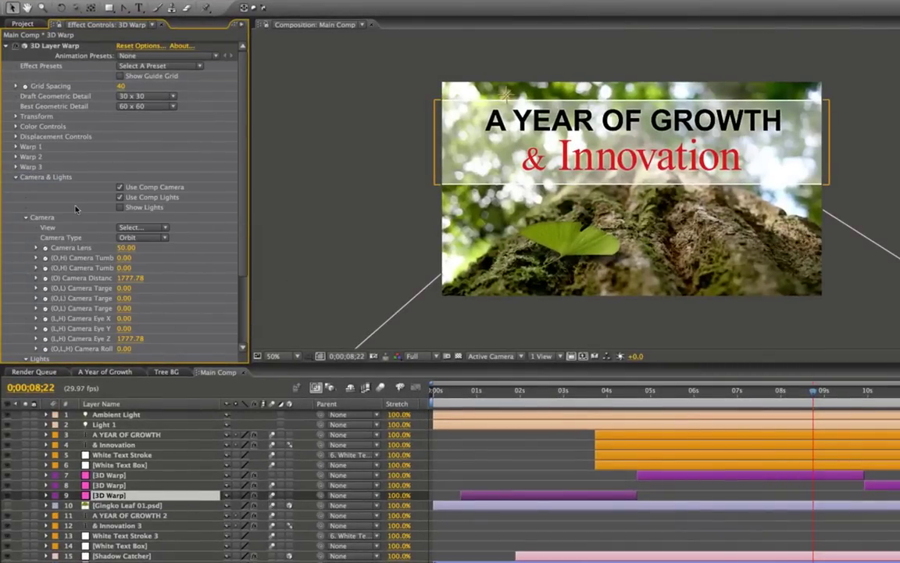
pyautogui.click(16, 177)
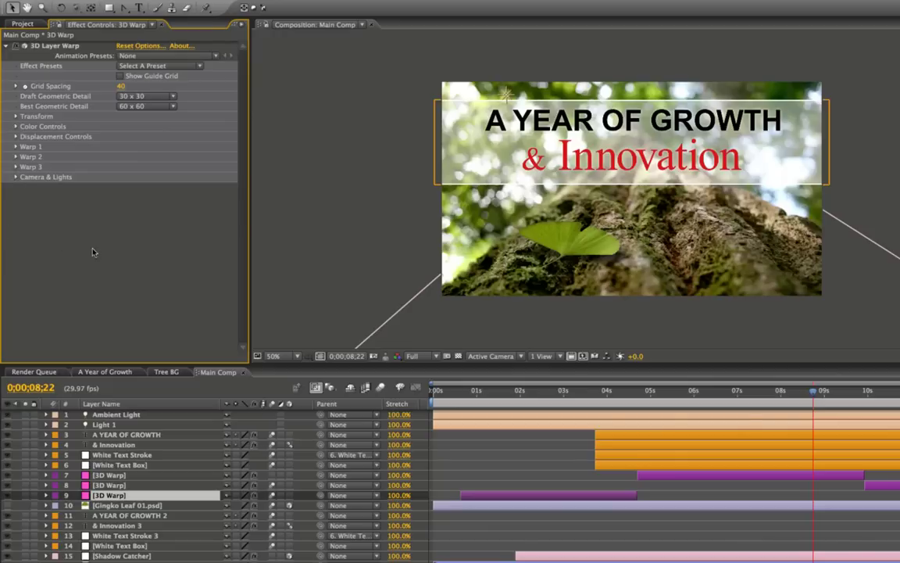
# Step: Try 8 Motion Blur Passes in the 3D Layer Warp options and return the value to 12
pyautogui.click(148, 46)
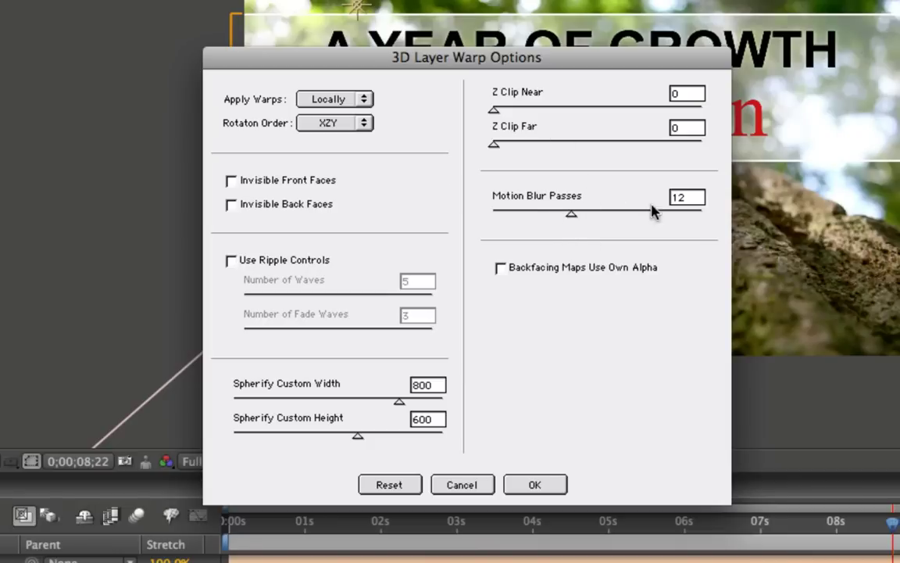
pyautogui.moveTo(577, 223); pyautogui.dragTo(545, 219)
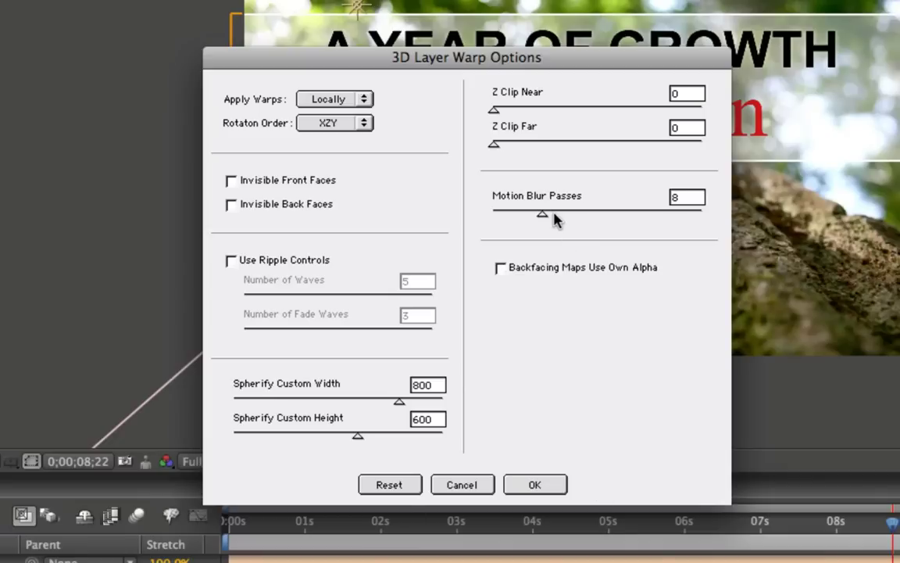
pyautogui.moveTo(543, 214); pyautogui.dragTo(571, 215)
pyautogui.click(535, 484)
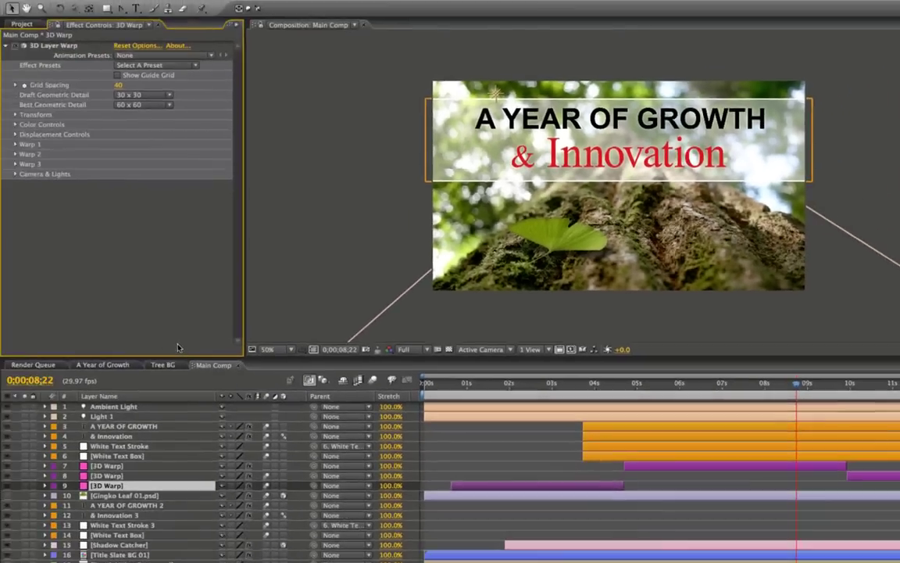
# Step: Reopen A Year of Growth 01.mov, examine the leaf's motion blur near the end, and close the movie
pyautogui.click(22, 24)
pyautogui.doubleClick(37, 158)
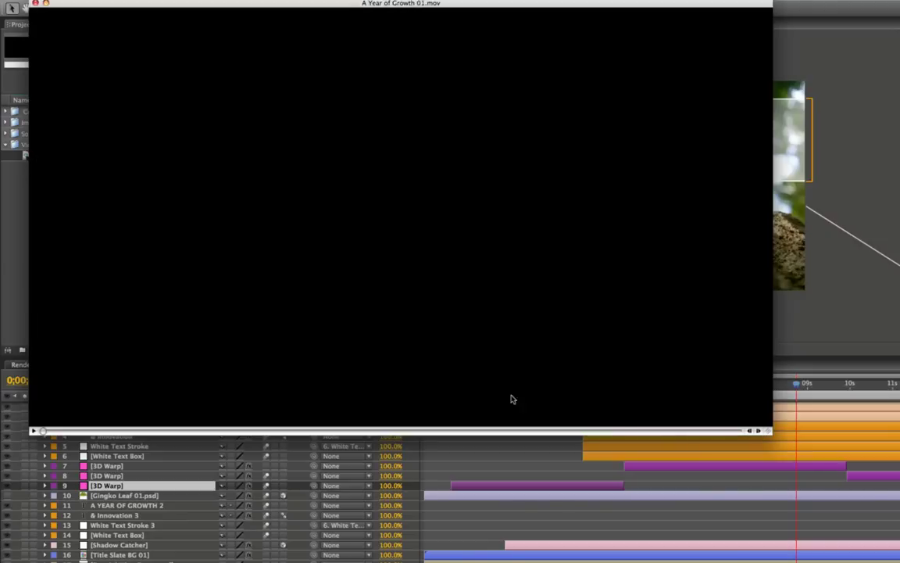
pyautogui.moveTo(655, 428); pyautogui.dragTo(695, 431)
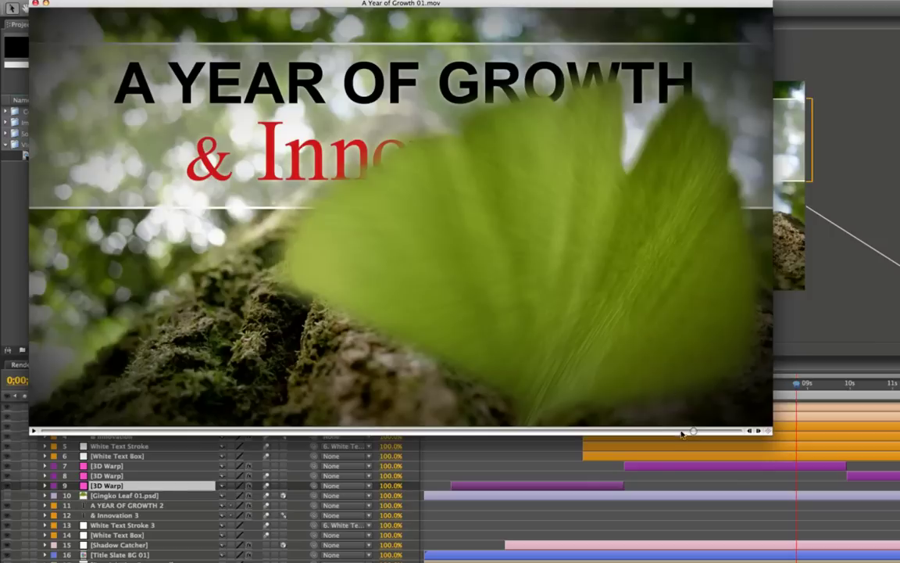
pyautogui.moveTo(691, 432)
pyautogui.mouseDown()
pyautogui.moveTo(700, 431)
pyautogui.moveTo(646, 434)
pyautogui.moveTo(701, 432)
pyautogui.moveTo(690, 432)
pyautogui.mouseUp()
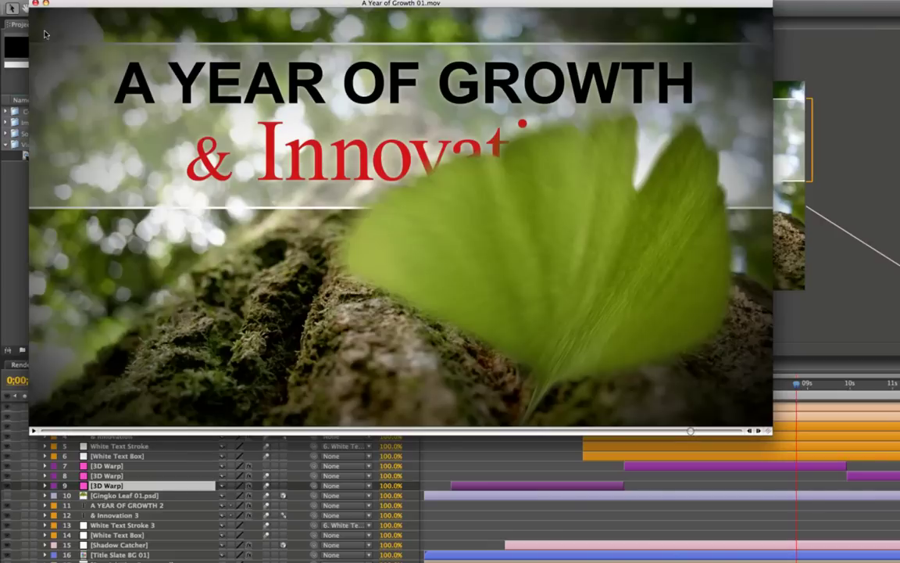
pyautogui.click(36, 4)
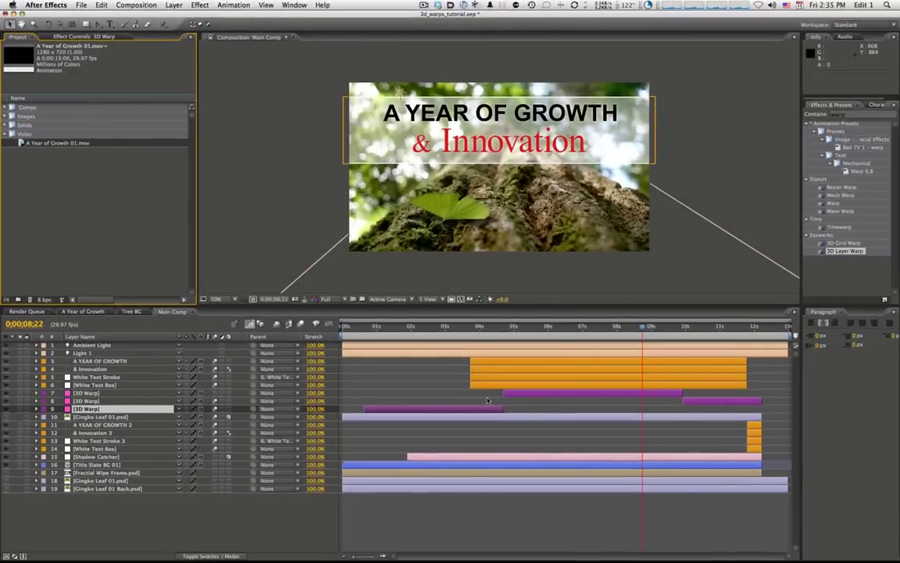
# Step: Select all three 3D Warp layers and reveal their Warp Amount keyframes
pyautogui.click(713, 401)
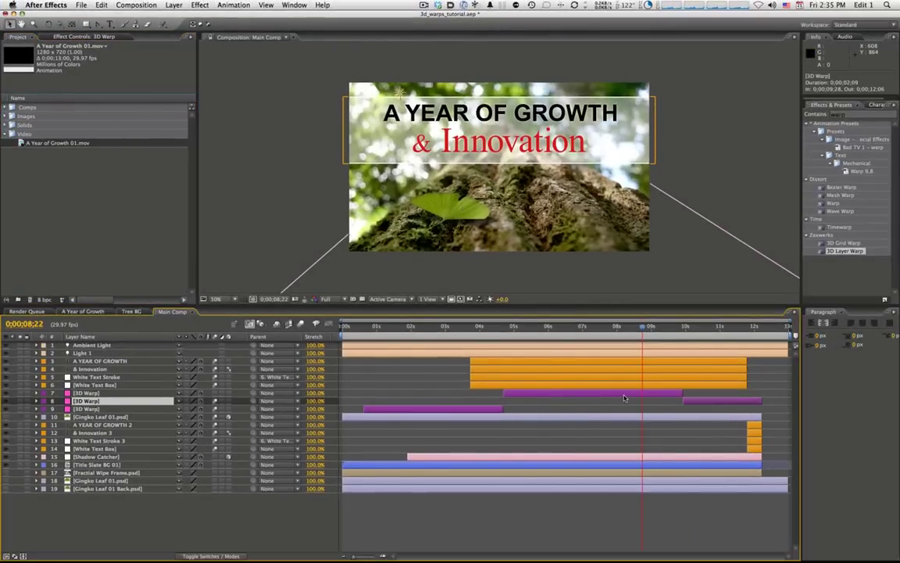
pyautogui.click(624, 395)
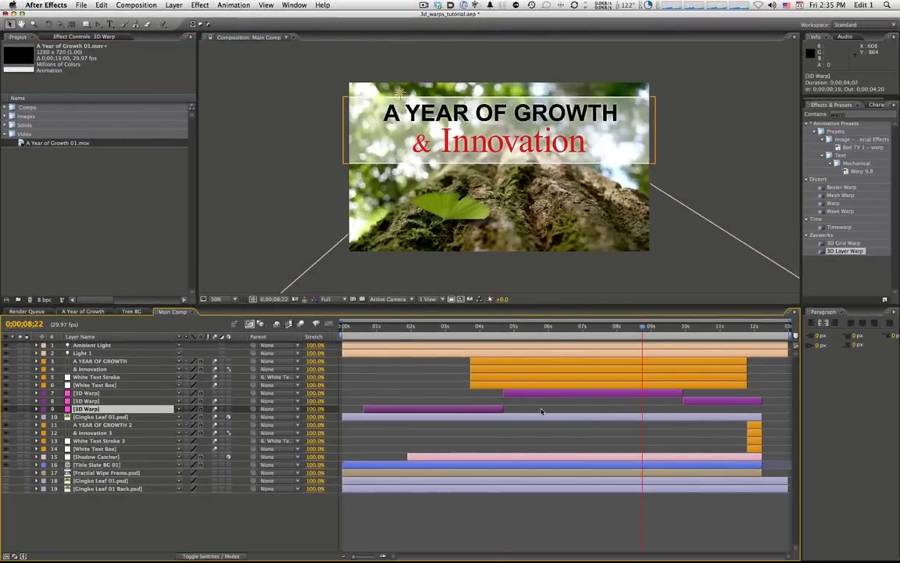
pyautogui.press('super+shift+Down')
pyautogui.press('super+shift+Down')
pyautogui.press('u')
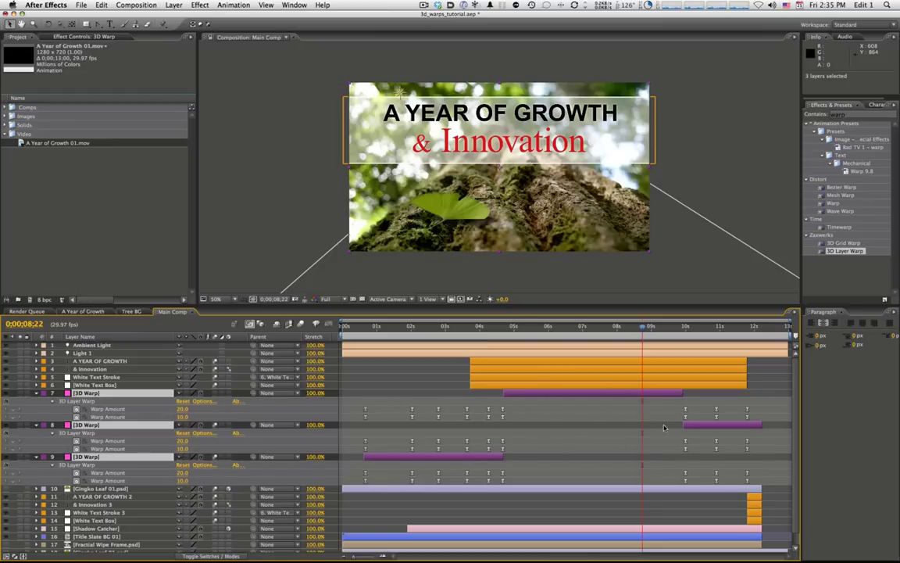
# Step: Move the current time to 0;00;07;17 and set the comp's preview resolution to Quarter
pyautogui.click(603, 328)
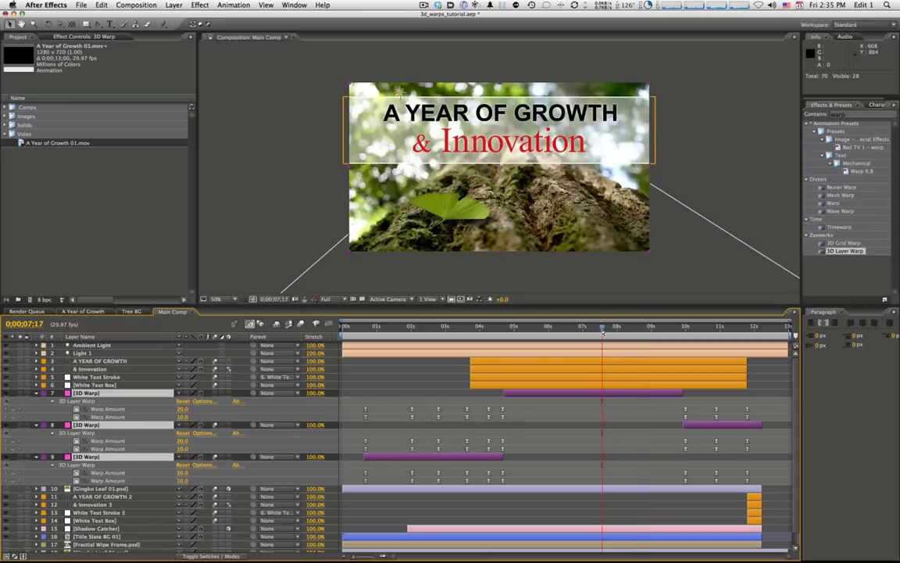
pyautogui.click(326, 299)
pyautogui.click(340, 334)
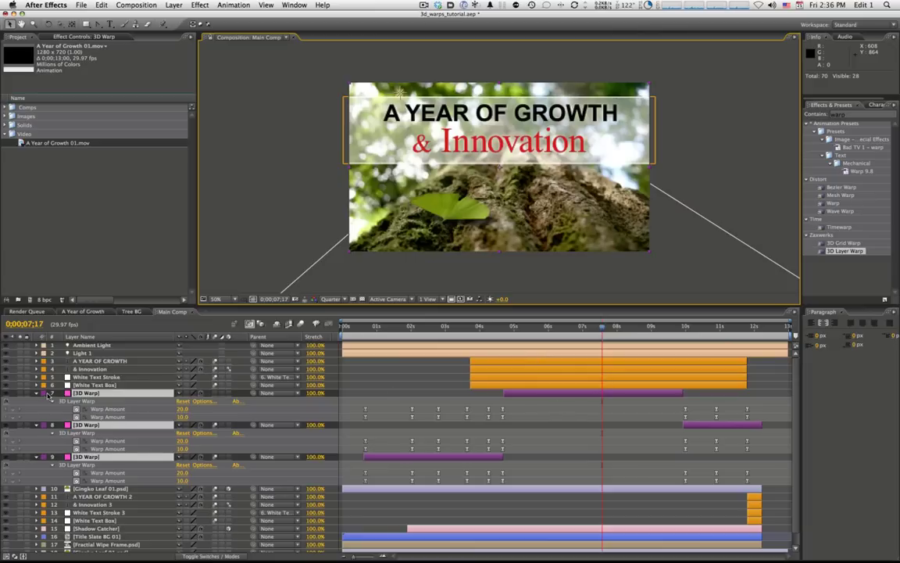
# Step: Hide the keyframes of the three 3D Warp layers and deselect all layers
pyautogui.press('u')
pyautogui.click(132, 529)
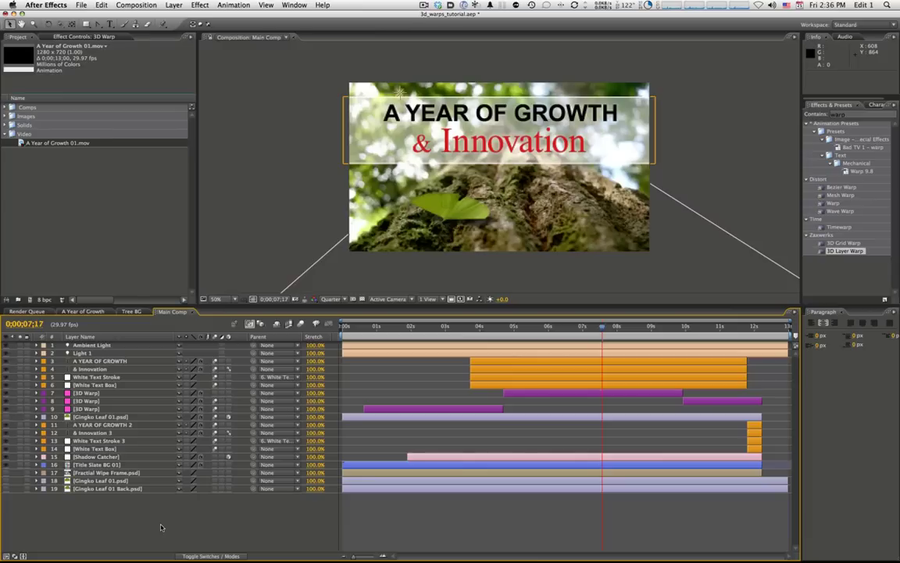
# Step: Create a black 1280 x 720 solid named Vignette and place it between Light 1 and the A YEAR OF GROWTH text layer
pyautogui.press('super+y')
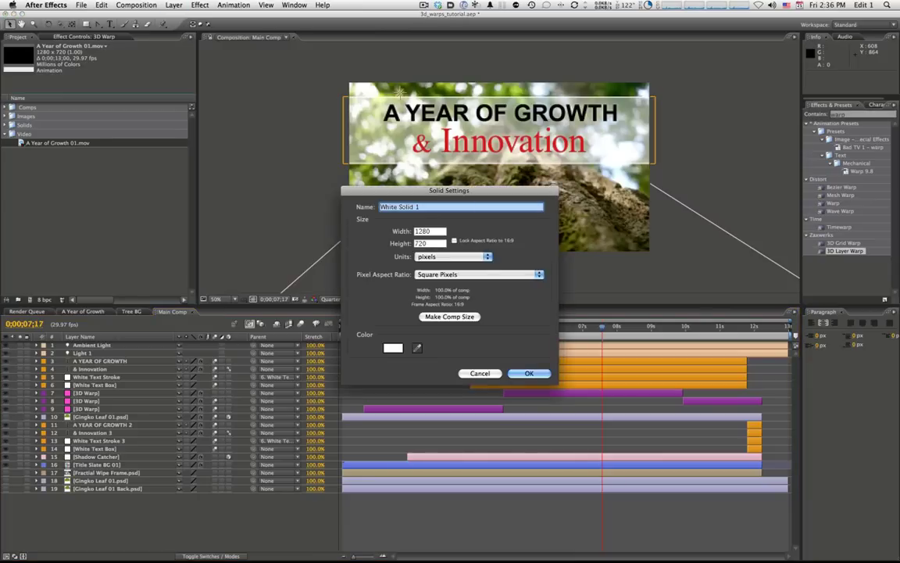
pyautogui.write('Vignette')
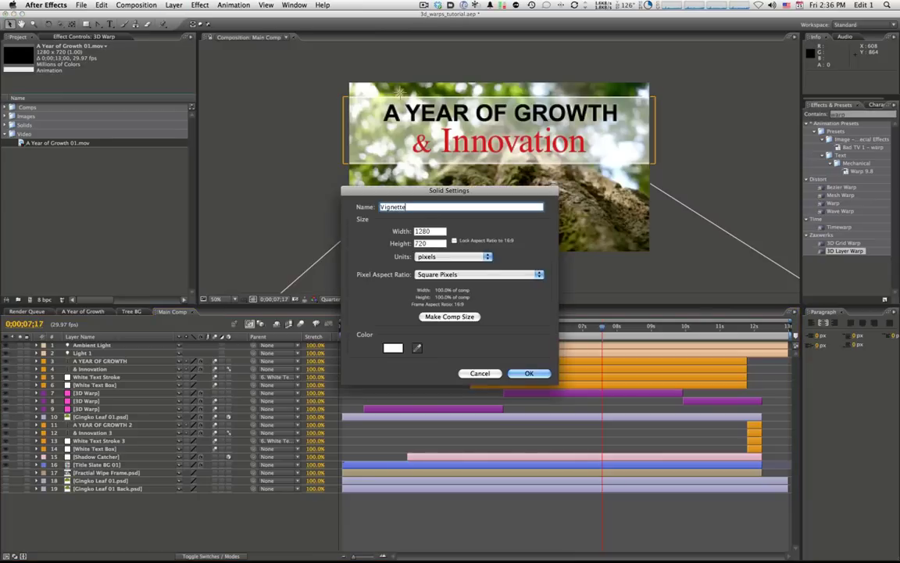
pyautogui.click(393, 348)
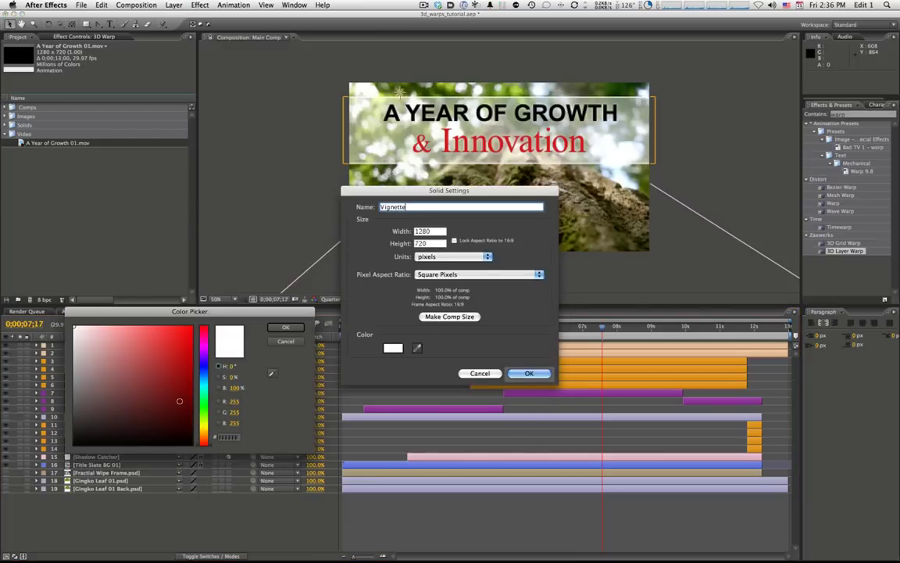
pyautogui.press('Return')
pyautogui.press('Return')
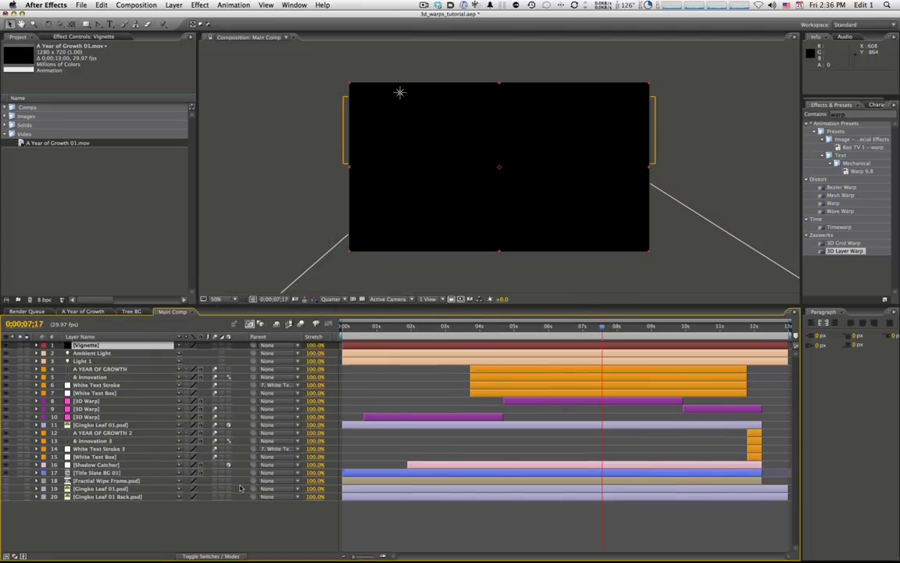
pyautogui.moveTo(86, 345)
pyautogui.mouseDown()
pyautogui.moveTo(88, 371)
pyautogui.moveTo(87, 360)
pyautogui.mouseUp()
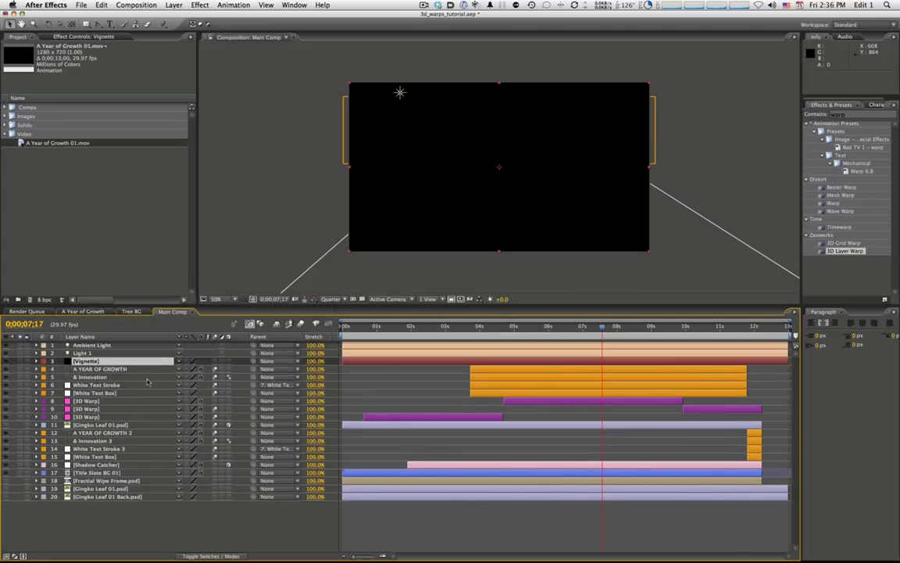
# Step: Add a full-frame elliptical mask to the Vignette layer and set the mask mode to Subtract
pyautogui.press('q')
pyautogui.doubleClick(85, 23)
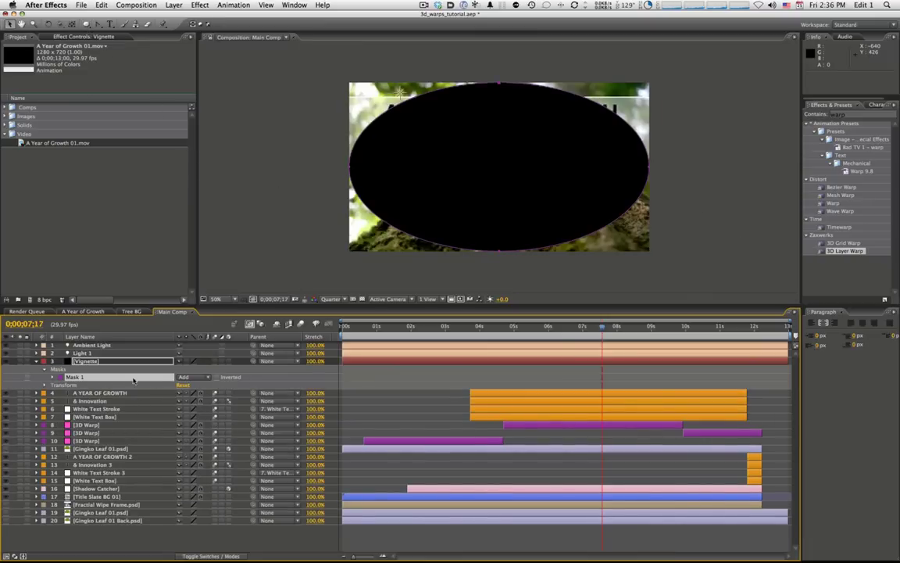
pyautogui.click(188, 377)
pyautogui.click(190, 386)
# Step: Set the Vignette mask's feather to 139 pixels, opacity to 76% and expansion to 17 pixels, then collapse and deselect the layer
pyautogui.press('m')
pyautogui.press('m')
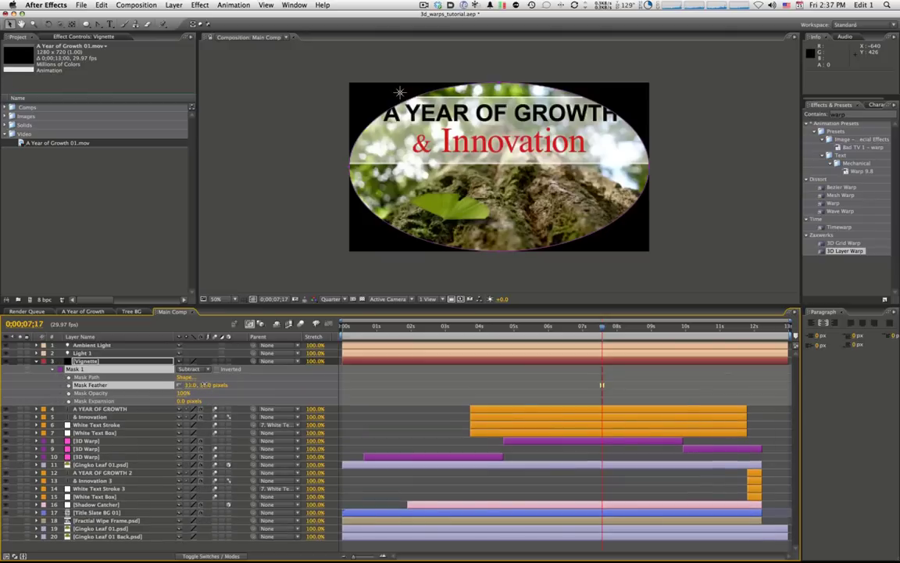
pyautogui.moveTo(188, 385); pyautogui.dragTo(251, 385)
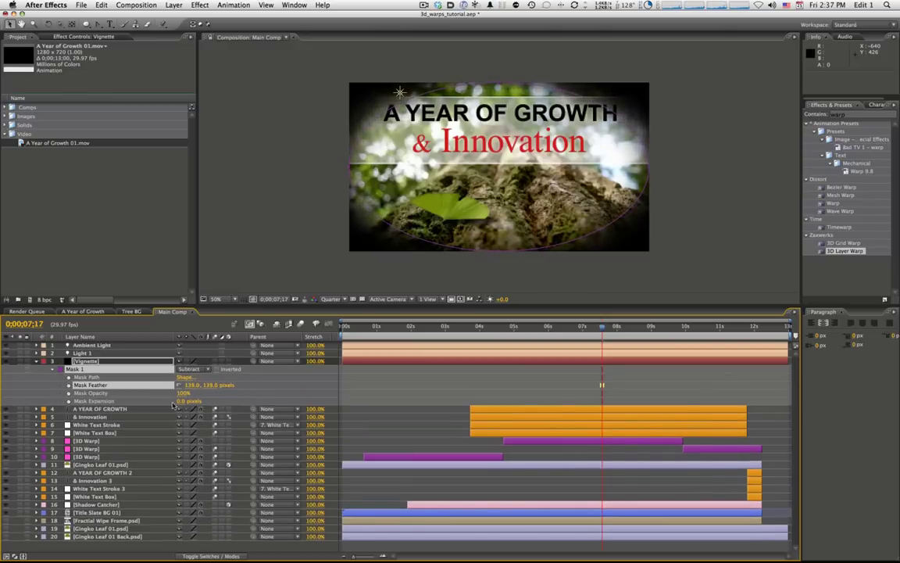
pyautogui.moveTo(186, 401); pyautogui.dragTo(171, 393)
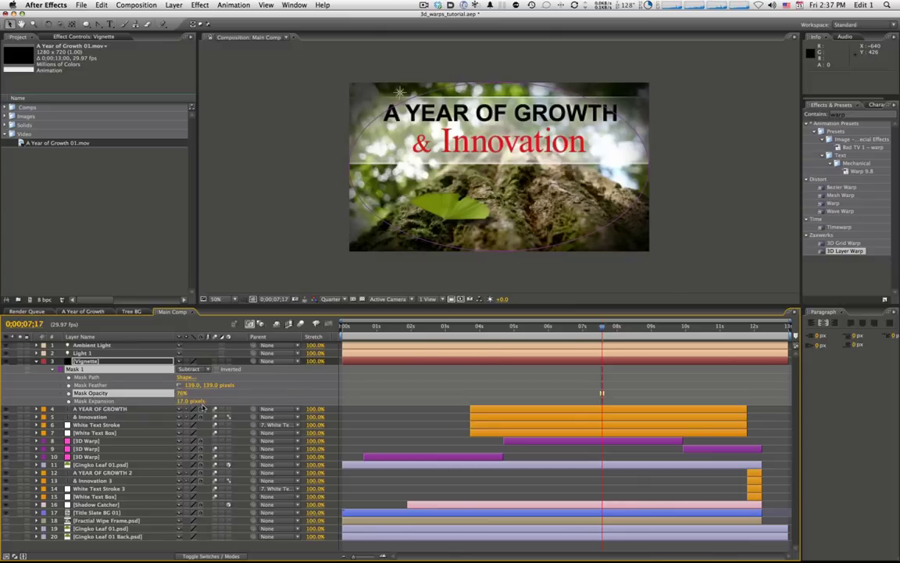
pyautogui.click(36, 362)
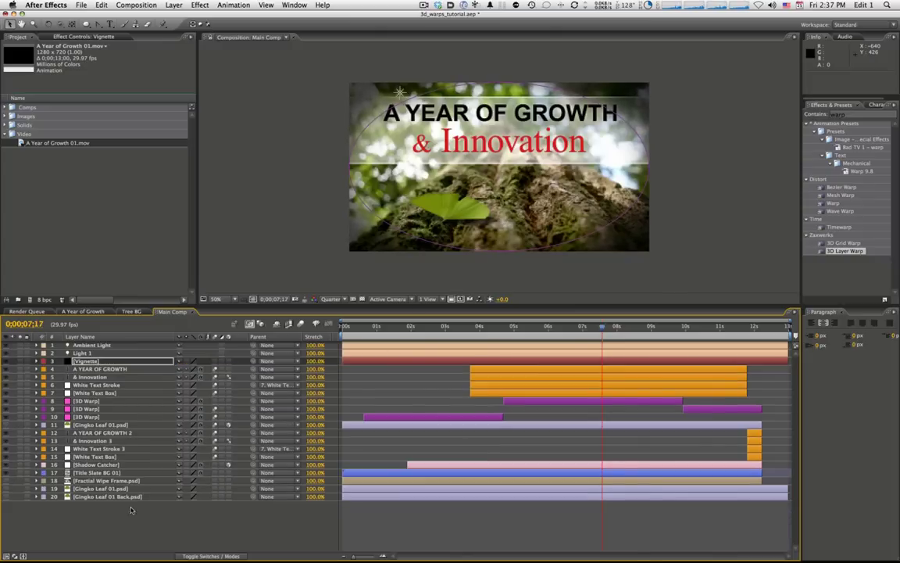
pyautogui.click(141, 525)
# Step: Add an adjustment layer above all other layers and apply the Curves effect to it
pyautogui.rightClick(154, 533)
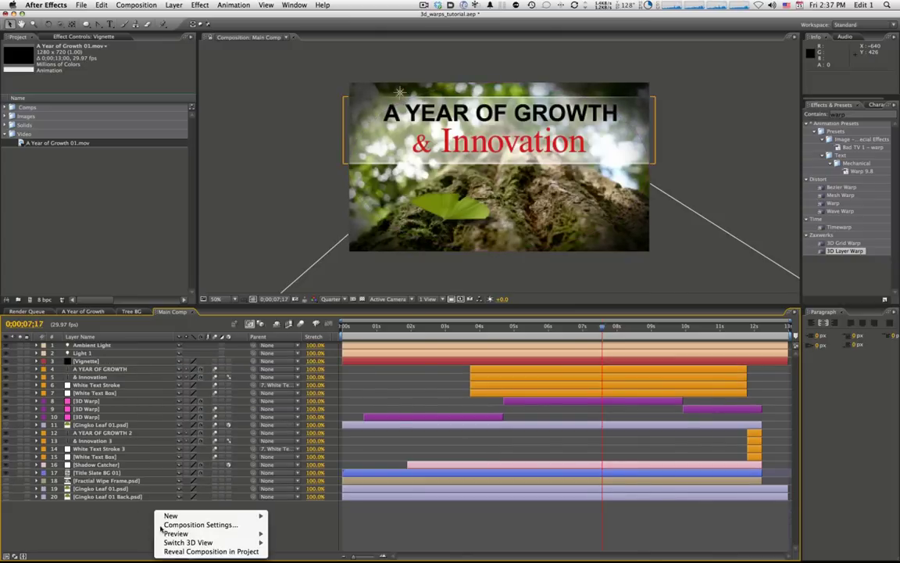
pyautogui.moveTo(234, 516)
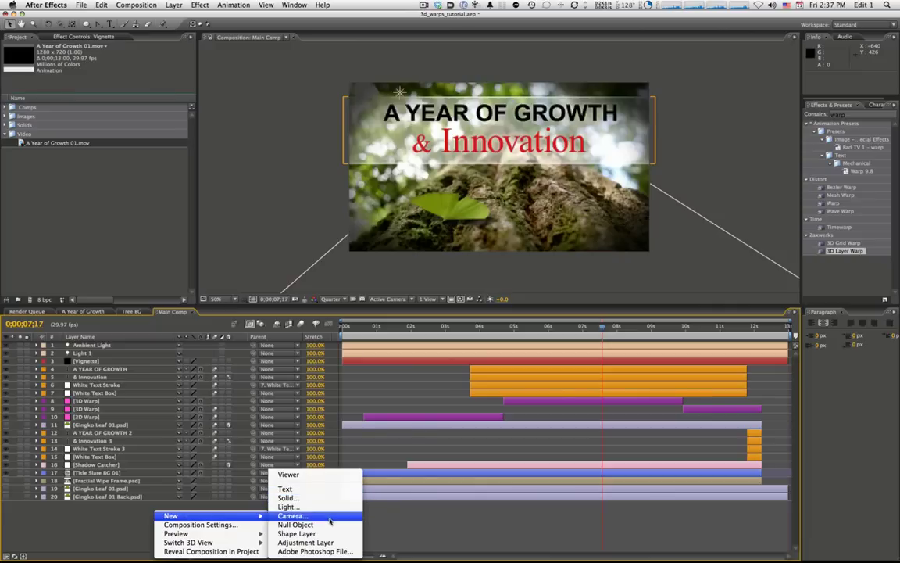
pyautogui.click(312, 542)
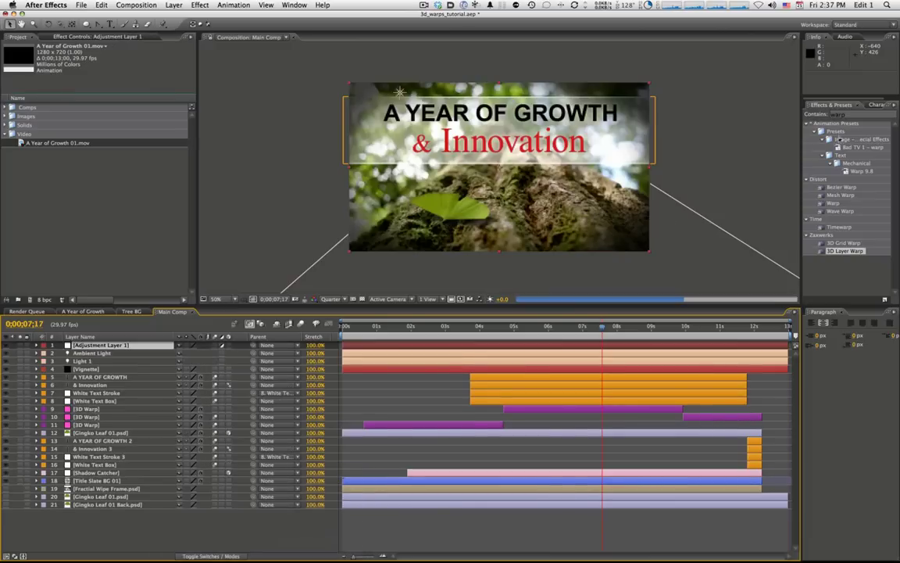
pyautogui.click(852, 115)
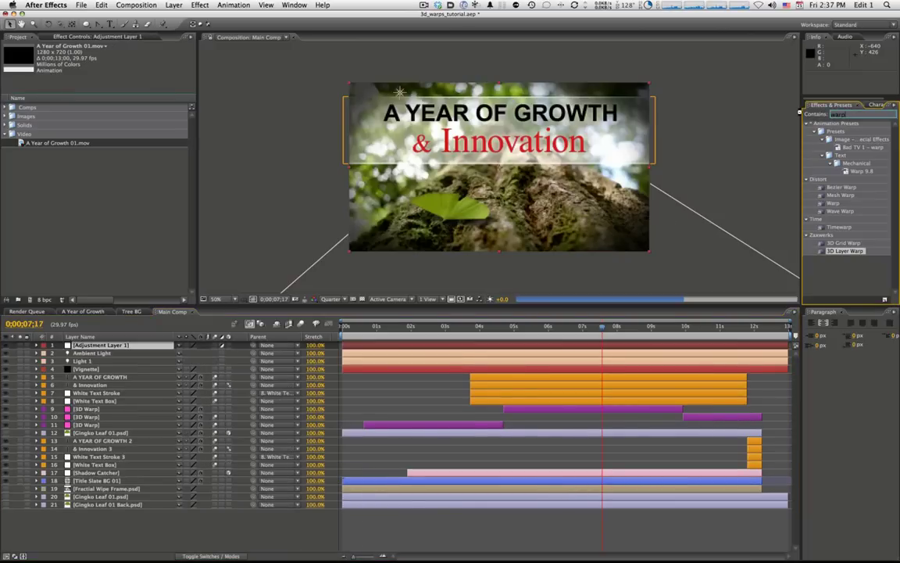
pyautogui.write('warp')
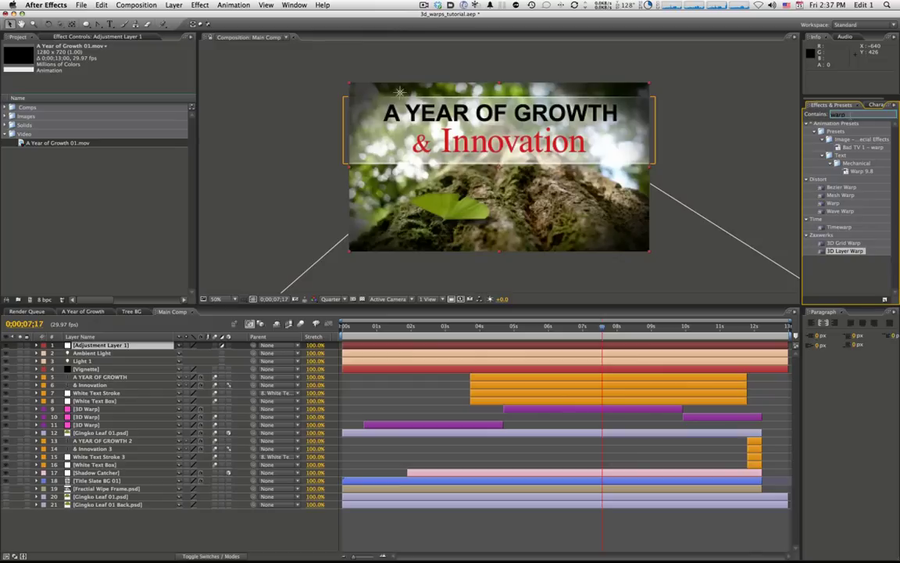
pyautogui.press('Return')
pyautogui.write('v')
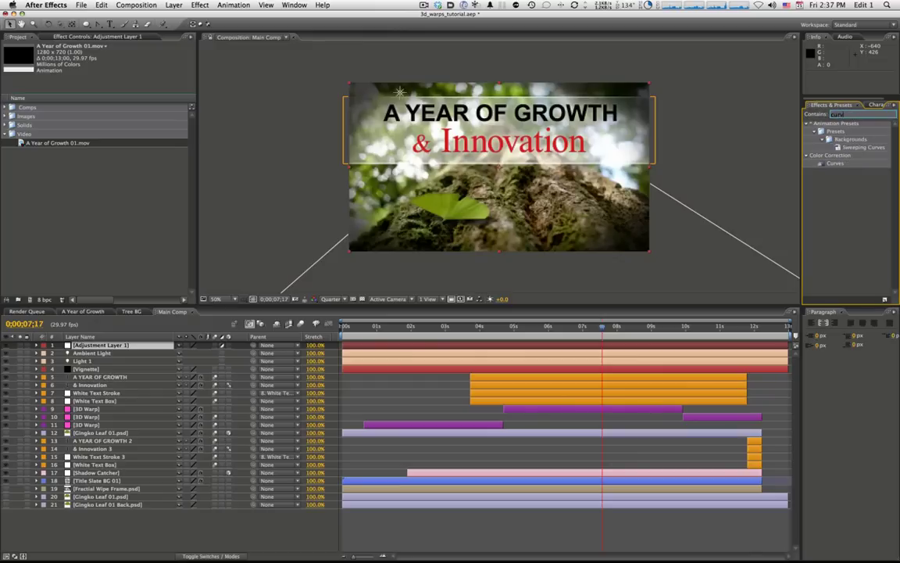
pyautogui.doubleClick(836, 164)
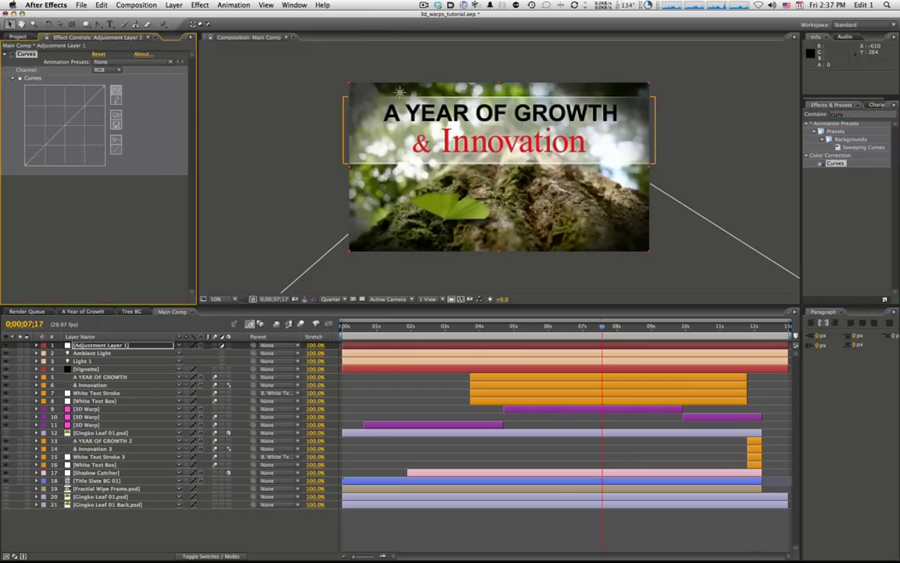
# Step: Shape the adjustment layer's RGB curve into a gentle S, compare the comp with and without the layer, and deselect it
pyautogui.moveTo(45, 146); pyautogui.dragTo(44, 147)
pyautogui.click(83, 103)
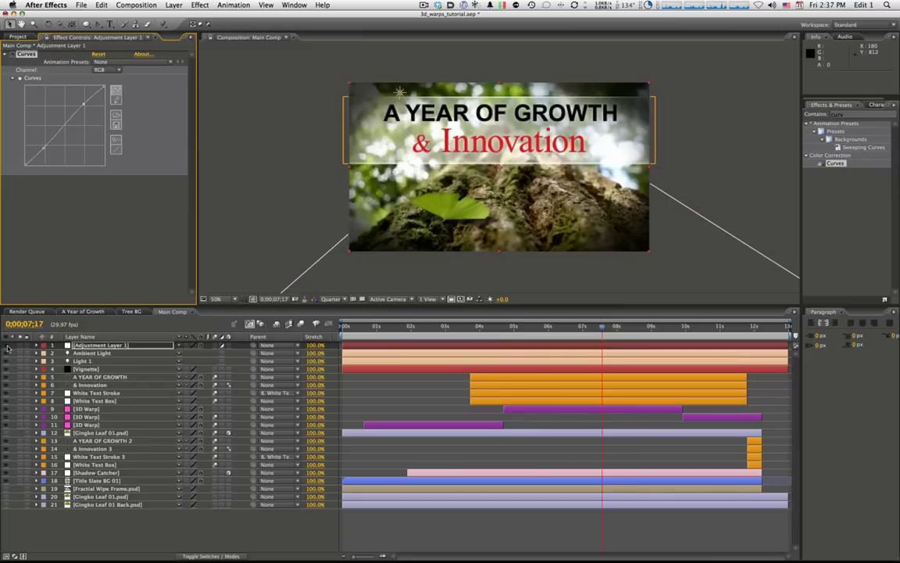
pyautogui.click(8, 349)
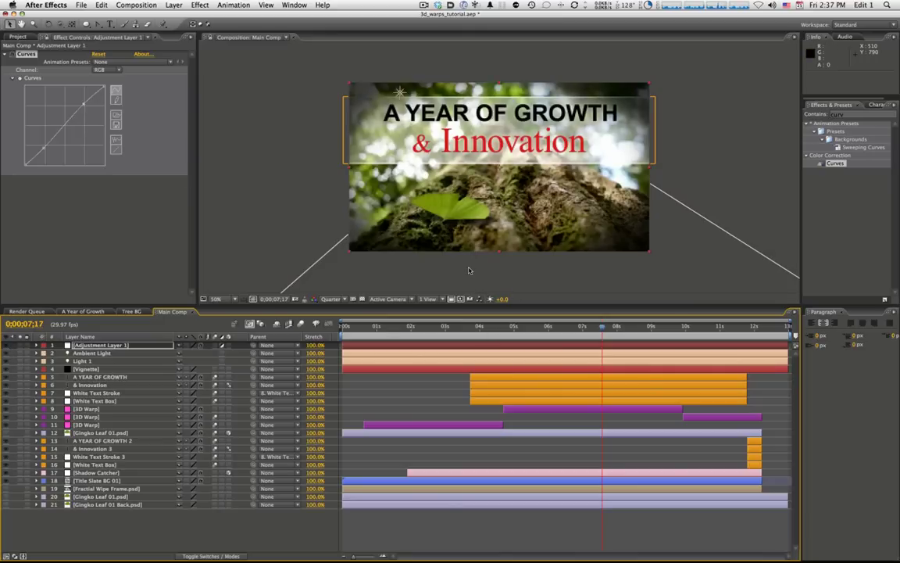
pyautogui.click(142, 541)
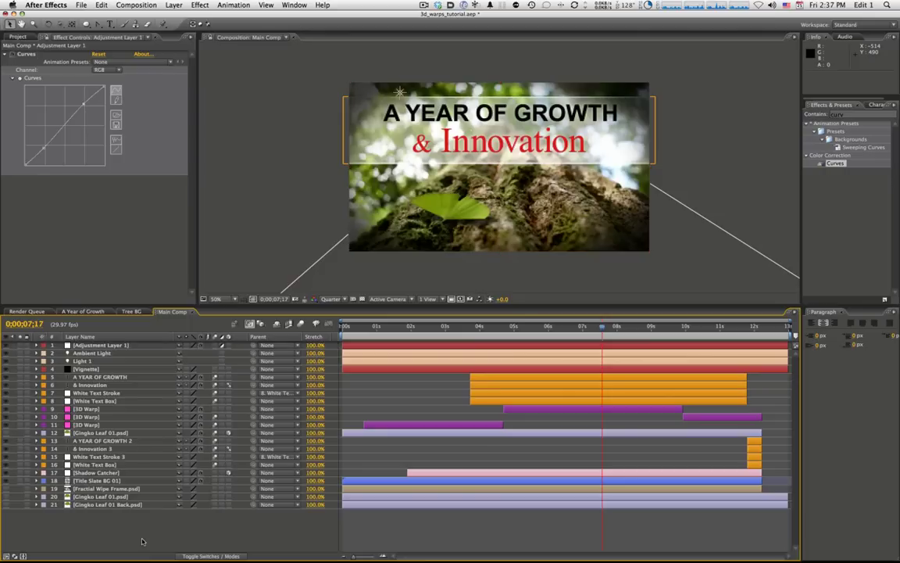
# Step: Open the footage A Year of Growth 01.mov from the project and close its viewer again
pyautogui.click(18, 37)
pyautogui.doubleClick(23, 143)
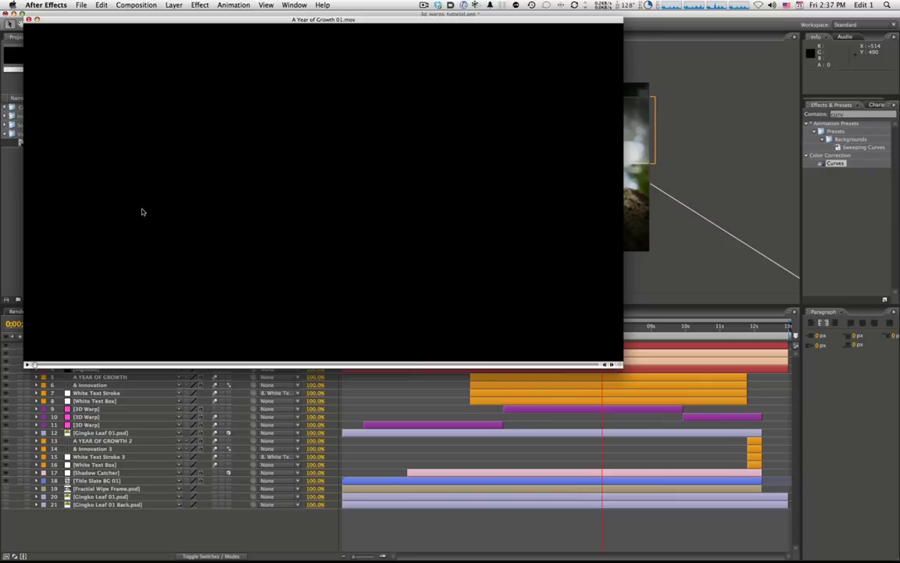
pyautogui.moveTo(37, 367); pyautogui.dragTo(25, 365)
pyautogui.press('super+w')
# Step: Switch to QuickTime Player, play A Year of Growth 01.mov, examine the vignetted title frame around 8 seconds, and replay the movie
pyautogui.press('super+Tab')
pyautogui.press('super+Tab')
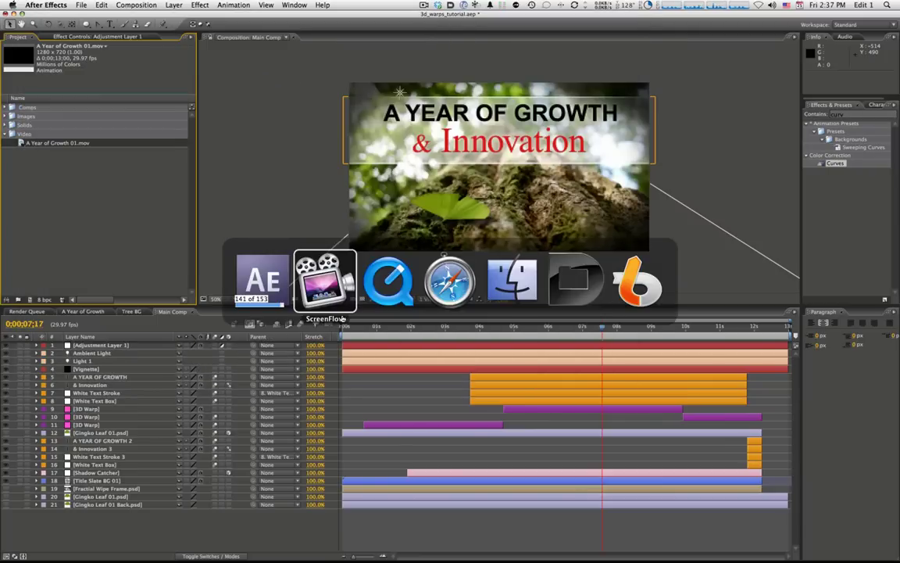
pyautogui.click(430, 425)
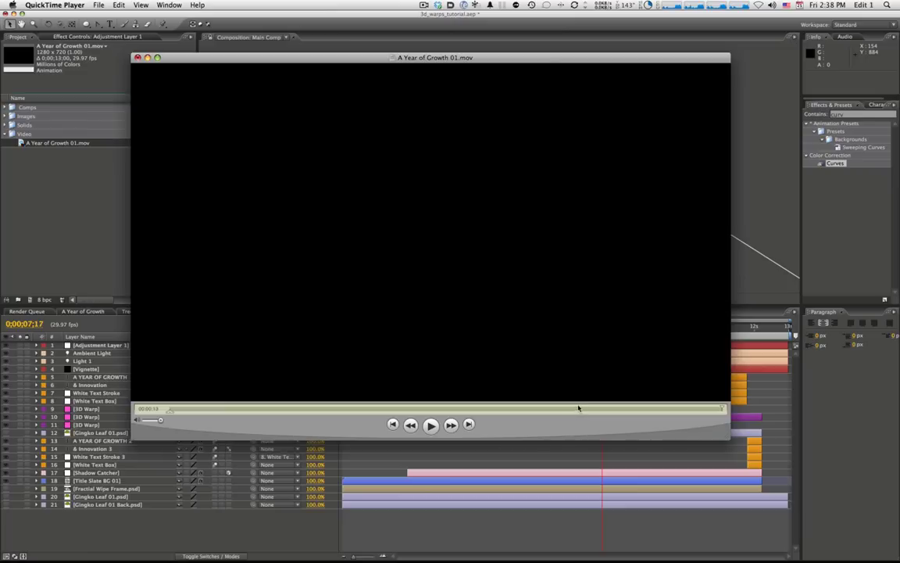
pyautogui.click(520, 408)
pyautogui.moveTo(478, 409); pyautogui.dragTo(517, 411)
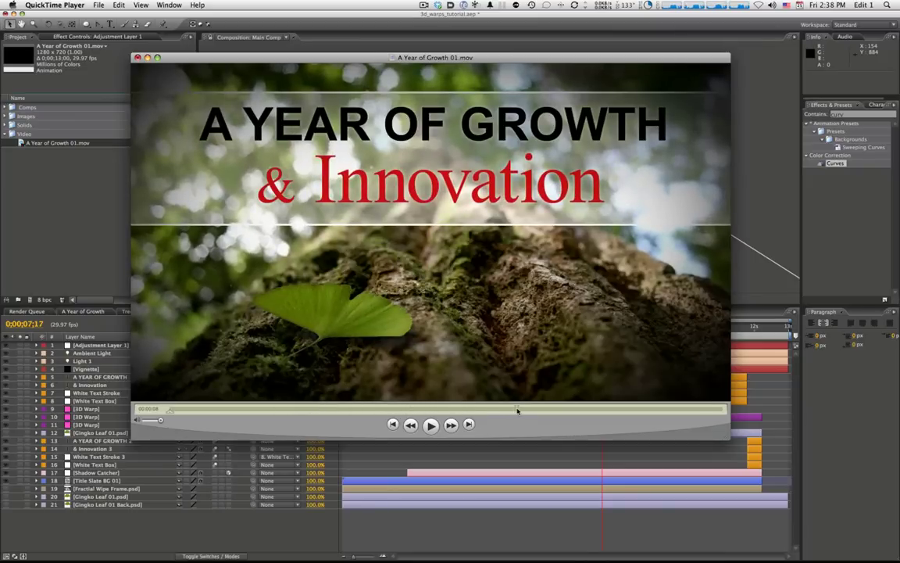
pyautogui.click(431, 426)
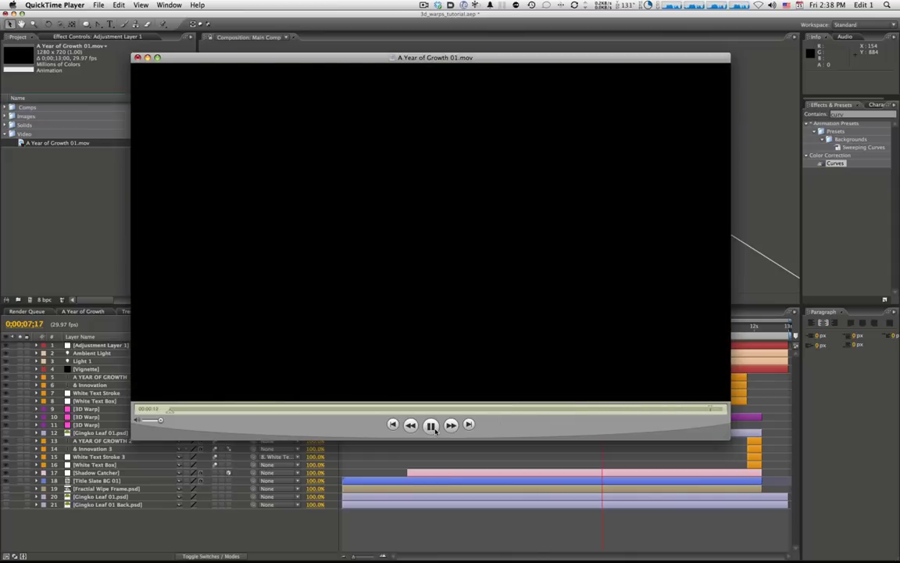
pyautogui.click(432, 425)
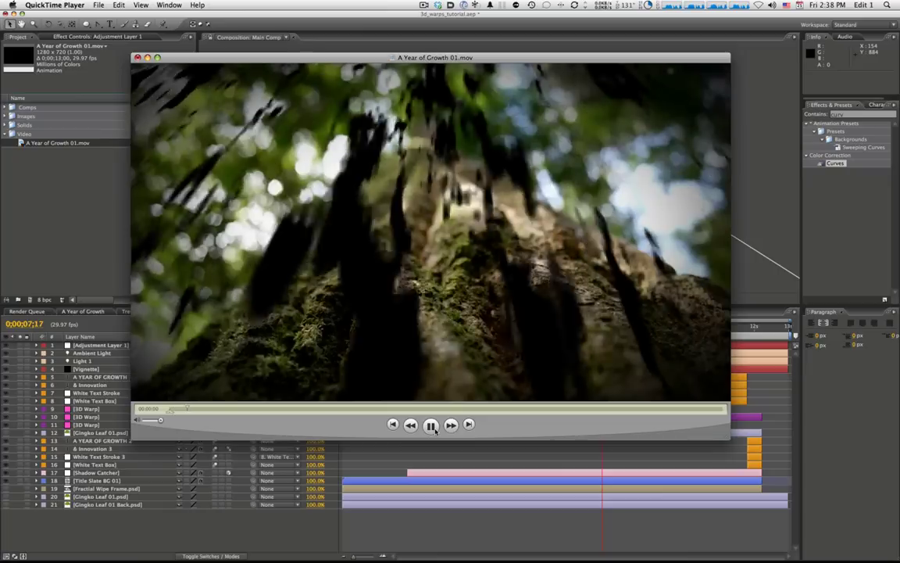